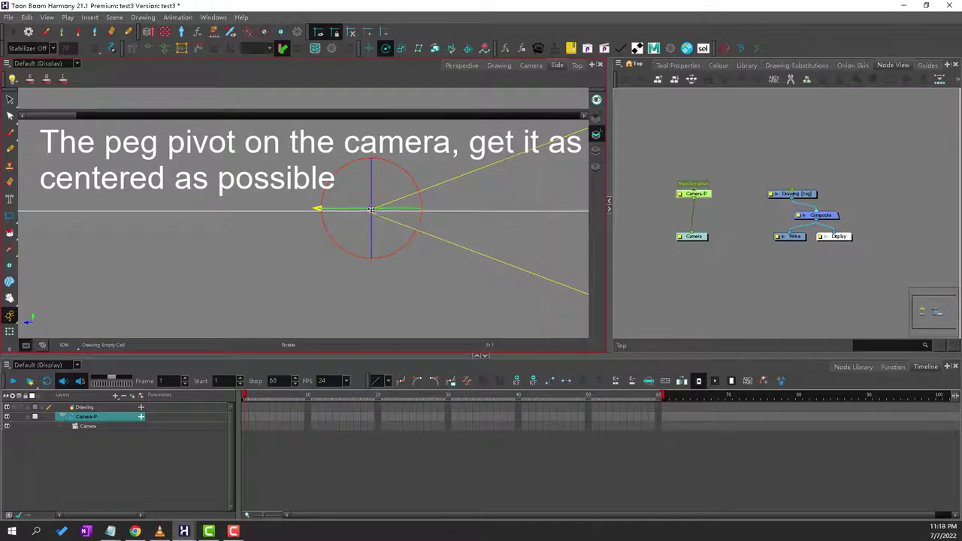
Step: Move the Camera-P peg's pivot onto the camera's origin in the Side view, centring it as precisely as possible
drag(376, 194, 352, 252)
scroll(322, 248, up, 4)
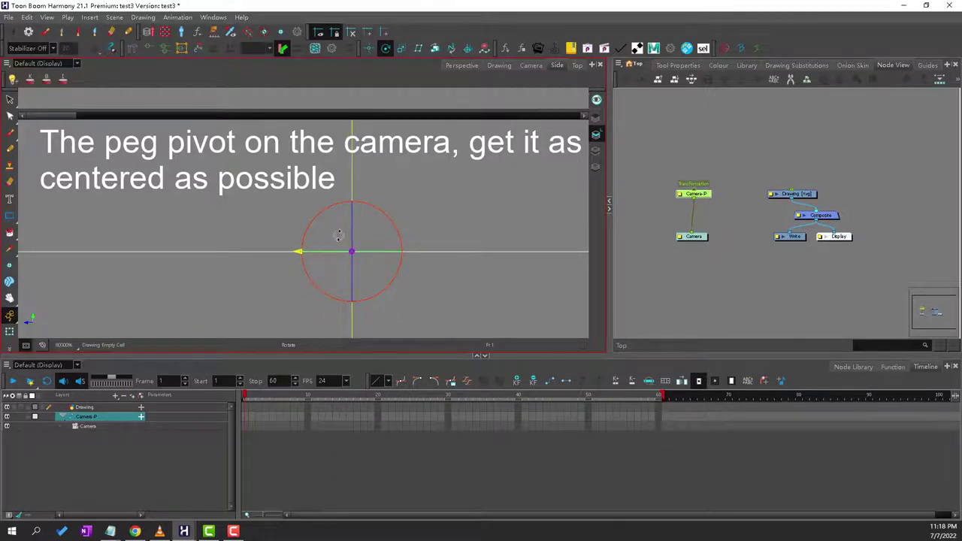
click(10, 331)
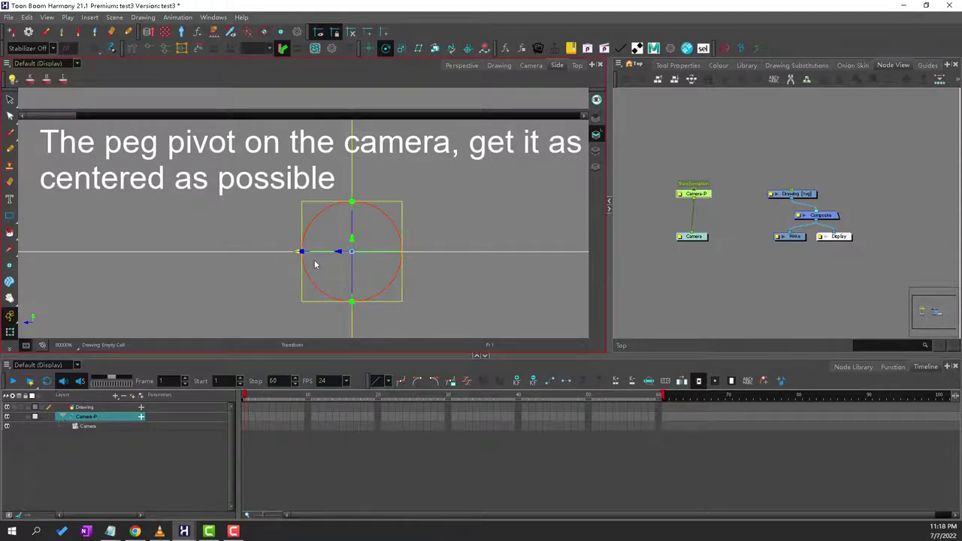
drag(352, 256, 355, 256)
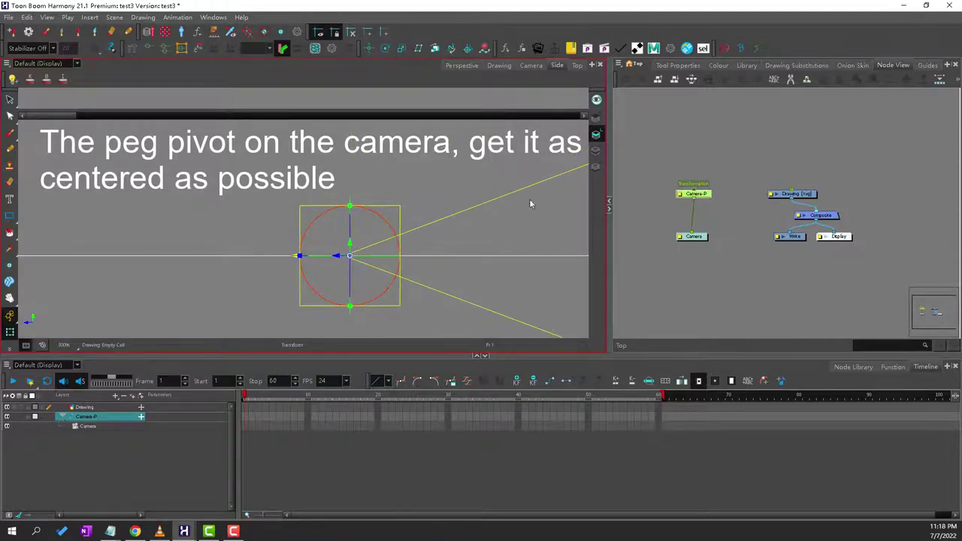
scroll(781, 193, down, 2)
Step: Shift the Drawing node slightly farther from the Composite node in the node network
click(753, 172)
scroll(753, 171, up, 2)
drag(830, 208, 840, 195)
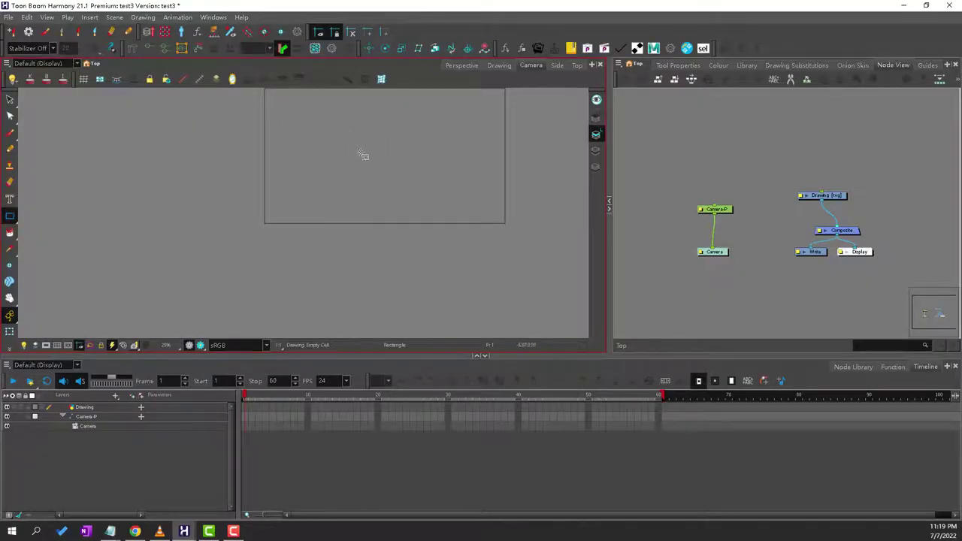
Step: Draw a square inside the camera frame on the Drawing layer and fill it with black
drag(379, 174, 254, 88)
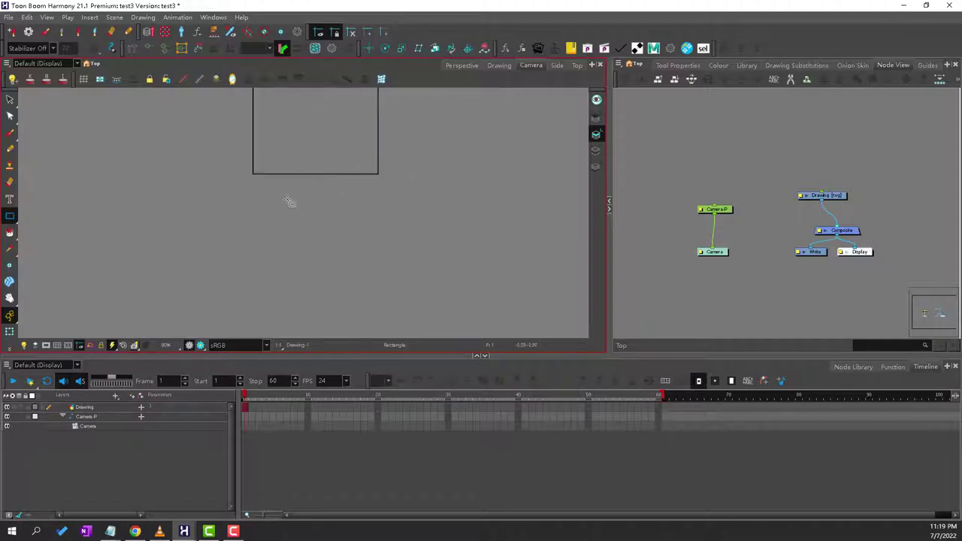
click(10, 233)
click(324, 112)
scroll(354, 133, down, 3)
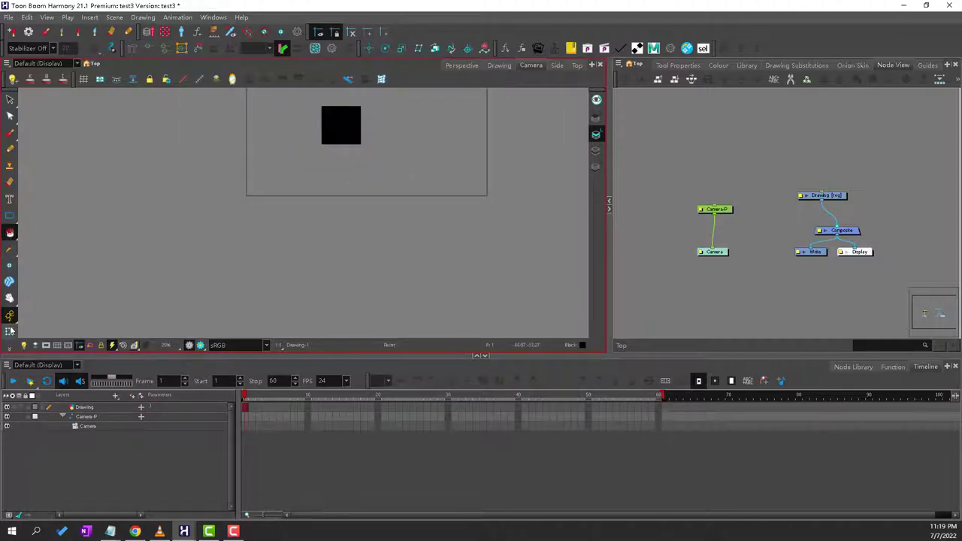
key(space)
drag(334, 145, 302, 191)
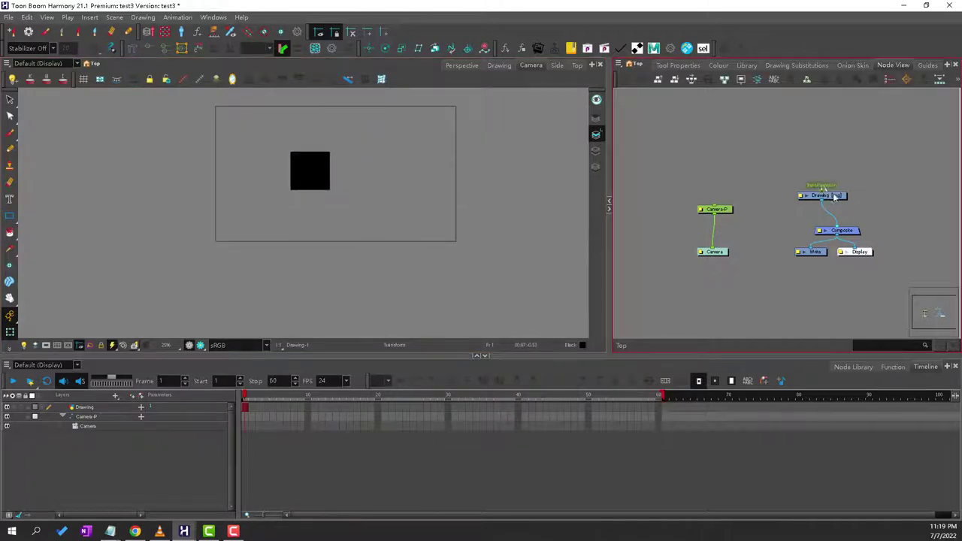
Step: Align the Drawing node above the Composite, add a parent peg to it, and place the peg directly above the Drawing node
drag(836, 201, 843, 215)
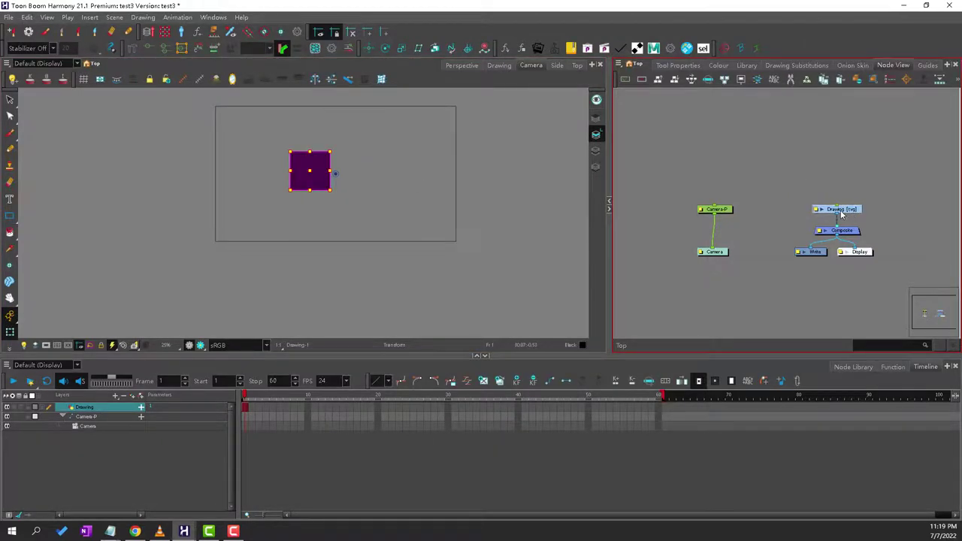
key(ctrl+p)
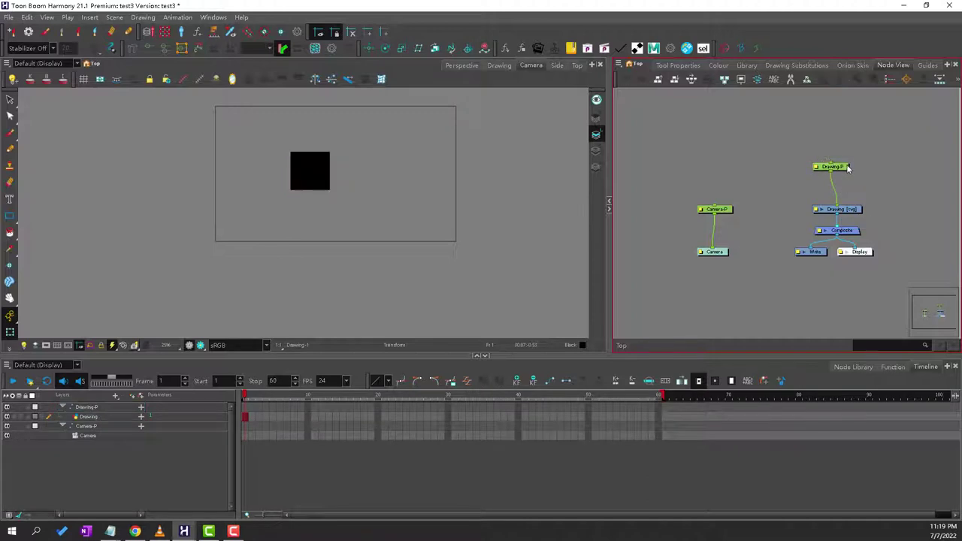
drag(847, 168, 852, 184)
Step: Rename the Drawing-P peg as any_peg and enable 3D in its layer properties
double_click(834, 183)
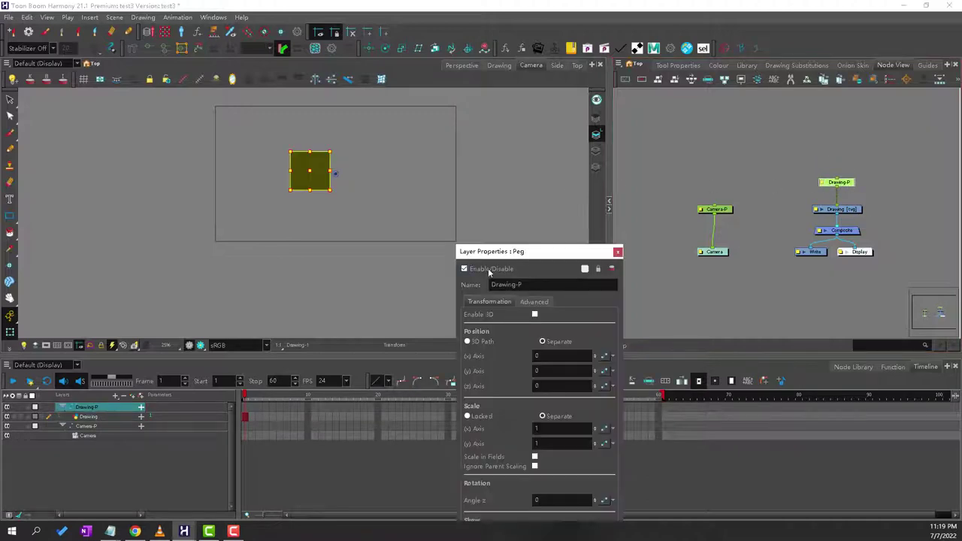
text(a)
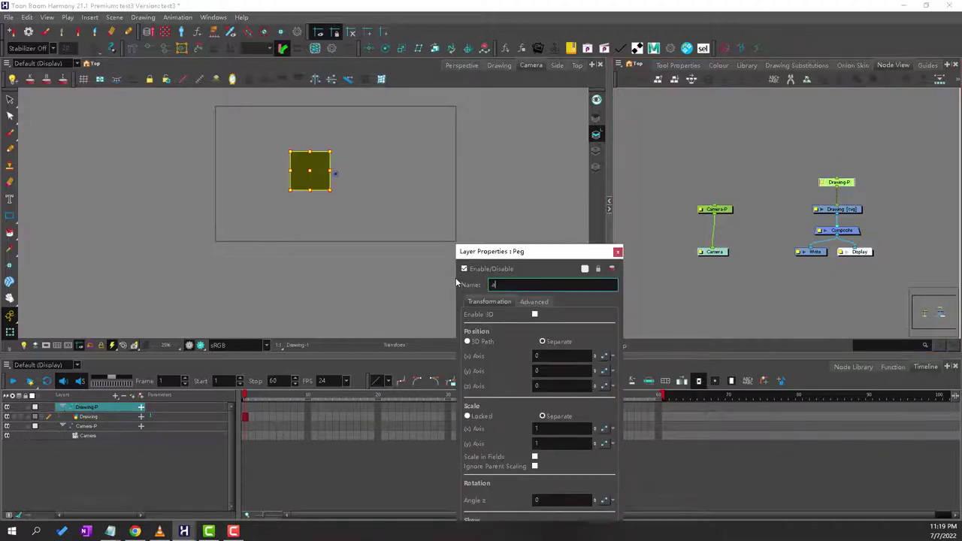
text(ny_peg)
click(534, 315)
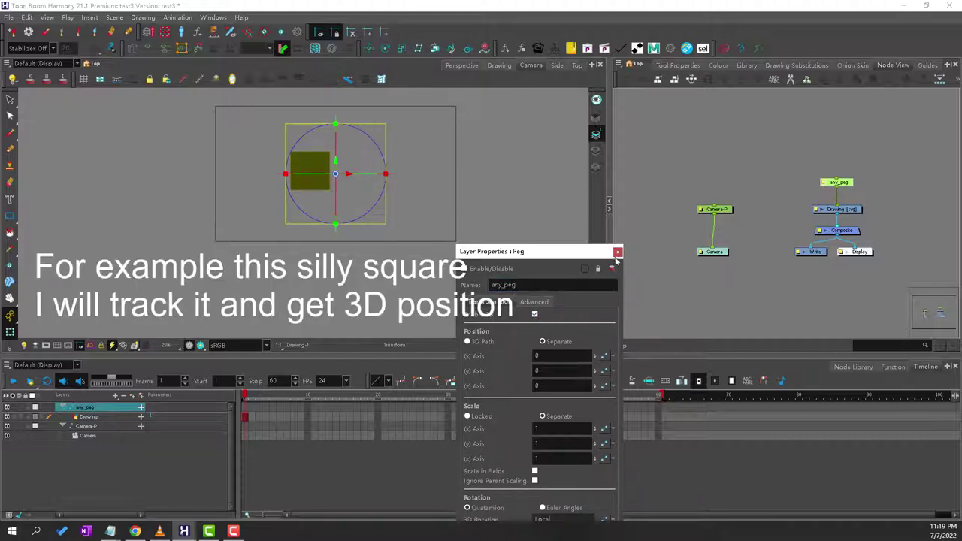
click(616, 253)
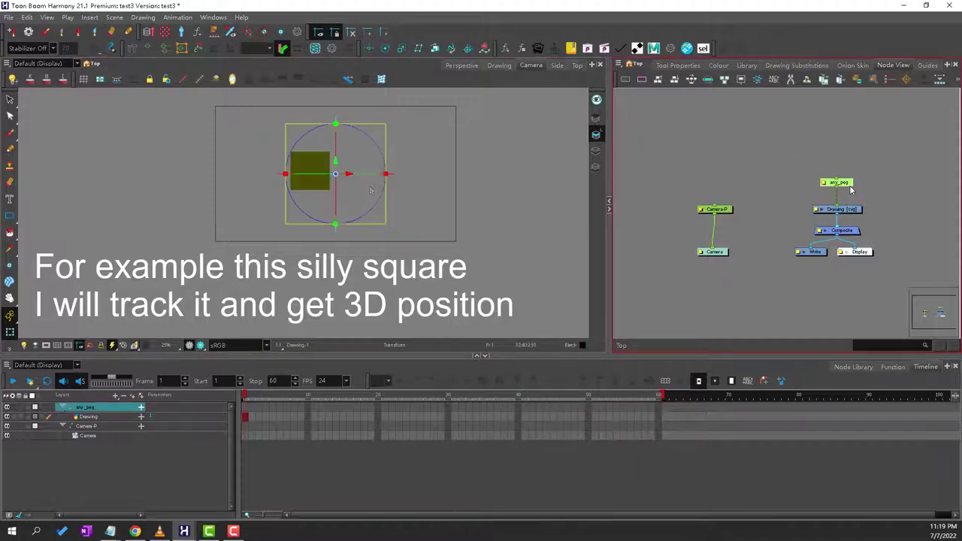
Step: Move the any_peg pivot to the centre of the square in the Camera view
scroll(380, 184, up, 4)
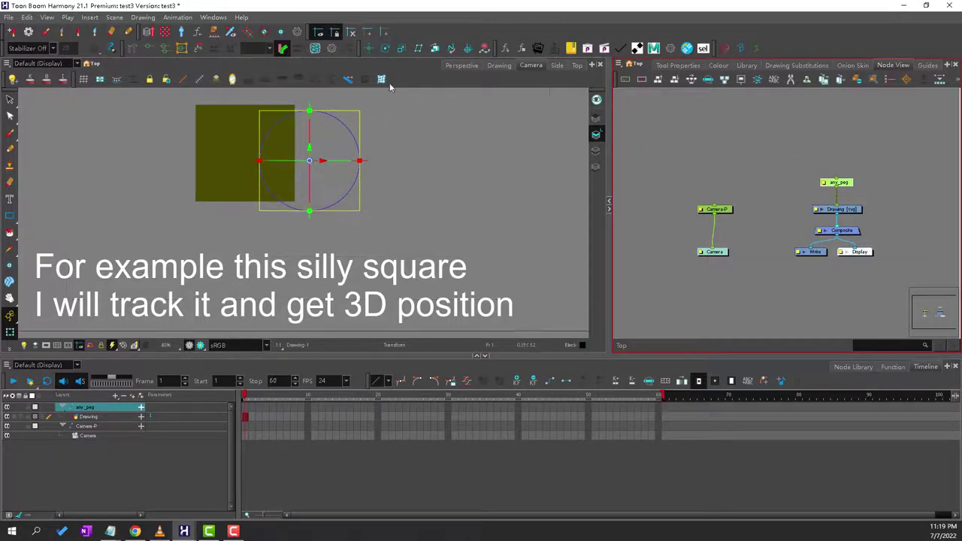
click(384, 48)
drag(309, 160, 247, 154)
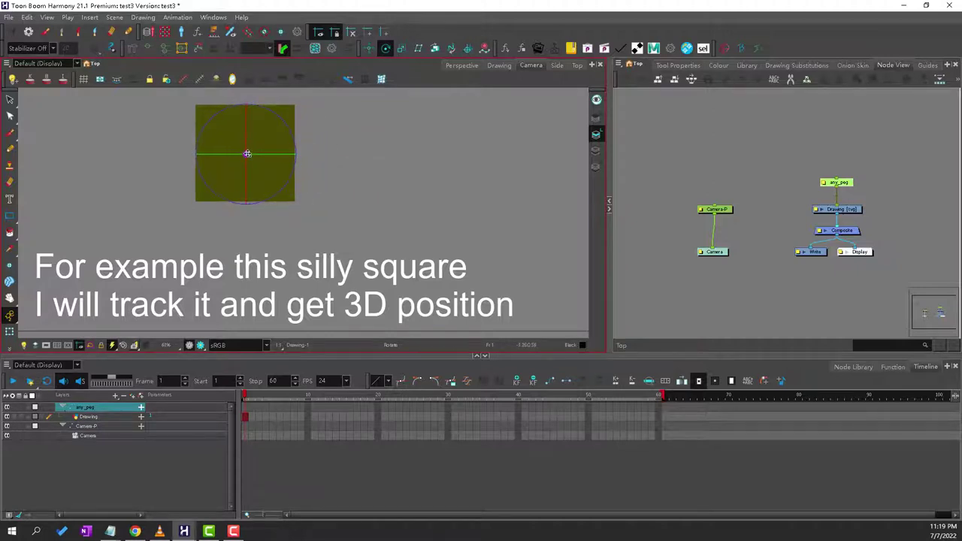
scroll(248, 153, up, 6)
scroll(246, 156, down, 4)
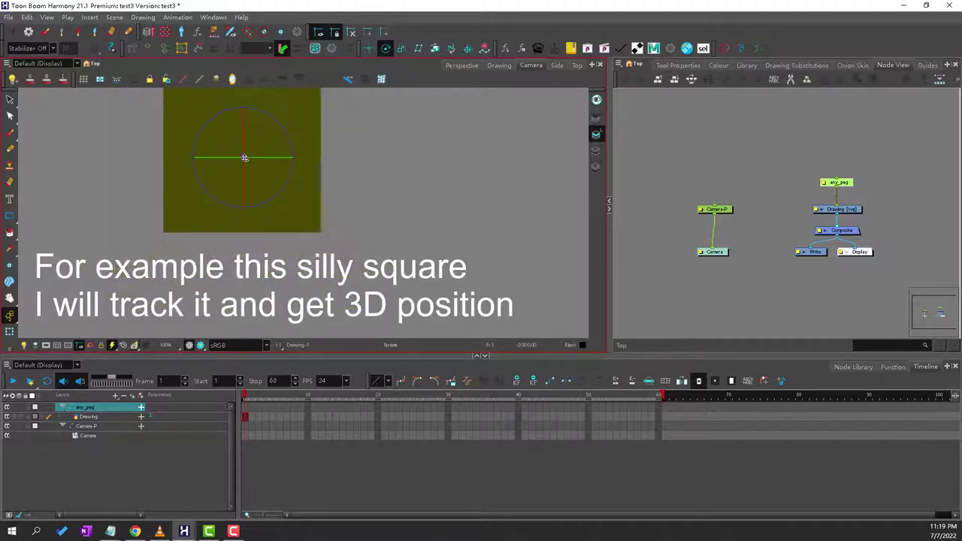
drag(243, 157, 242, 154)
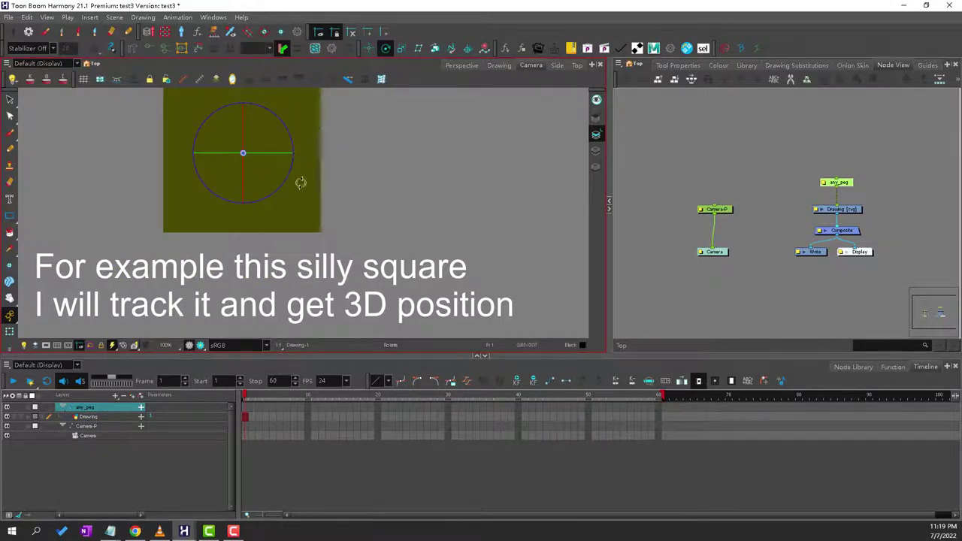
Step: Select the square's fill and recolour it with the Blue swatch of the test3 palette
click(10, 99)
click(200, 176)
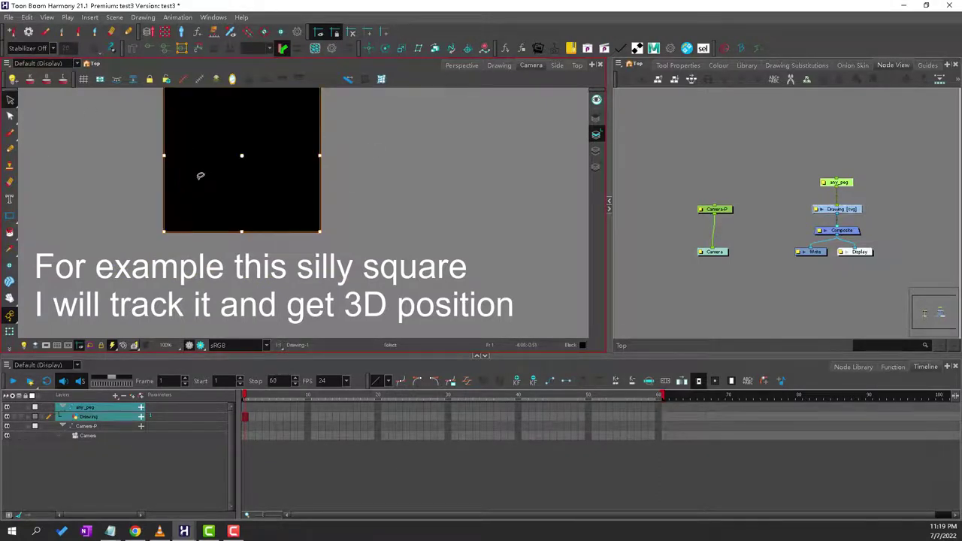
scroll(200, 175, down, 1)
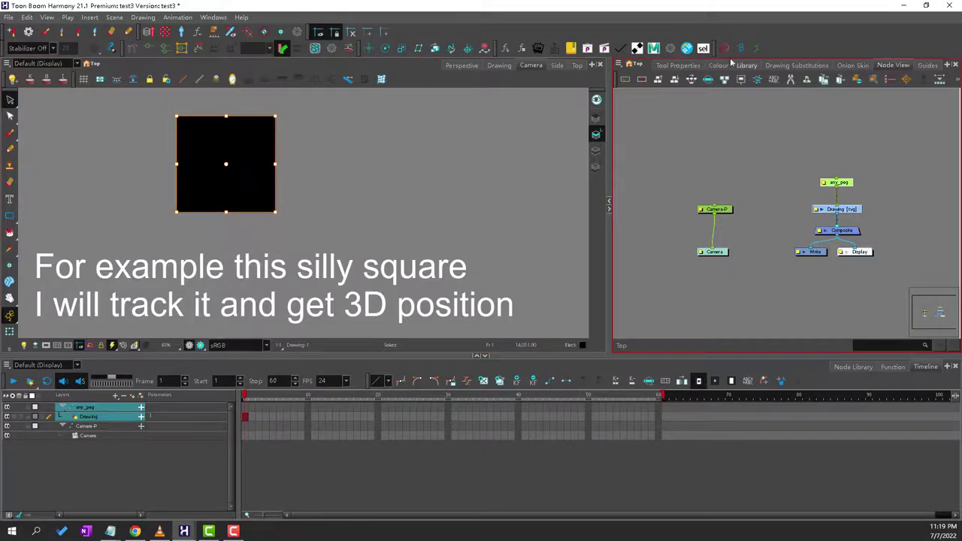
click(725, 65)
click(658, 279)
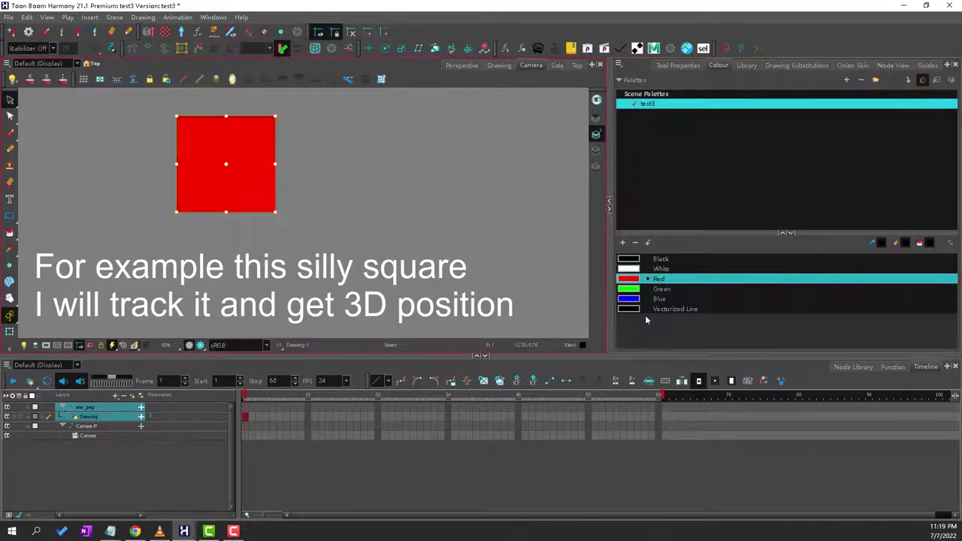
click(656, 300)
Step: Change the Blue swatch's colour to a dark green with RGB 0, 67, 52
double_click(633, 301)
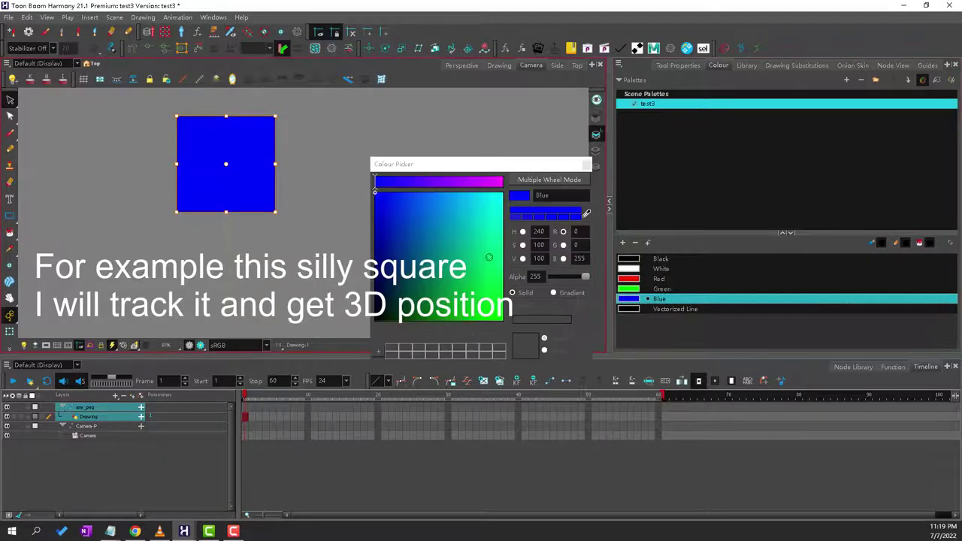
drag(445, 245, 408, 293)
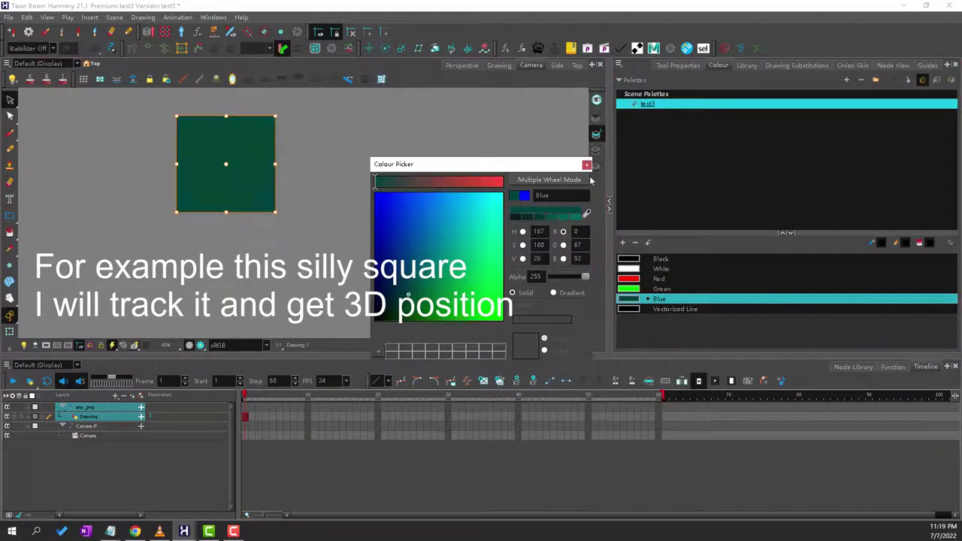
click(586, 163)
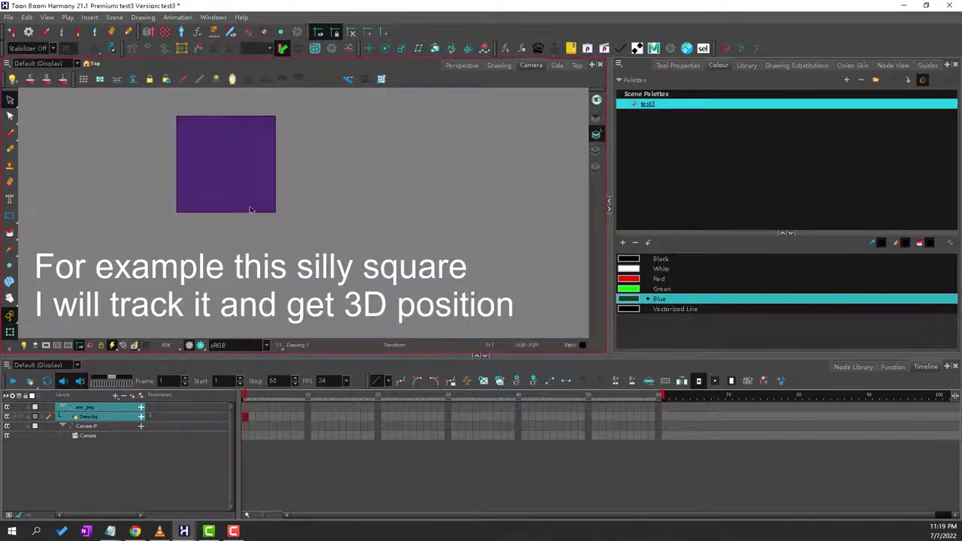
Step: Move the any_peg node slightly higher above the Drawing node and check the peg's pivot against the square's centre
scroll(251, 211, down, 3)
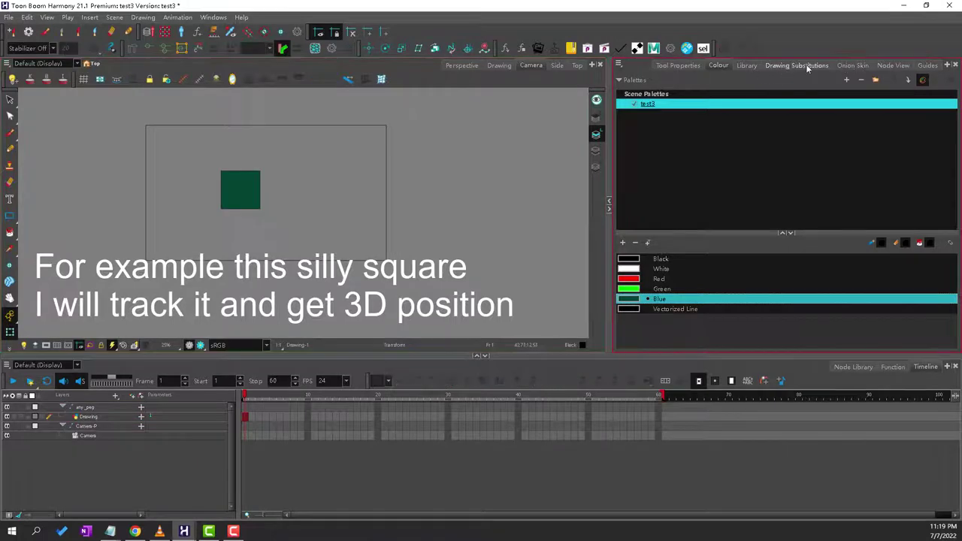
click(892, 66)
drag(853, 183, 845, 173)
scroll(256, 156, up, 2)
scroll(269, 153, up, 1)
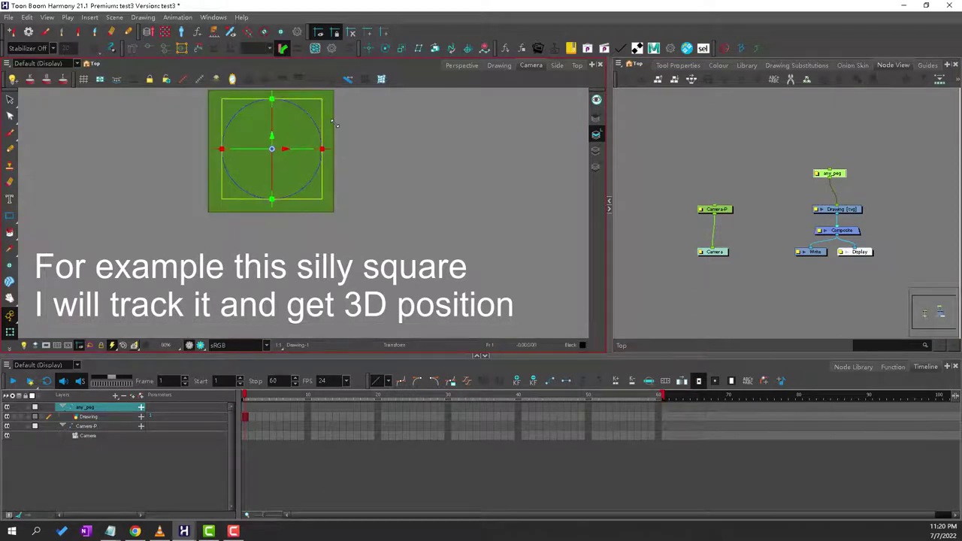
scroll(345, 142, up, 1)
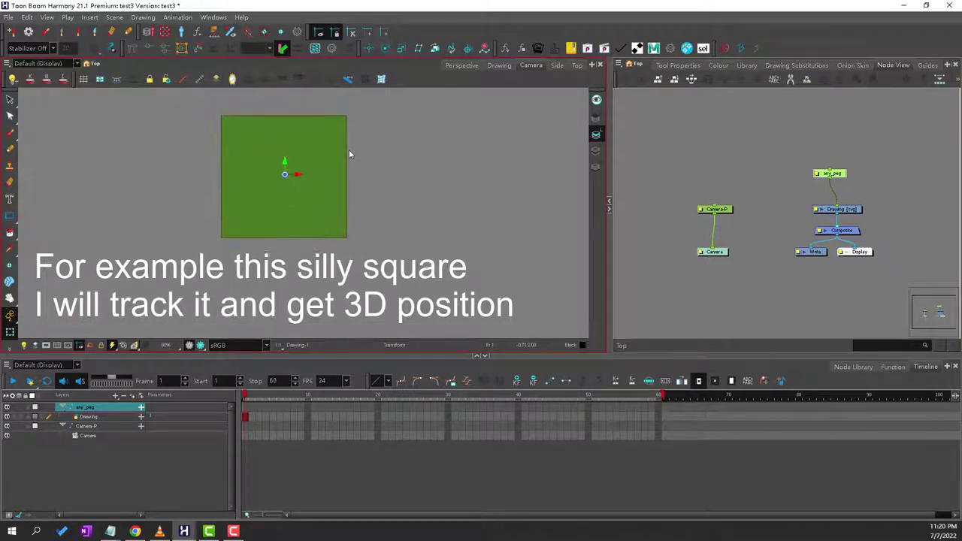
click(385, 48)
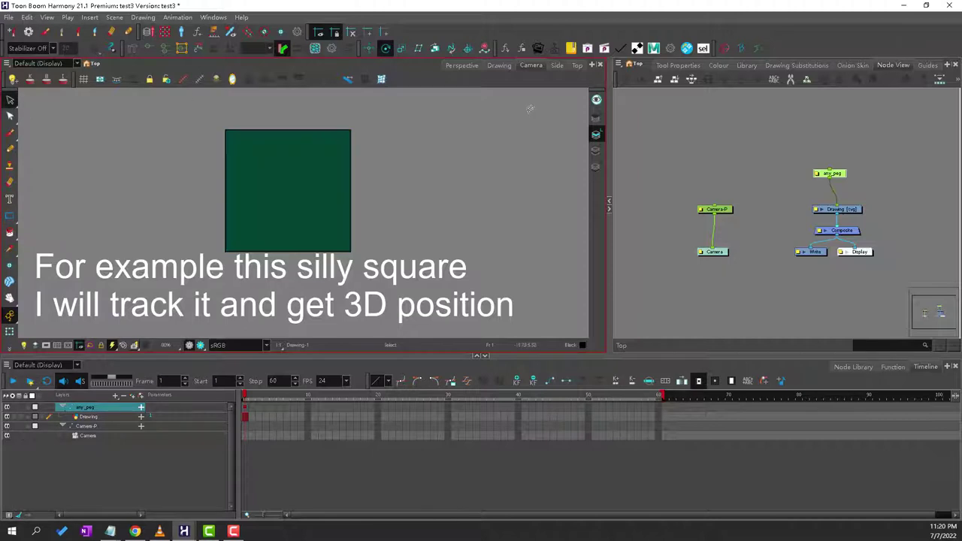
Step: Activate the Overlay art layer, then select the square's outline in the Drawing view and recolour it with the Red swatch
click(354, 163)
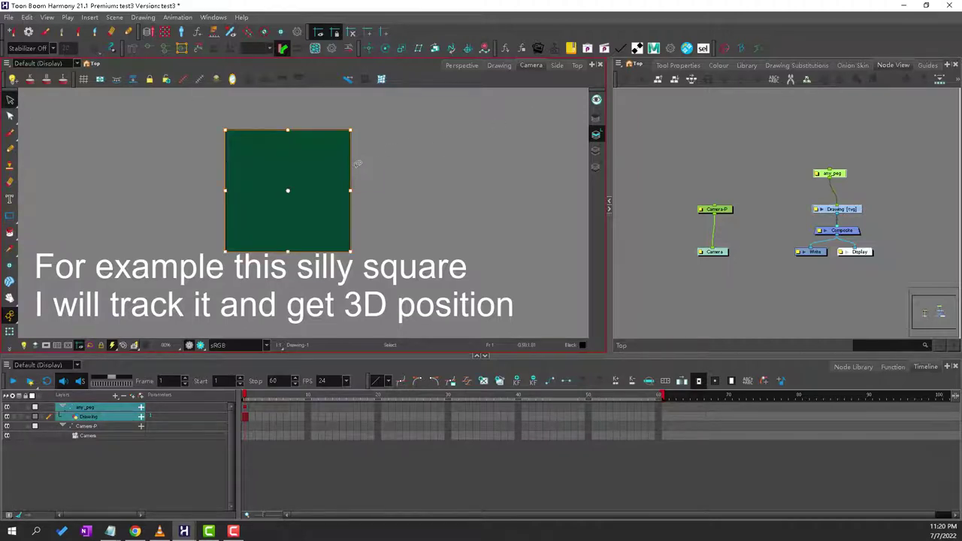
click(595, 116)
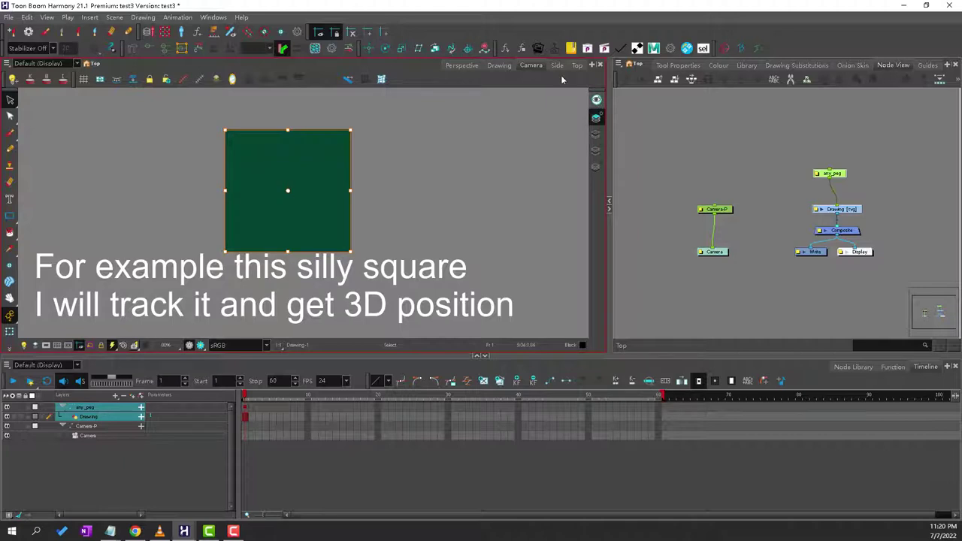
click(499, 65)
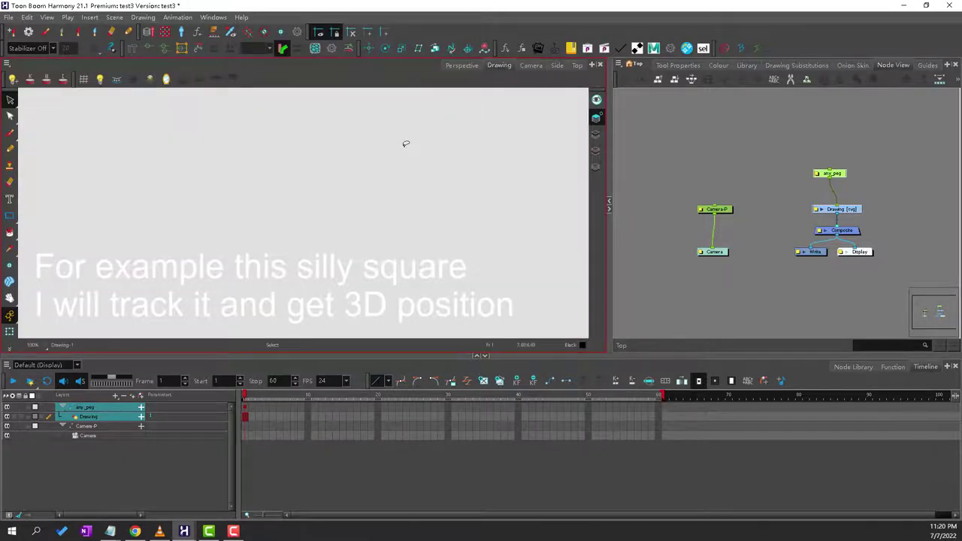
click(268, 197)
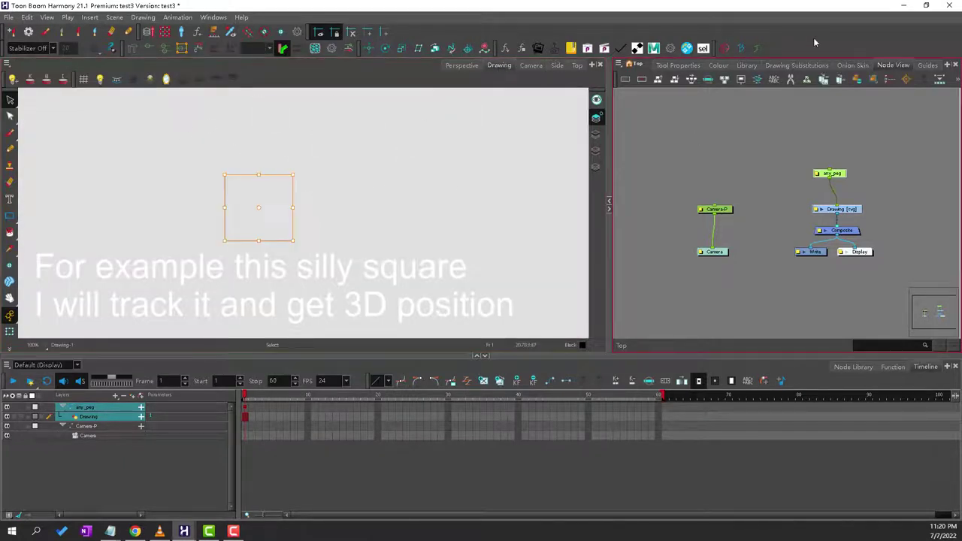
click(718, 66)
click(658, 280)
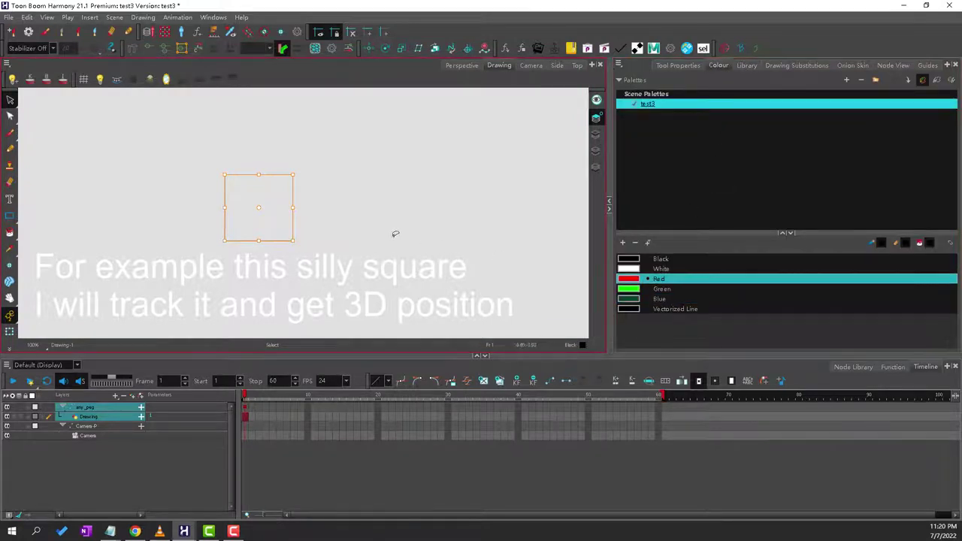
click(206, 199)
scroll(210, 195, up, 2)
click(276, 229)
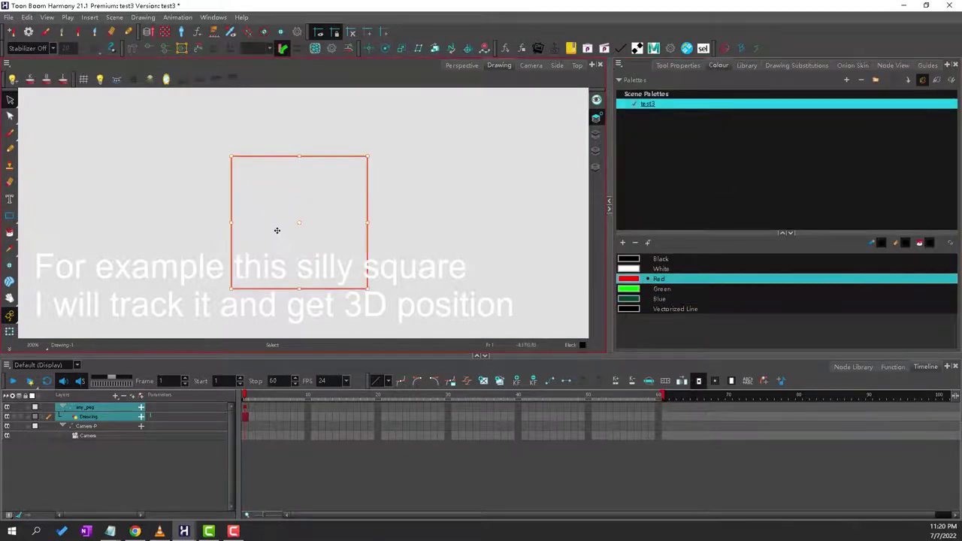
Step: Select the red outline in the Drawing view and scale it proportionally to 5% in width and height
click(9, 315)
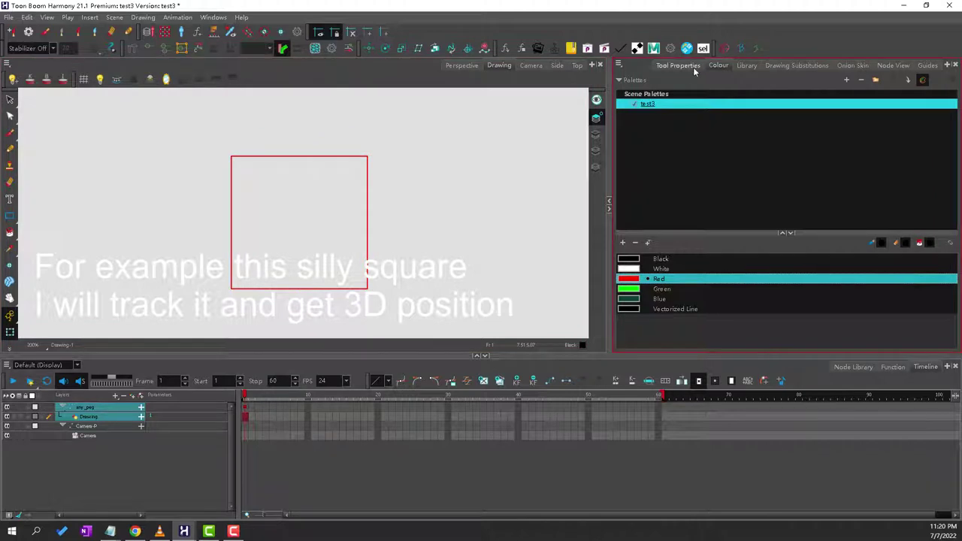
click(693, 67)
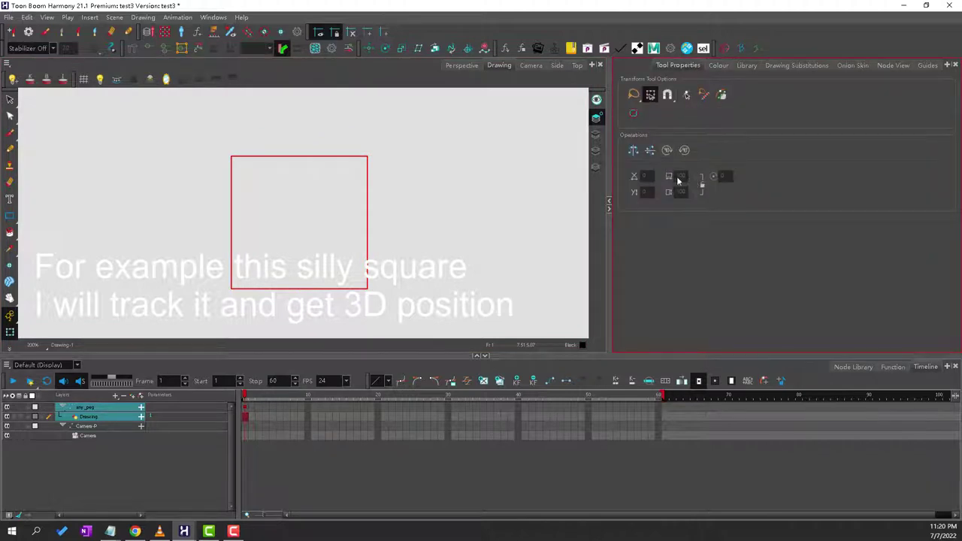
click(10, 100)
click(272, 176)
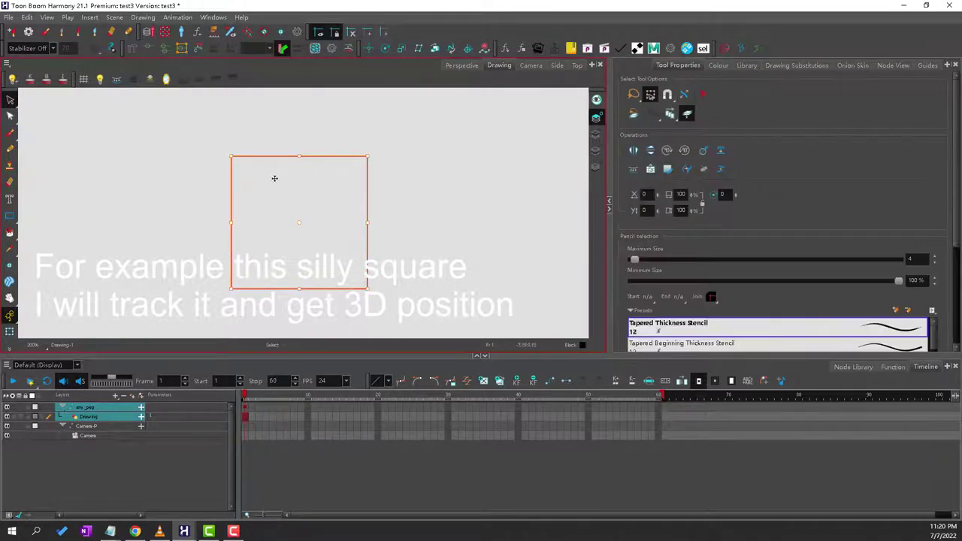
click(701, 202)
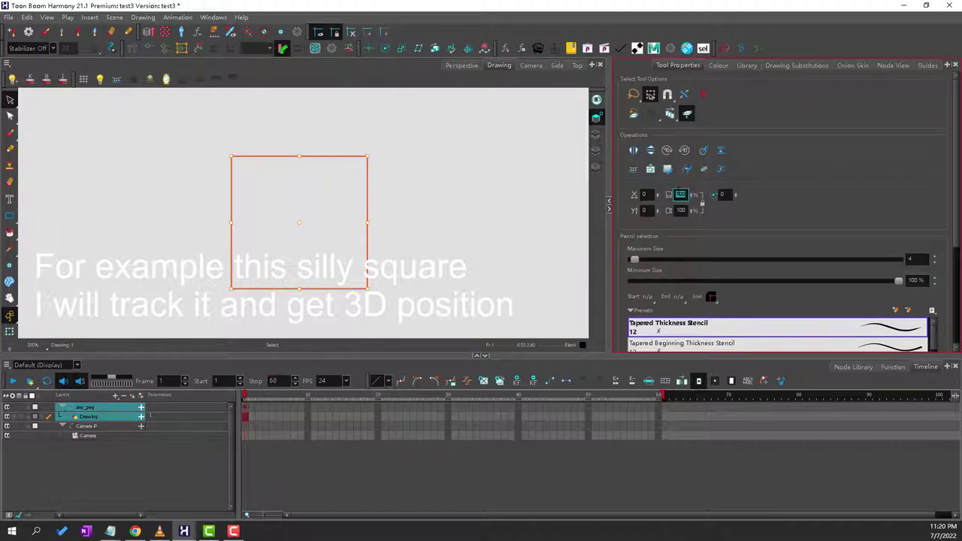
text(5)
key(Return)
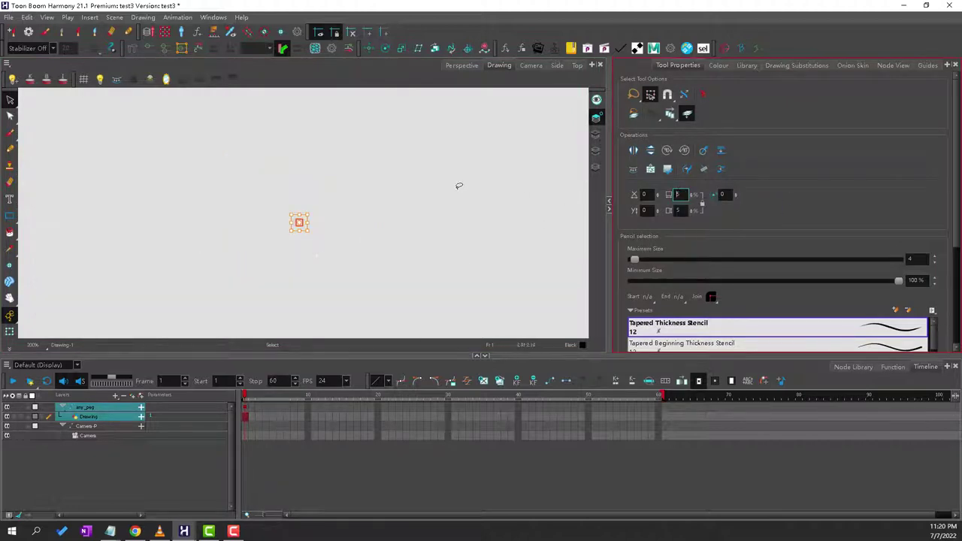
Step: Scale the small red outline proportionally by another 5% to make a tiny centre point, and deselect it
scroll(350, 214, up, 2)
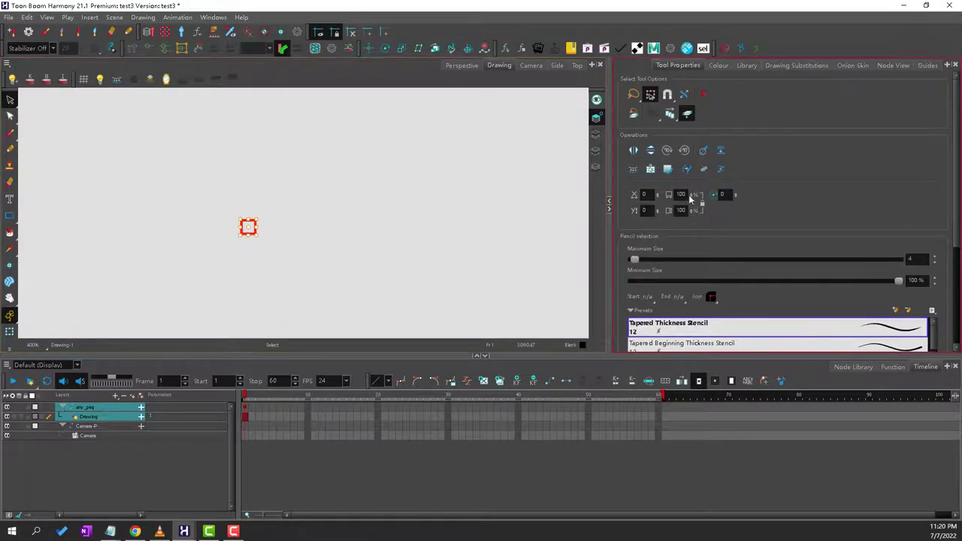
click(681, 195)
text(5)
key(Return)
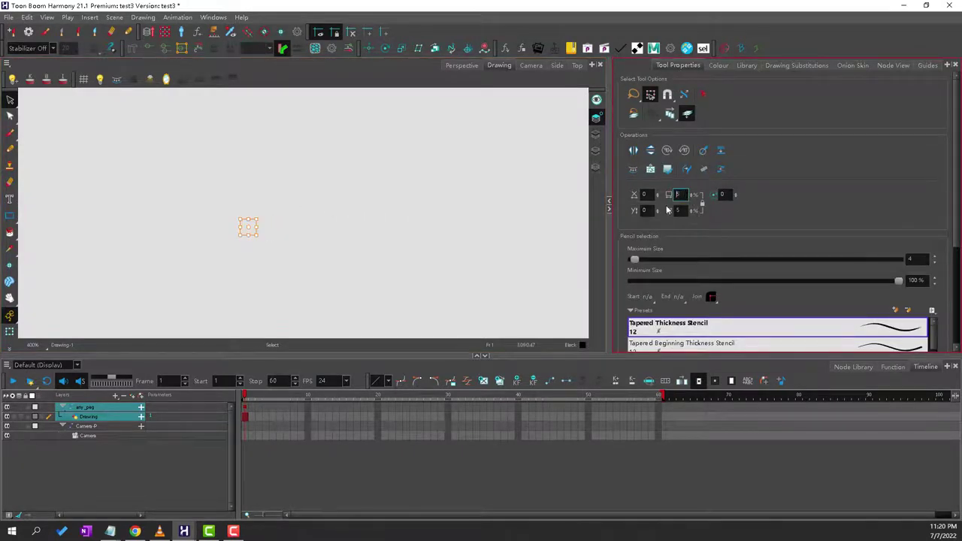
click(217, 185)
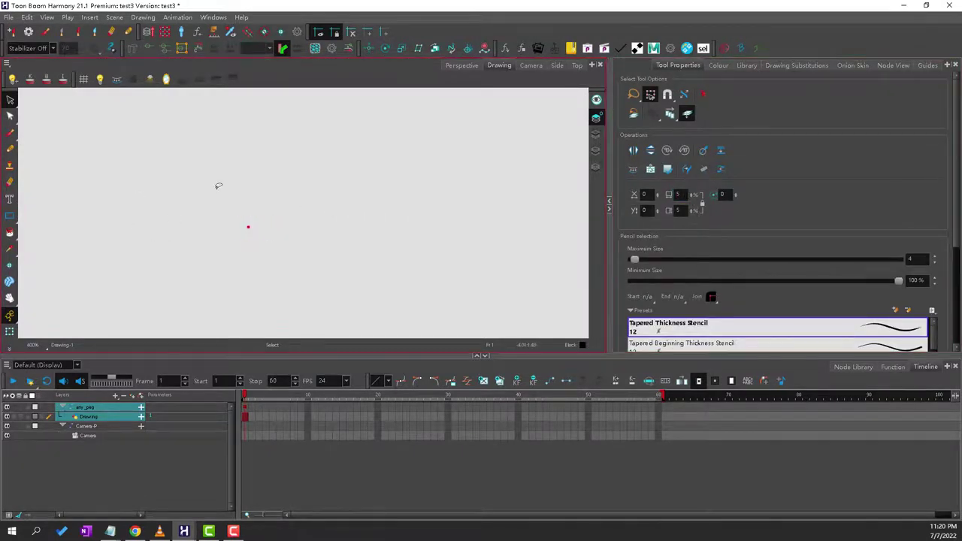
Step: Place the rotation pivot exactly on the red centre point of the square in the Camera view, and clear the selection
click(531, 66)
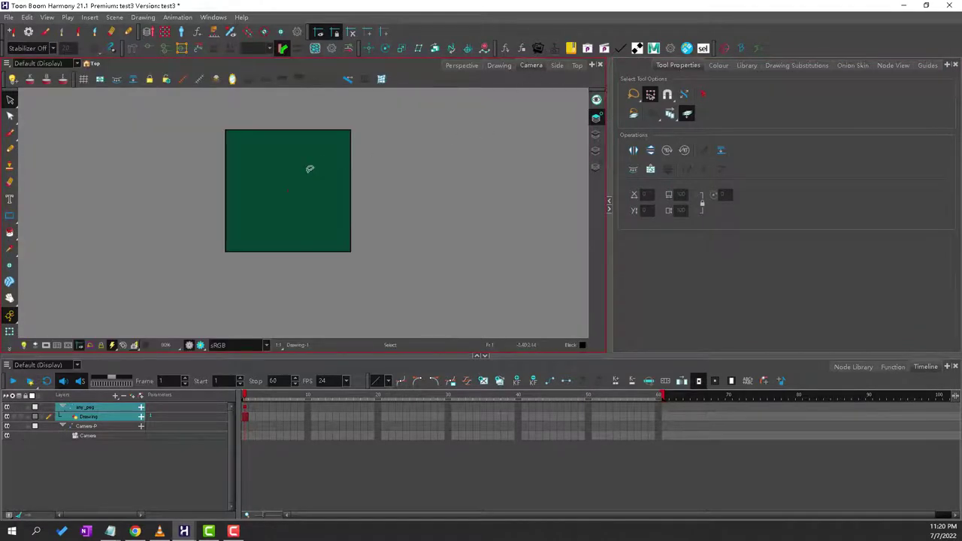
click(9, 331)
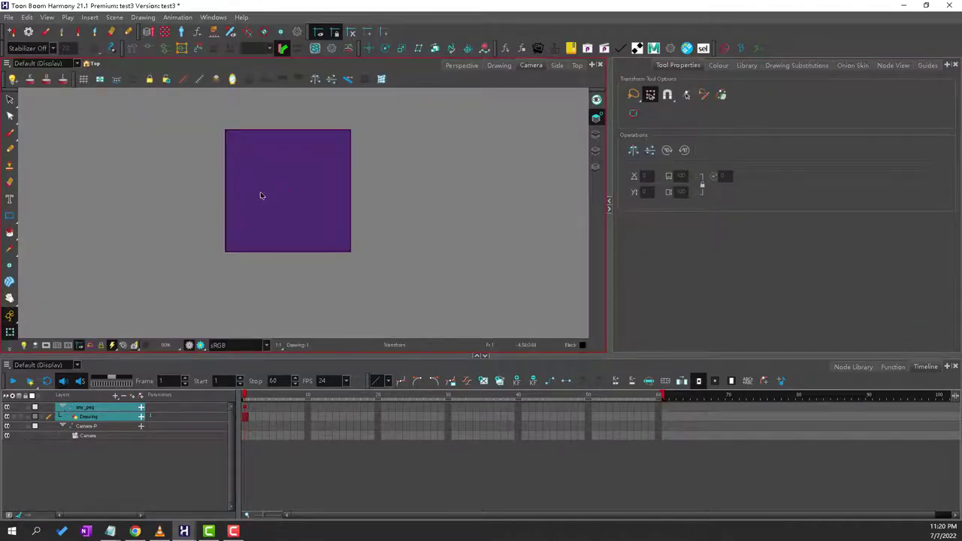
click(384, 48)
scroll(313, 156, up, 5)
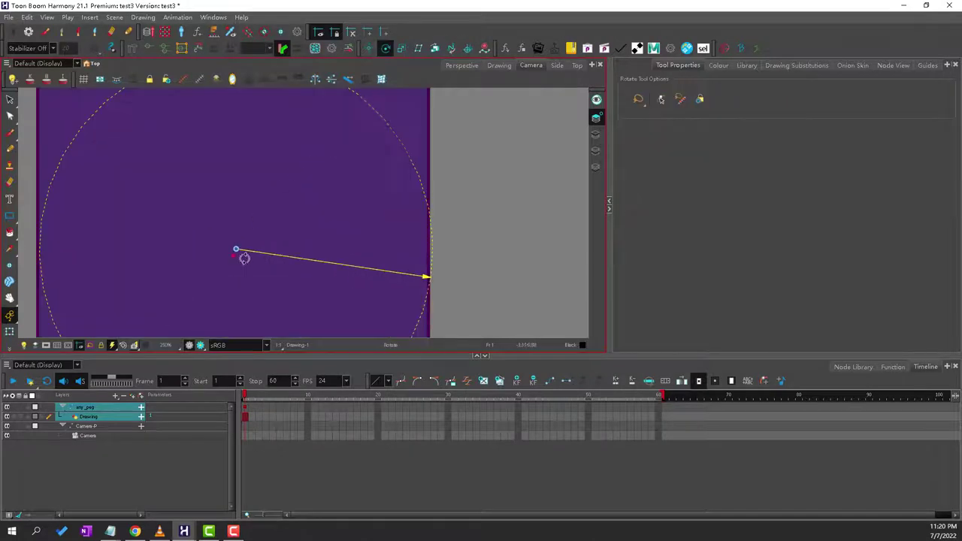
scroll(229, 259, up, 3)
scroll(224, 258, up, 2)
drag(251, 198, 212, 232)
scroll(247, 212, up, 3)
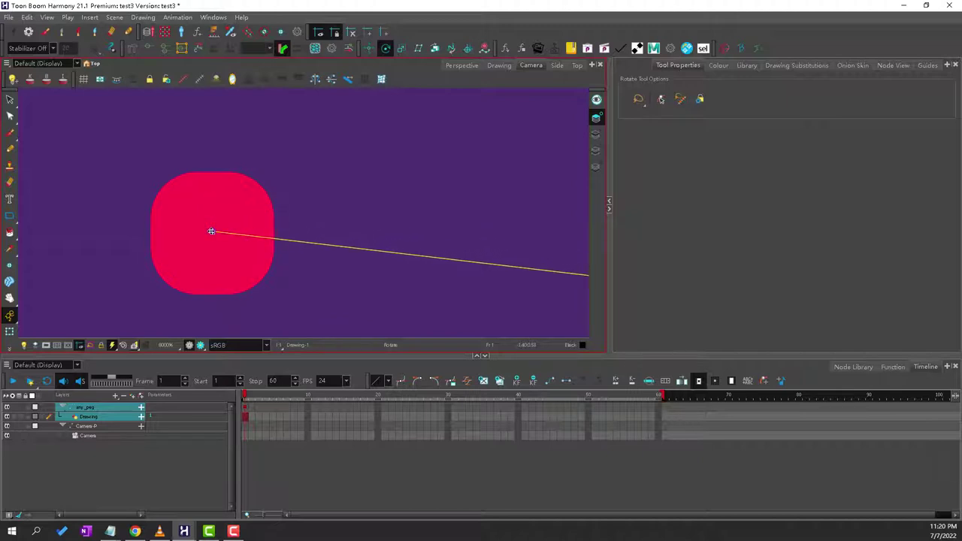
scroll(211, 231, up, 3)
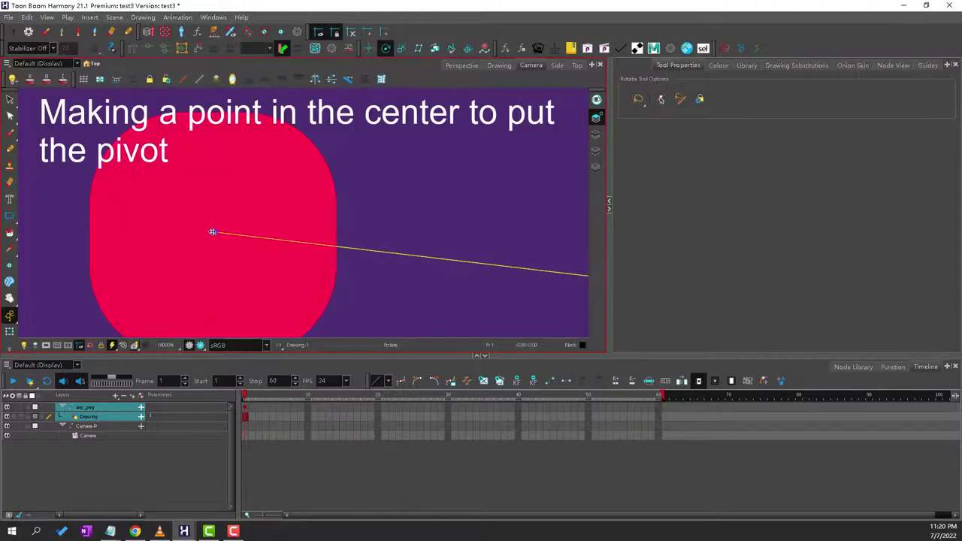
drag(212, 232, 213, 233)
scroll(214, 229, down, 10)
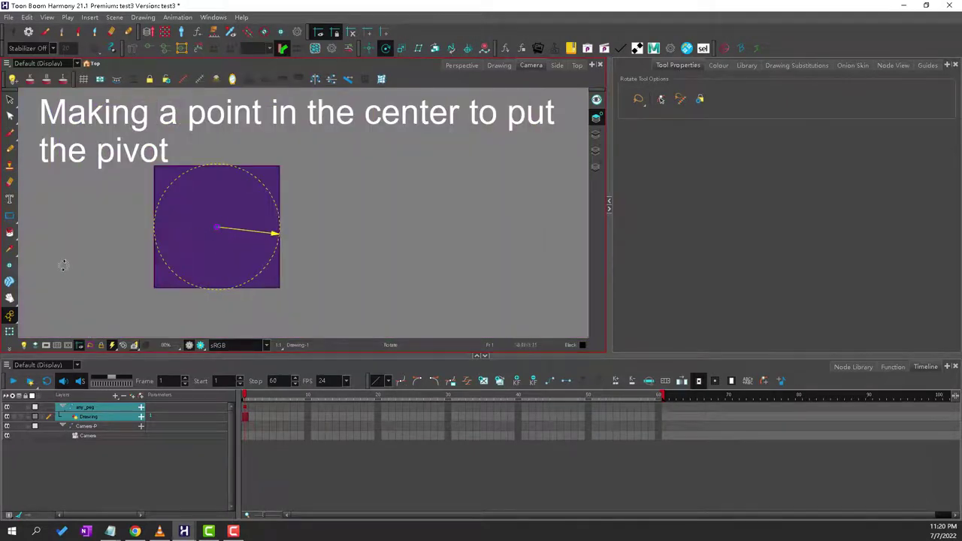
click(10, 332)
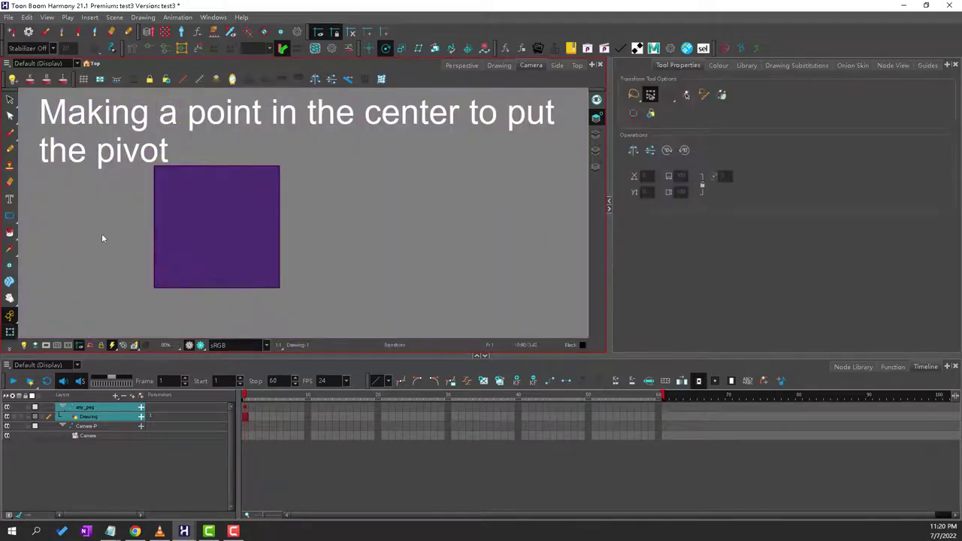
click(102, 236)
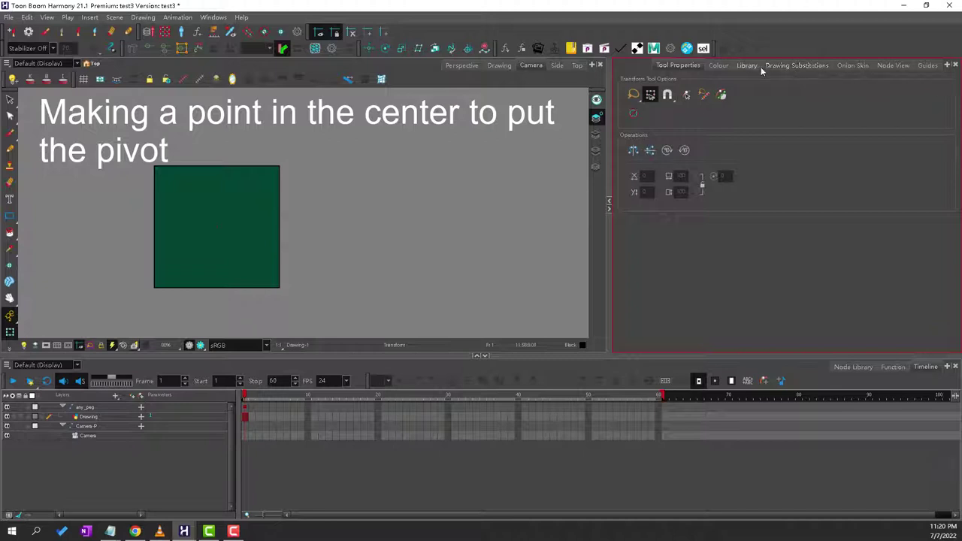
Step: Move the Camera-P and Camera nodes slightly higher in the node network and select Camera-P
click(892, 66)
drag(722, 212, 721, 183)
click(756, 168)
drag(718, 257, 720, 228)
click(721, 178)
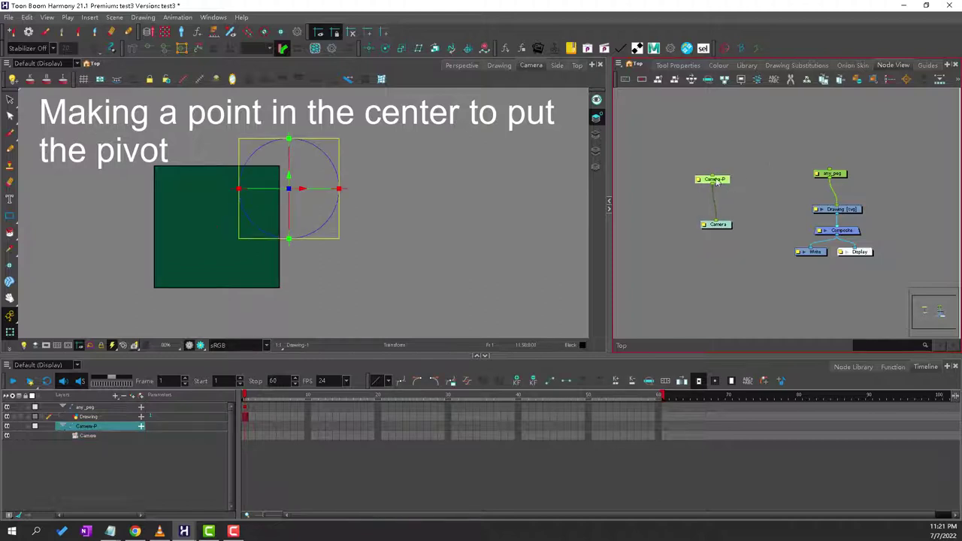
Step: Examine the camera peg's position relative to the scene axes in the Side and Top views
click(557, 66)
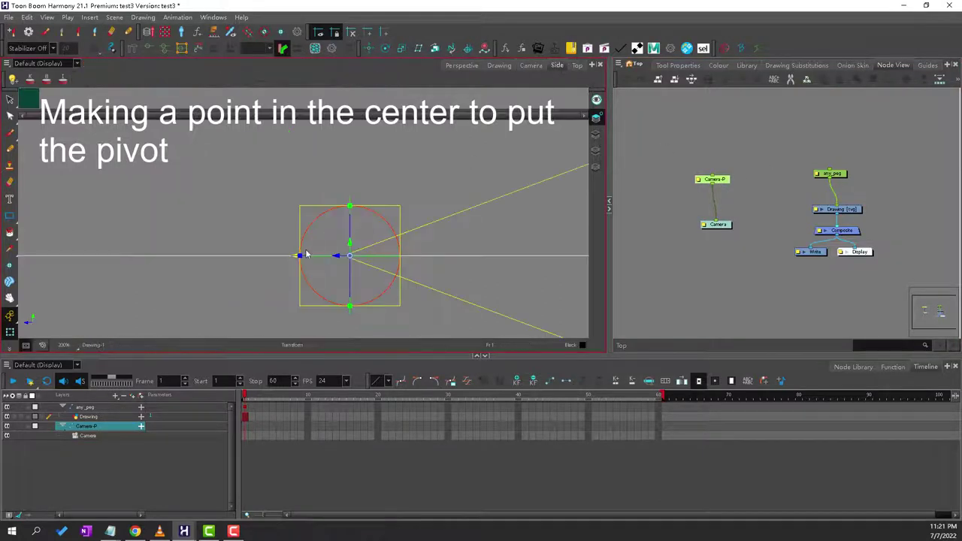
scroll(361, 251, up, 4)
scroll(313, 269, up, 4)
scroll(367, 256, up, 4)
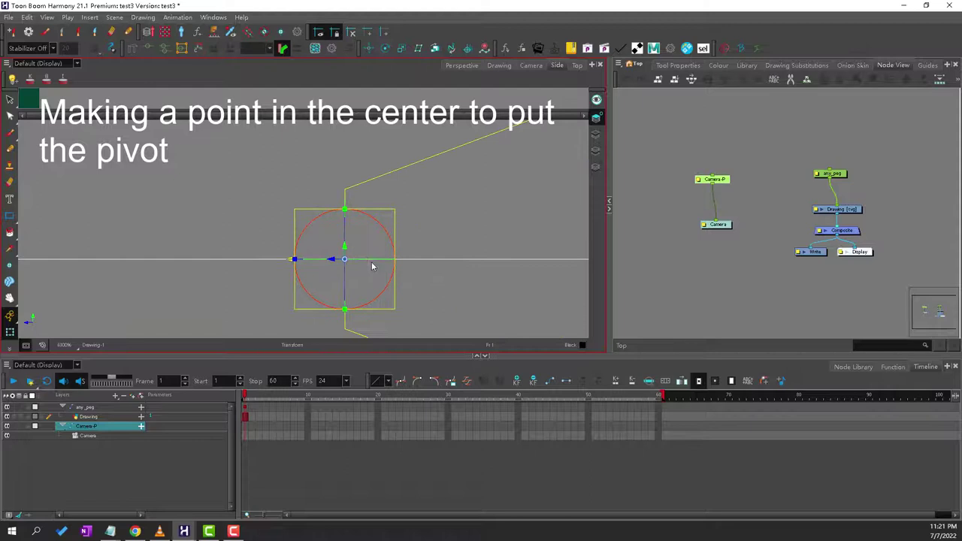
click(577, 66)
scroll(363, 260, down, 4)
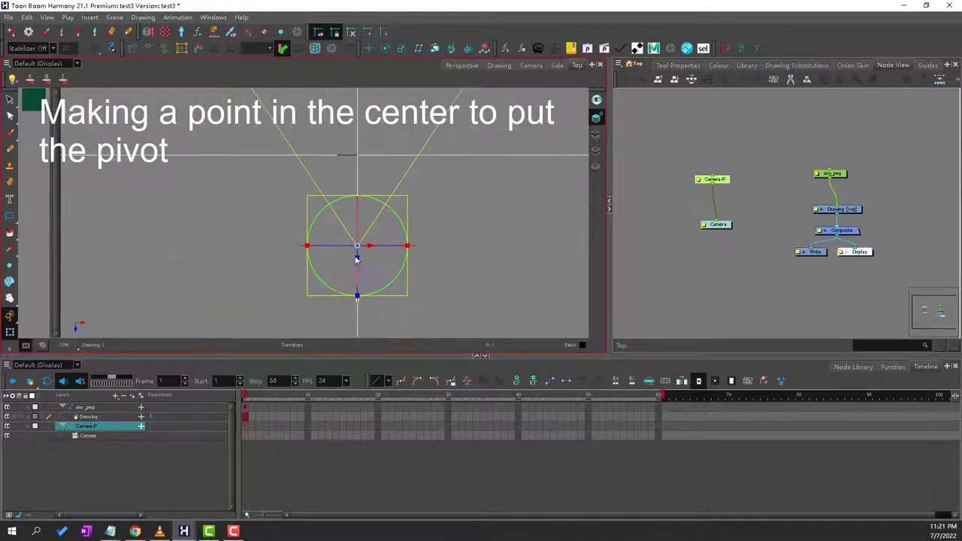
click(698, 173)
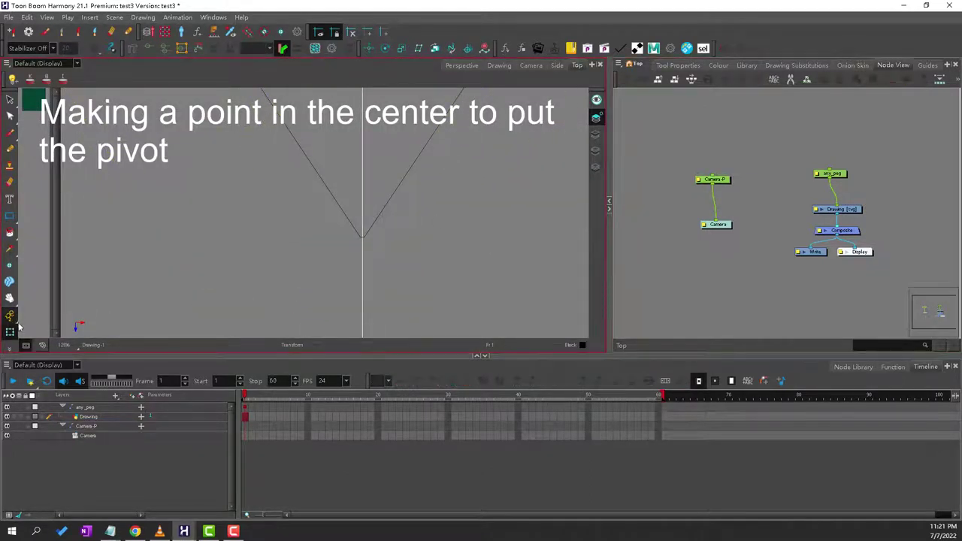
Step: Select Camera-P and move it along its depth axis towards the square's plane in the Top view
click(718, 180)
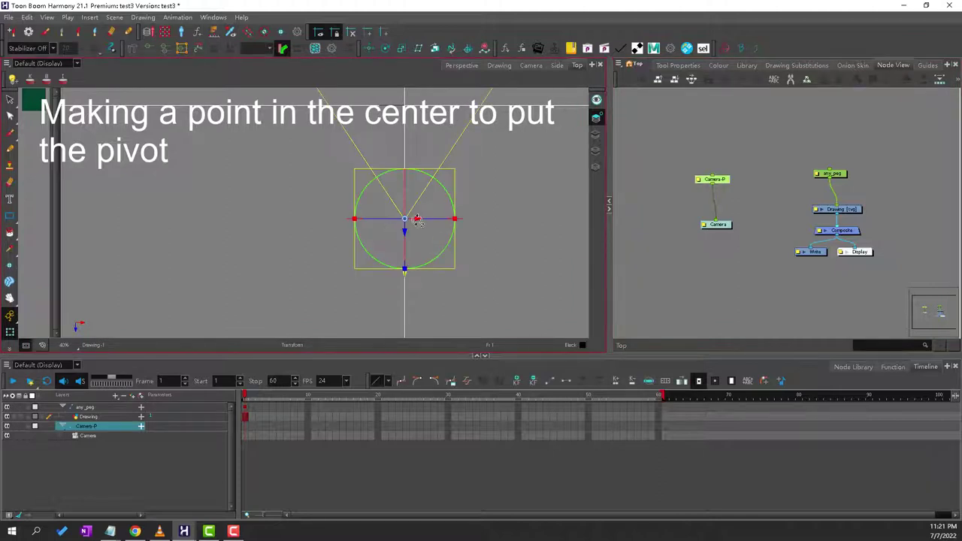
drag(408, 229, 420, 158)
scroll(413, 126, up, 2)
scroll(424, 139, down, 3)
scroll(429, 121, down, 1)
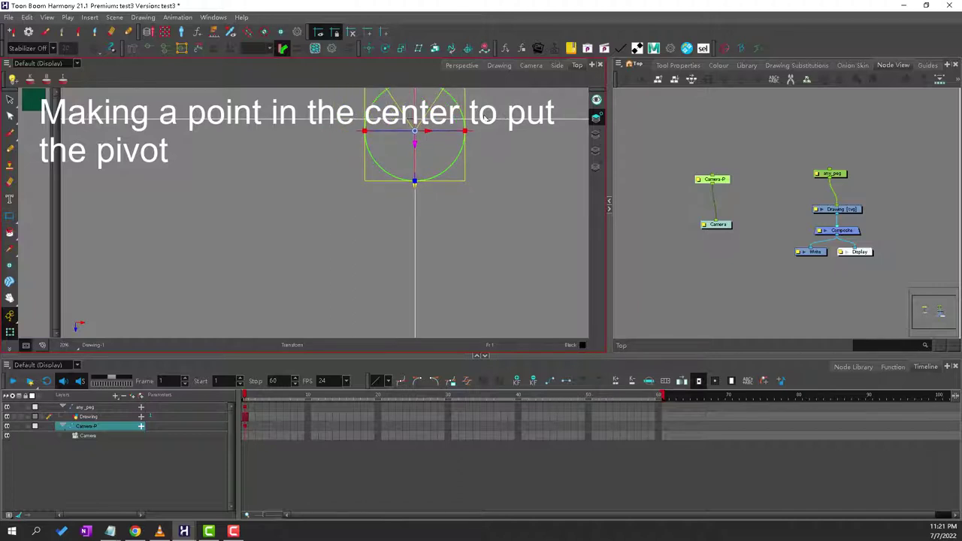
scroll(458, 170, up, 3)
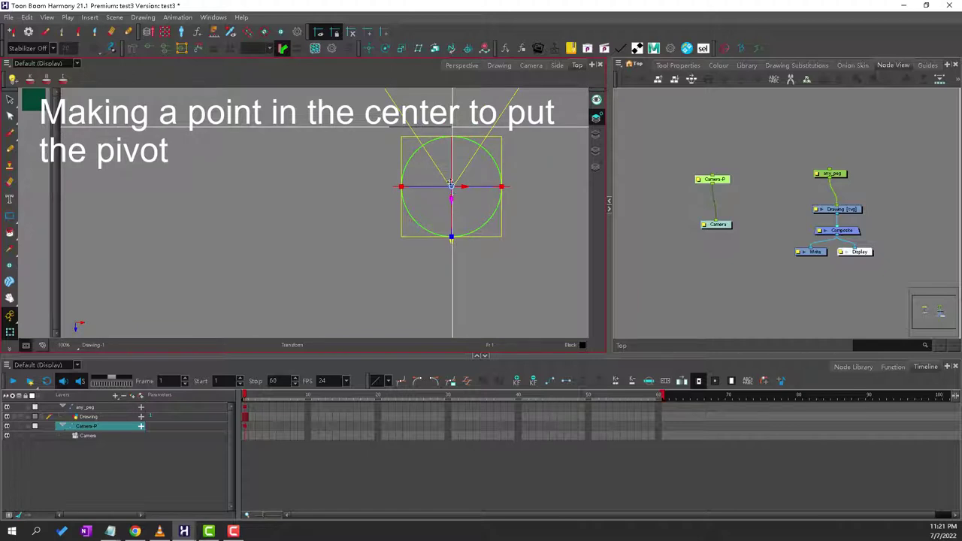
Step: Fine-tune Camera-P's depth and horizontal position towards the square's centre in the Top view, and check its alignment in the Side view
drag(451, 203, 382, 152)
scroll(443, 121, up, 2)
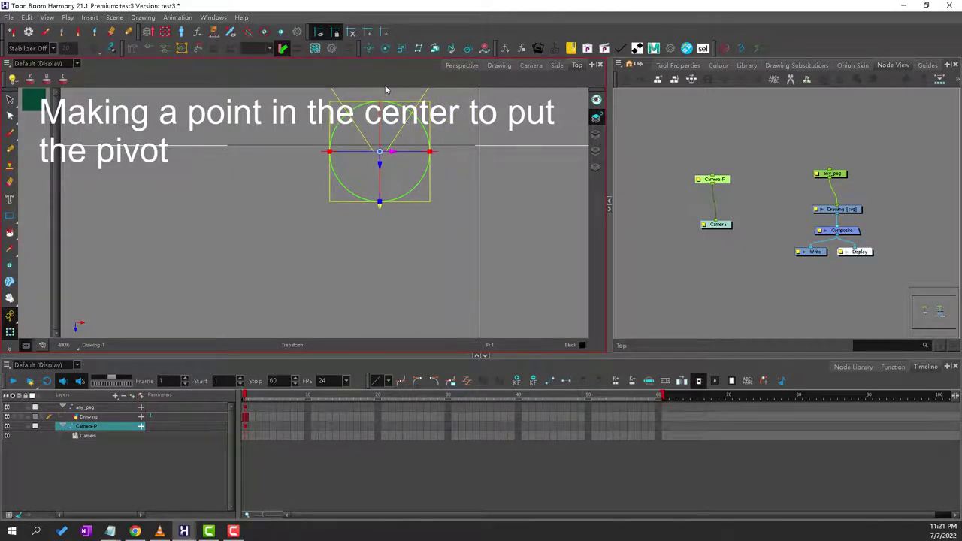
key(2)
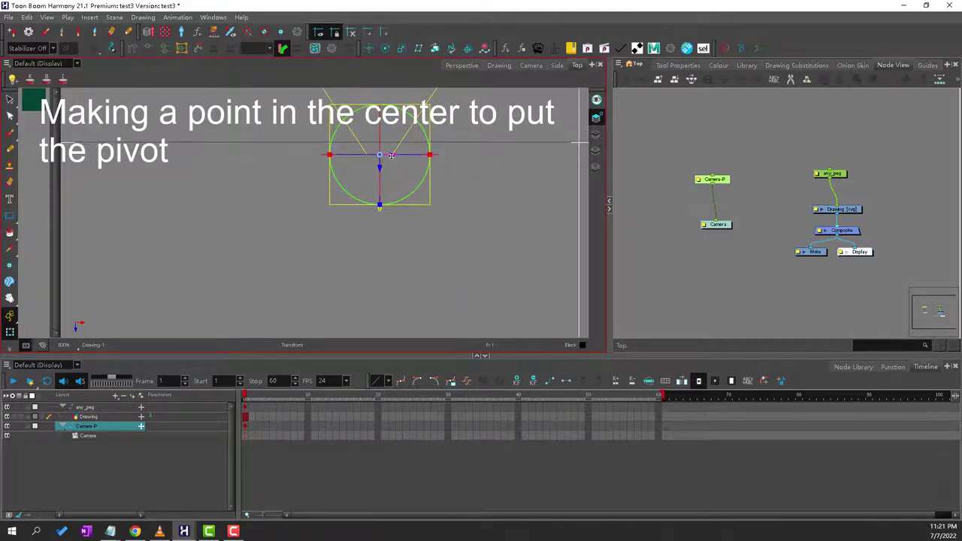
drag(391, 155, 341, 152)
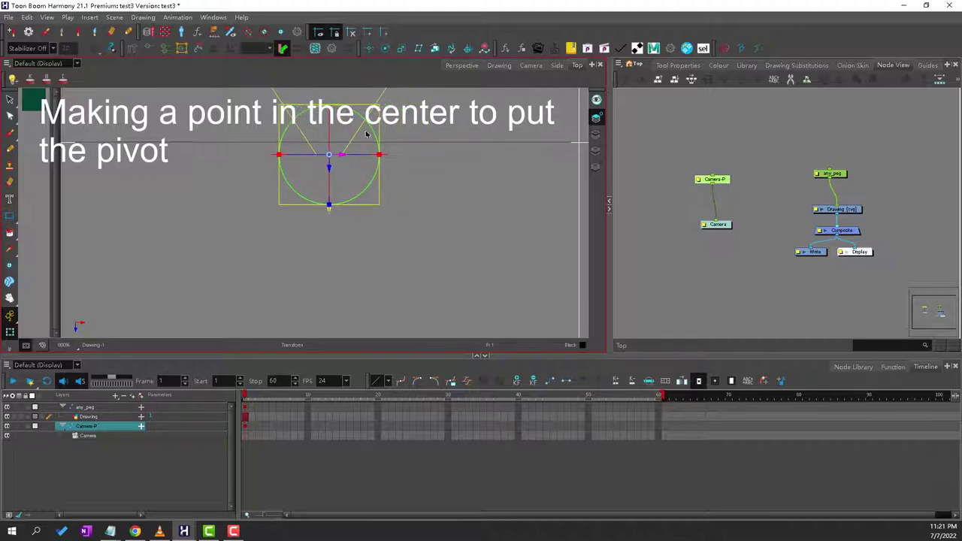
click(557, 66)
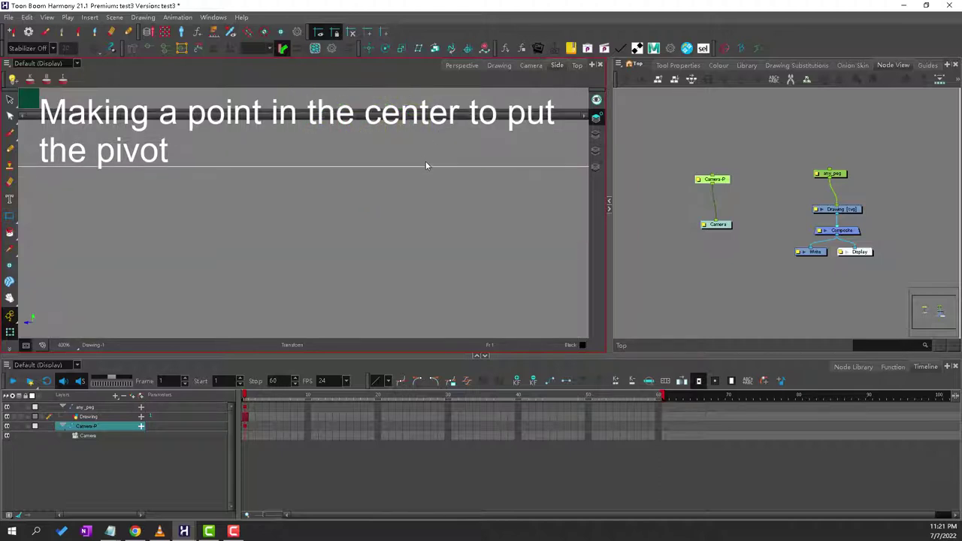
drag(455, 156, 405, 149)
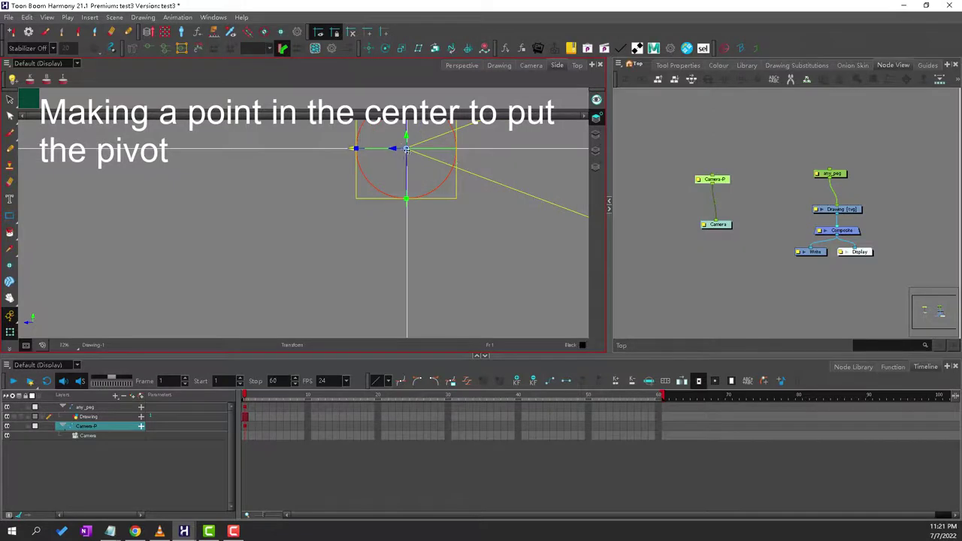
Step: Move Camera-P in the Camera view horizontally and downwards towards the centre of the green square
click(499, 65)
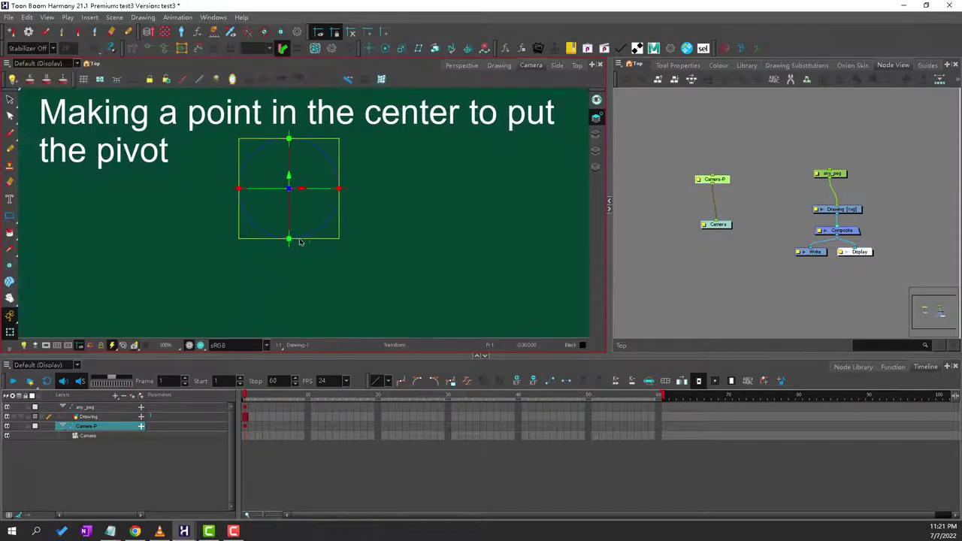
scroll(314, 200, down, 10)
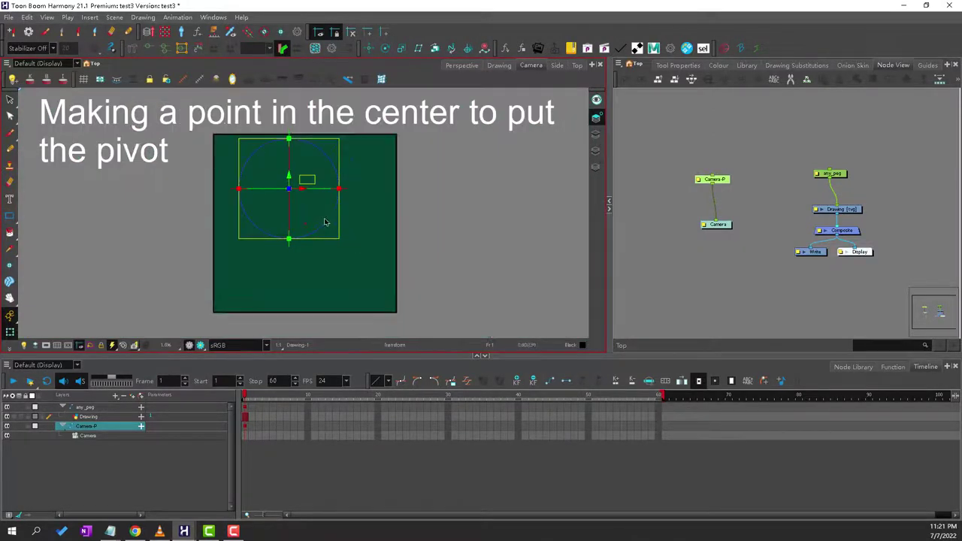
click(474, 169)
click(714, 181)
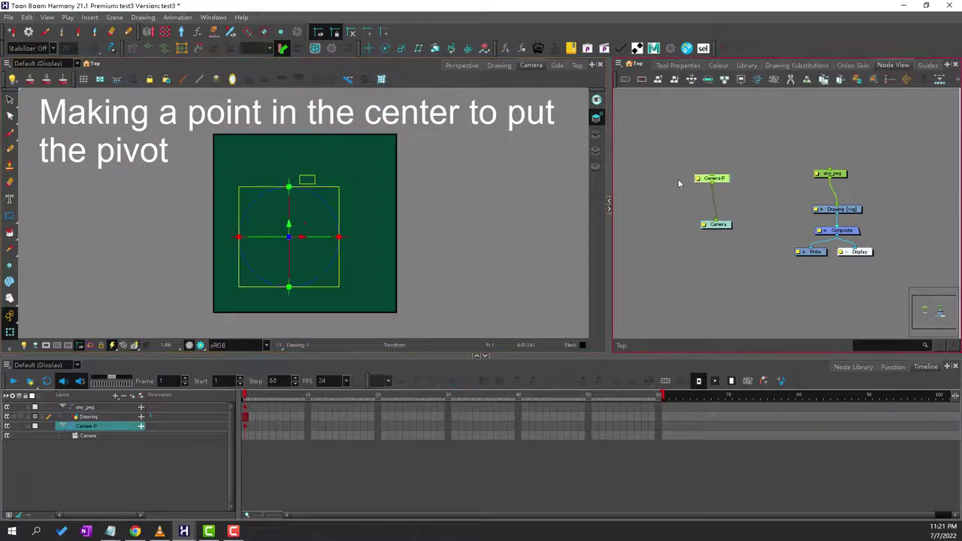
scroll(387, 241, up, 1)
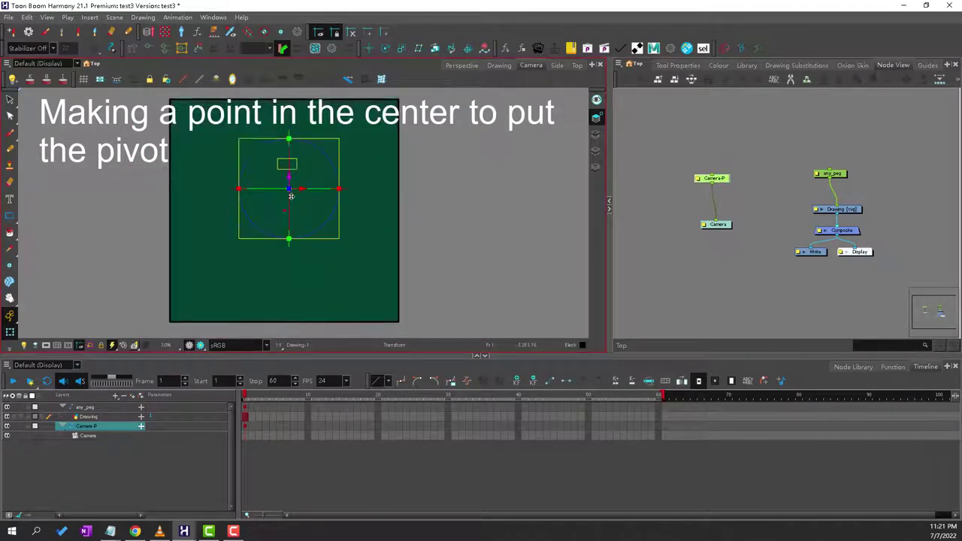
drag(288, 177, 291, 217)
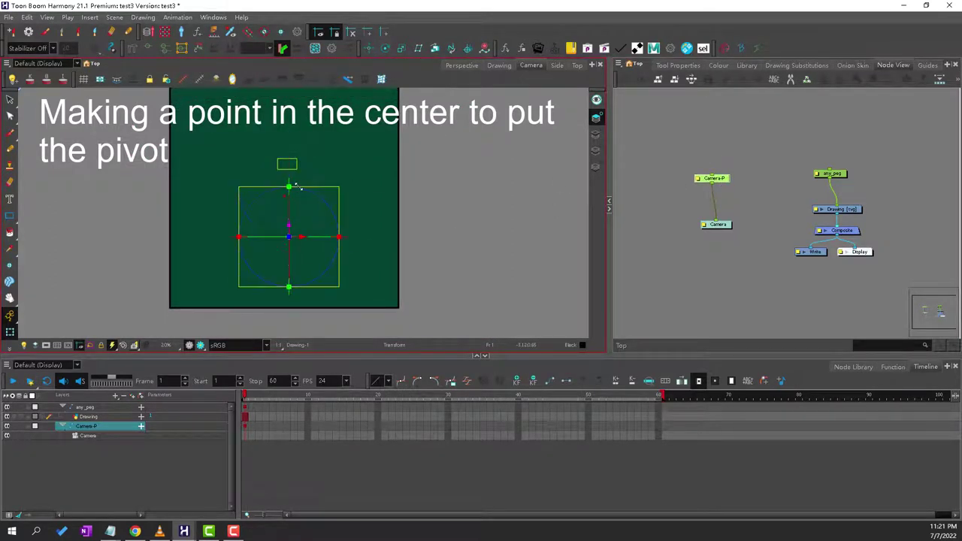
scroll(298, 189, up, 4)
scroll(298, 203, down, 5)
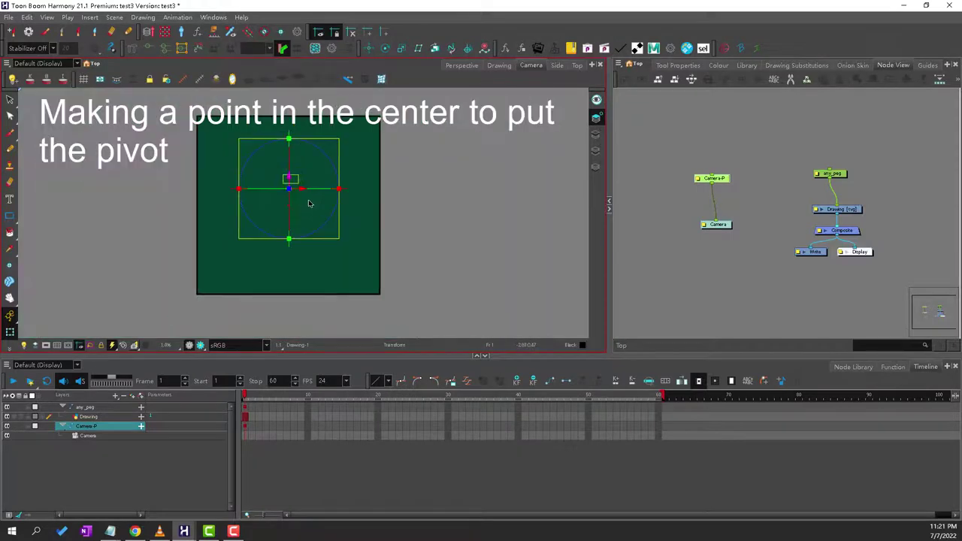
scroll(302, 193, up, 2)
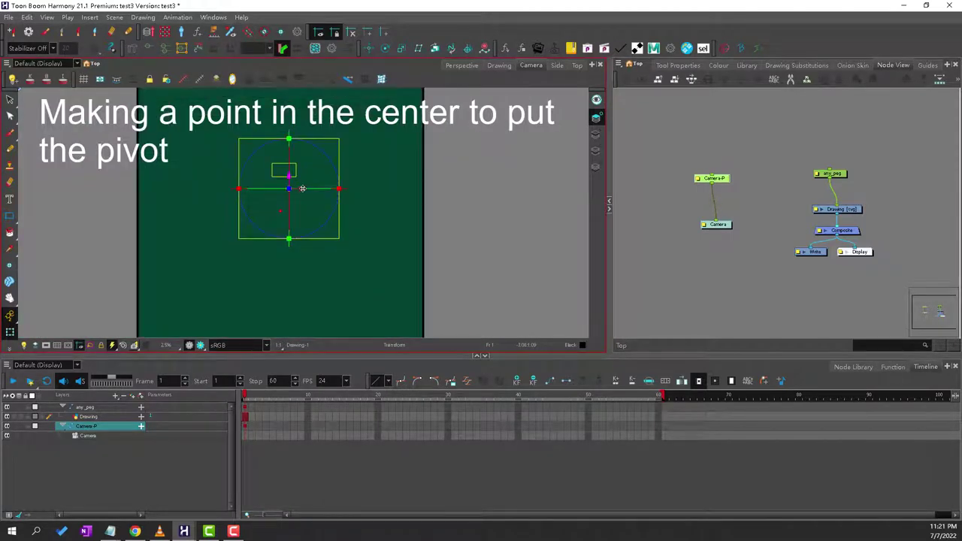
Step: Lower Camera-P in the Perspective view and fine-tune its position onto the centre of the red mark on the square
click(461, 64)
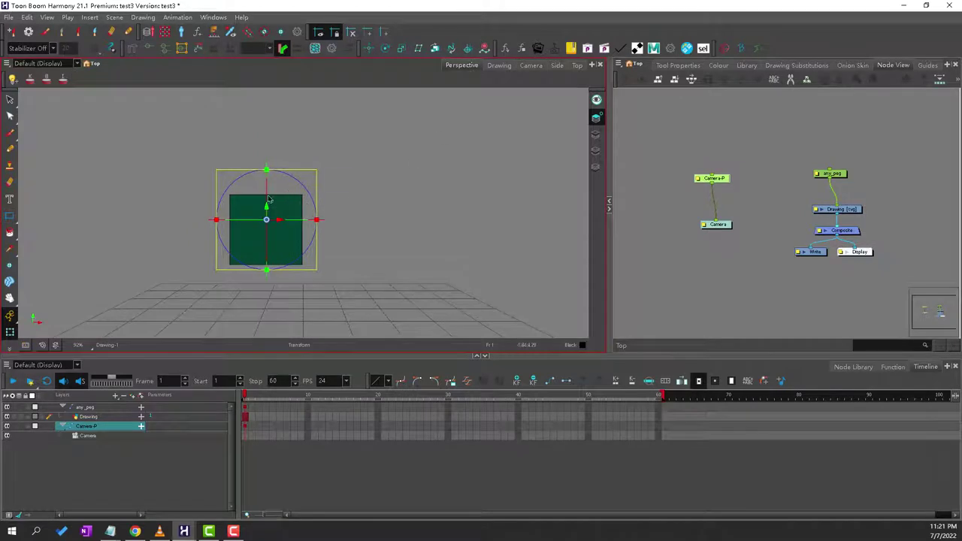
scroll(268, 200, up, 4)
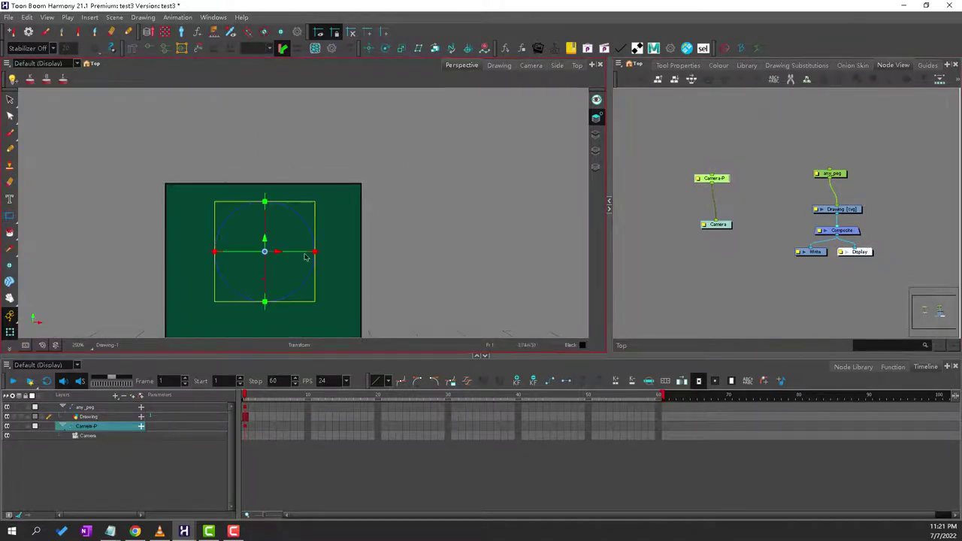
mouse_move(265, 240)
mouse_down()
mouse_move(258, 279)
mouse_move(278, 296)
mouse_move(272, 281)
mouse_move(258, 289)
mouse_up()
scroll(257, 278, up, 5)
scroll(264, 218, down, 2)
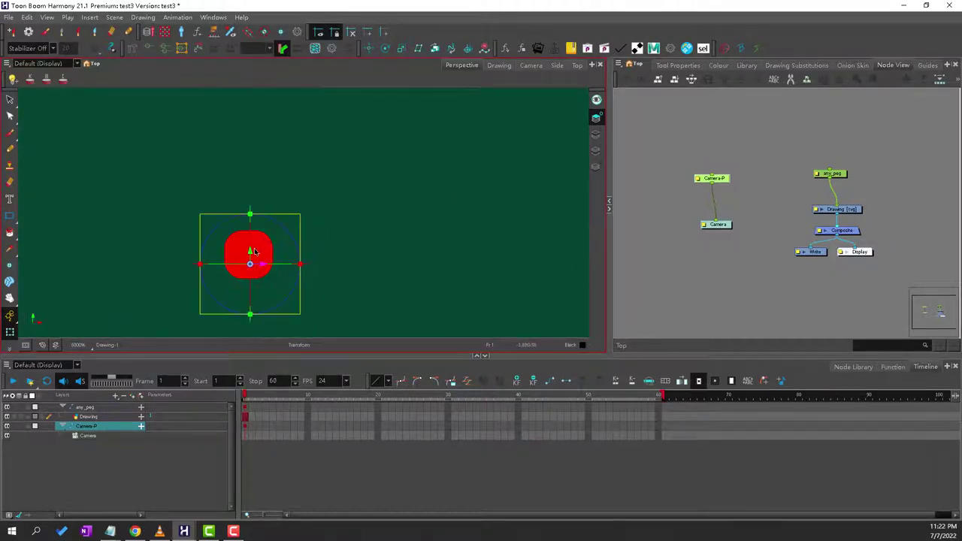
mouse_move(252, 252)
mouse_down()
mouse_move(251, 242)
mouse_move(258, 254)
mouse_up()
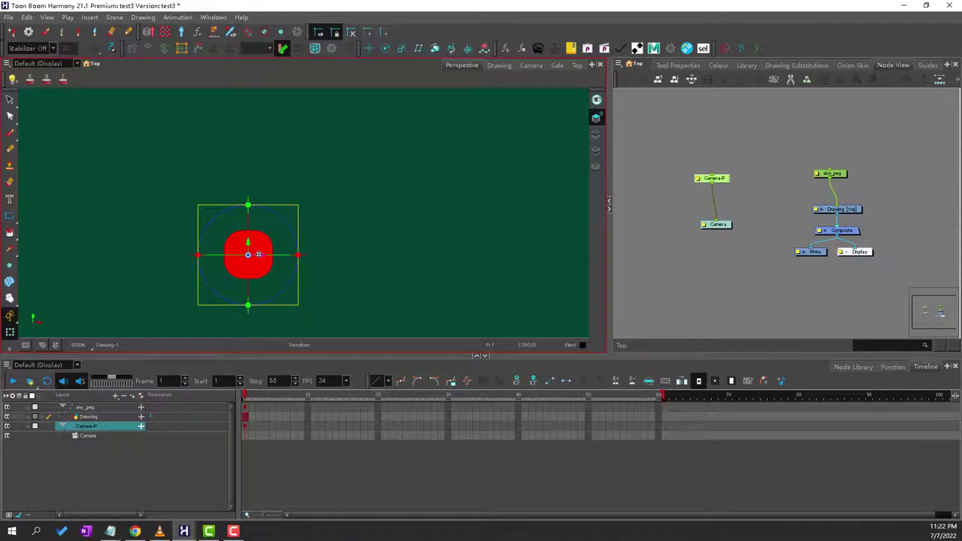
scroll(259, 254, down, 10)
Step: Try to connect Camera-P beneath any_peg in the node network and undo the connection
click(734, 164)
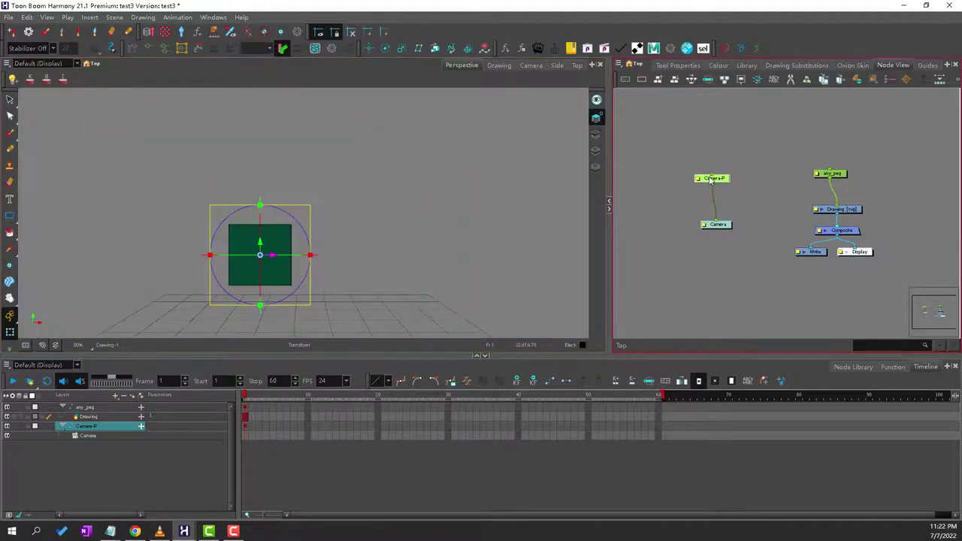
drag(711, 179, 829, 172)
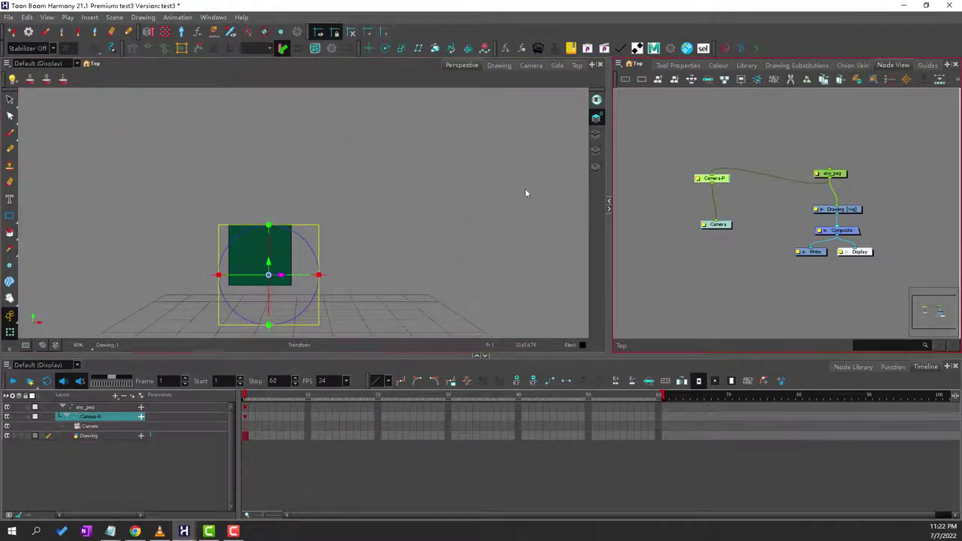
key(ctrl+z)
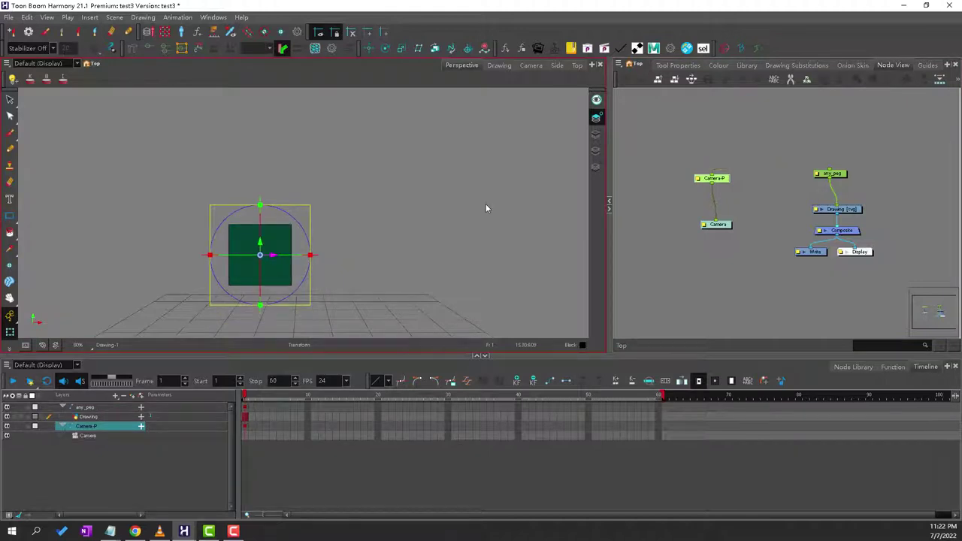
click(790, 139)
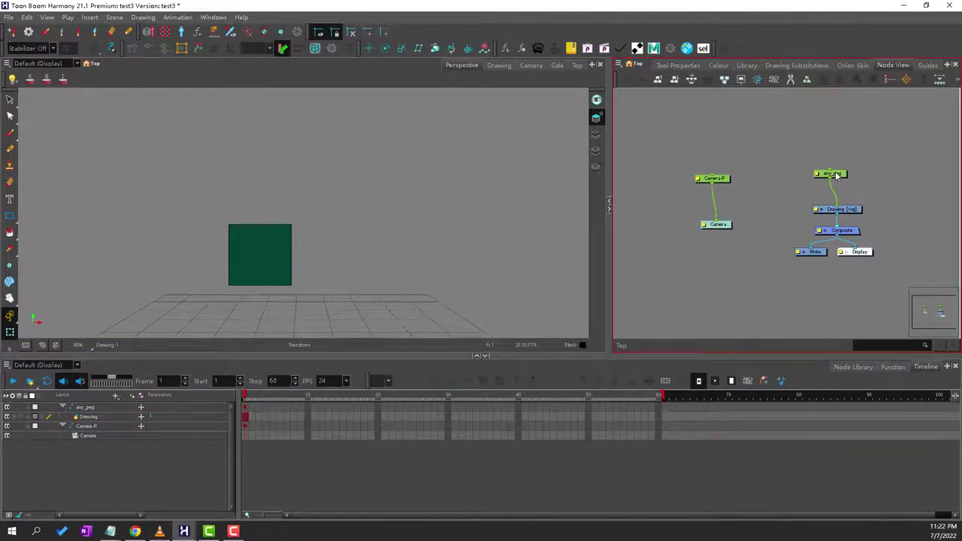
drag(836, 175, 832, 173)
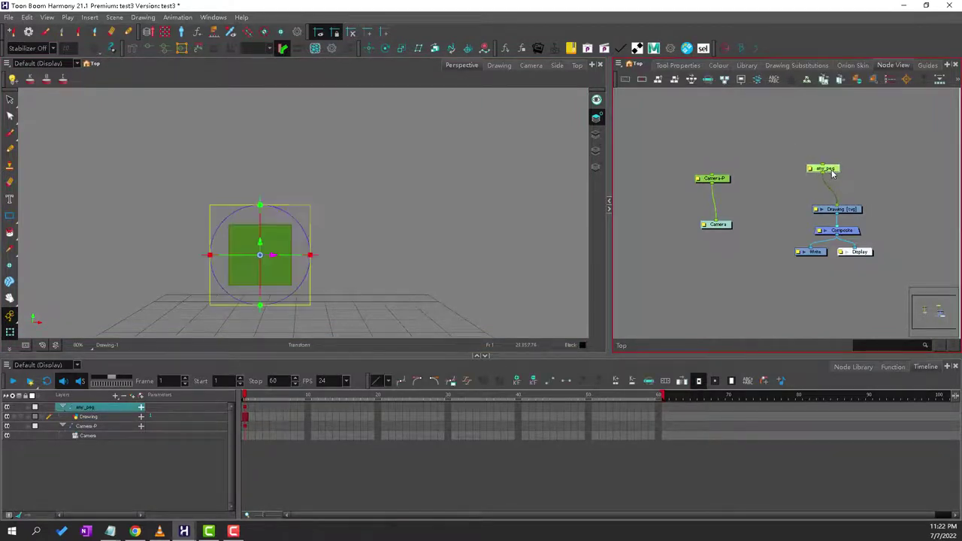
click(739, 128)
key(Tab)
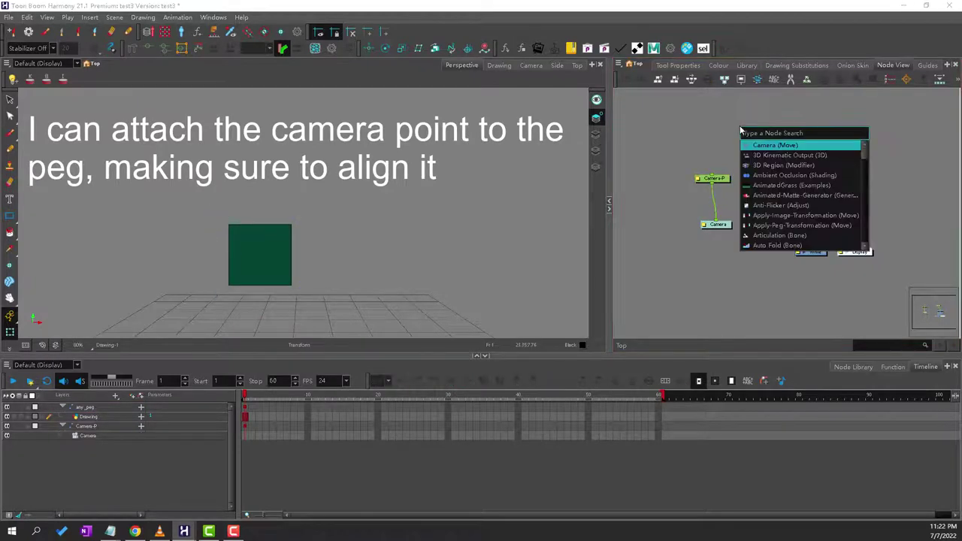
click(706, 123)
Step: Check the layer properties of any_peg and the 3D setting of Camera-P
click(826, 169)
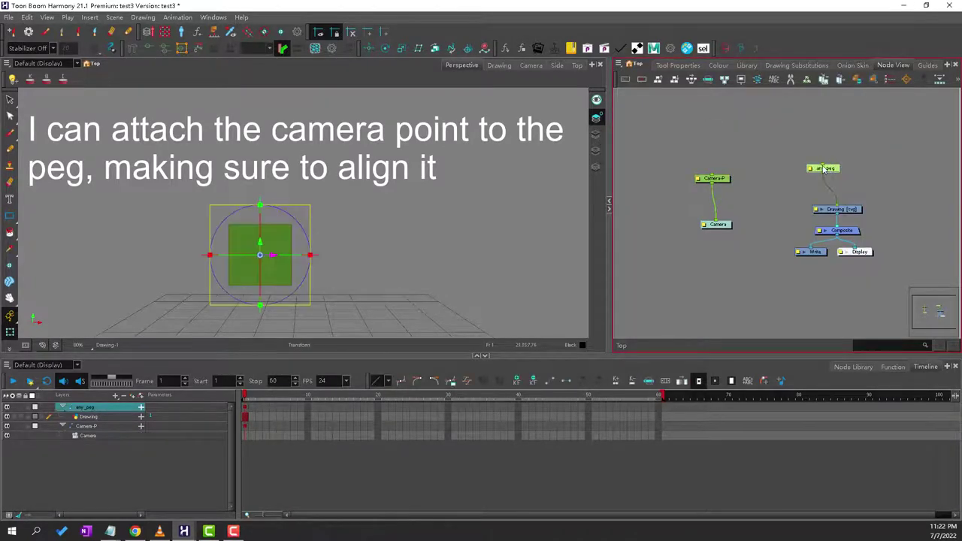
double_click(822, 171)
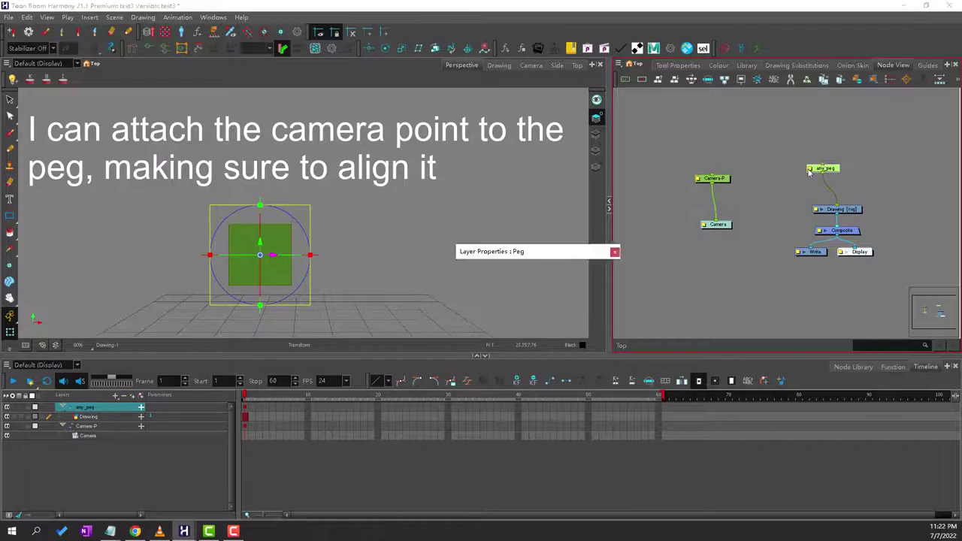
click(618, 252)
double_click(700, 180)
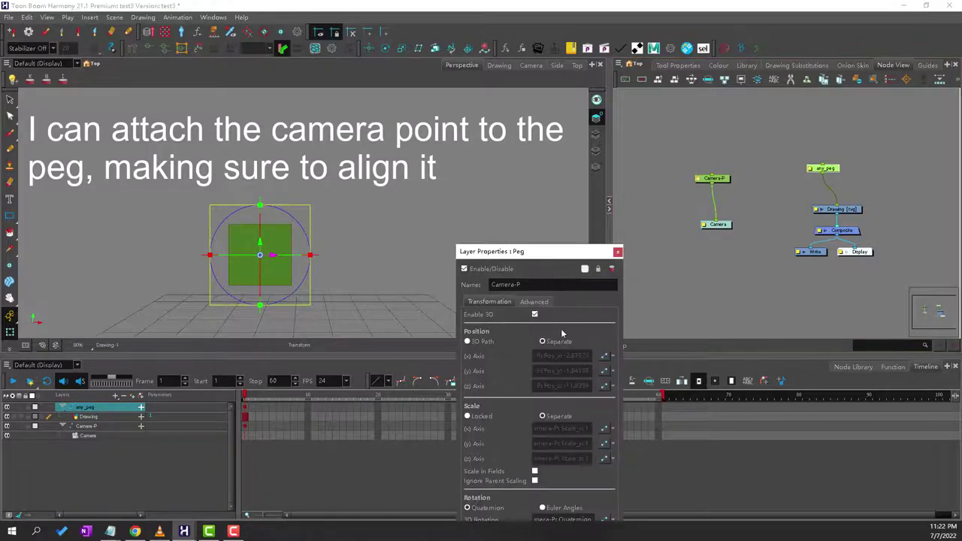
click(617, 253)
Step: Move any_peg higher in the node network and connect Camera-P beneath it alongside the Drawing
click(799, 171)
drag(824, 169, 826, 139)
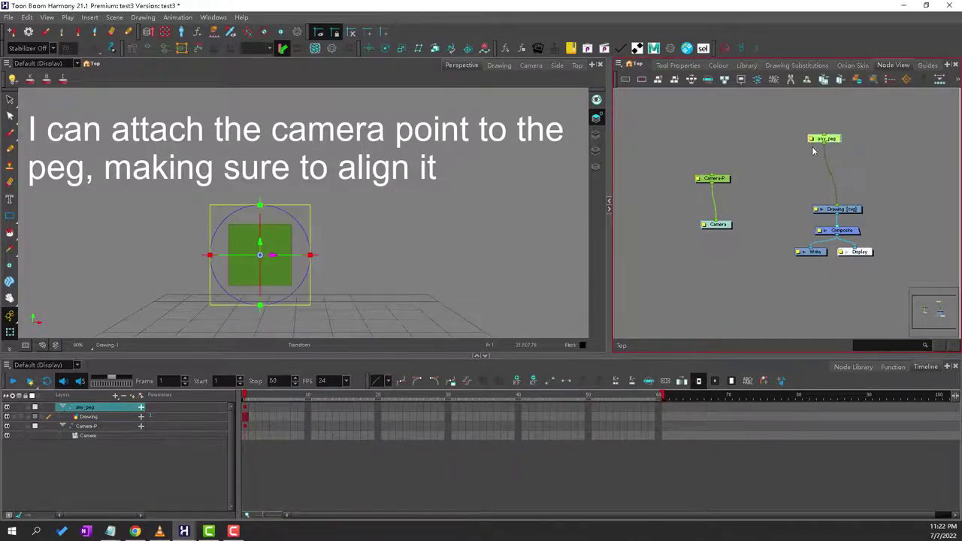
drag(713, 180, 841, 138)
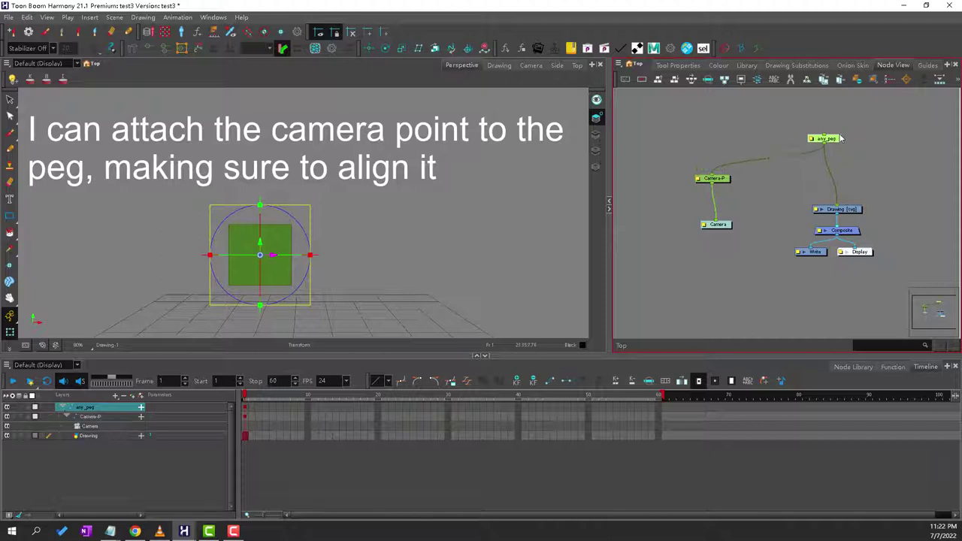
click(766, 140)
Step: Select any_peg and examine its pivot's alignment with the camera in the Camera and Side views
click(823, 138)
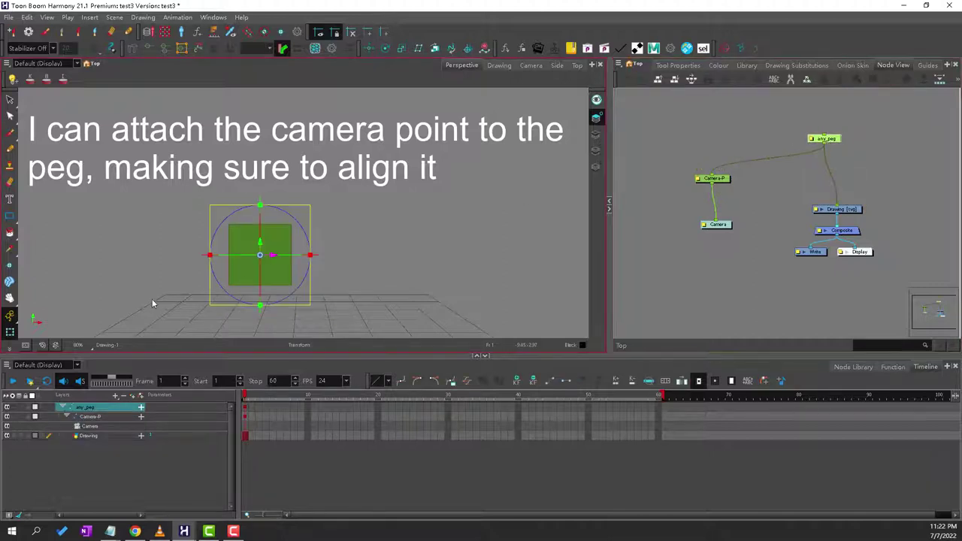
click(531, 66)
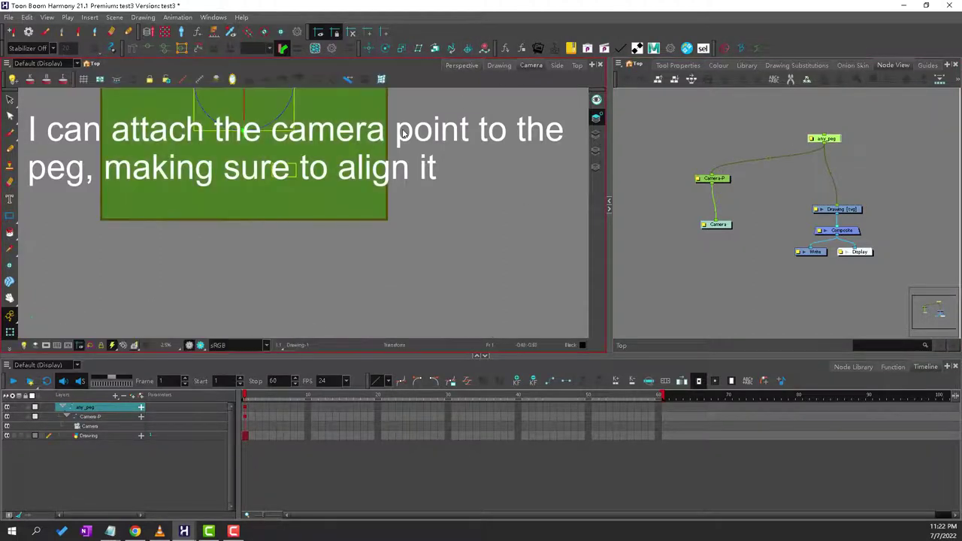
click(557, 65)
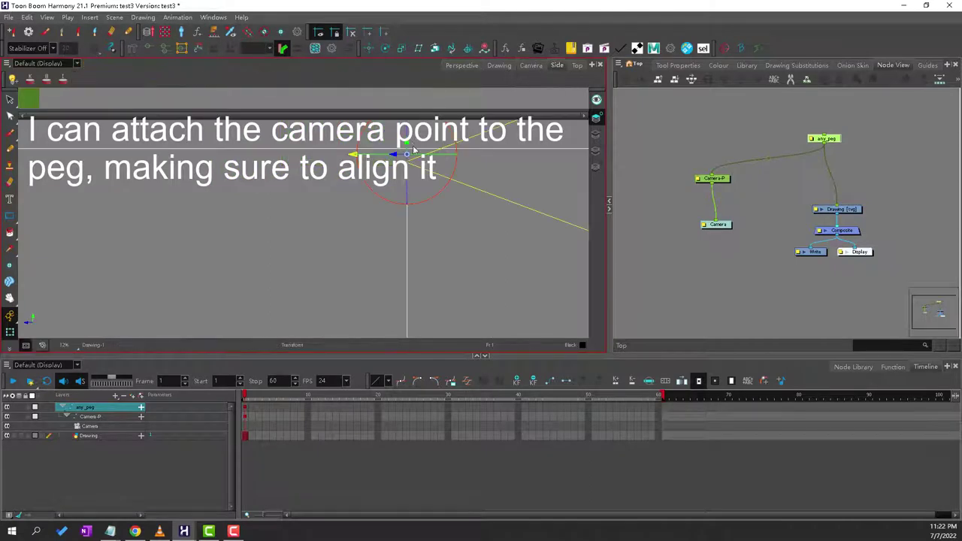
click(821, 132)
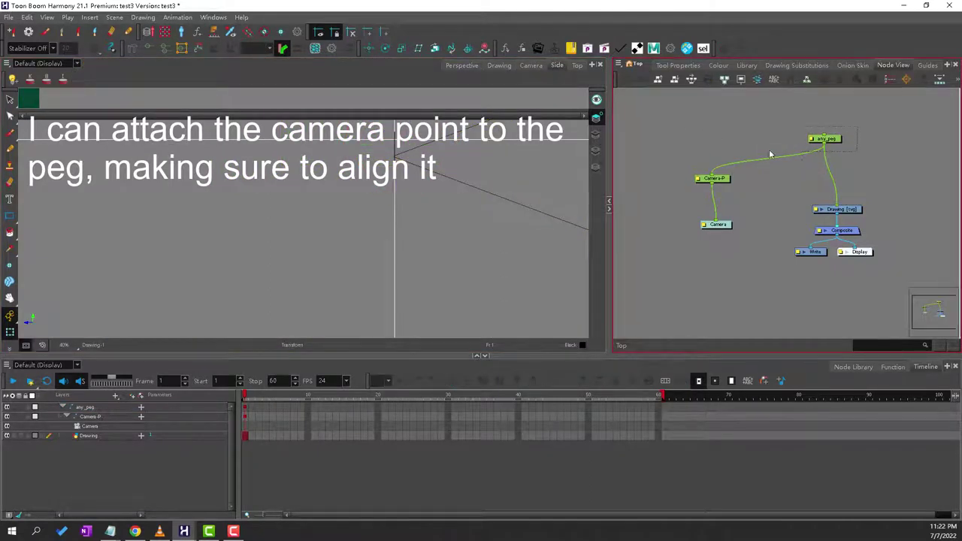
click(824, 138)
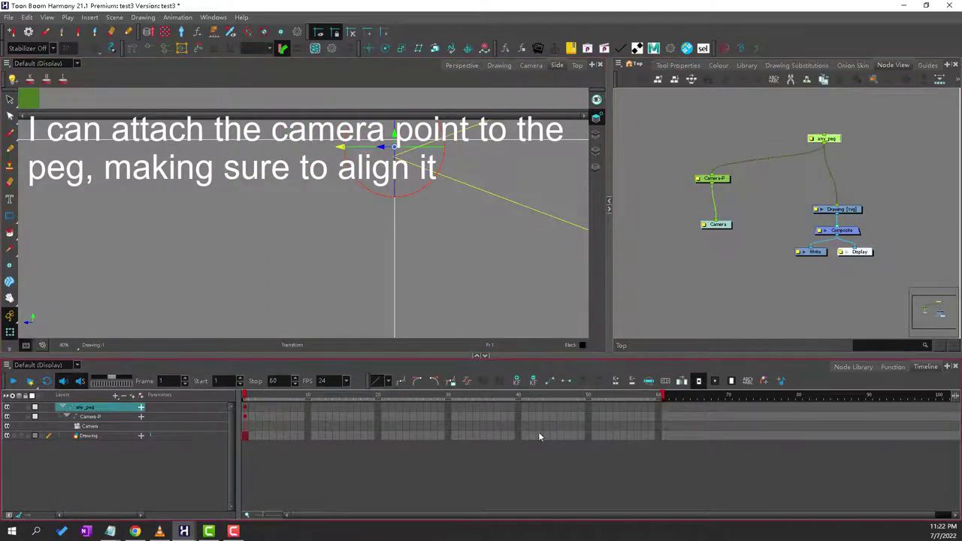
Step: Extend the Drawing's exposure to frame 50 and add keyframes on any_peg, Camera-P and Camera at that frame
click(587, 435)
right_click(587, 435)
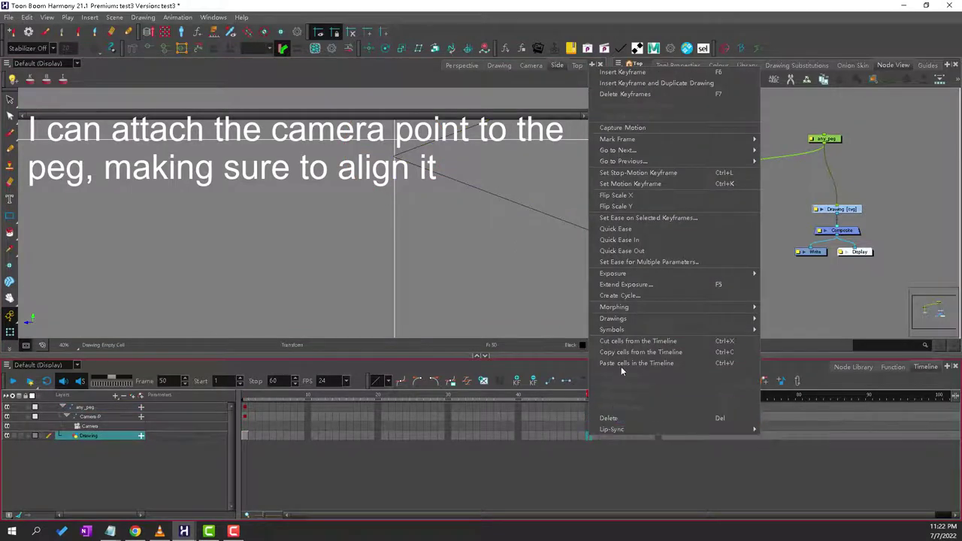
click(645, 287)
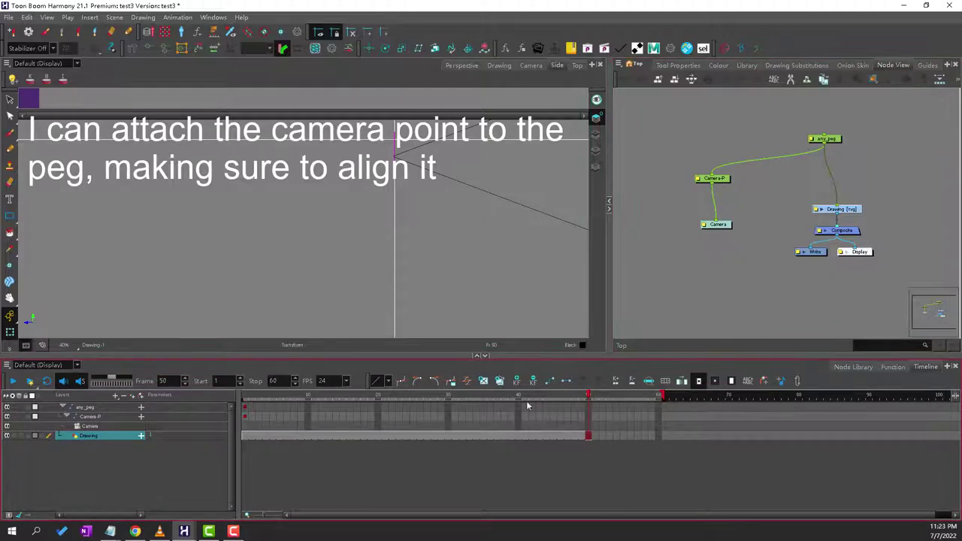
drag(587, 409, 587, 426)
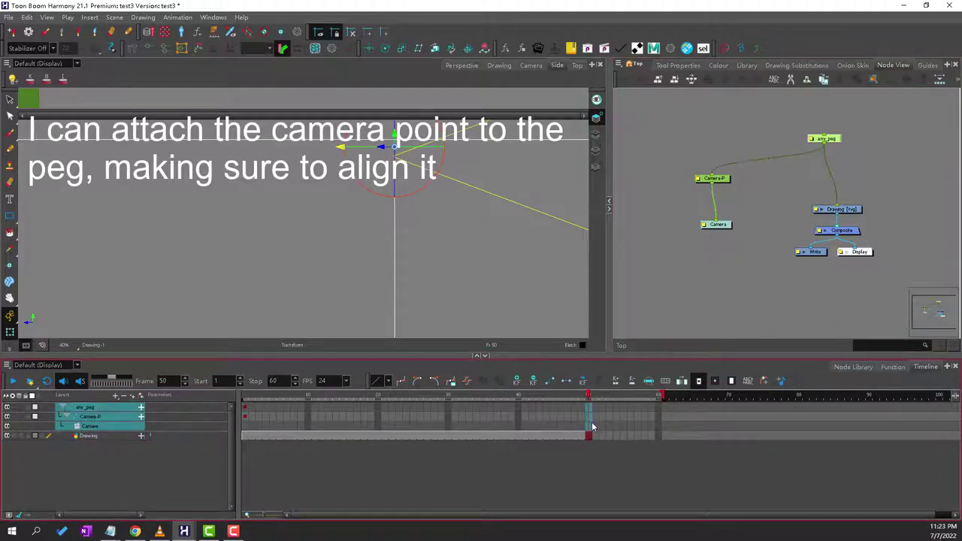
click(532, 381)
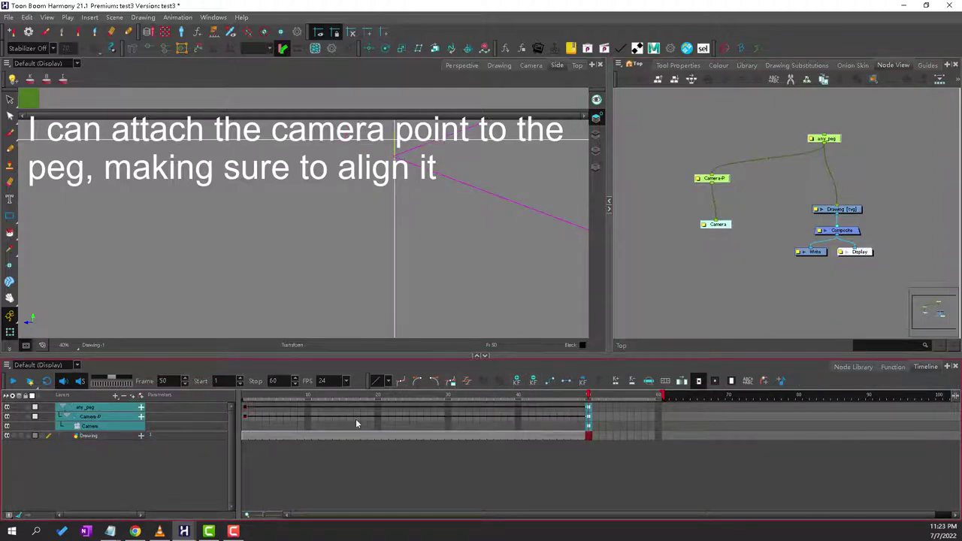
Step: Return to frame 1, select any_peg and move it upwards in the Side view
click(246, 407)
click(775, 120)
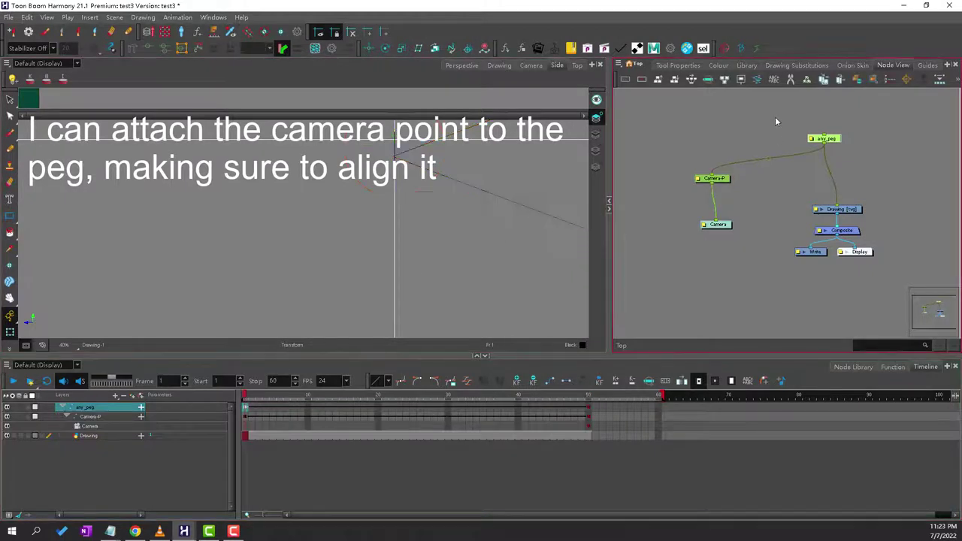
click(826, 140)
scroll(388, 158, down, 2)
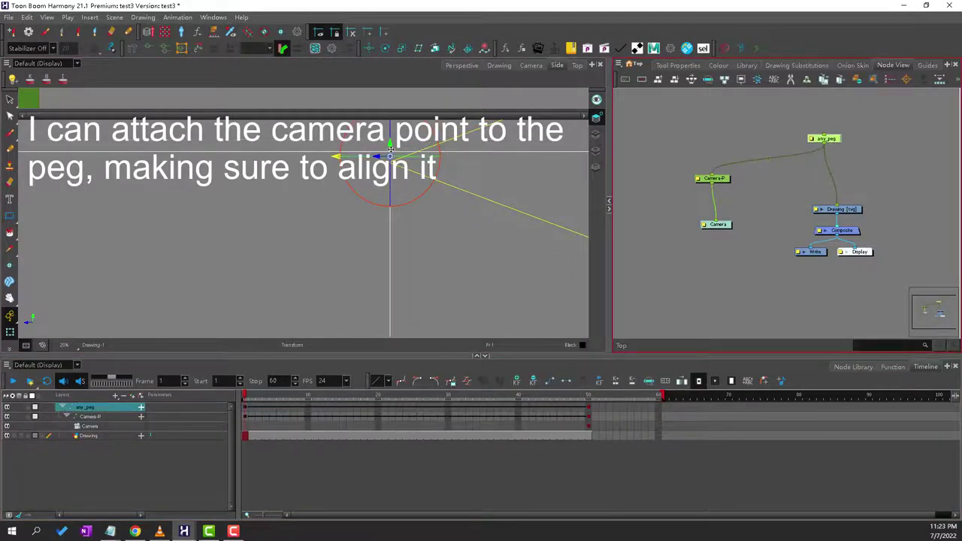
drag(390, 150, 390, 129)
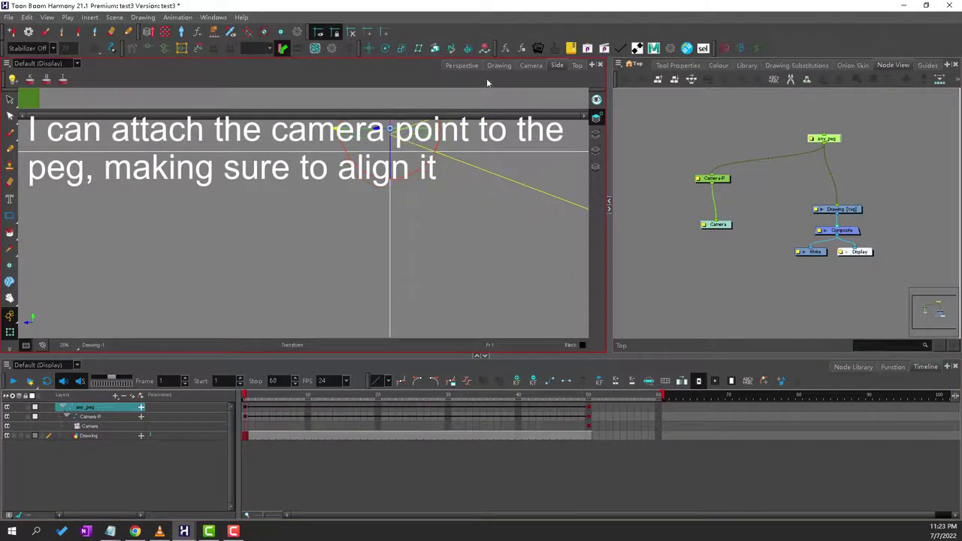
Step: Move any_peg sideways along the X axis at frame 1 in the Top view, then return to the Camera view
click(577, 66)
scroll(297, 244, up, 5)
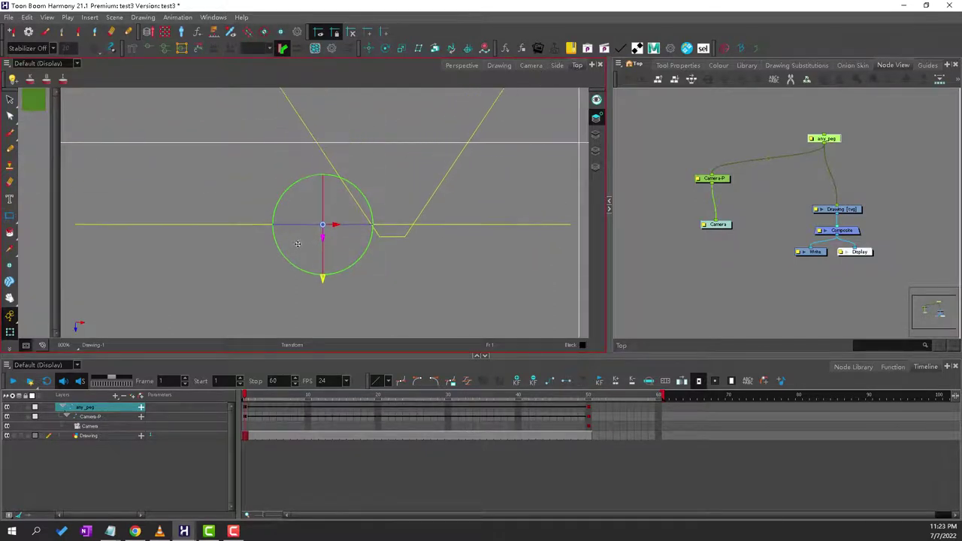
key(alt+Down)
drag(342, 231, 421, 231)
click(529, 66)
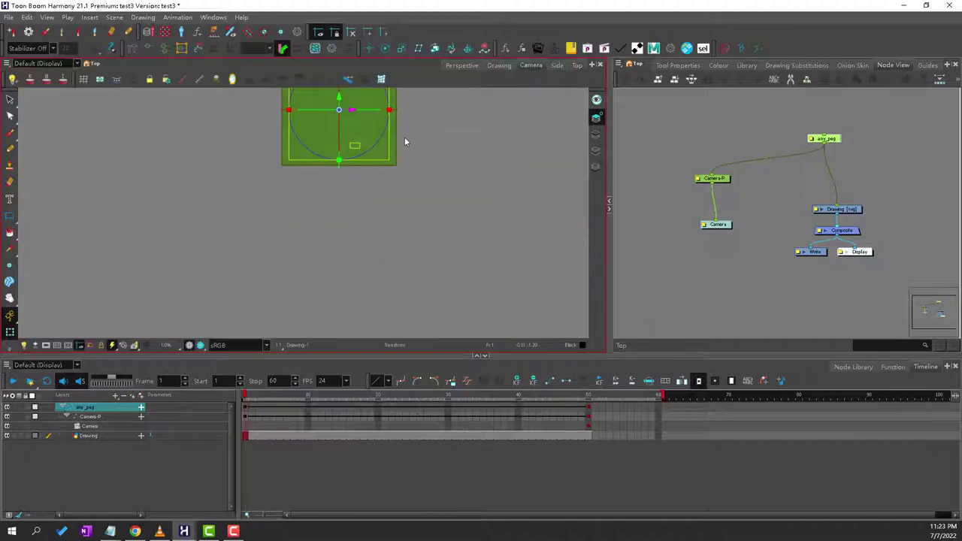
Step: At frame 22, display any_peg's motion path and check it in the Camera and Perspective views
drag(259, 407, 392, 406)
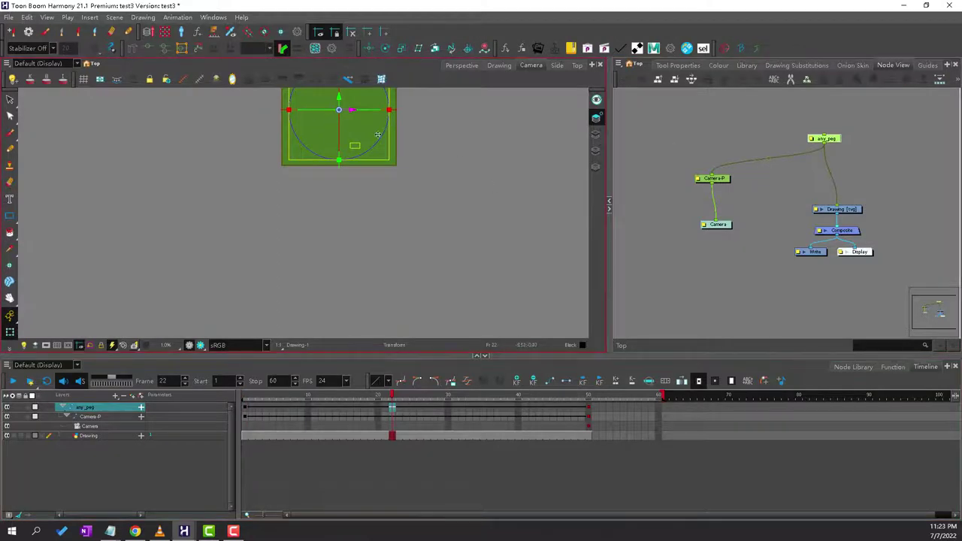
click(464, 65)
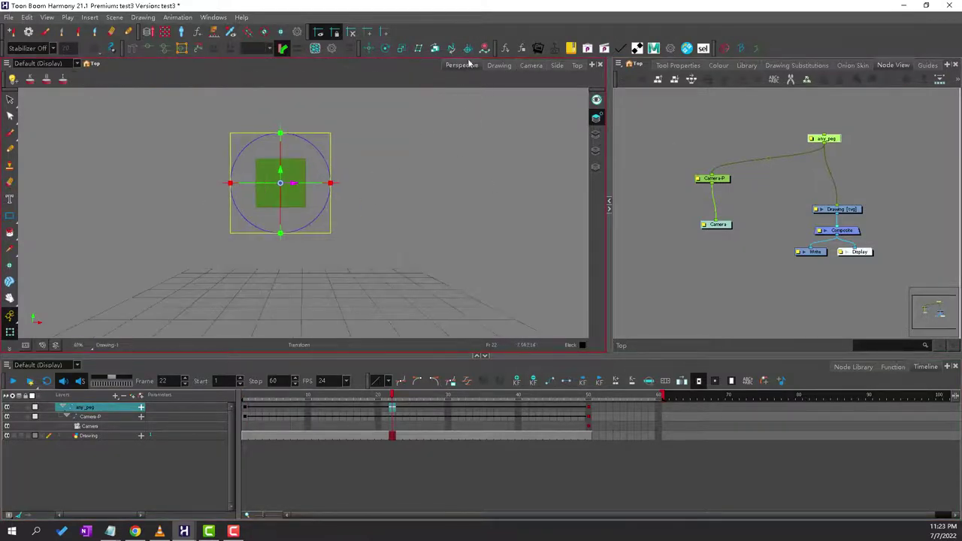
drag(854, 122, 798, 154)
click(530, 66)
click(184, 81)
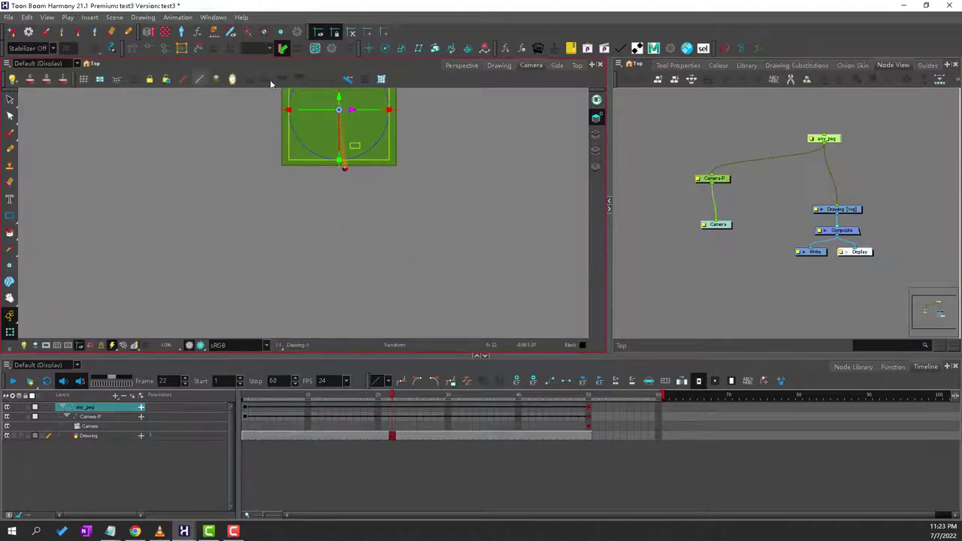
click(471, 67)
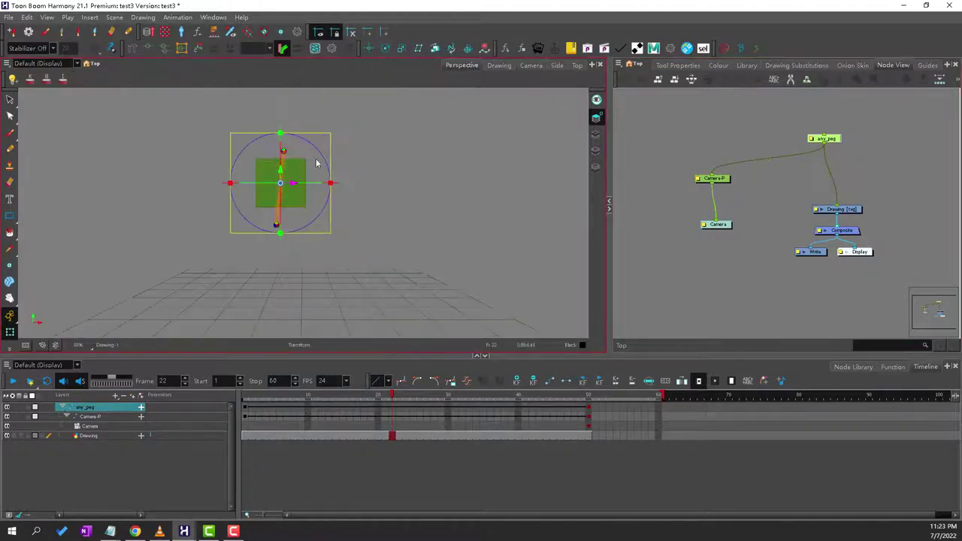
Step: Select any_peg and move it along its Z axis at frame 22 in the Perspective view, then preview the motion through frame 33
drag(10, 298, 36, 320)
mouse_move(238, 210)
mouse_down()
mouse_move(292, 232)
mouse_move(323, 225)
mouse_up()
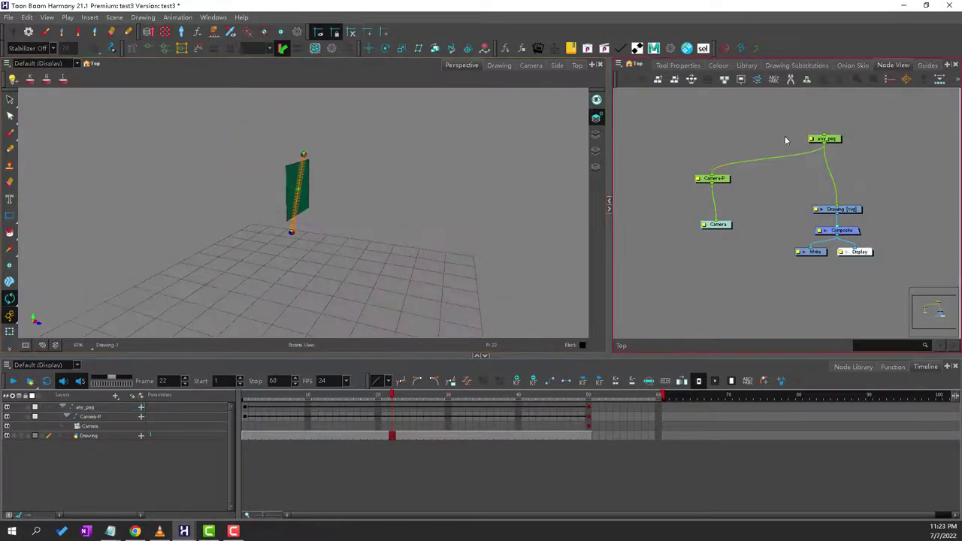
click(10, 331)
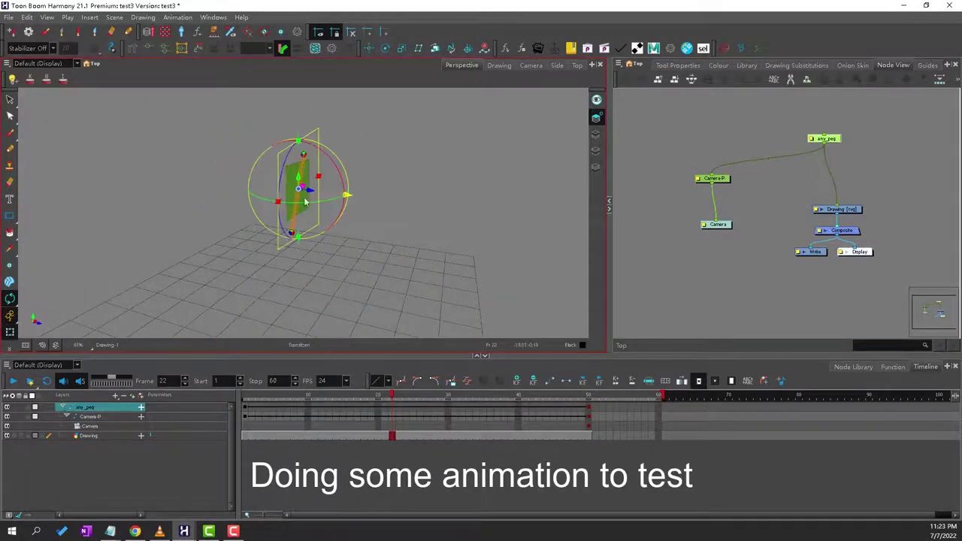
click(780, 152)
click(315, 197)
click(439, 127)
click(830, 139)
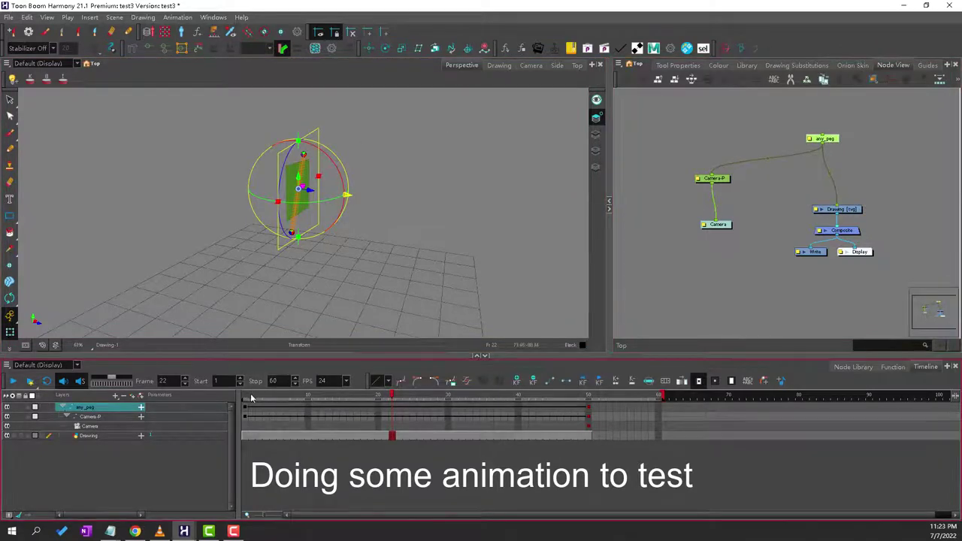
drag(311, 192, 400, 200)
mouse_move(295, 400)
mouse_down()
mouse_move(242, 397)
mouse_move(545, 335)
mouse_move(579, 338)
mouse_move(286, 338)
mouse_move(469, 337)
mouse_up()
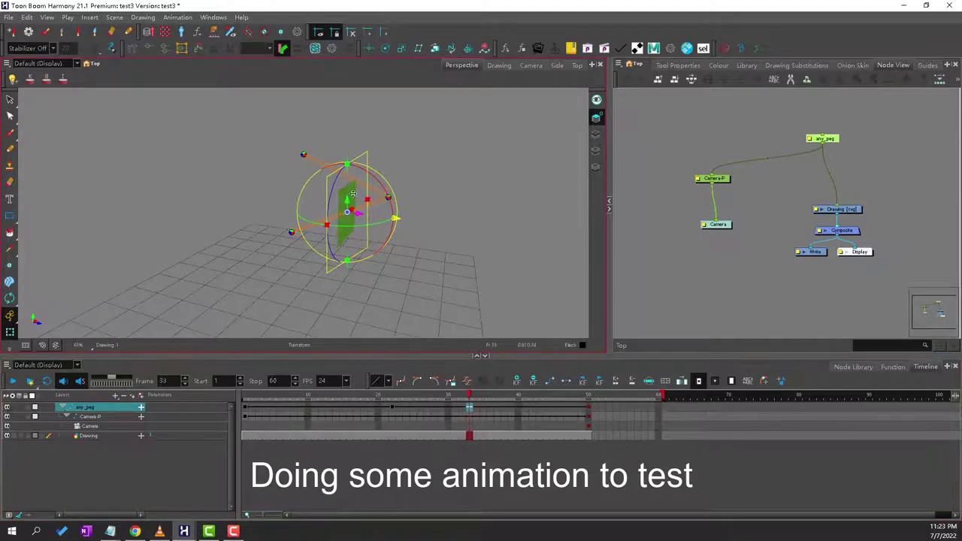
Step: Ease any_peg's frame 22 keyframe with left time ratio 63.77, left value ratio -1.55, right time ratio 52.9 and right value ratio 0.78
click(391, 407)
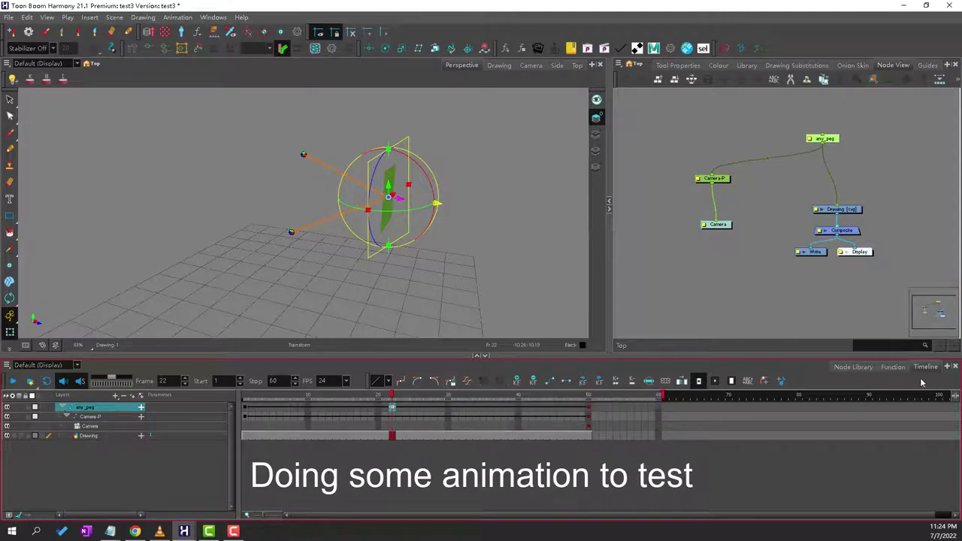
click(466, 381)
drag(444, 237, 408, 238)
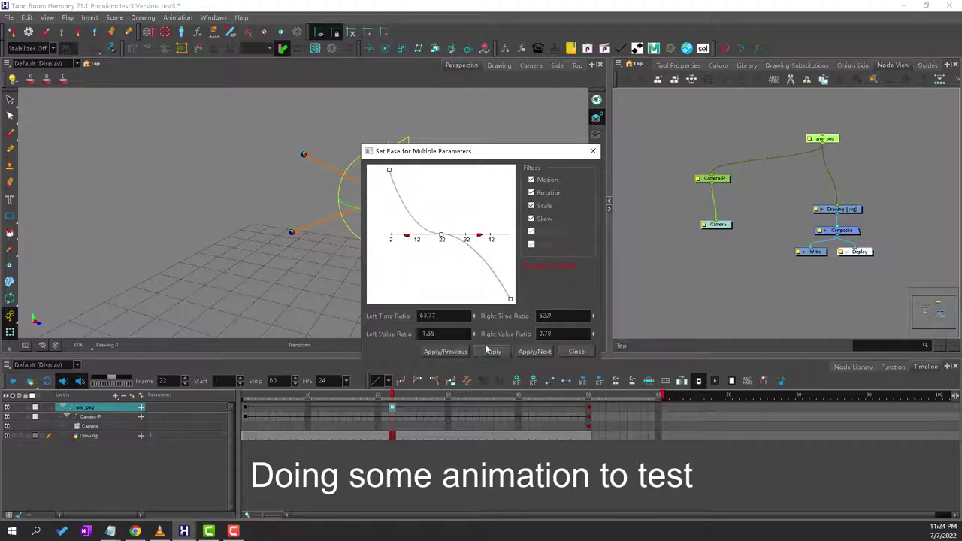
click(593, 151)
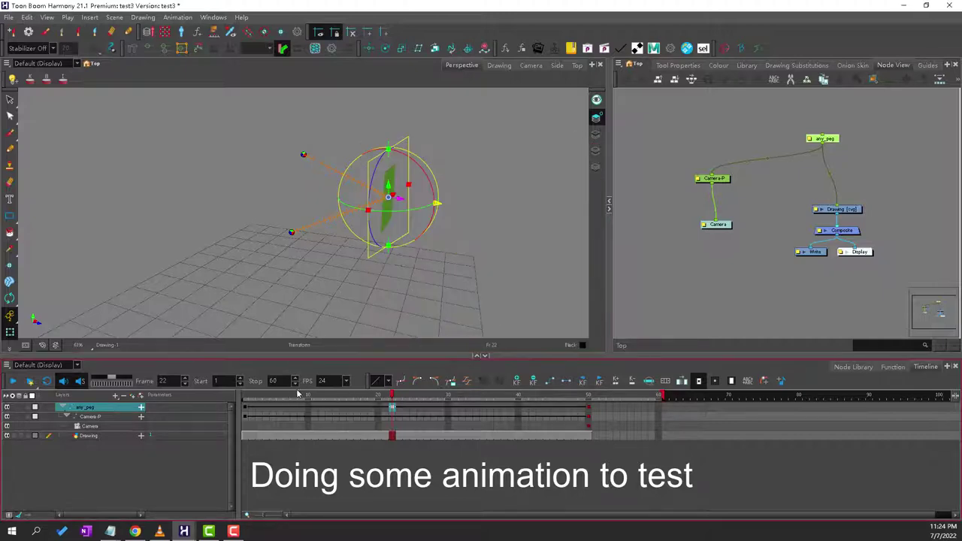
Step: Raise any_peg slightly at frame 13 and lower it at frame 39 in the Perspective view
drag(298, 393, 329, 353)
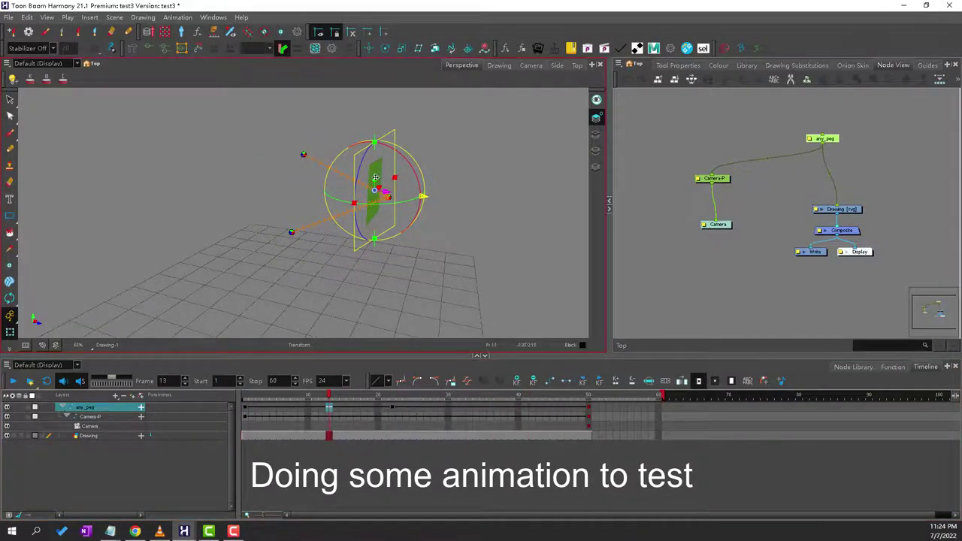
drag(375, 177, 375, 168)
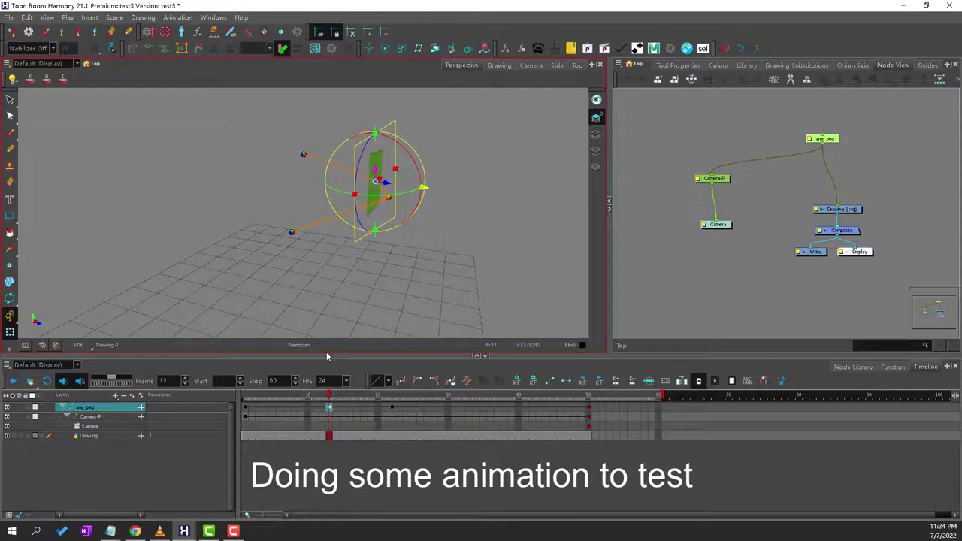
drag(328, 368, 511, 371)
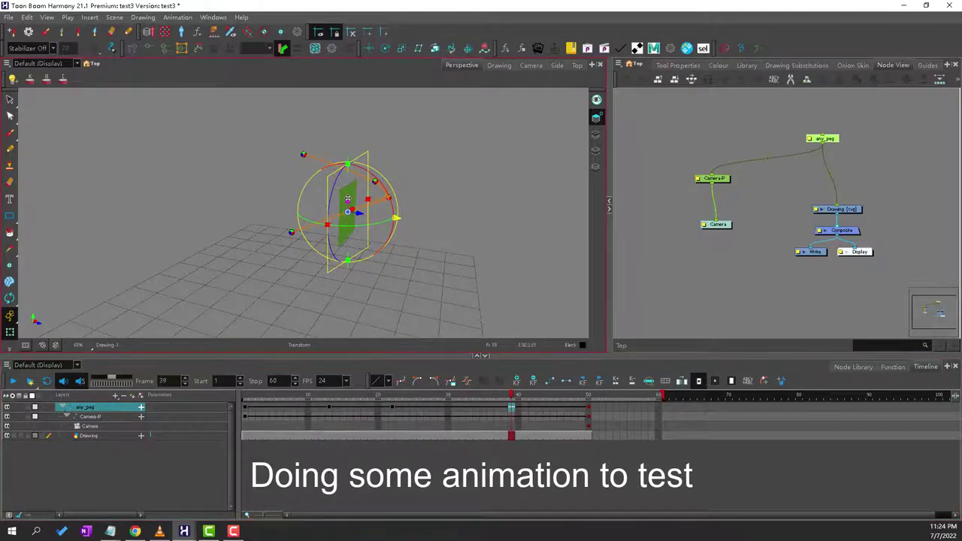
drag(347, 198, 345, 219)
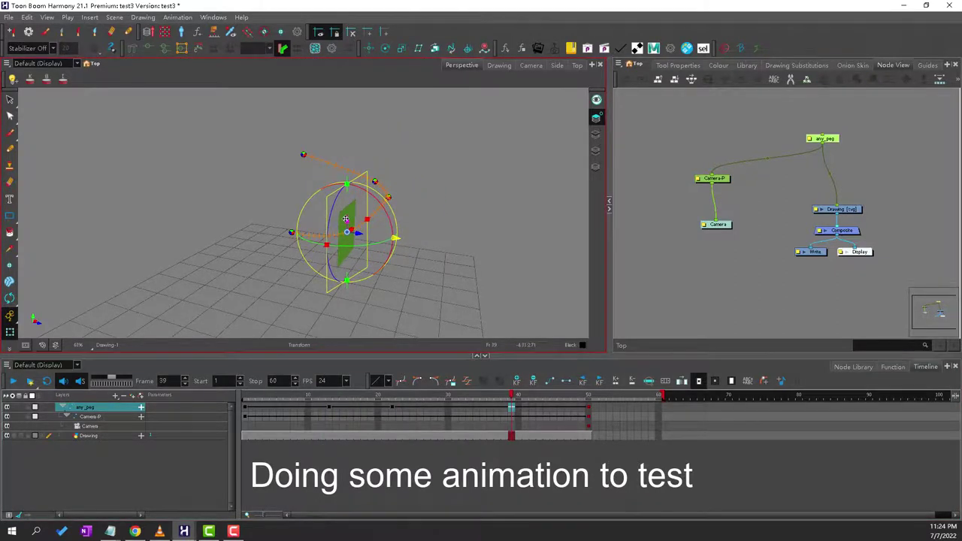
Step: Retime any_peg's frame 22 keyframe to frame 24
click(393, 408)
click(406, 408)
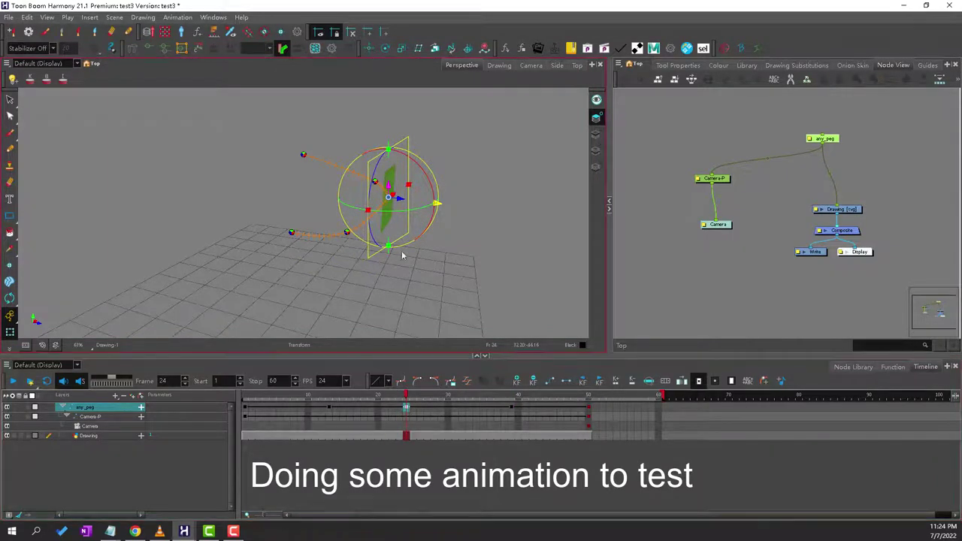
drag(389, 185, 346, 186)
Step: At frame 1, move any_peg to the right along its X axis in the Perspective view
click(9, 300)
click(247, 408)
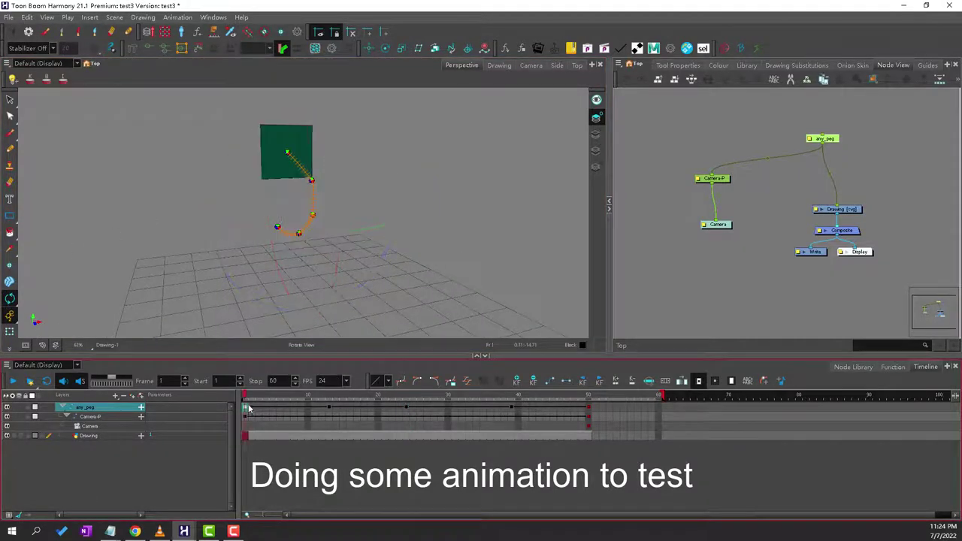
click(9, 315)
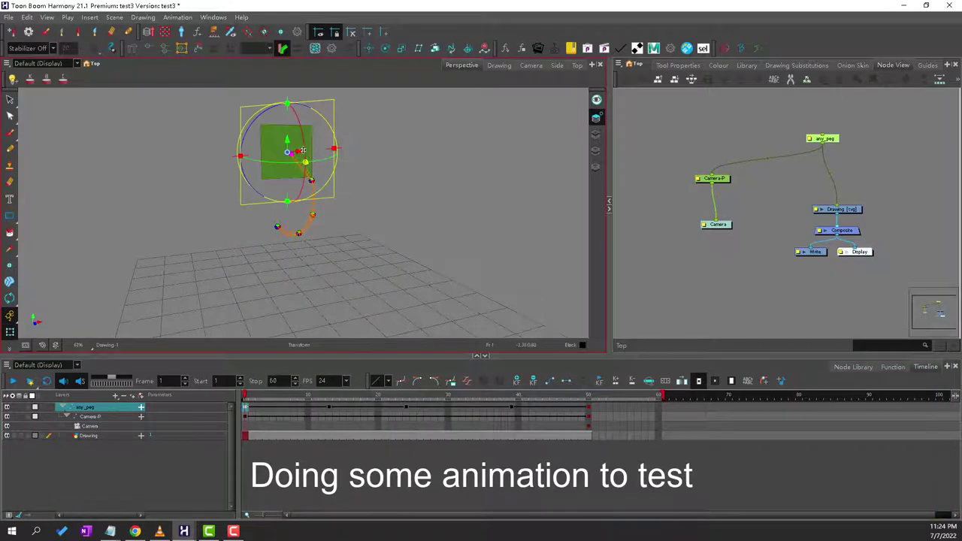
drag(303, 150, 360, 151)
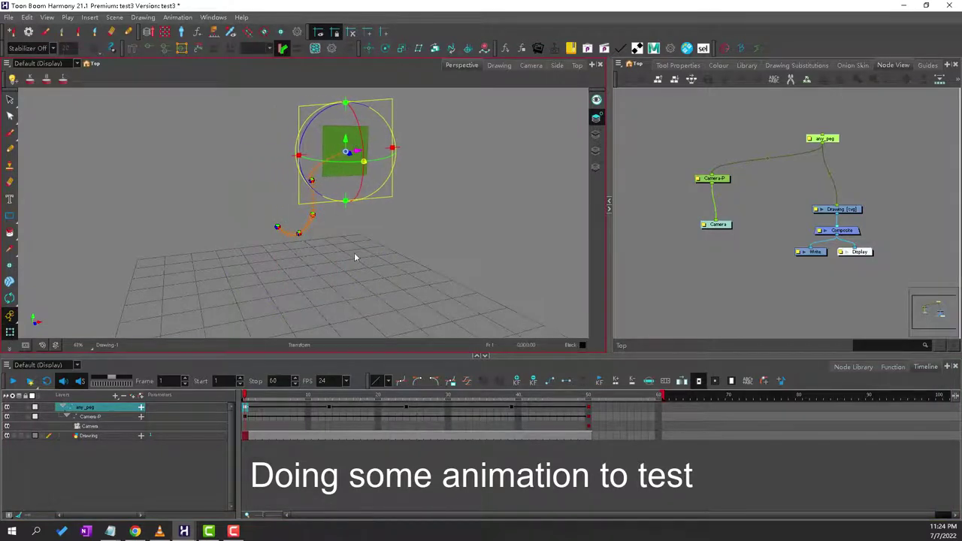
Step: Shift any_peg slightly to the right along X at frame 13 and preview the motion up to frame 24
click(329, 408)
drag(323, 178, 335, 179)
drag(293, 396, 330, 389)
click(406, 408)
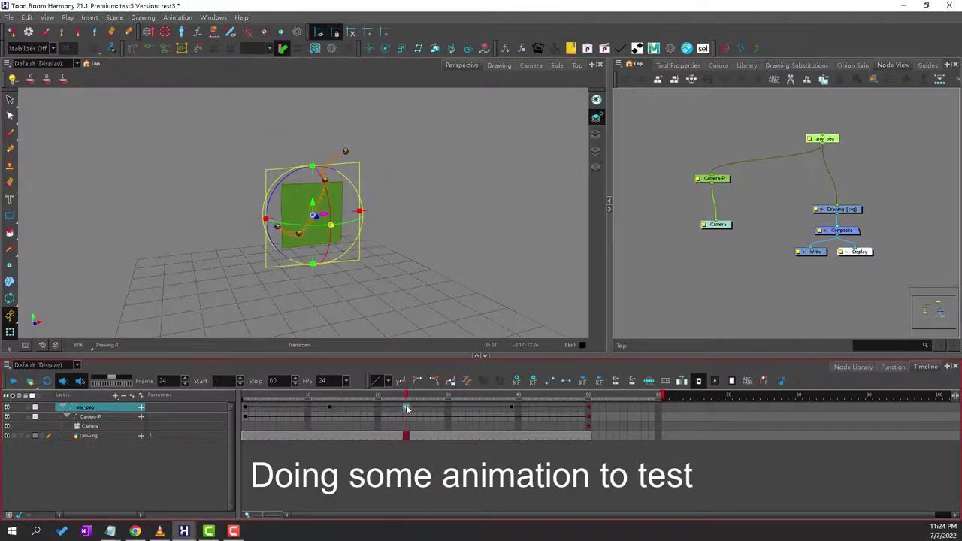
Step: Delete any_peg's frame 13 keyframe, retime its frame 24 keyframe to frame 29, and preview the motion
click(328, 408)
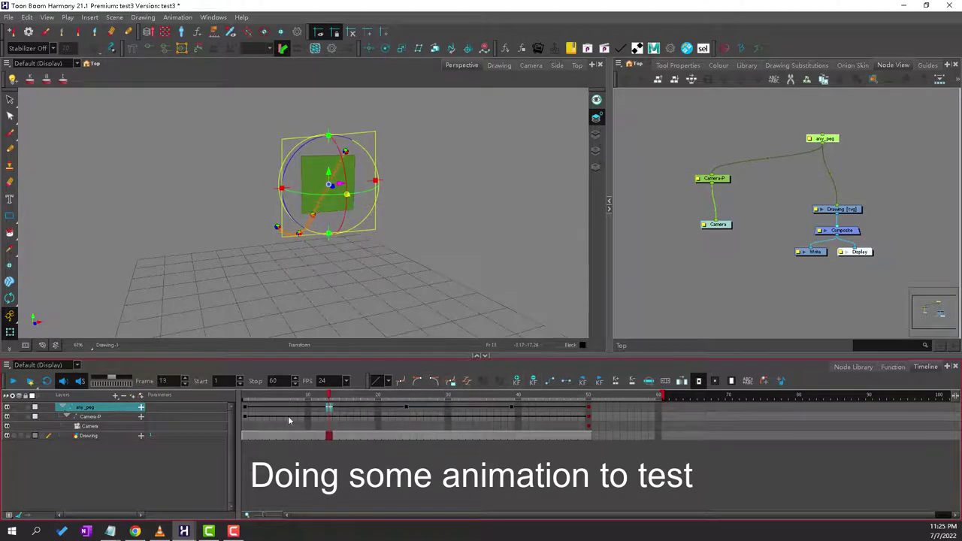
drag(328, 396, 403, 392)
click(358, 407)
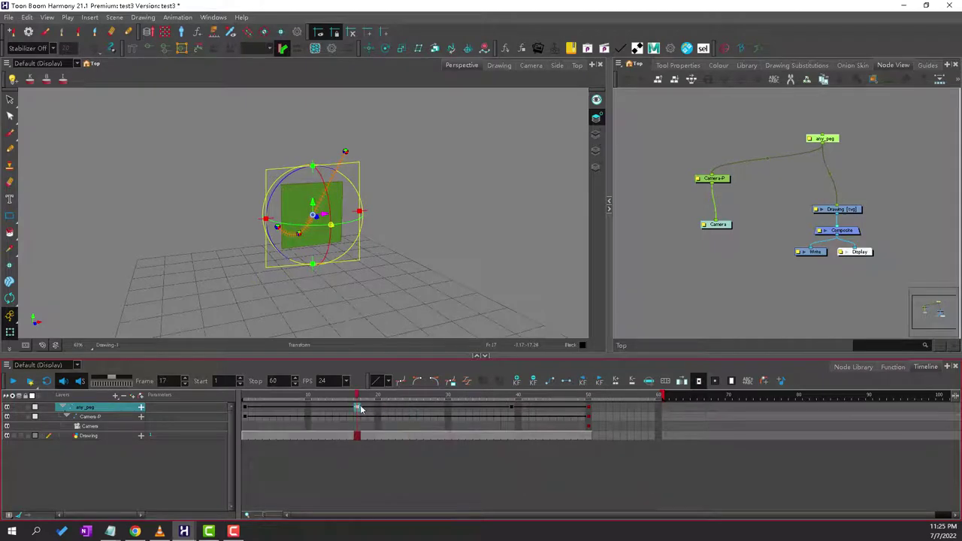
drag(411, 405, 440, 407)
drag(289, 396, 441, 396)
Step: Examine any_peg's position curves in the Function view, then inspect the functions of Camera-P and Camera
click(893, 367)
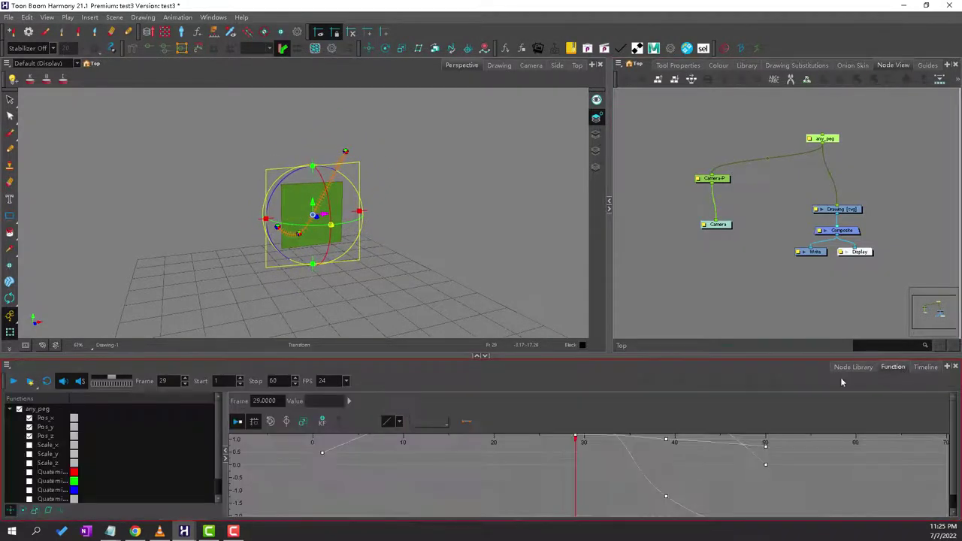
click(168, 447)
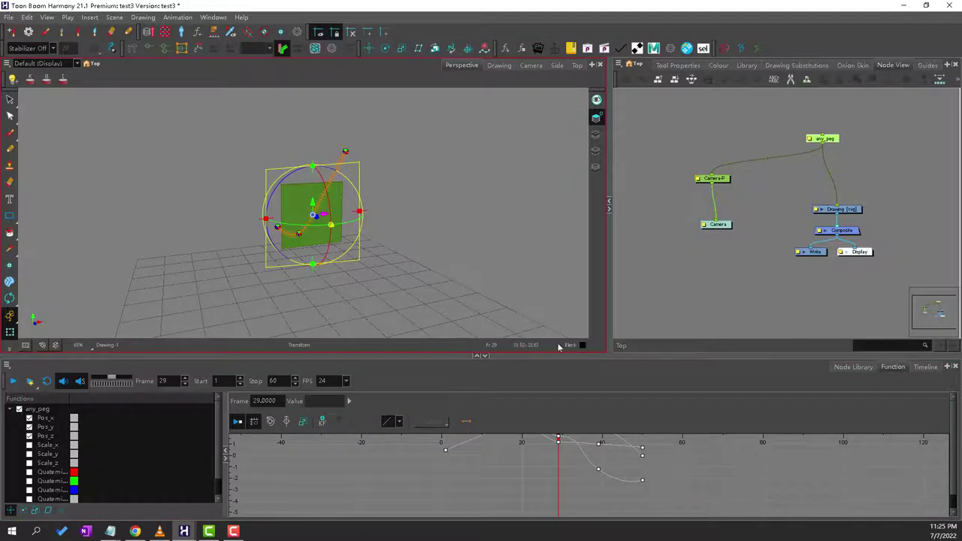
click(723, 180)
click(717, 225)
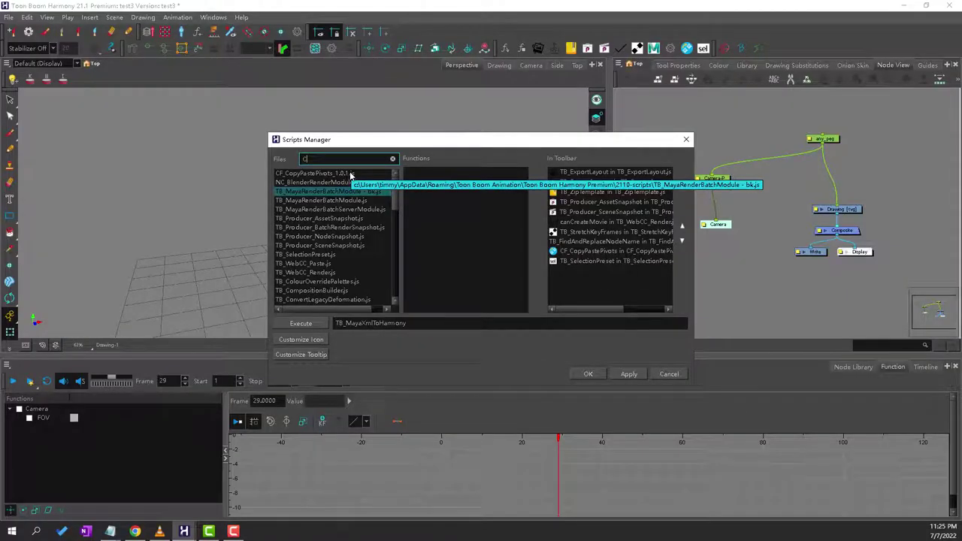
Step: Filter the Scripts Manager files by "Ca" and add the TB_ExportCamera function from TB_ExportCamera.js to the script toolbar
text(a)
click(348, 173)
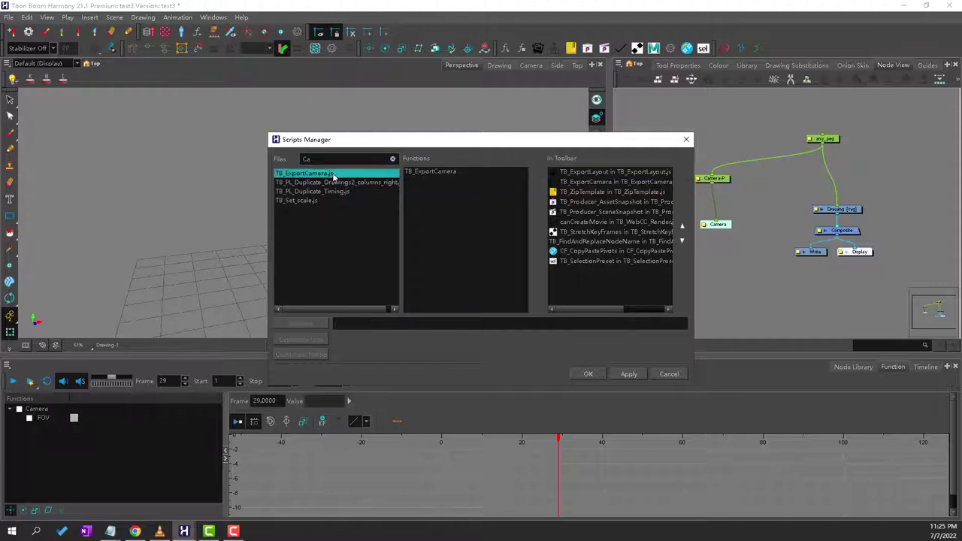
click(434, 172)
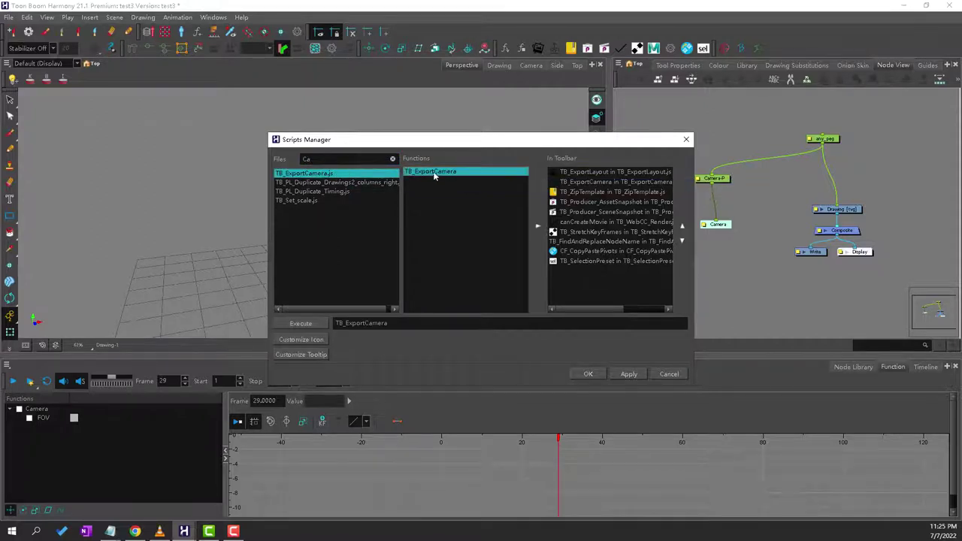
click(535, 229)
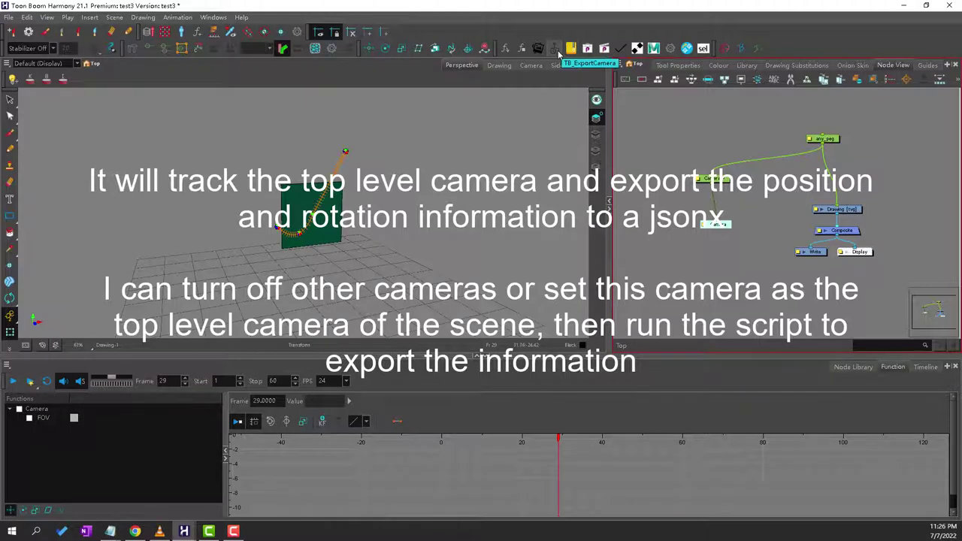
Step: Run TB_ExportCamera and save the camera data to the Desktop as a .jsonx file named camera_Null_1
click(556, 53)
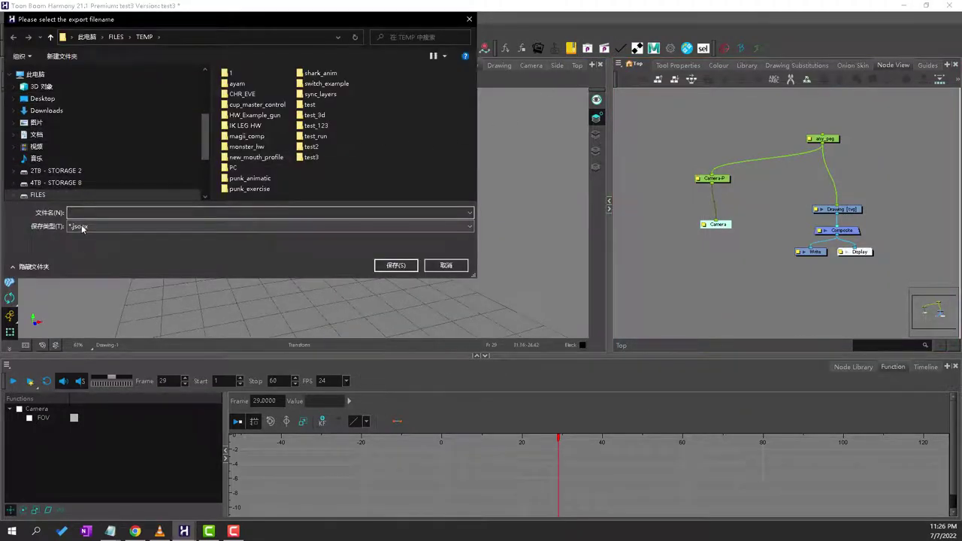
click(42, 99)
click(159, 212)
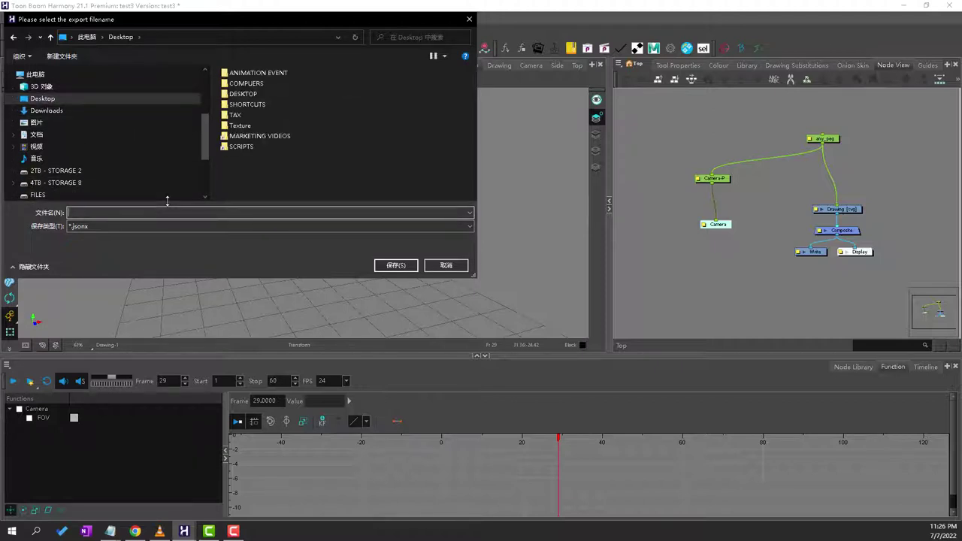
text(camera_Null_1)
click(412, 266)
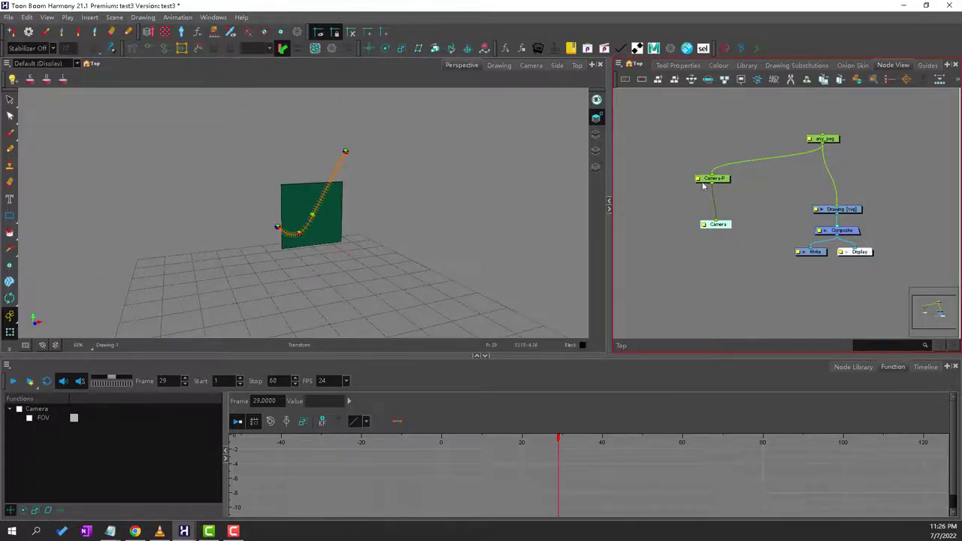
Step: Minimize Harmony, reposition the exported camera_Null_1.jsonx file on the desktop, and open it to inspect the camera data
click(900, 7)
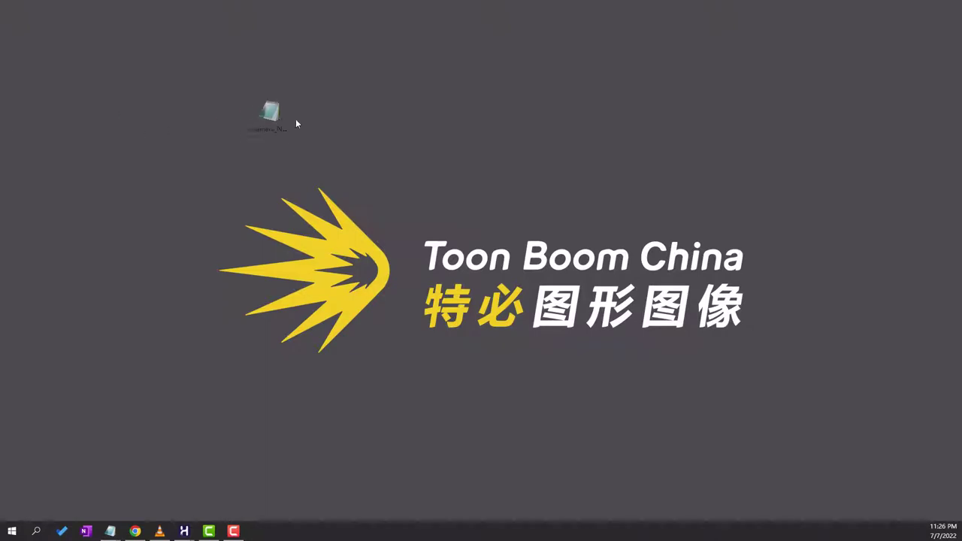
drag(296, 123, 331, 121)
double_click(328, 119)
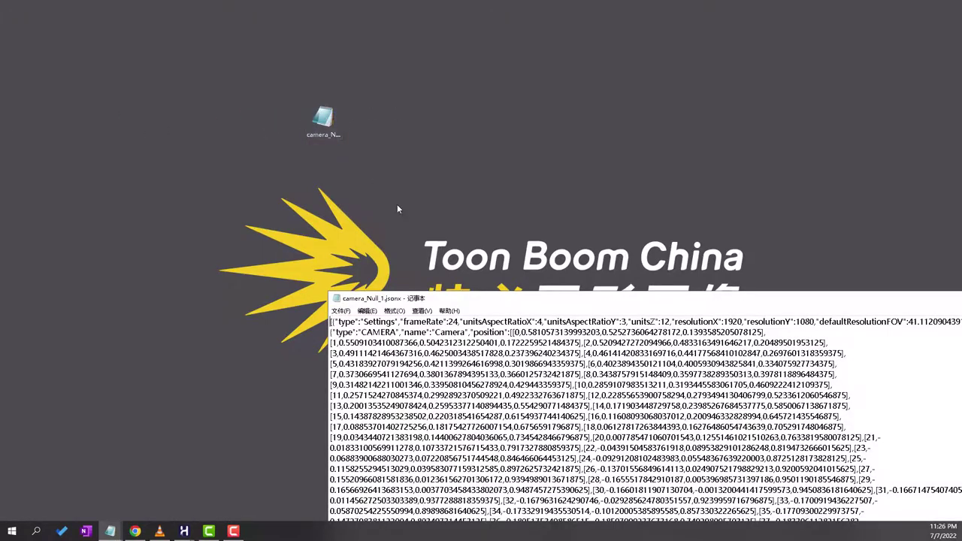
Step: Maximize the camera_Null_1.jsonx text window and examine the exported frame rate, resolution and position data
double_click(442, 298)
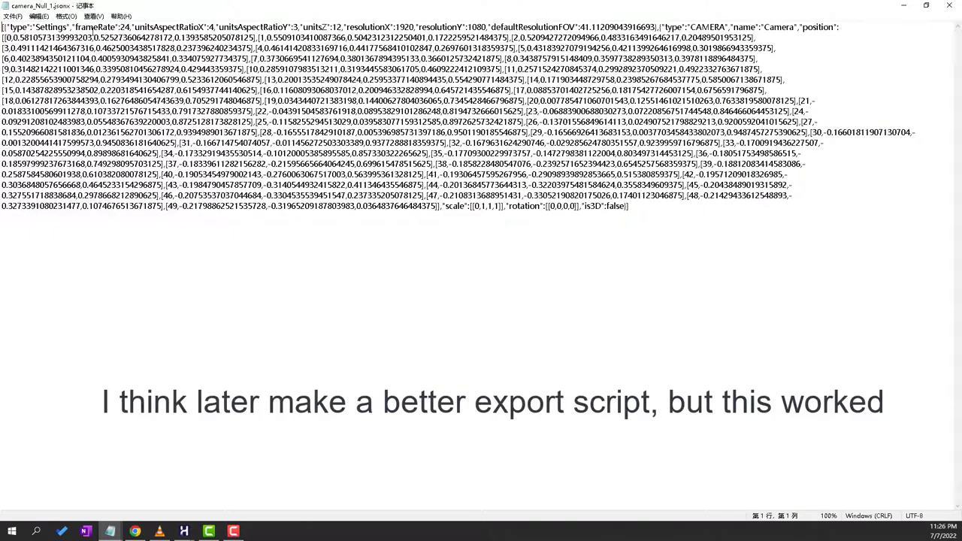
drag(86, 27, 93, 26)
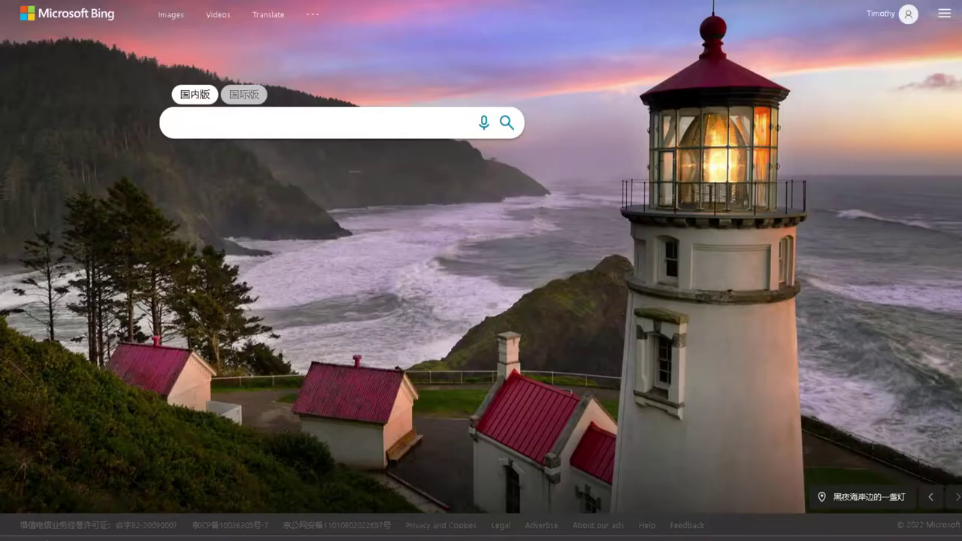
Step: Search Bing for "maya trial download" and open Autodesk's official Maya 2023 free trial page
click(344, 131)
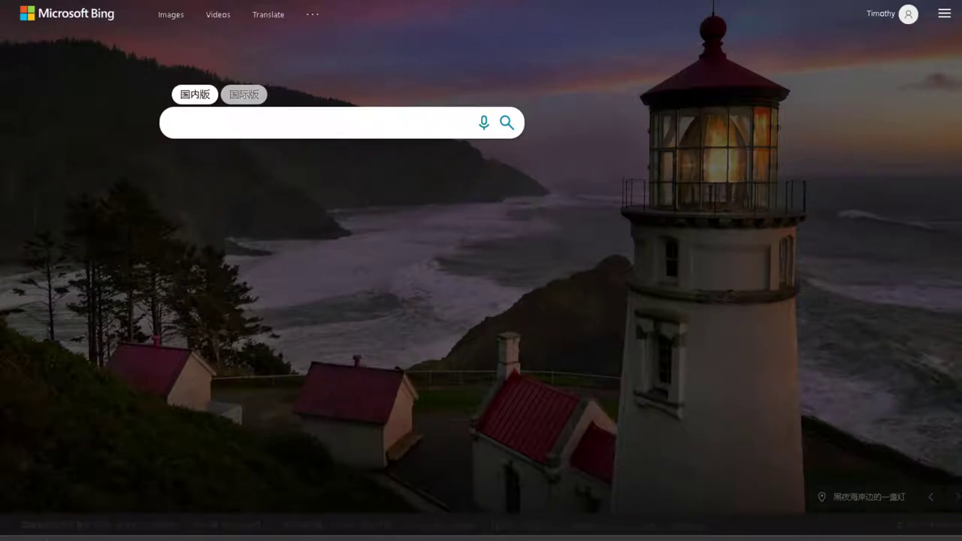
scroll(508, 290, up, 1)
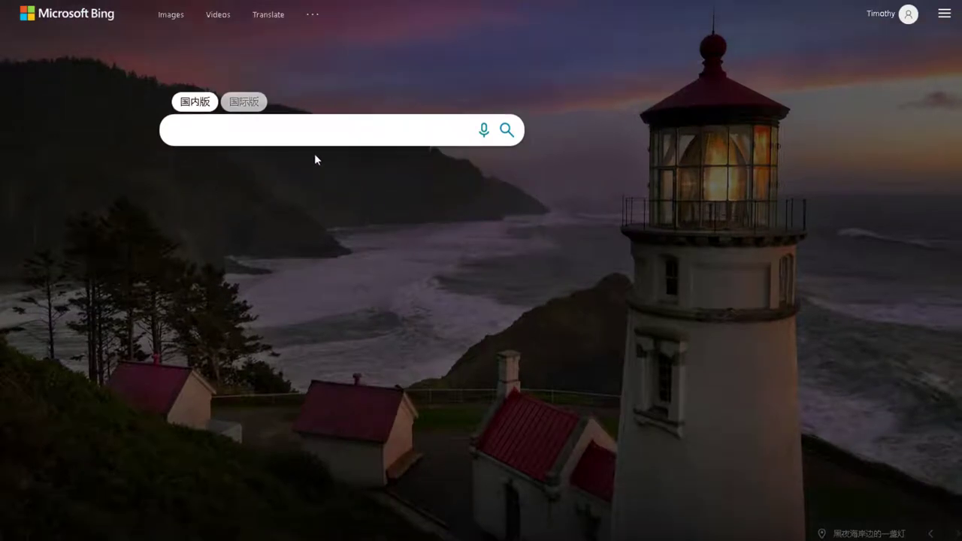
text(maya trial download)
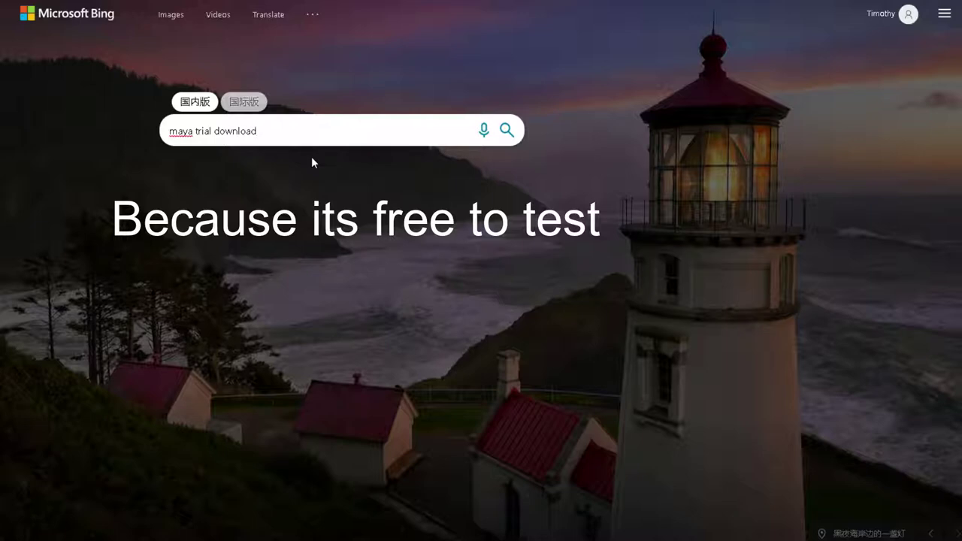
key(Return)
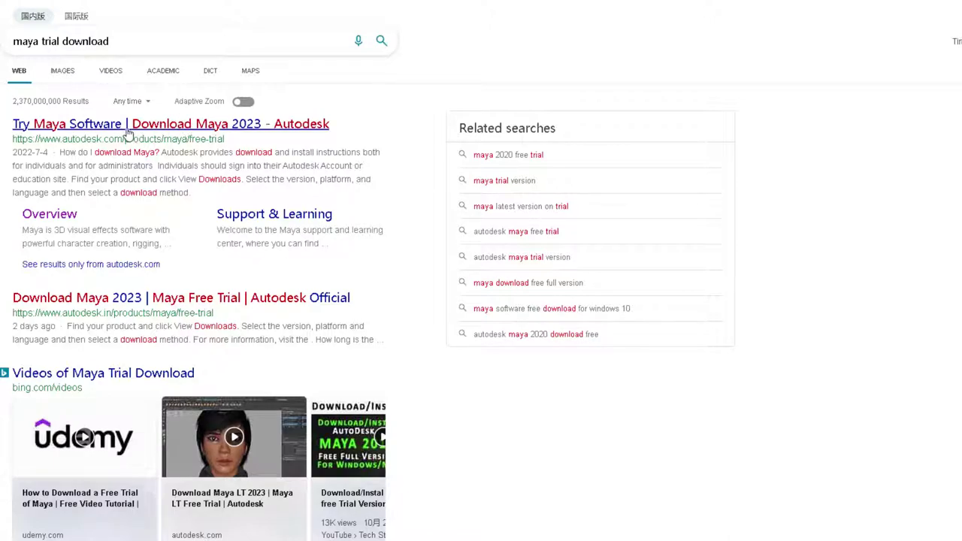
click(151, 130)
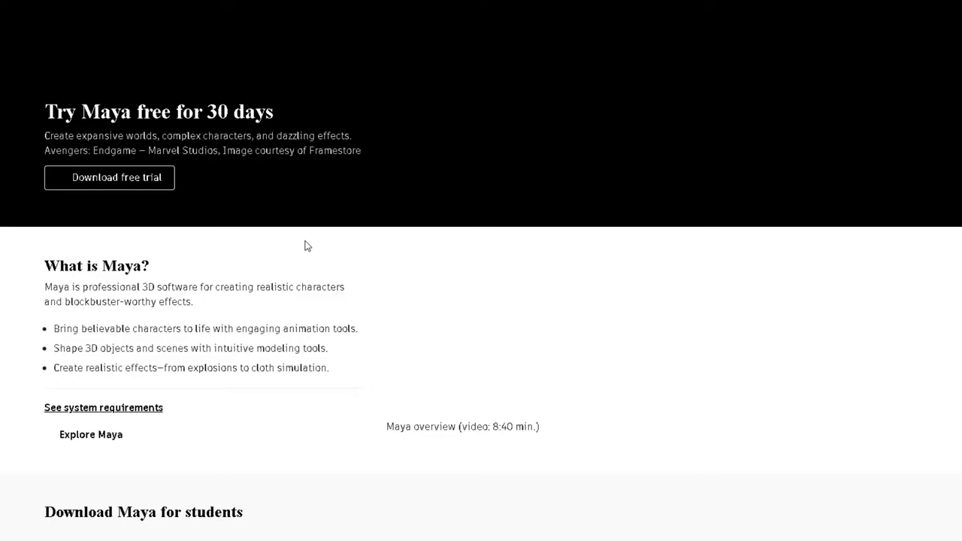
Step: Request the Maya free trial download, stay on the Autodesk United States website, and choose the intended type of use
click(120, 185)
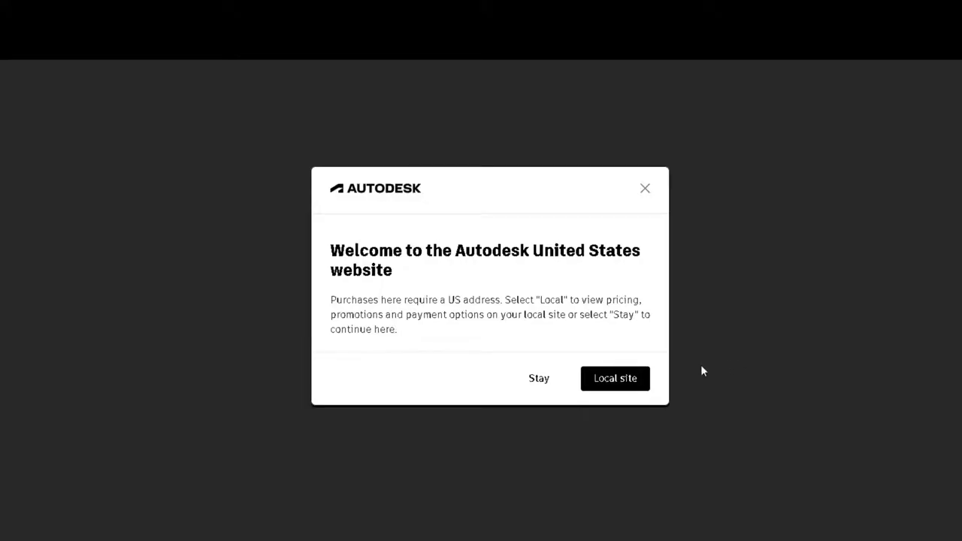
click(538, 379)
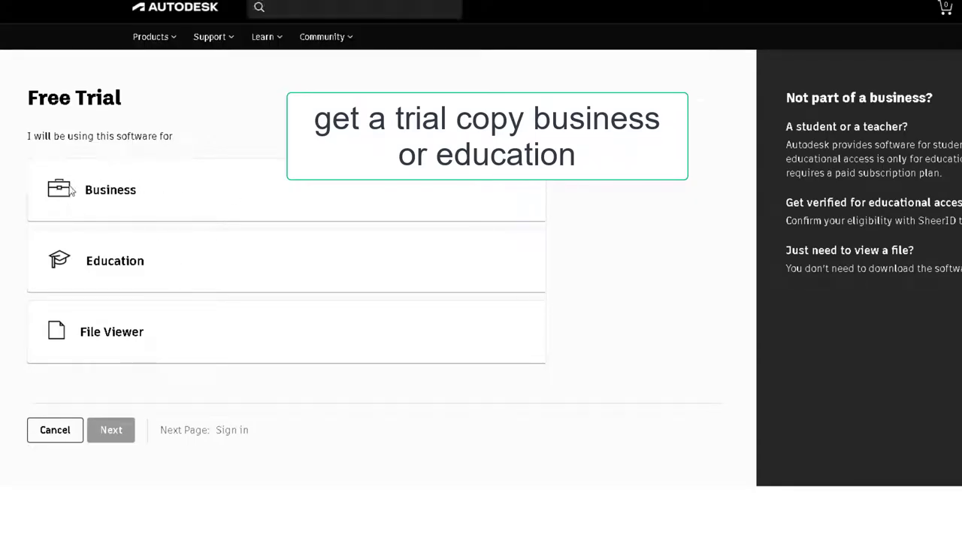
click(58, 266)
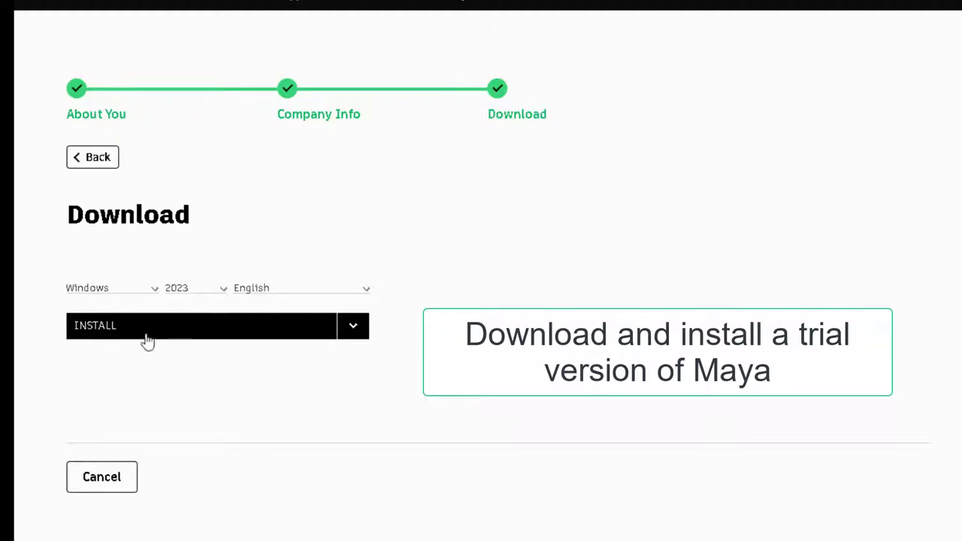
Step: Install the English Windows version of Maya 2023, accepting the Autodesk terms and going through the installer
click(111, 326)
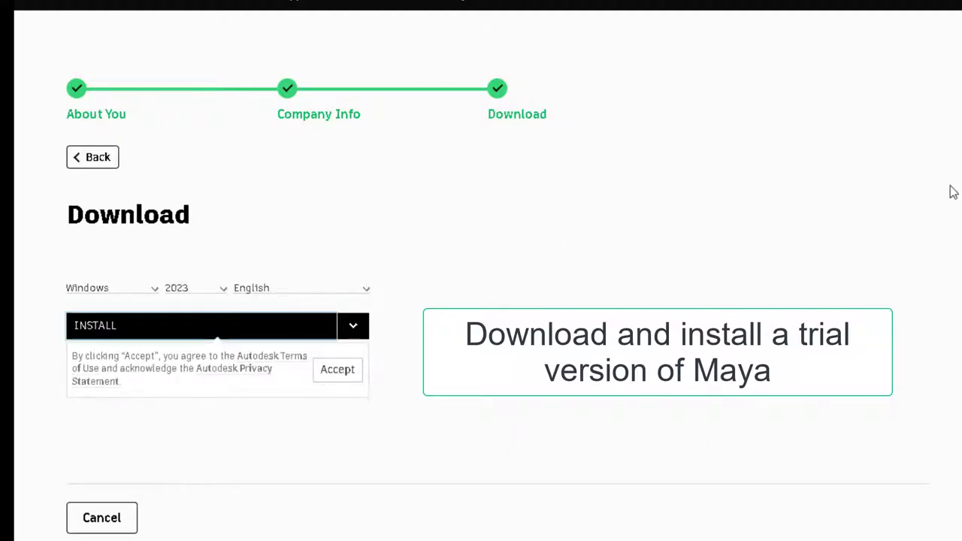
click(330, 373)
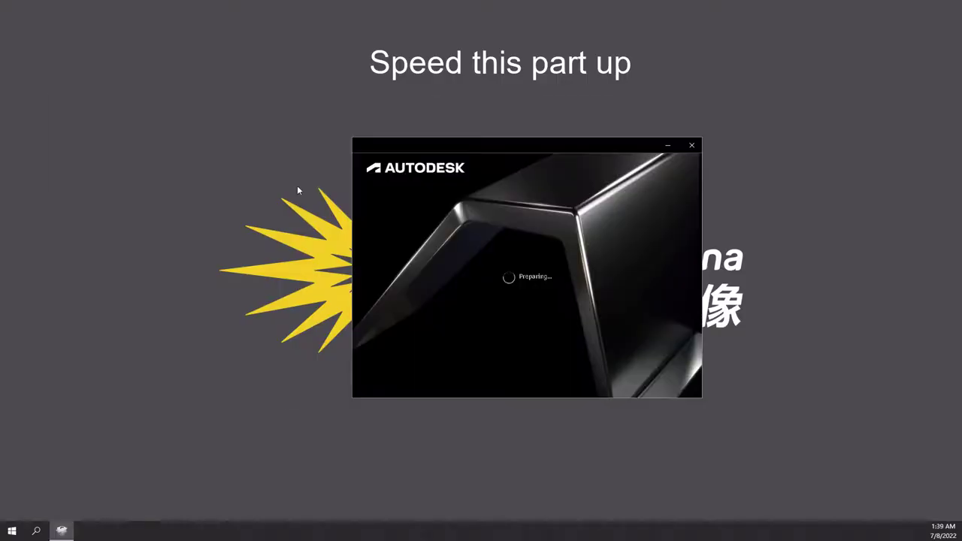
click(666, 374)
click(386, 240)
click(386, 292)
click(665, 374)
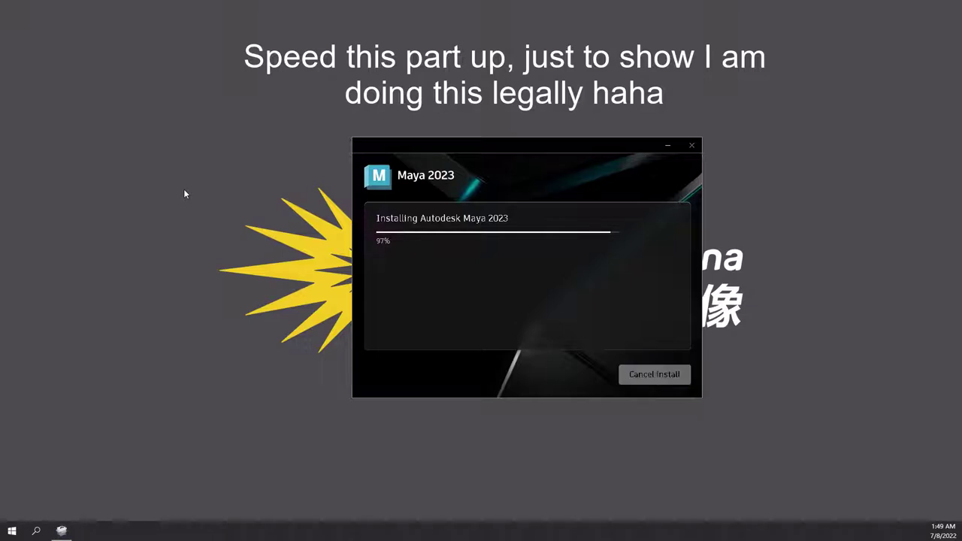
click(676, 380)
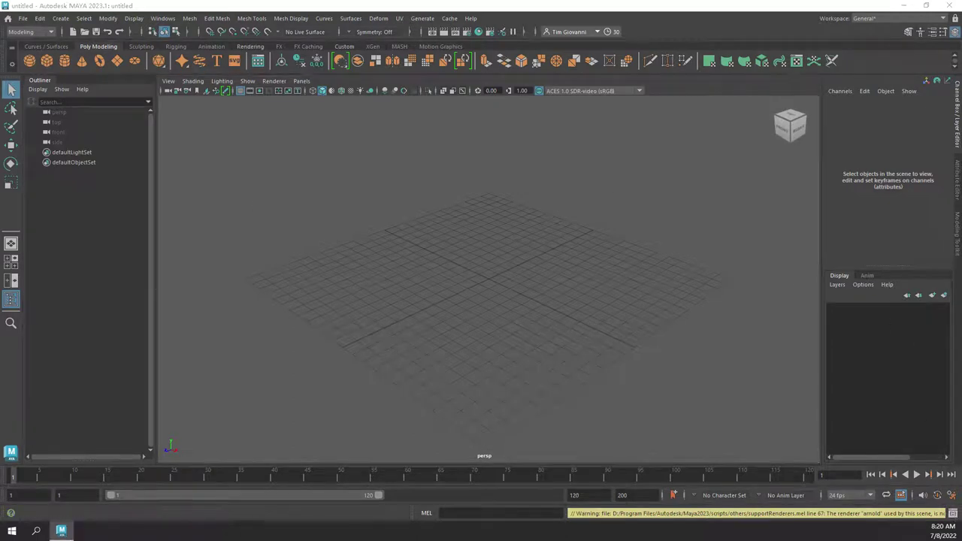
Step: Load TB_ImportCamera.py from D:\Program Files\Autodesk\Maya2023\scripts into Maya's Script Editor
drag(502, 158, 616, 148)
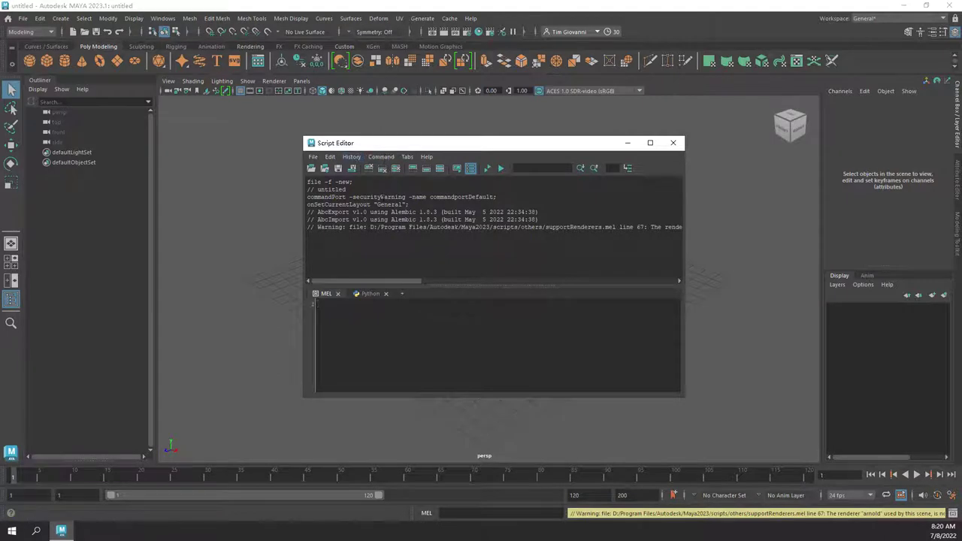
click(312, 157)
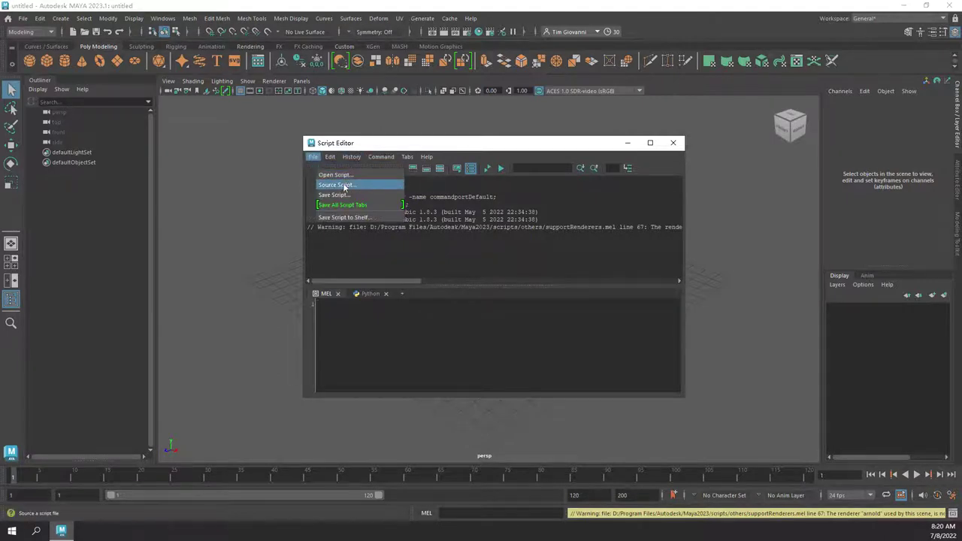
click(353, 176)
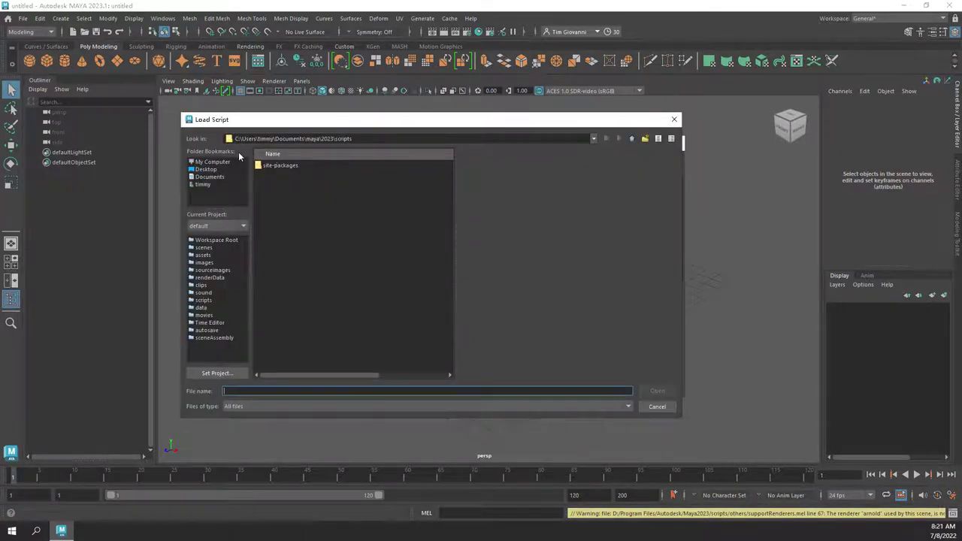
click(213, 161)
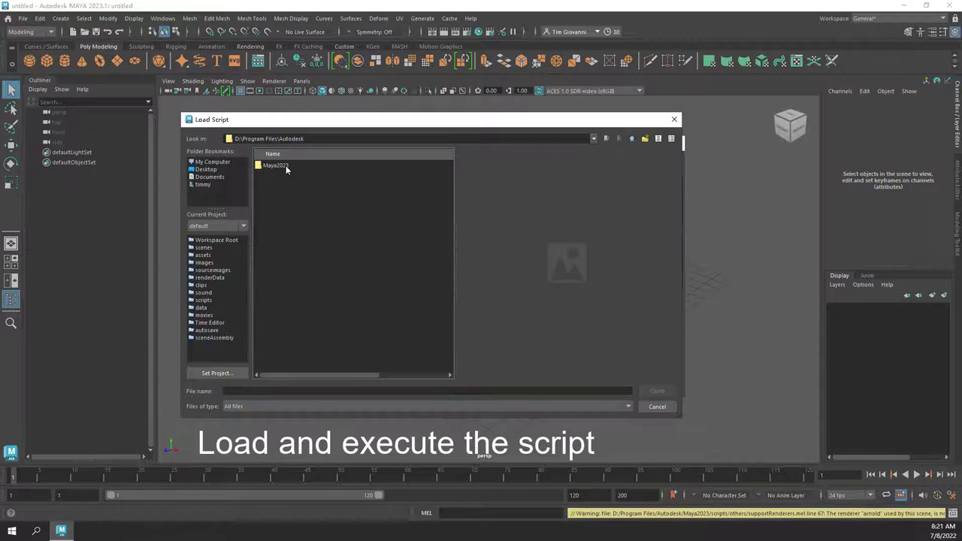
double_click(285, 164)
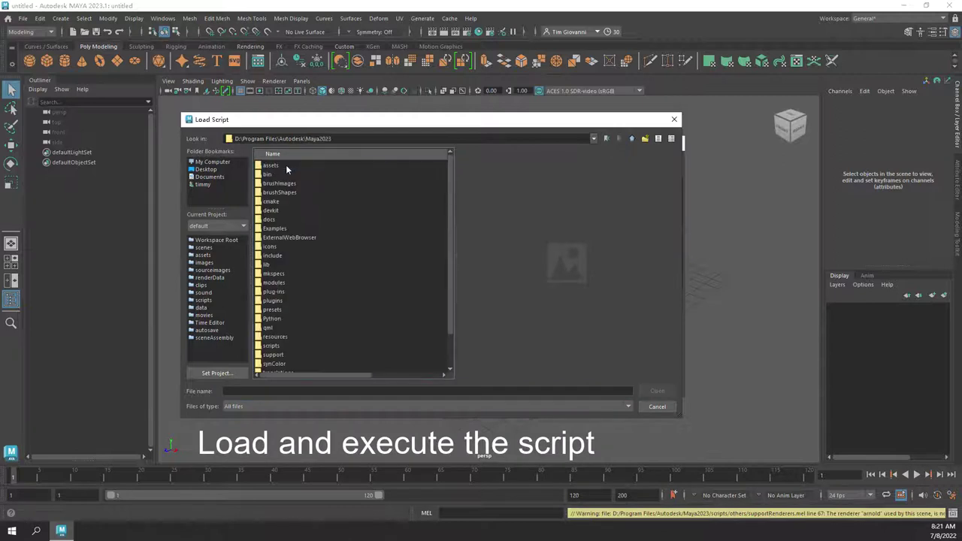
scroll(279, 268, down, 2)
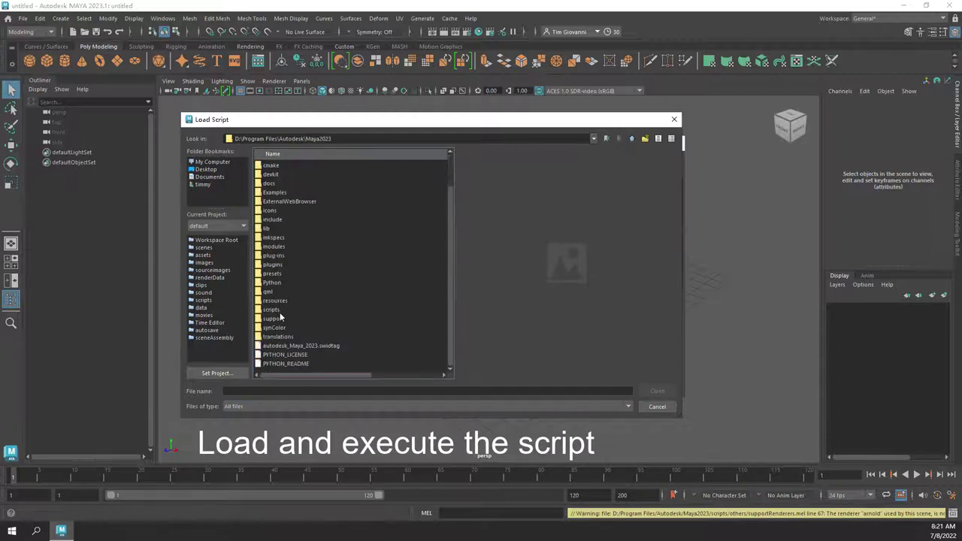
double_click(277, 310)
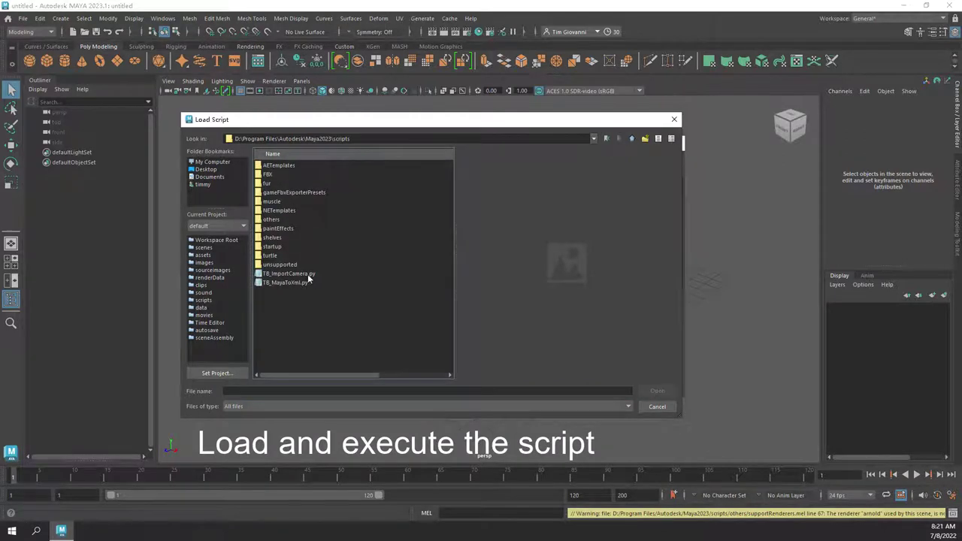
click(307, 275)
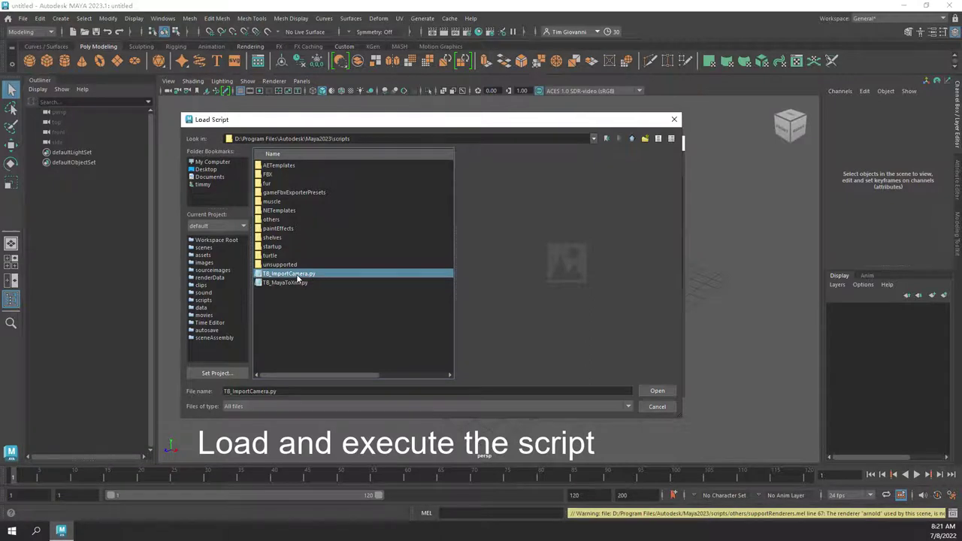
double_click(307, 276)
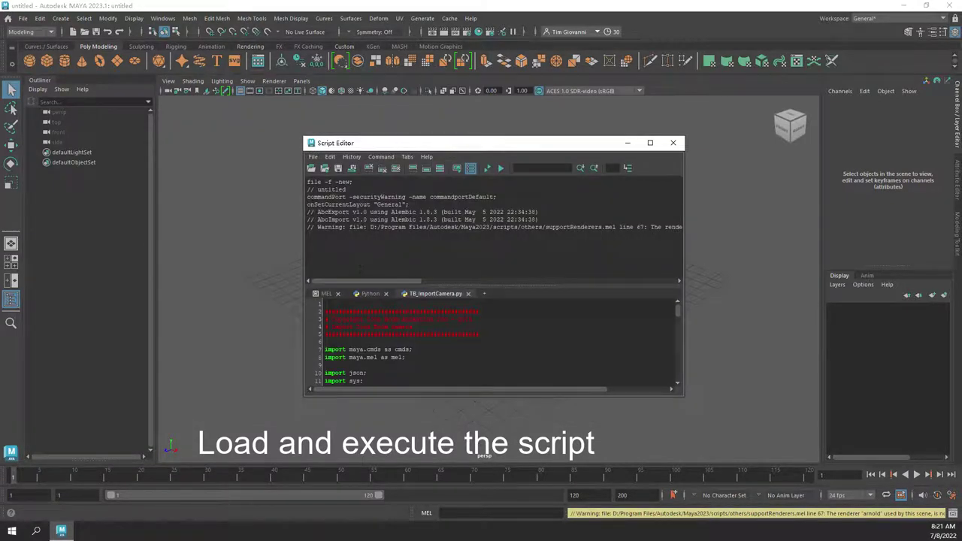
Step: Execute the TB_ImportCamera.py script and import camera_Null_1.jsonx from the Desktop
right_click(563, 347)
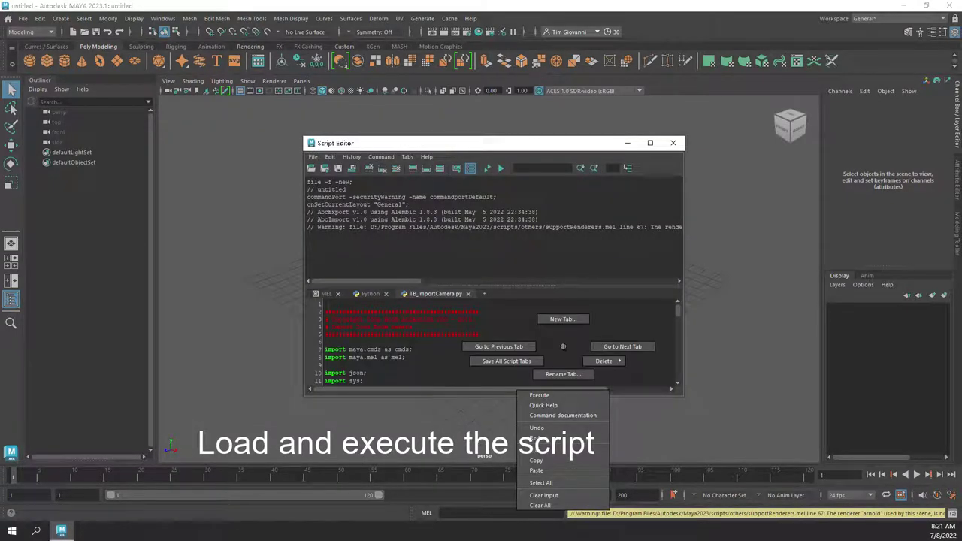
click(553, 395)
click(205, 169)
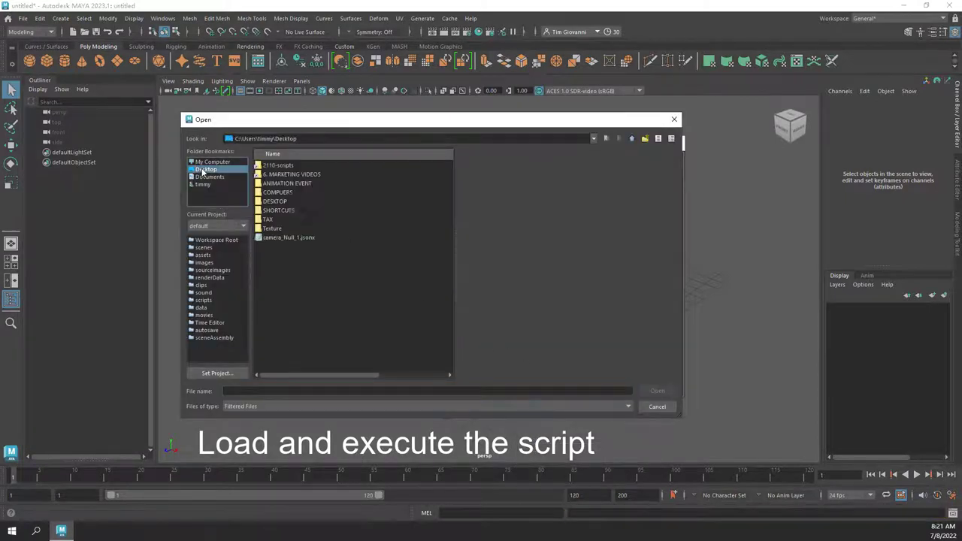
double_click(294, 238)
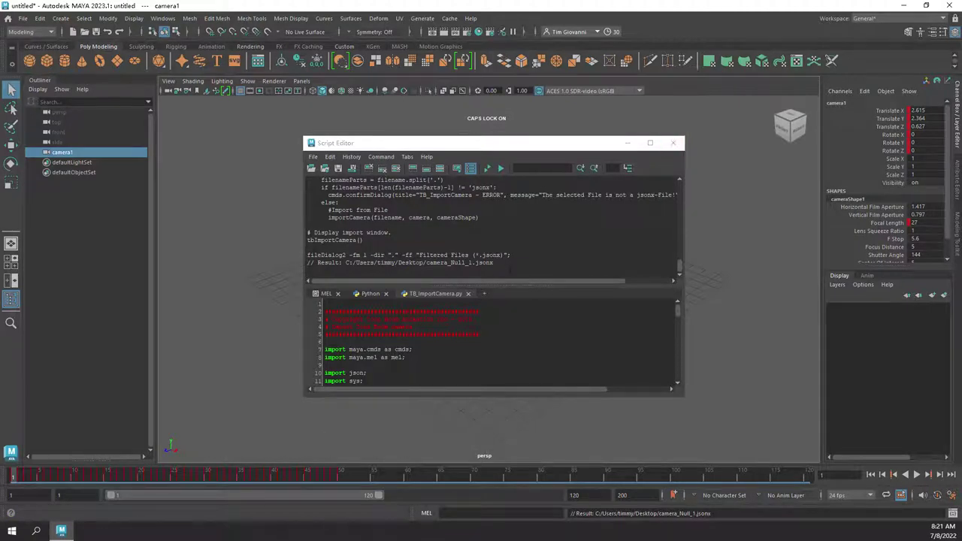
Step: Minimize the Script Editor and play the imported camera's animation in the perspective view
click(627, 143)
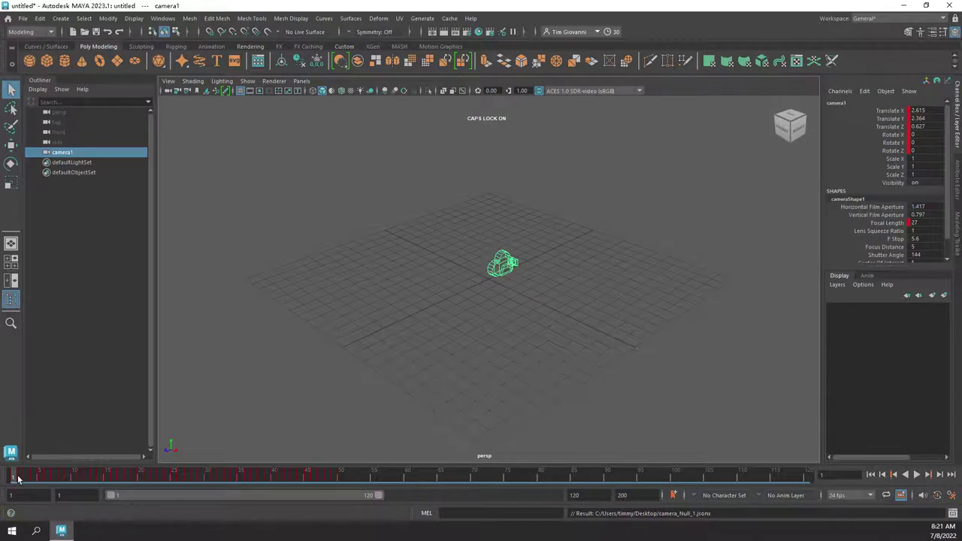
key(alt+v)
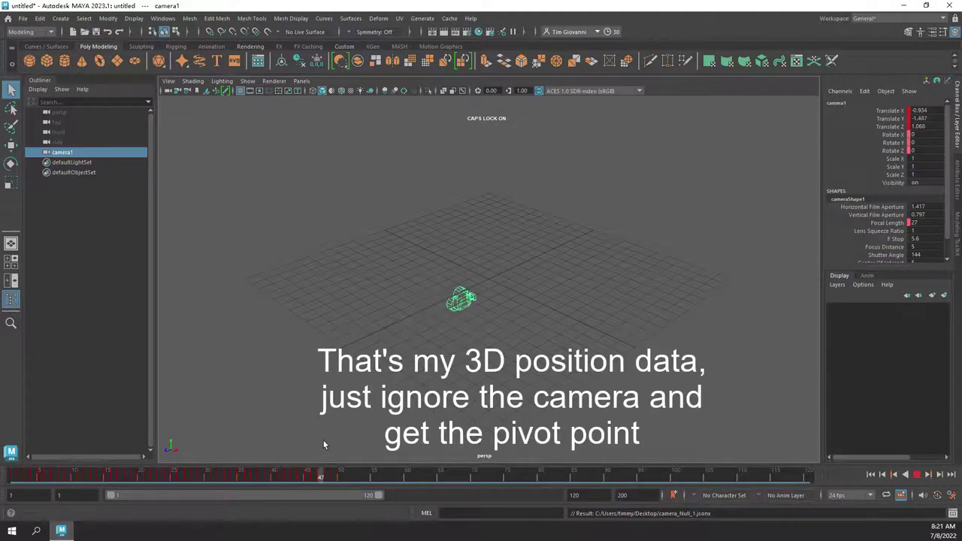
key(Escape)
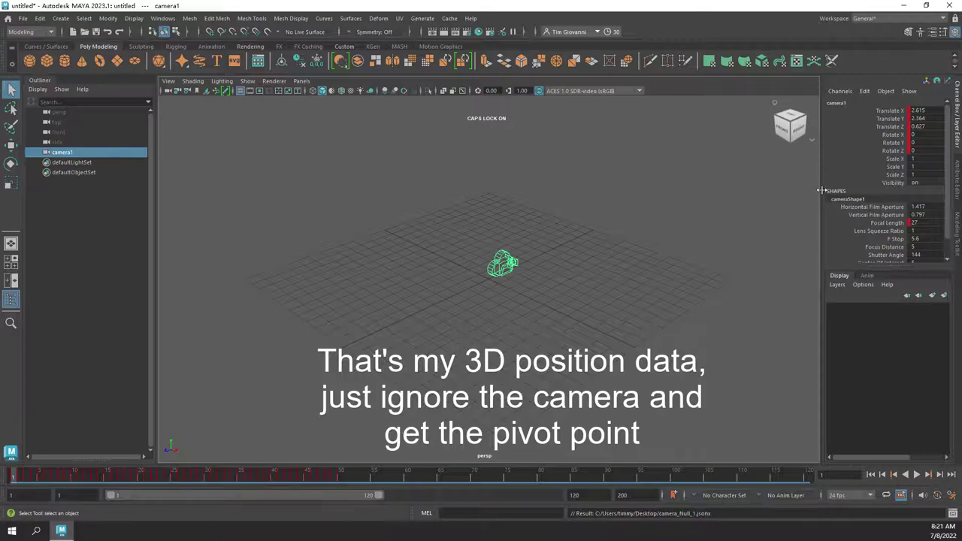
Step: Widen the Channel Box and look through camera1's transform and shape attributes and the available channel and layer options
drag(821, 191, 781, 191)
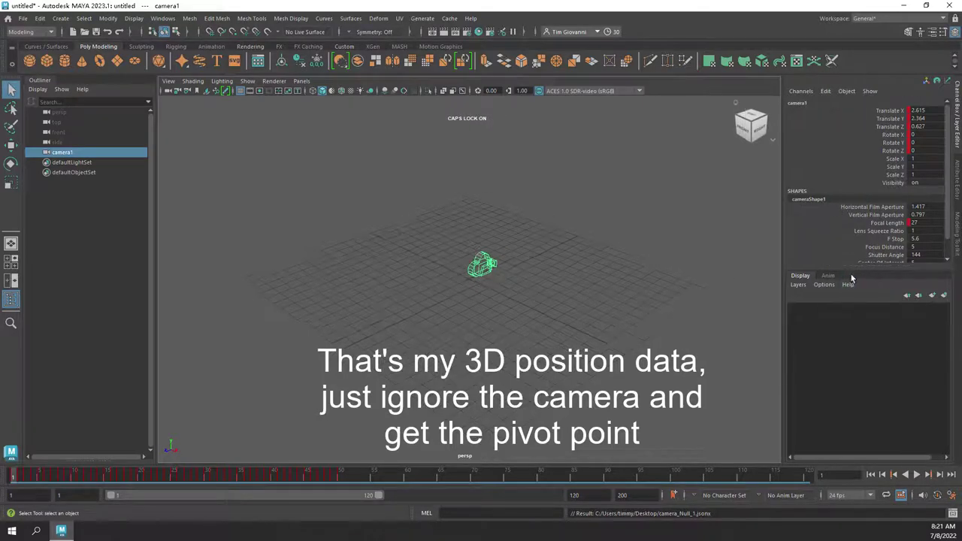
click(800, 91)
mouse_move(825, 91)
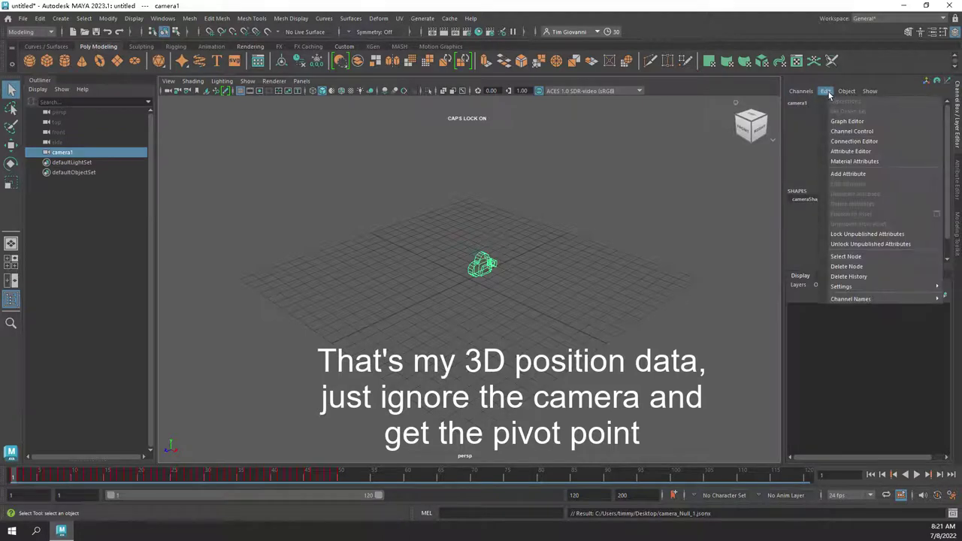
click(855, 102)
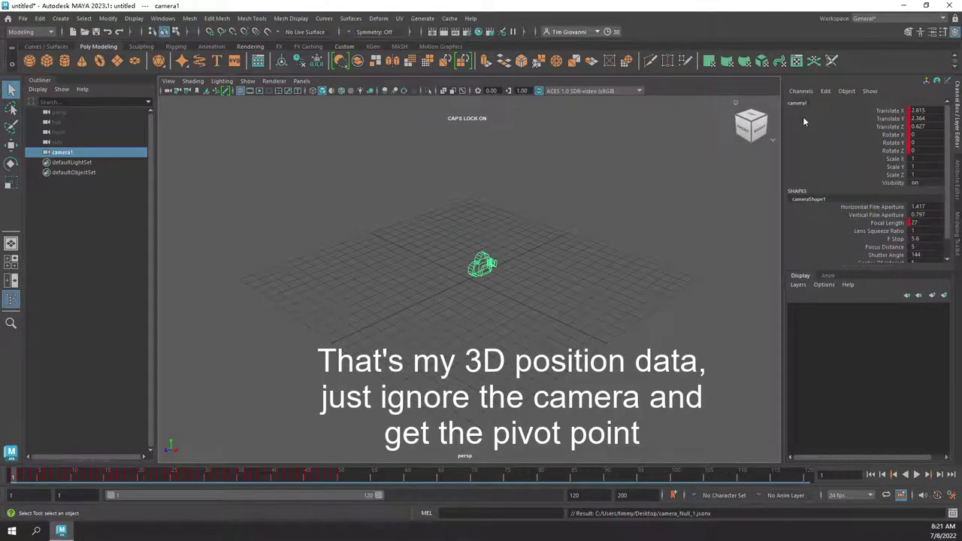
scroll(840, 166, down, 1)
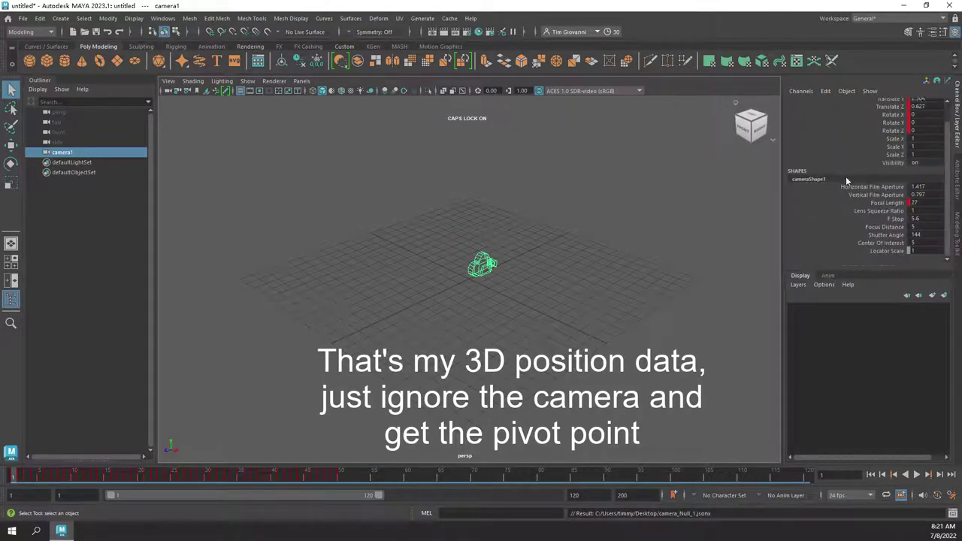
click(825, 284)
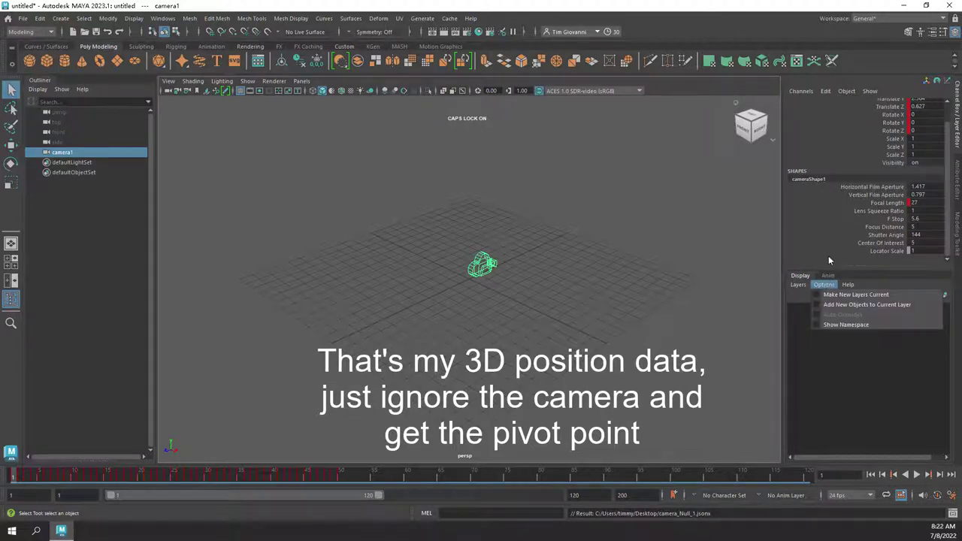
click(827, 255)
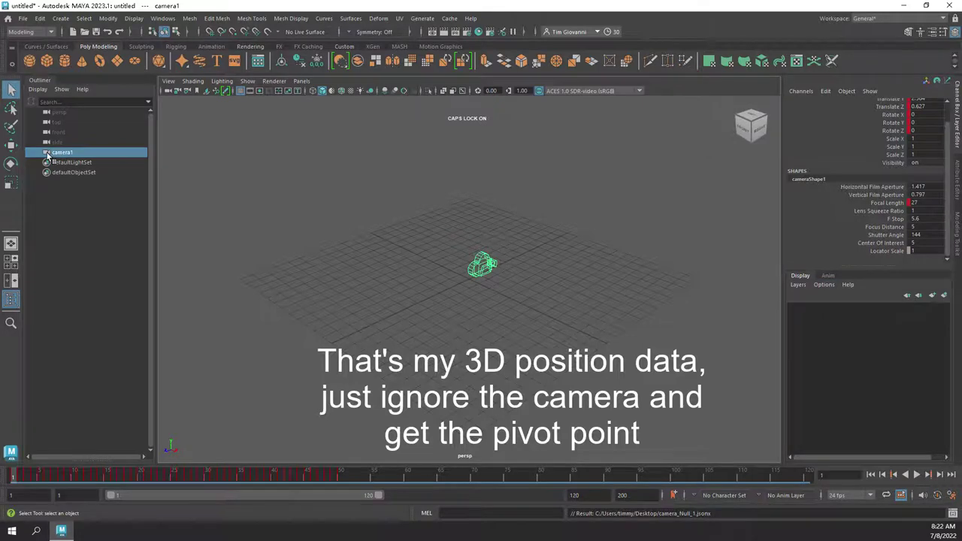
Step: Look through cameraShape1's attributes in the Attribute Editor, including the Output Settings and Display Options
key(ctrl+a)
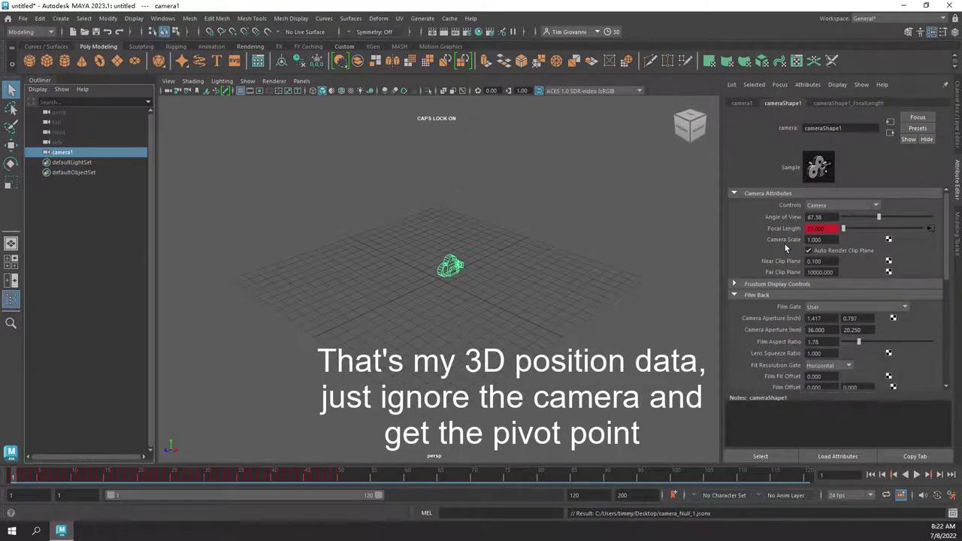
scroll(784, 242, down, 10)
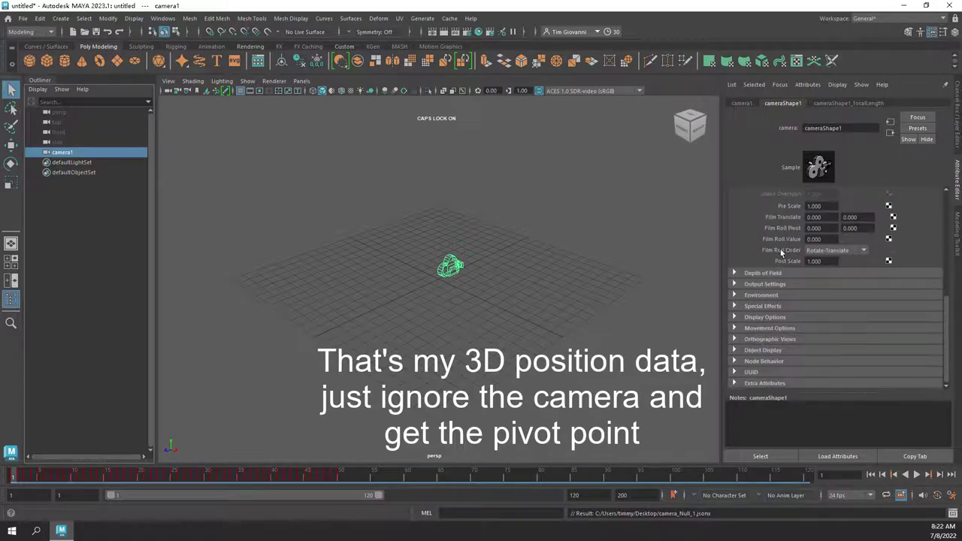
click(734, 284)
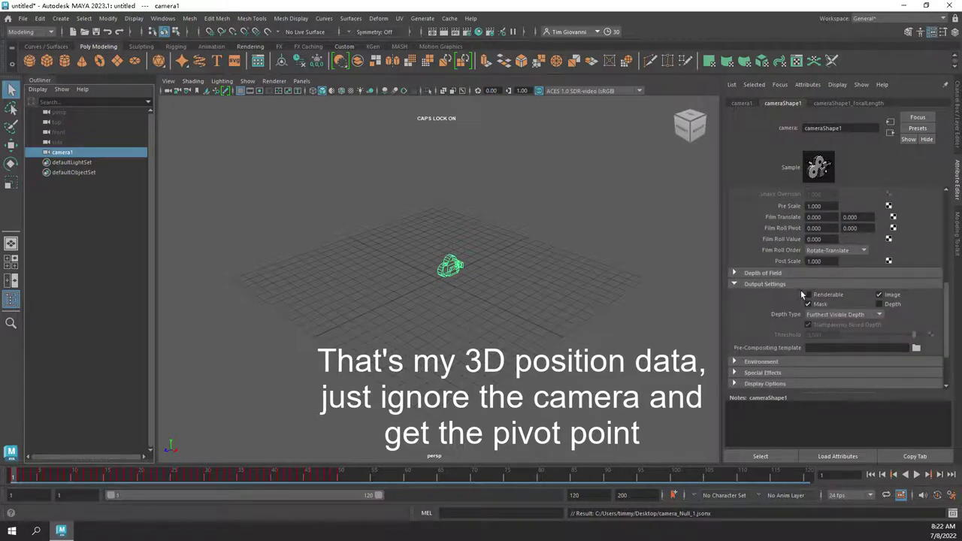
scroll(754, 319, down, 3)
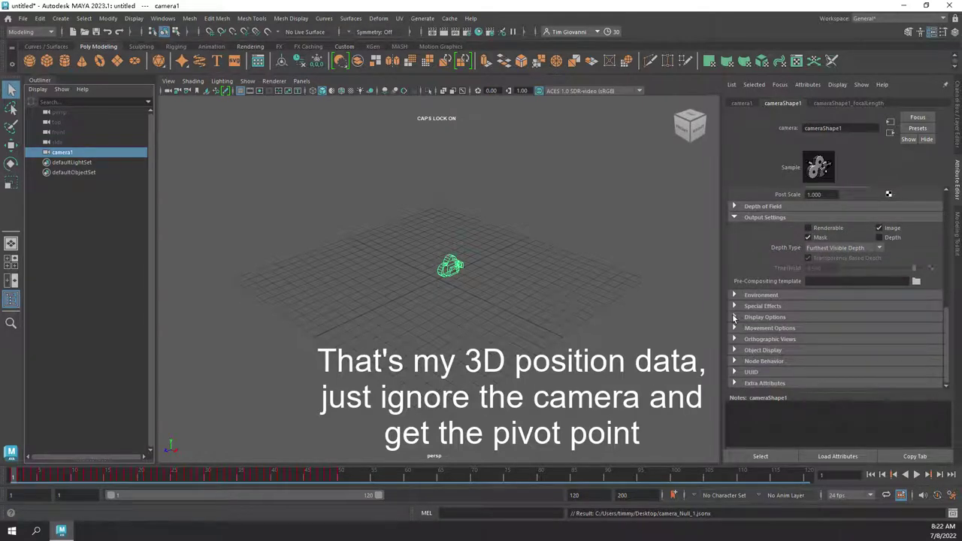
click(734, 317)
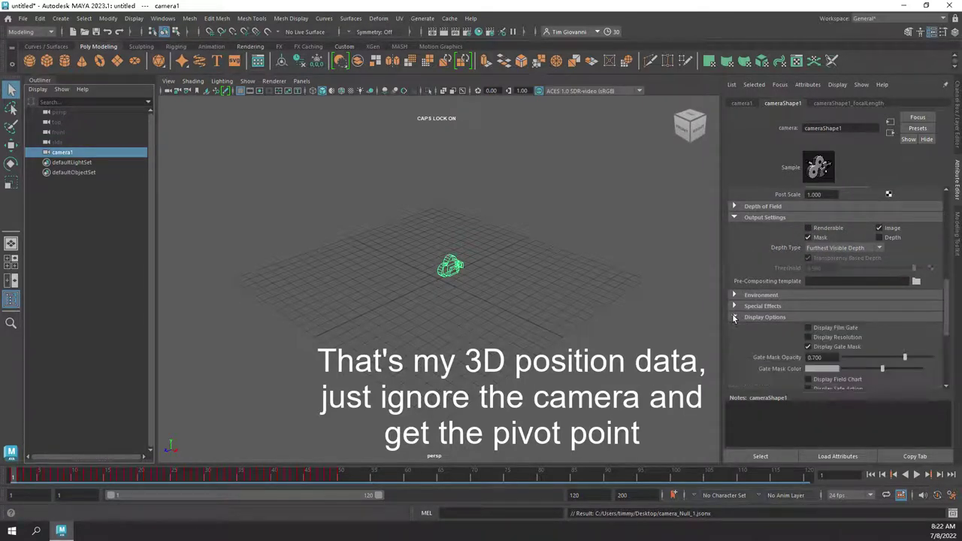
click(809, 329)
scroll(768, 336, down, 4)
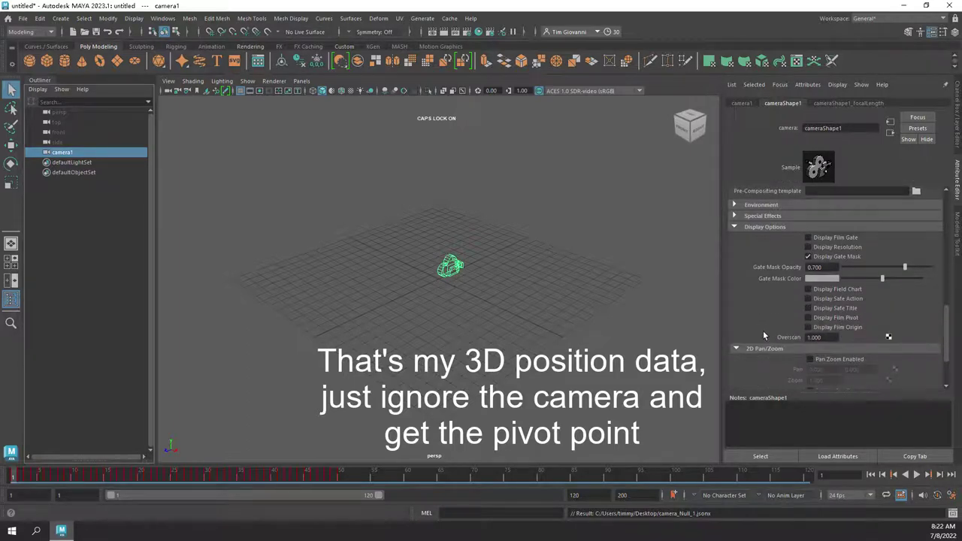
scroll(762, 330, down, 3)
Step: Turn on the rotate pivot and scale pivot display in camera1's transform attributes
click(750, 105)
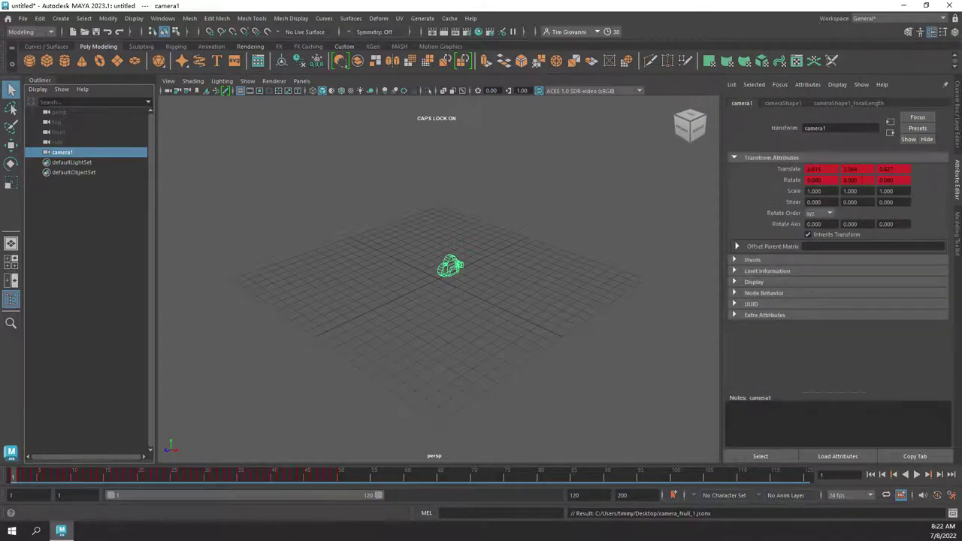
click(735, 260)
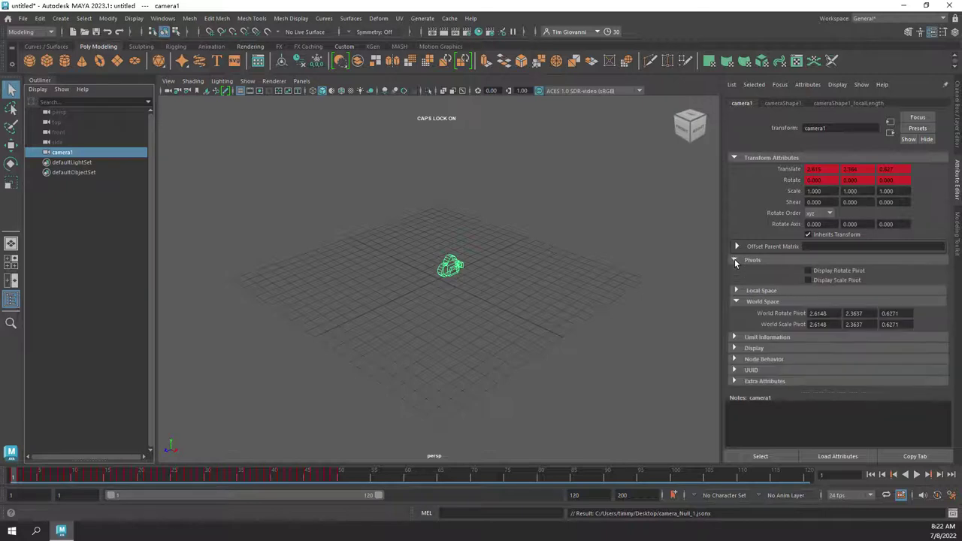
click(807, 279)
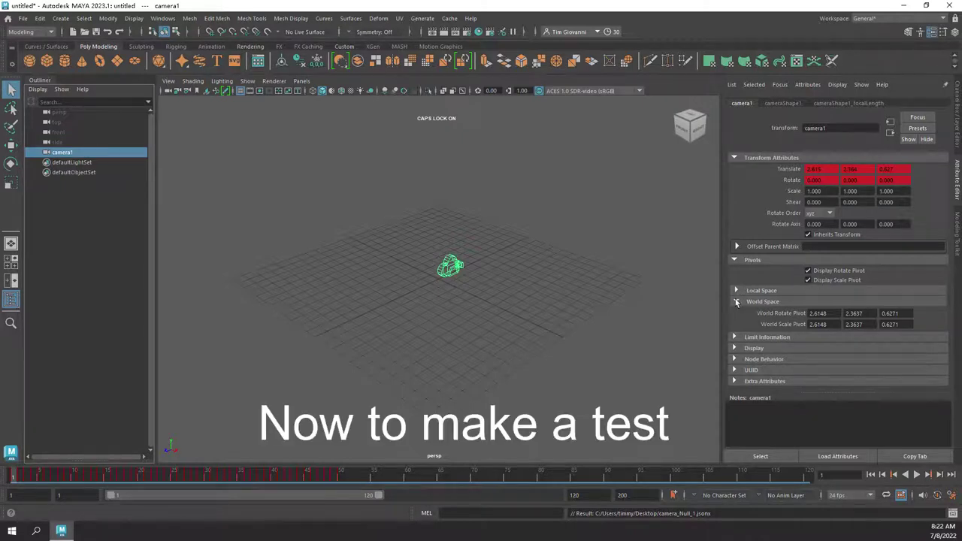
Step: Show camera1's display handle and local axis, and turn off its rotate and scale pivot display
click(735, 348)
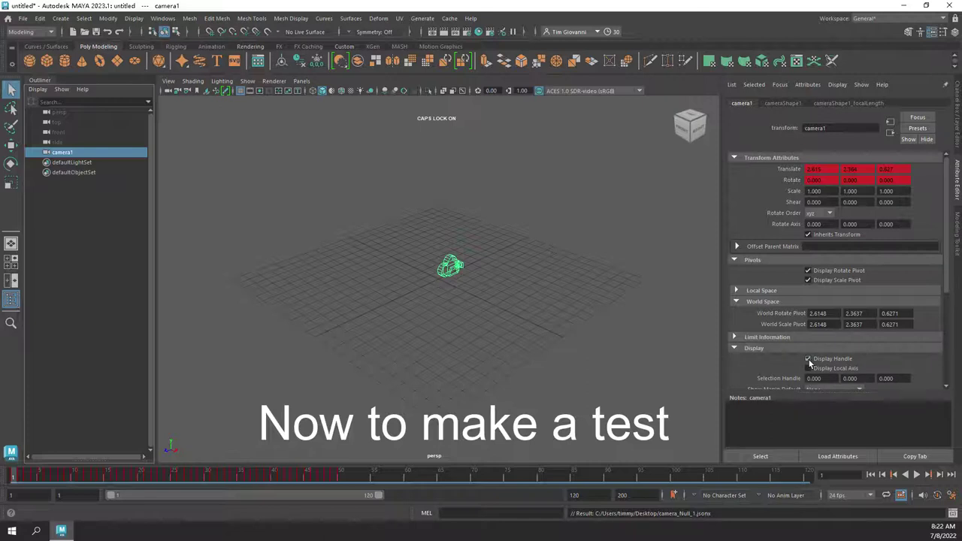
click(807, 270)
click(807, 280)
click(808, 368)
scroll(779, 355, down, 3)
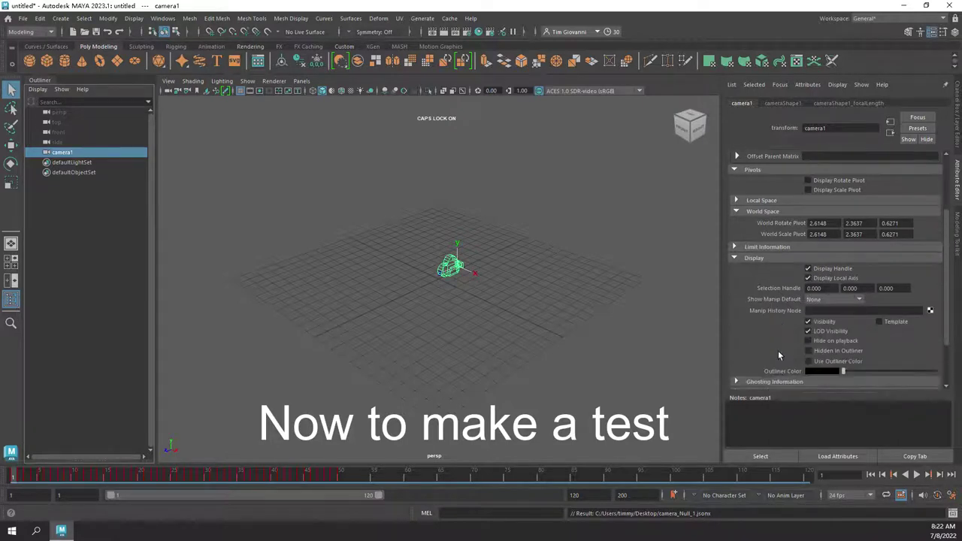
click(807, 322)
scroll(489, 252, up, 5)
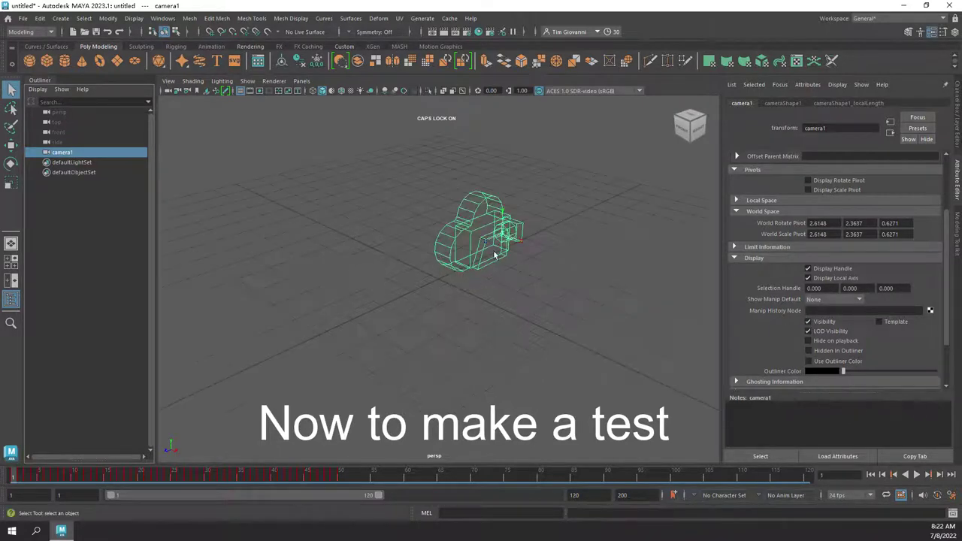
scroll(515, 219, up, 4)
scroll(639, 153, down, 2)
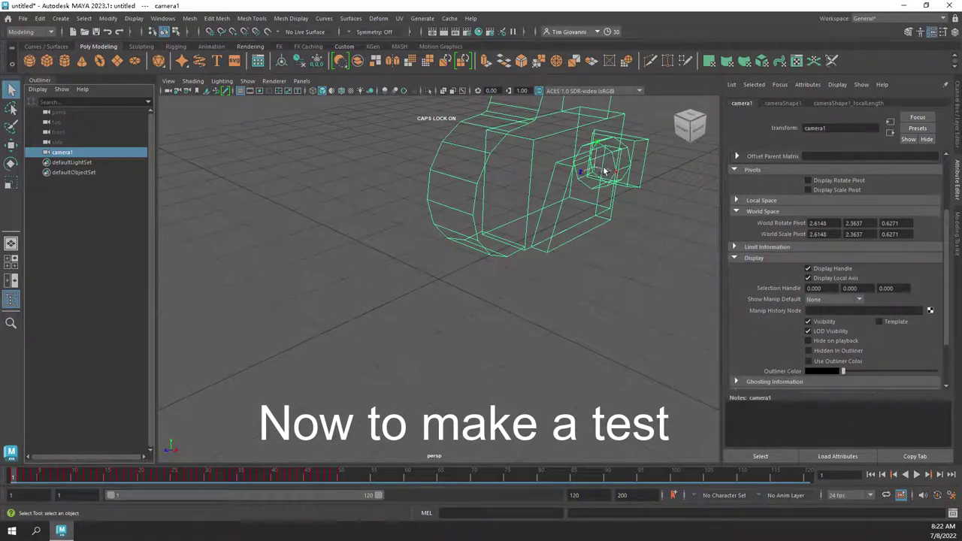
Step: Create a polygon cube and move it along Z to about -4.5
click(46, 62)
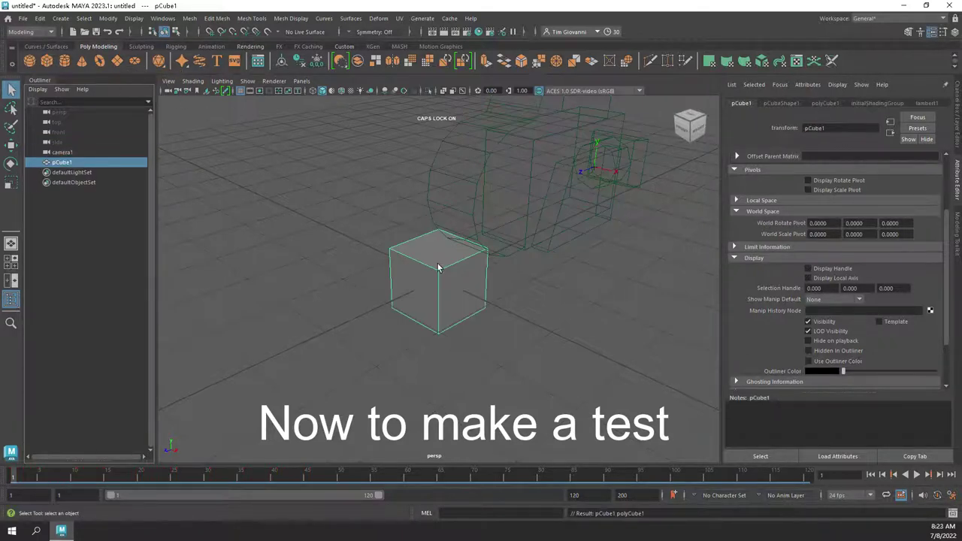
click(10, 144)
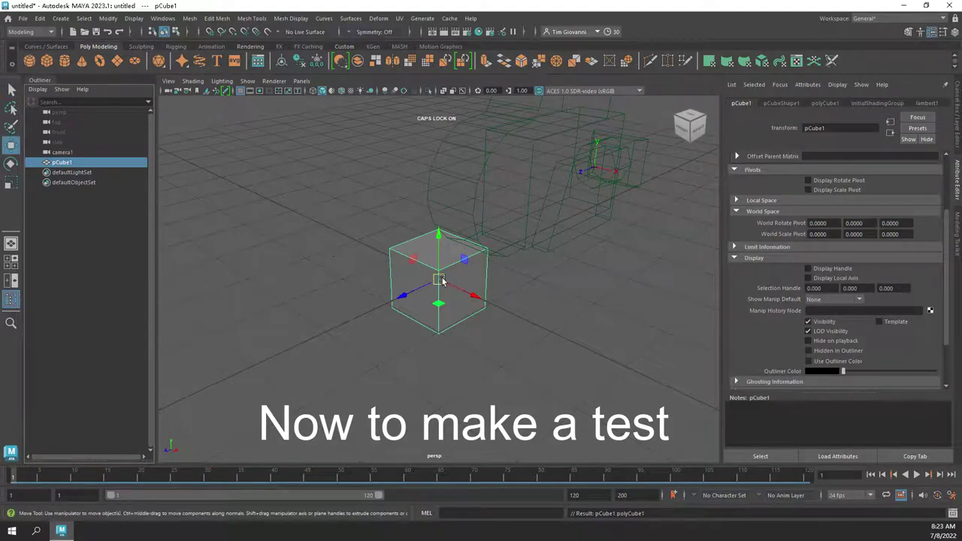
drag(415, 287, 601, 184)
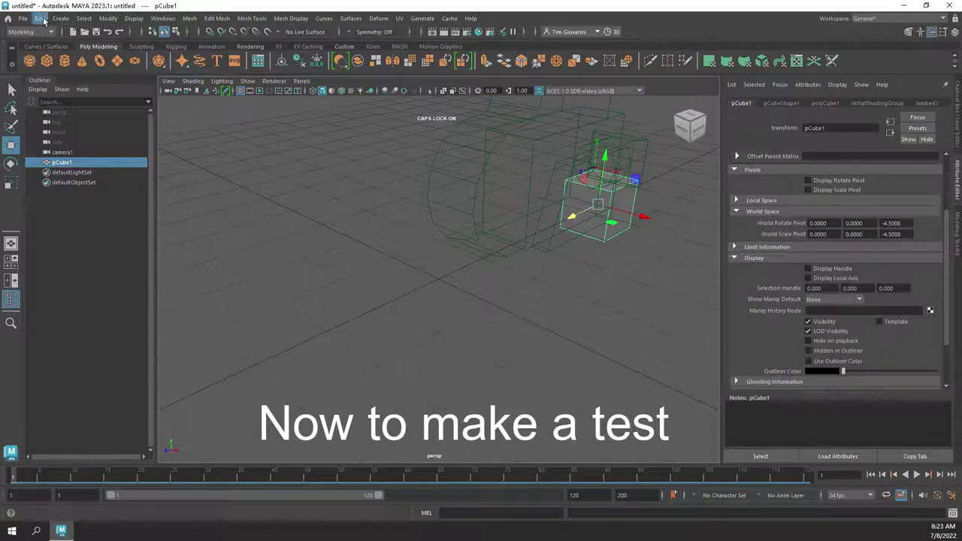
click(84, 18)
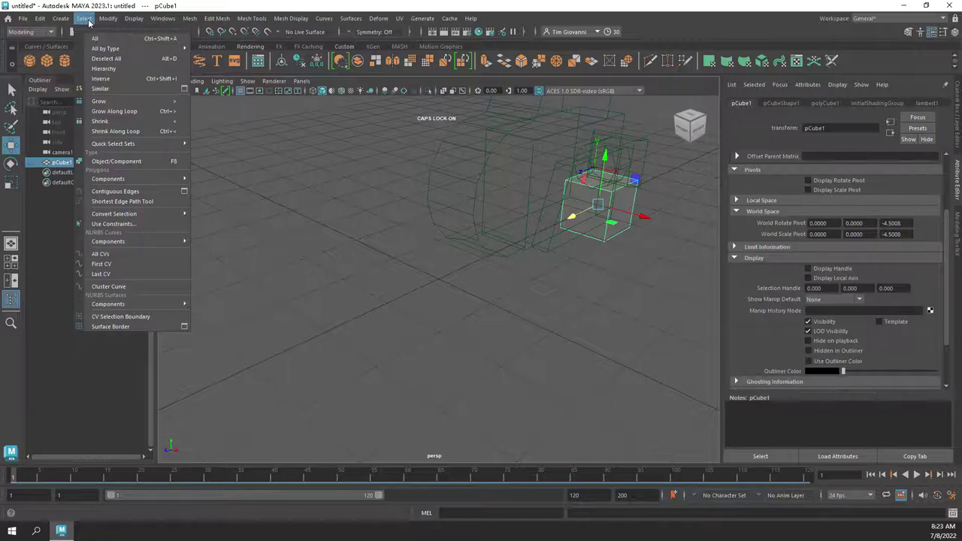
click(88, 23)
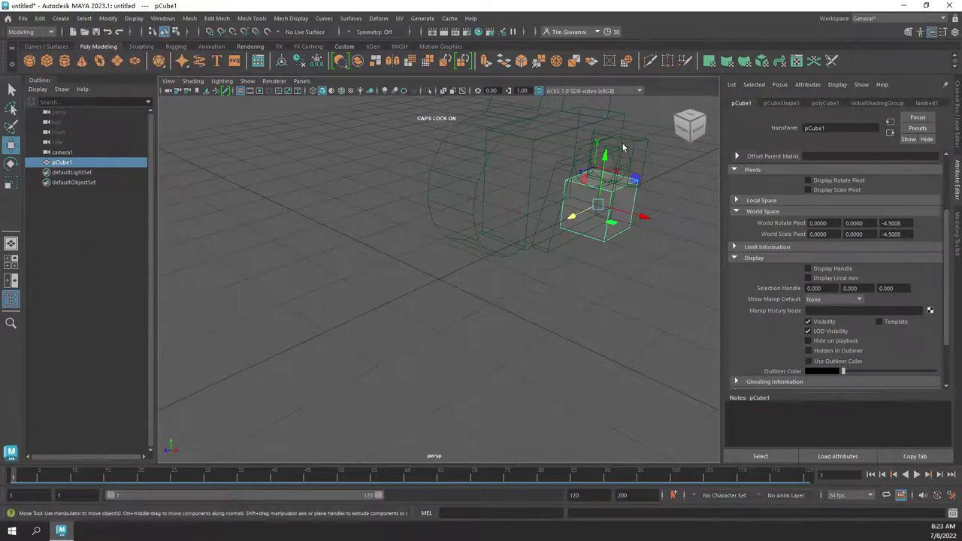
Step: From the right view, move the cube toward camera1's local axis, to about Y 2.85 and Z 1.48
click(698, 131)
scroll(449, 221, down, 3)
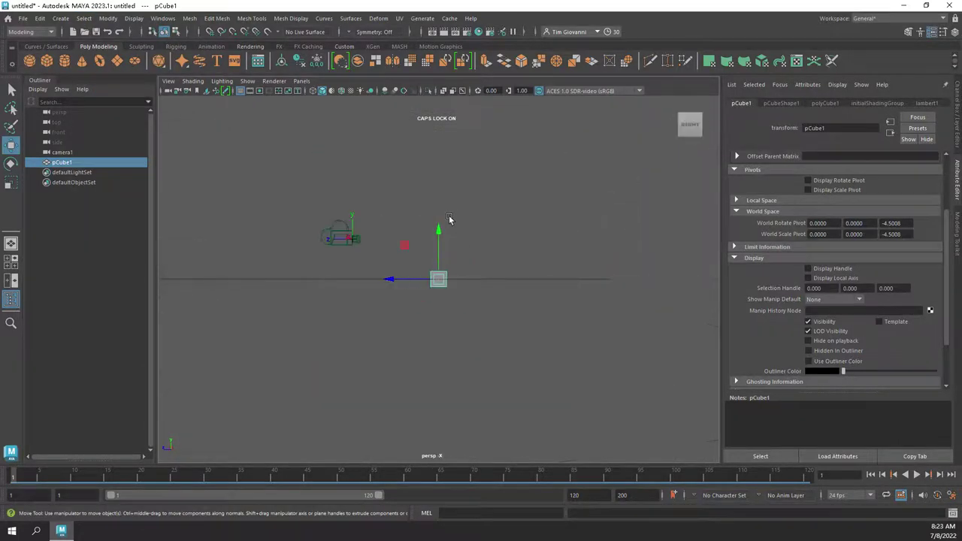
scroll(430, 254, up, 2)
drag(390, 276, 215, 172)
scroll(211, 170, up, 2)
scroll(196, 165, down, 1)
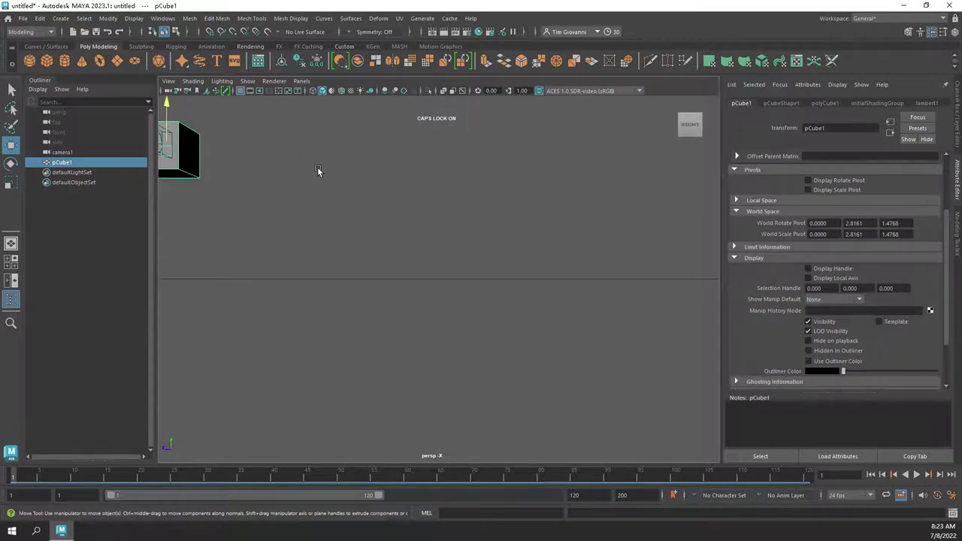
key(space)
key(space)
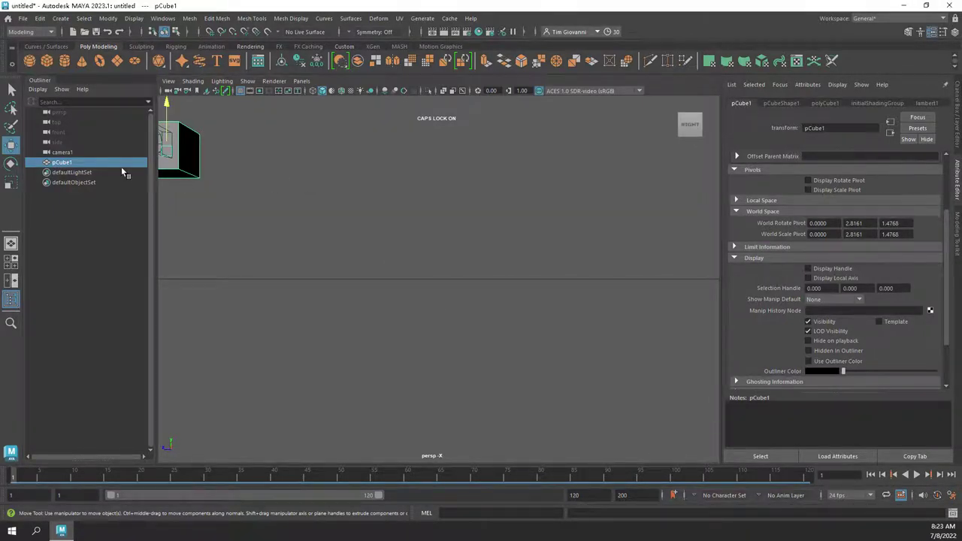
drag(269, 195, 441, 192)
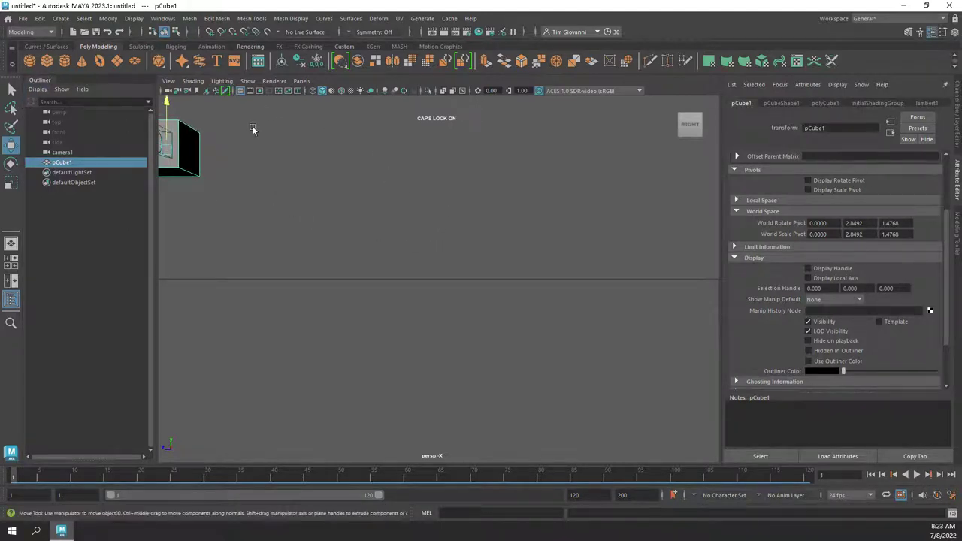
Step: Shift the cube closer to camera1's pivot, to about Y 2.70 and Z 1.22
alt+drag(298, 140, 356, 157)
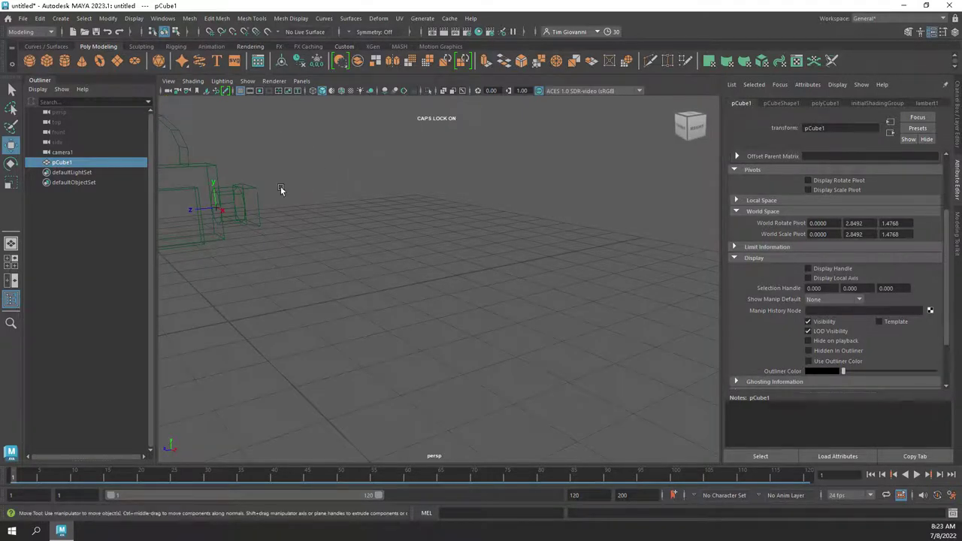
scroll(278, 193, down, 5)
scroll(277, 192, up, 3)
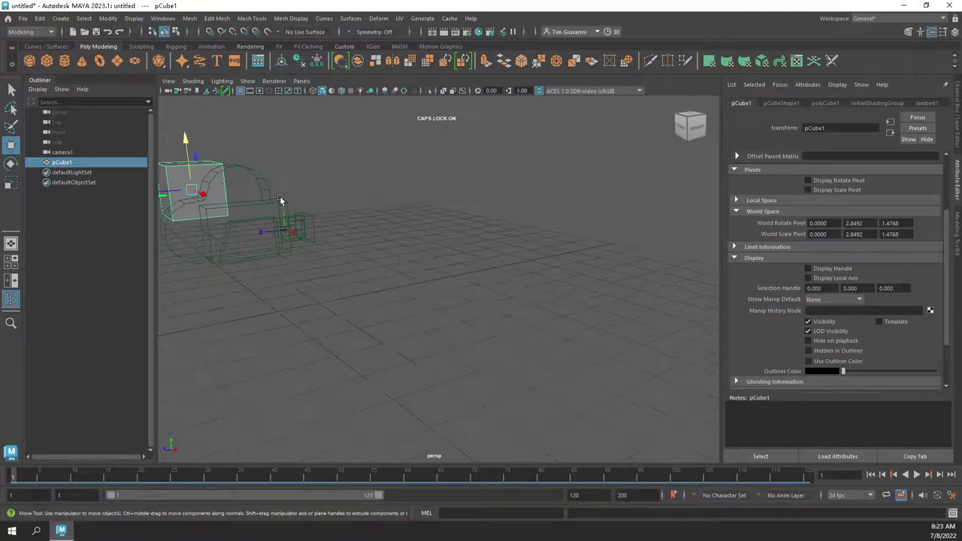
click(694, 128)
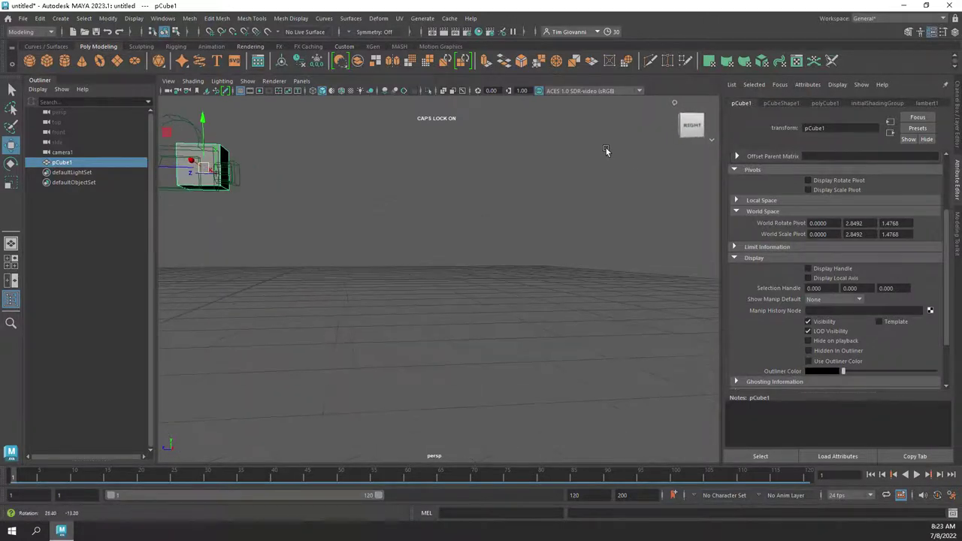
drag(178, 166, 186, 168)
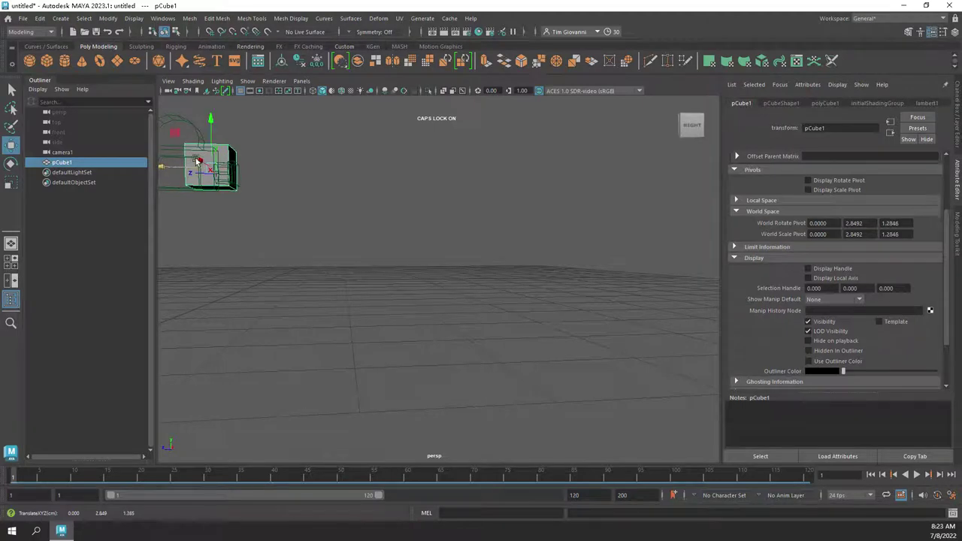
mouse_move(211, 138)
mouse_down()
mouse_move(191, 170)
mouse_move(216, 145)
mouse_up()
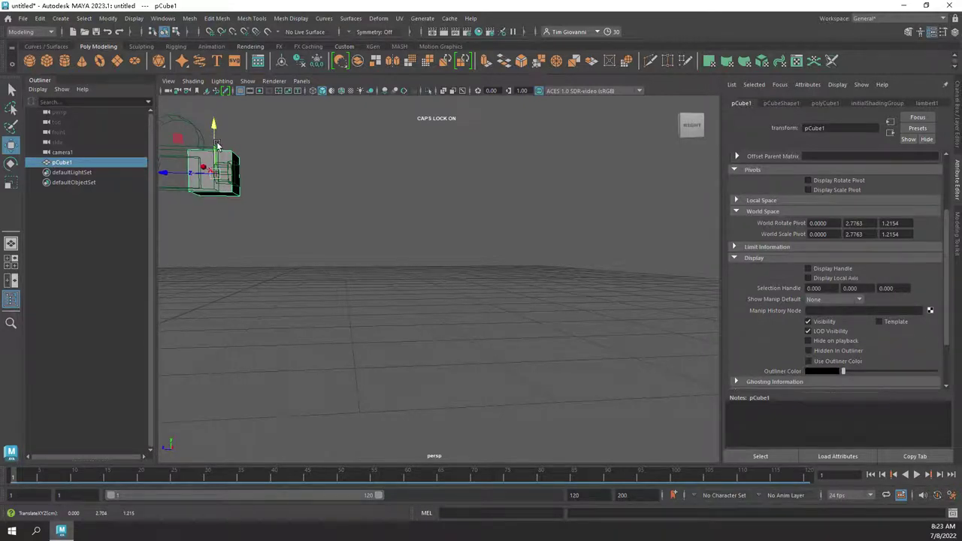
Step: Align the cube's center with camera1's pivot in X and Y, at about X 2.618 and Y 2.367
alt+drag(616, 154, 676, 196)
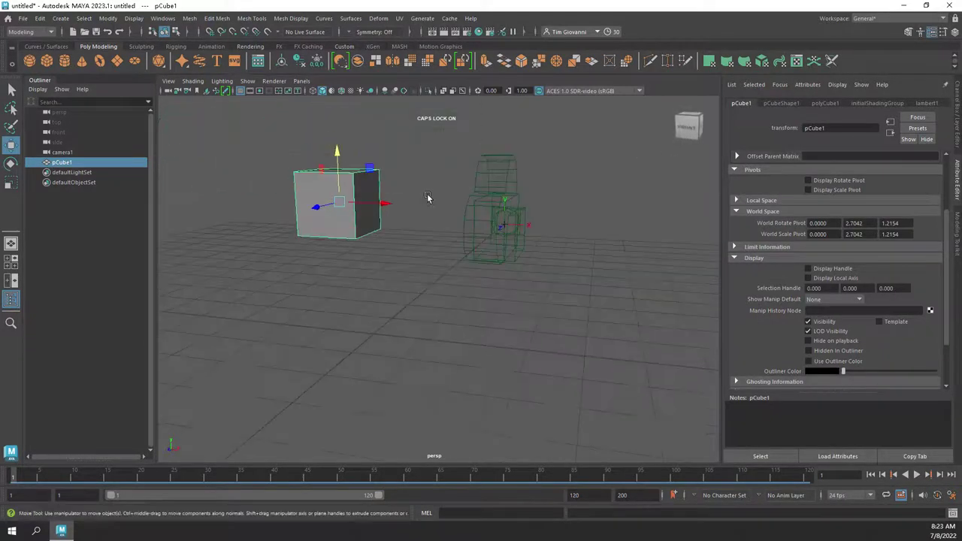
drag(379, 204, 550, 208)
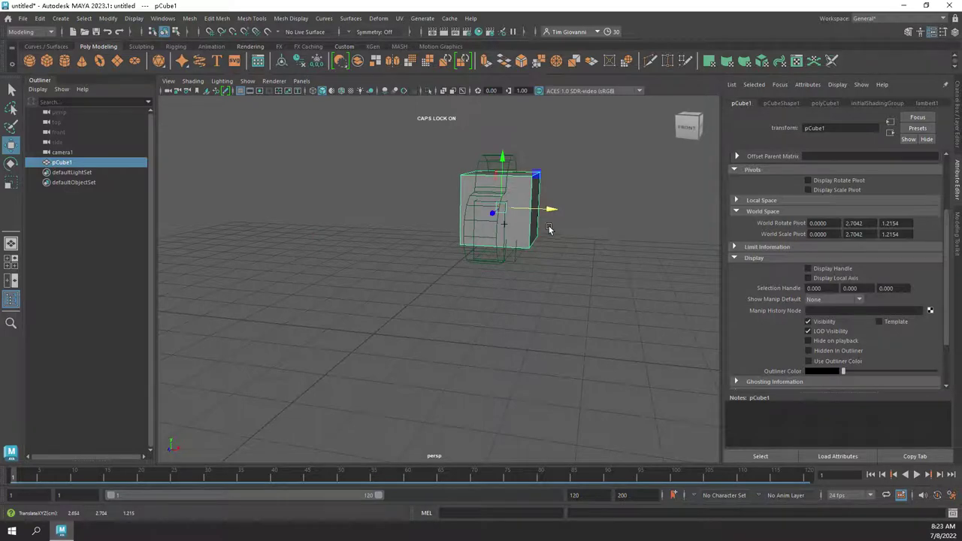
drag(501, 175, 514, 207)
scroll(517, 213, up, 3)
scroll(519, 210, down, 2)
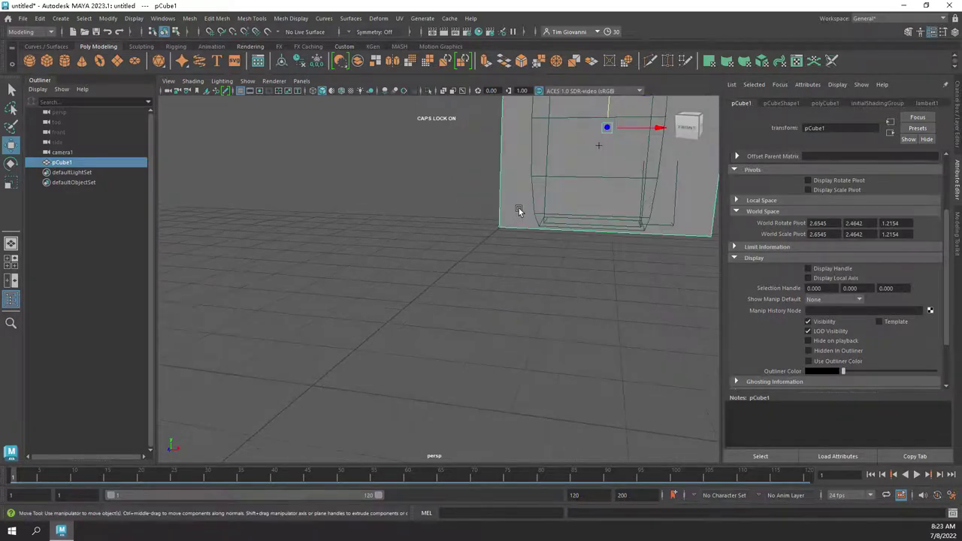
scroll(534, 182, up, 3)
drag(609, 101, 601, 118)
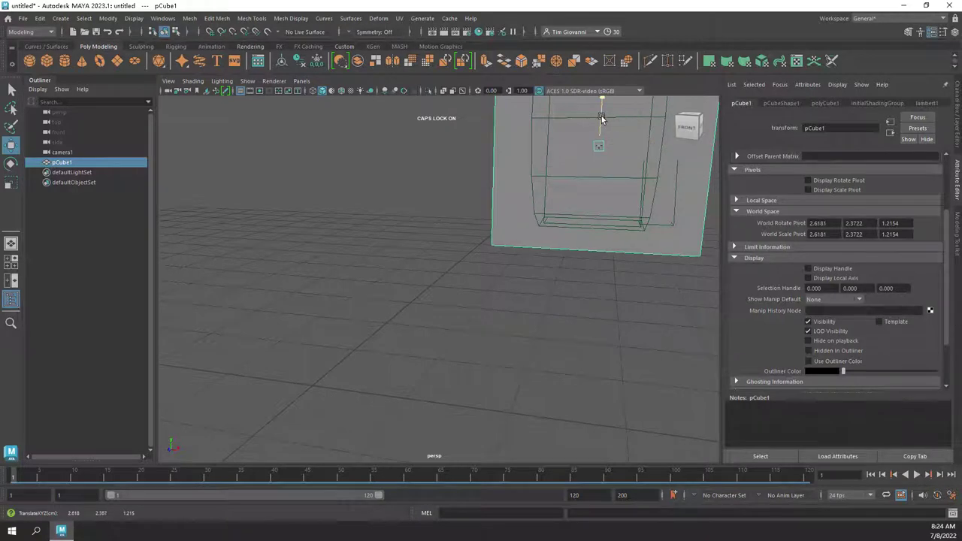
Step: Move the cube along Z onto camera1's pivot, to about Z 0.635
click(685, 127)
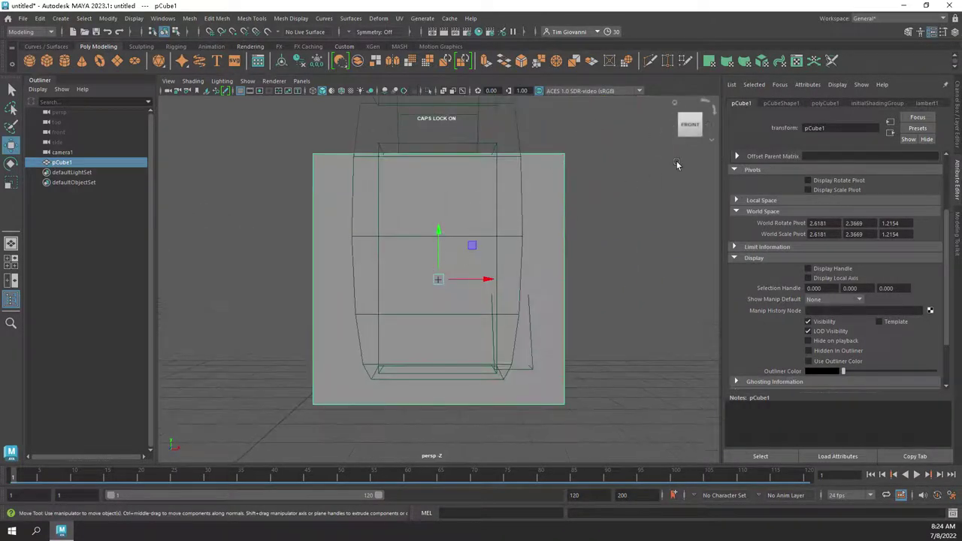
drag(655, 164, 553, 164)
drag(392, 278, 523, 285)
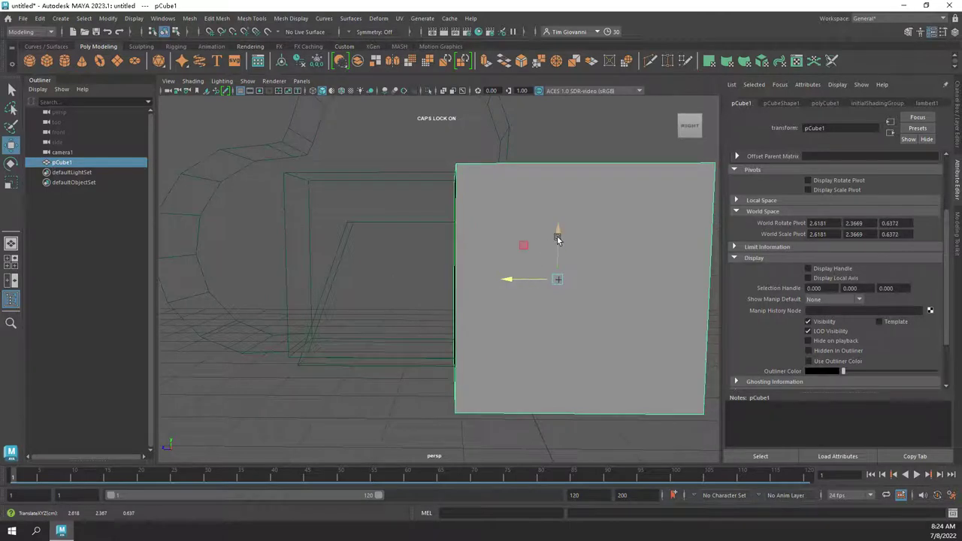
drag(557, 236, 557, 236)
drag(511, 278, 510, 280)
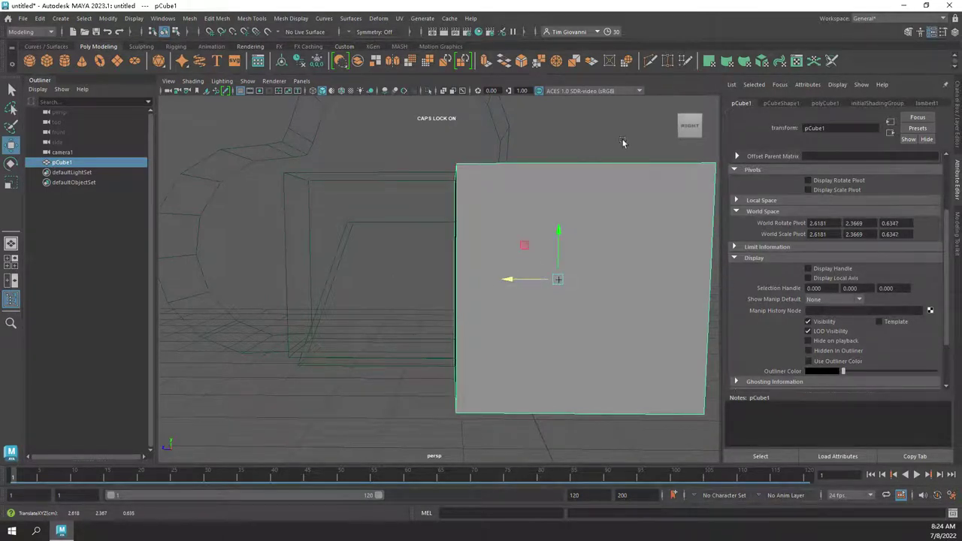
alt+drag(622, 141, 529, 131)
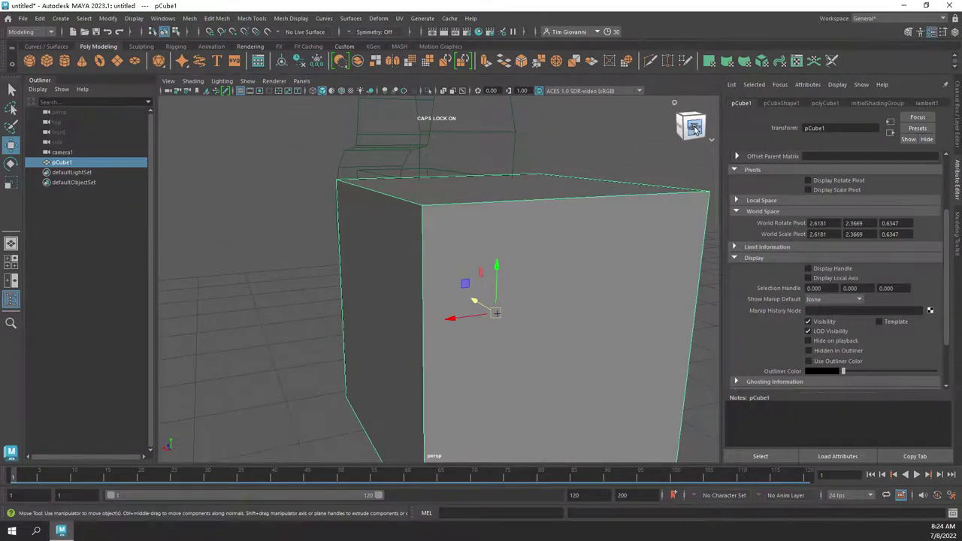
Step: From the top view, nudge the cube along Z onto camera1's pivot, to about Z 0.632
click(690, 118)
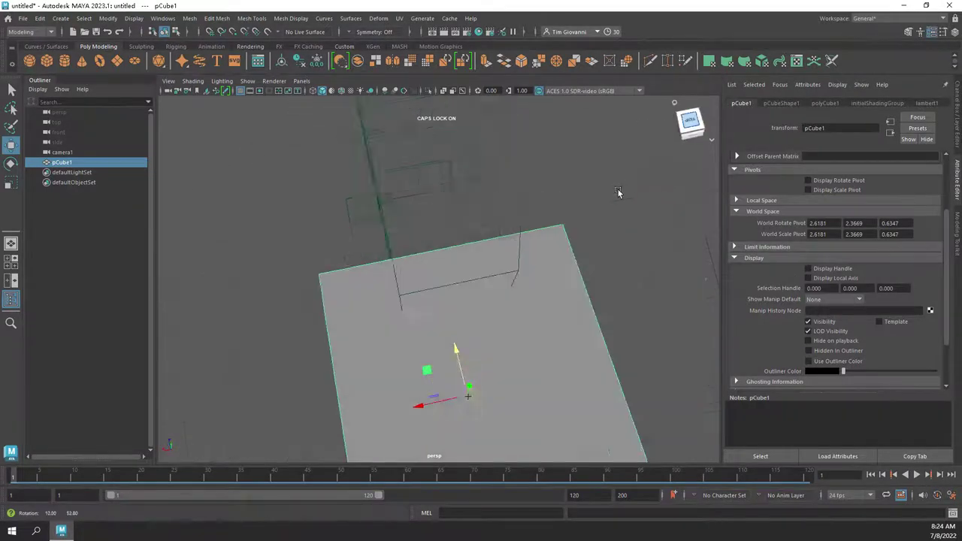
click(690, 123)
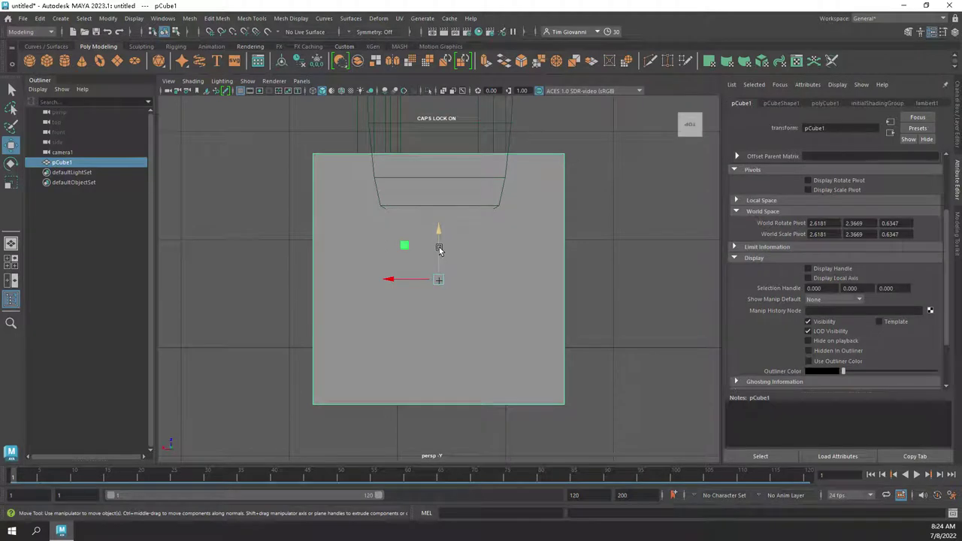
drag(440, 247, 440, 251)
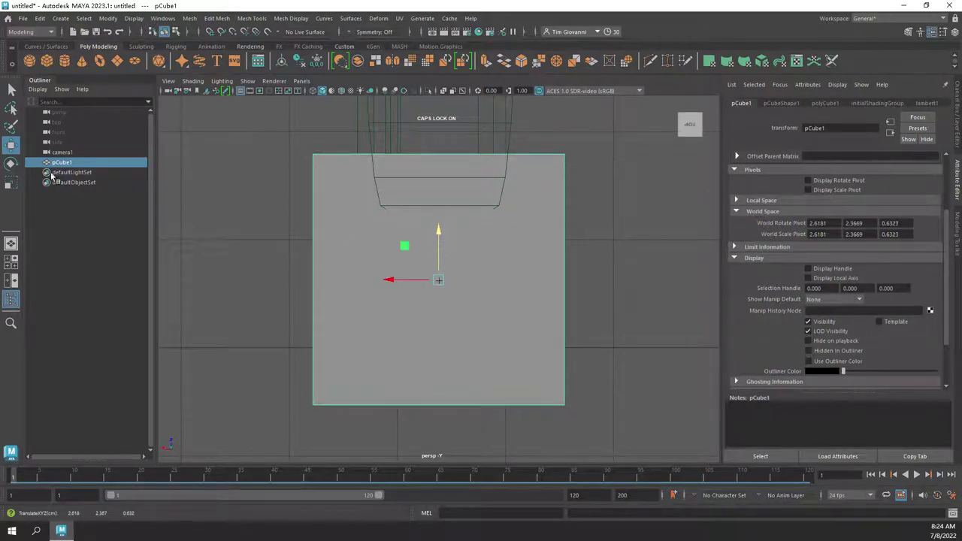
Step: Rename the cube pCube1 as REF_POINT
right_click(64, 163)
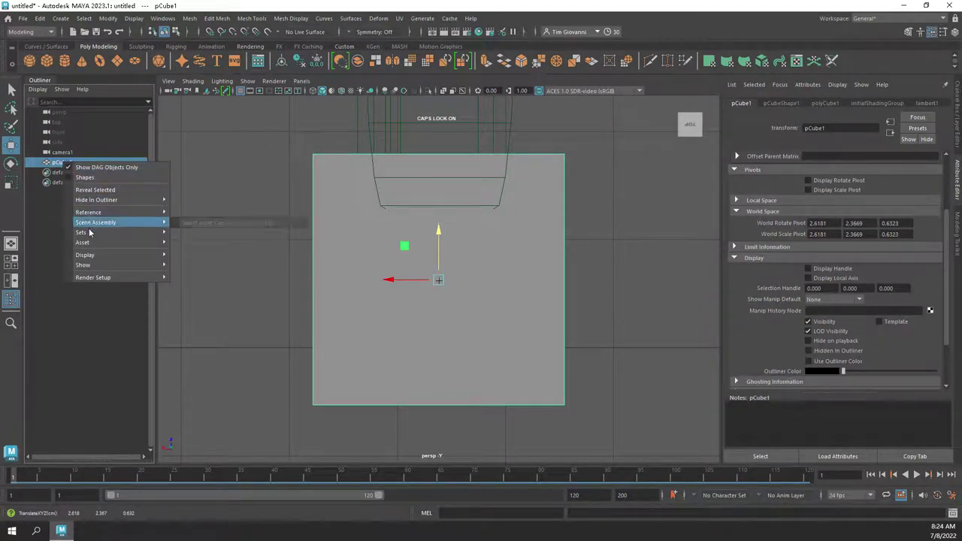
mouse_move(81, 278)
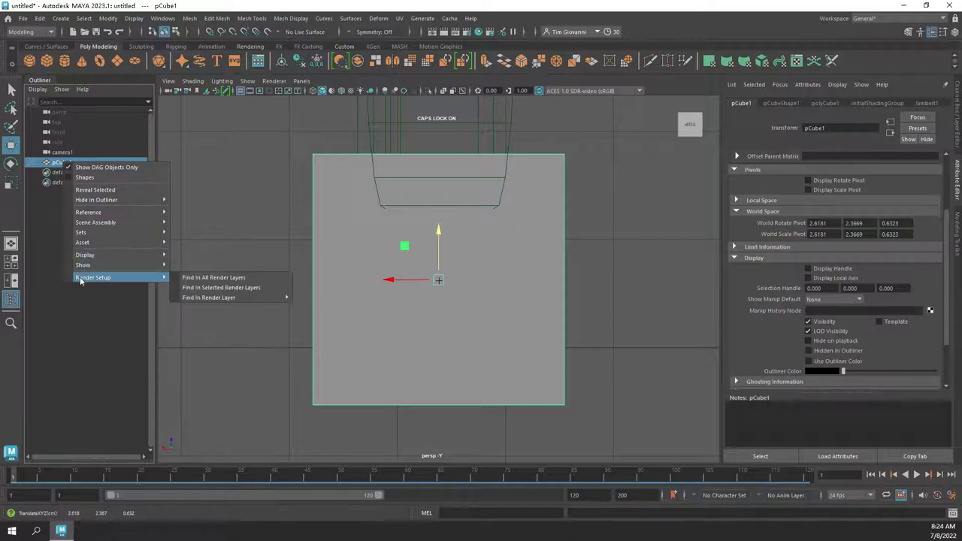
double_click(58, 164)
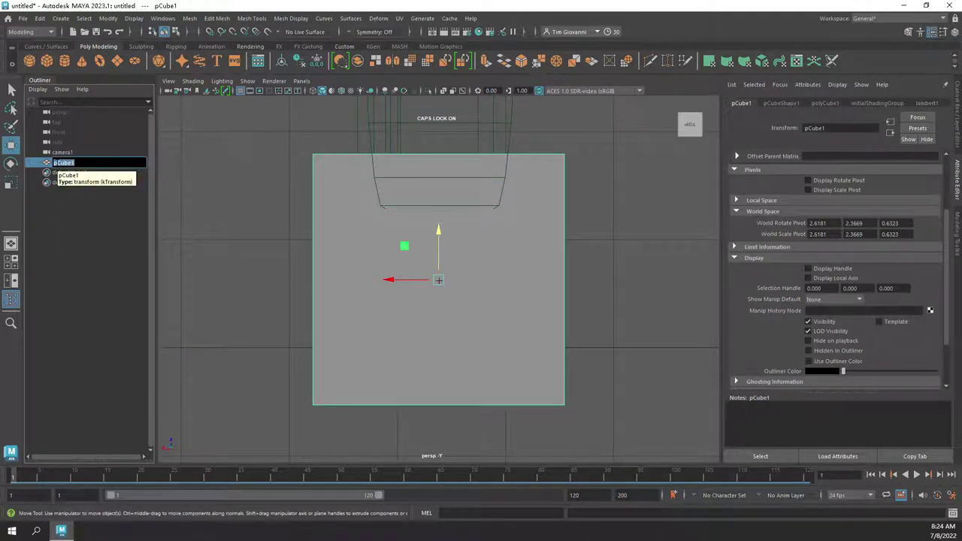
text(REF_POINT)
key(Return)
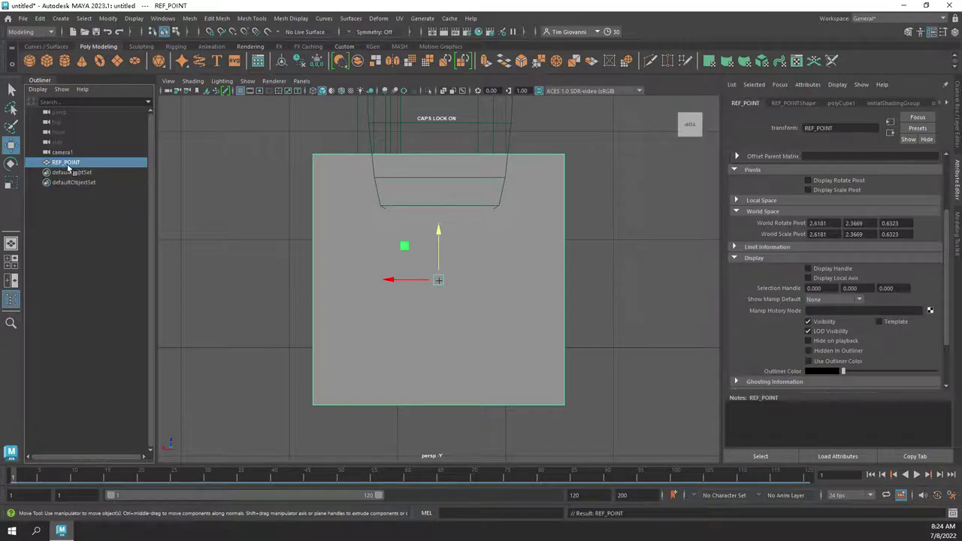
Step: Parent REF_POINT under camera1 and clear the selection
ctrl+click(68, 152)
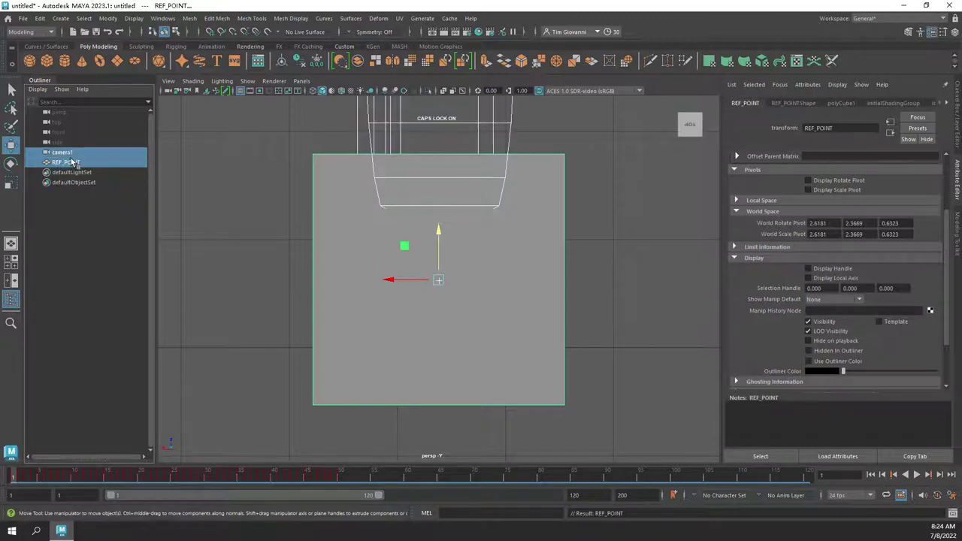
click(69, 161)
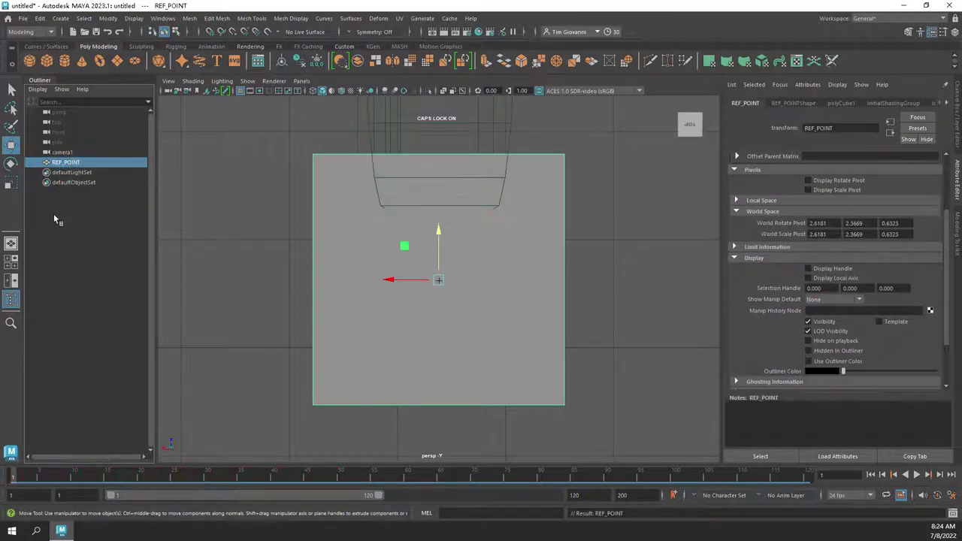
ctrl+click(68, 152)
key(p)
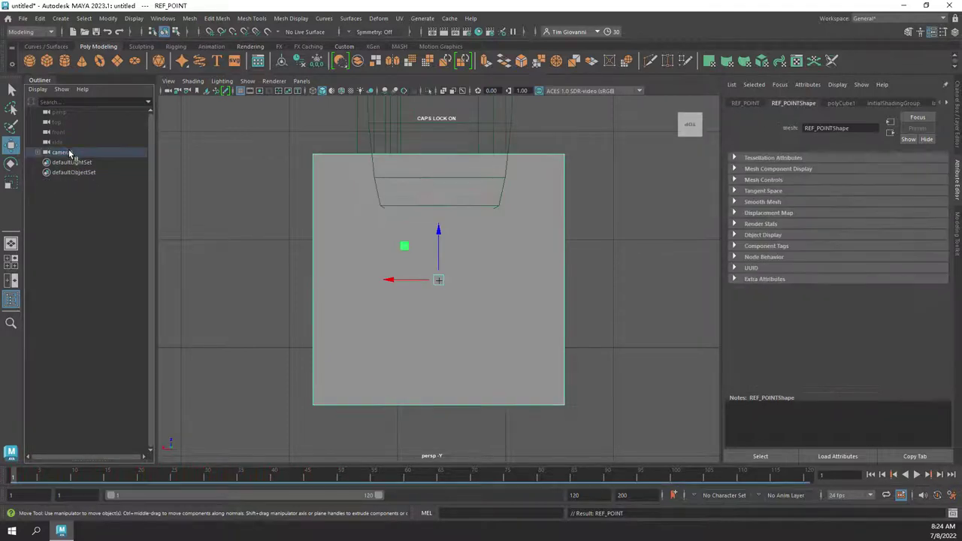
scroll(374, 291, down, 6)
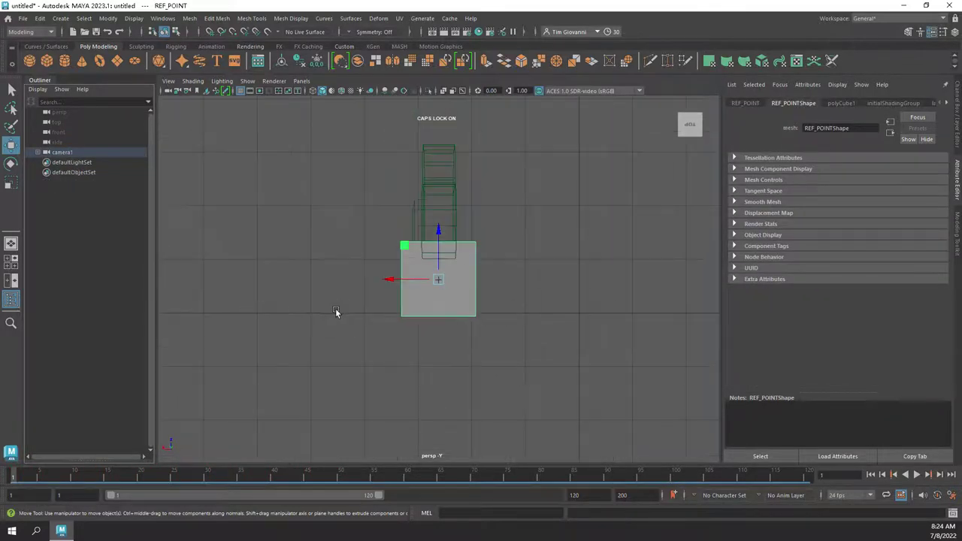
click(511, 149)
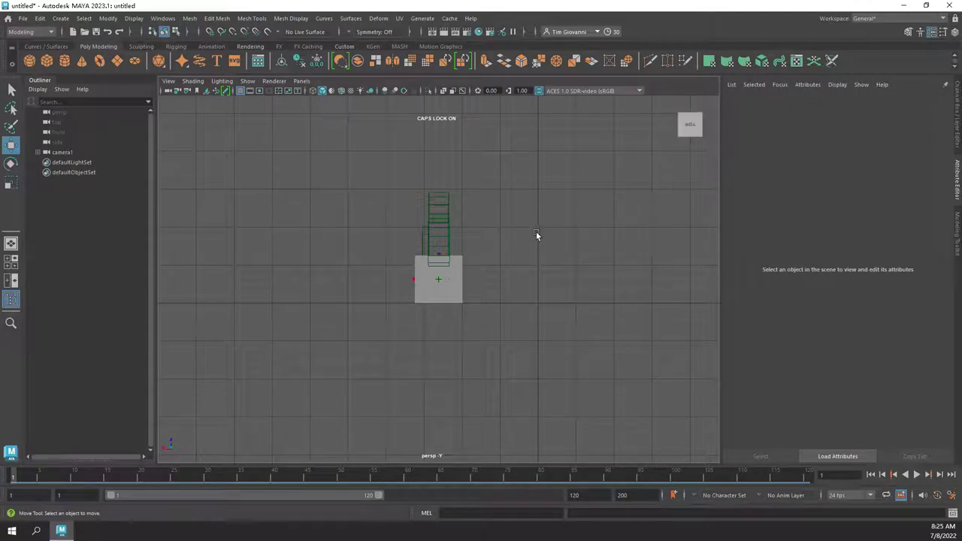
Step: Expand camera1 to show its child object and rename the camera as NULL_OBJ_CTL
mouse_move(701, 143)
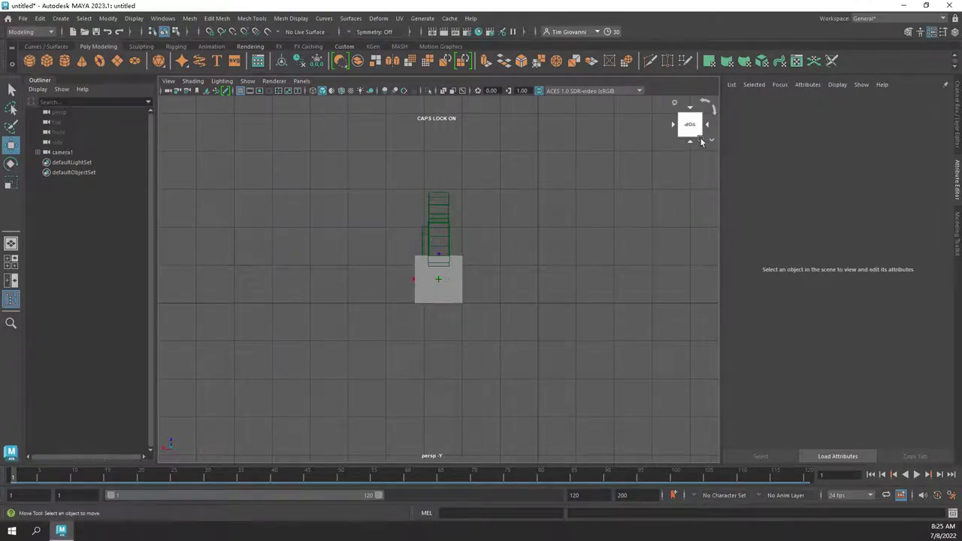
click(36, 151)
click(49, 151)
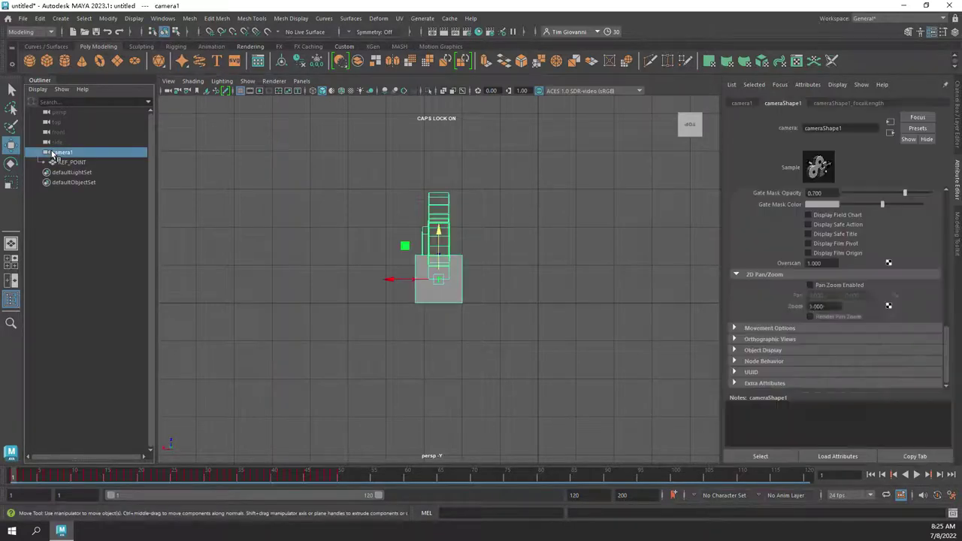
right_click(52, 150)
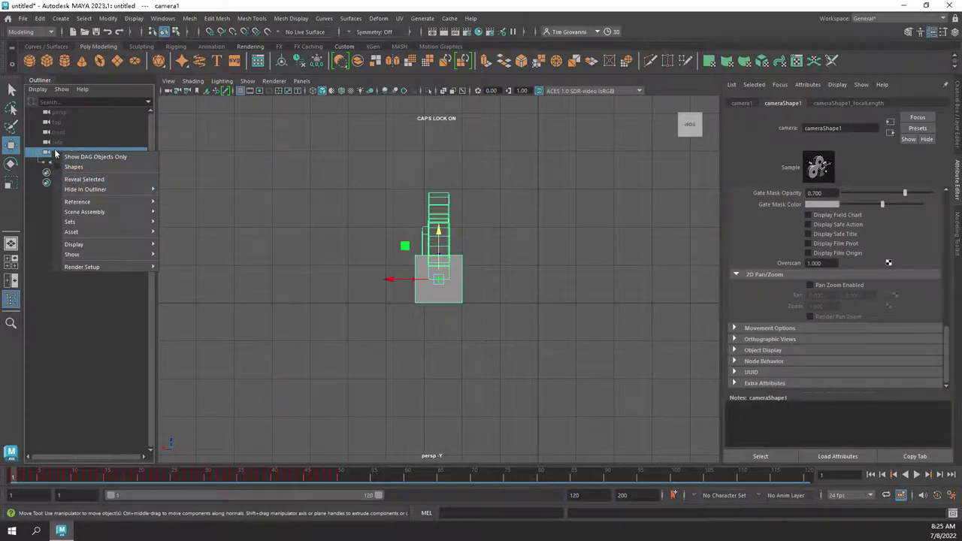
click(55, 153)
double_click(60, 153)
text(NULL OBJ)
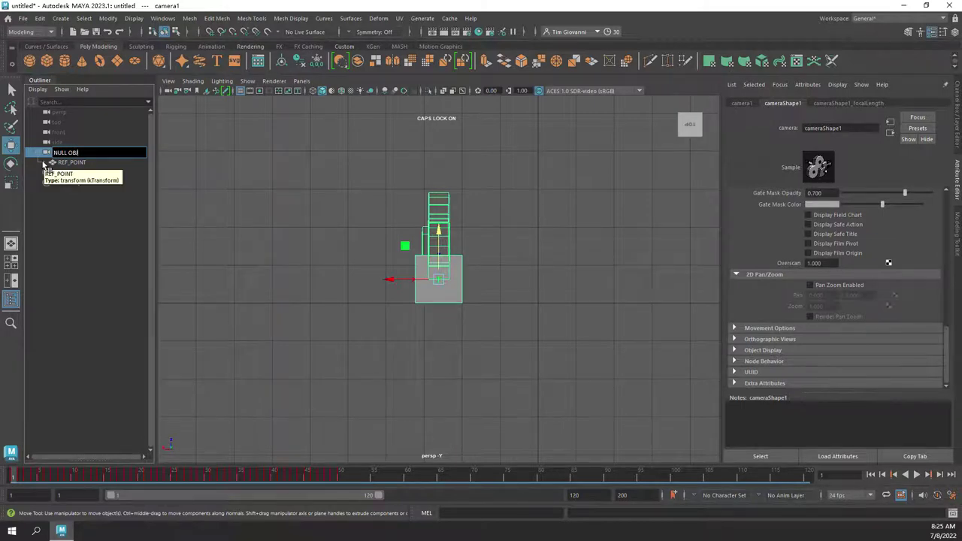
text(LL_OBJ_CTL)
key(Return)
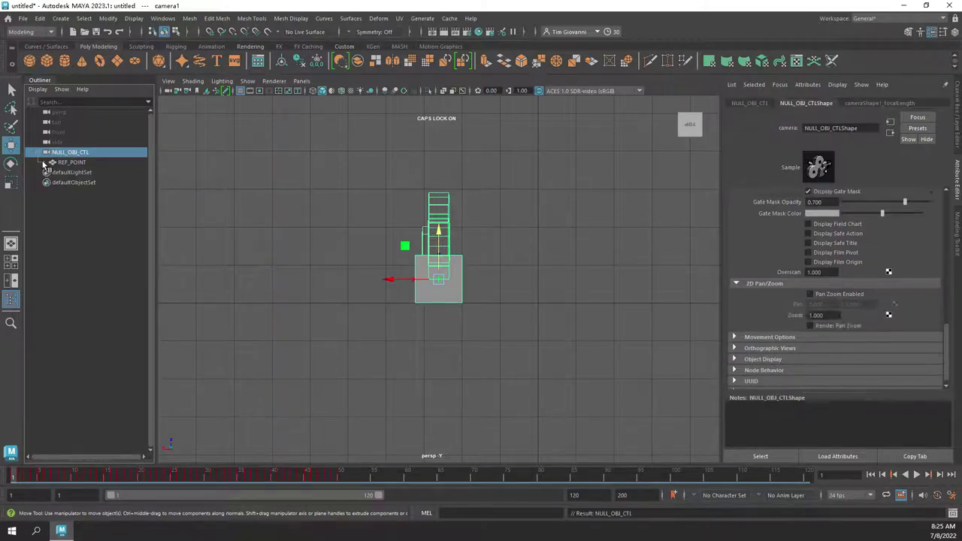
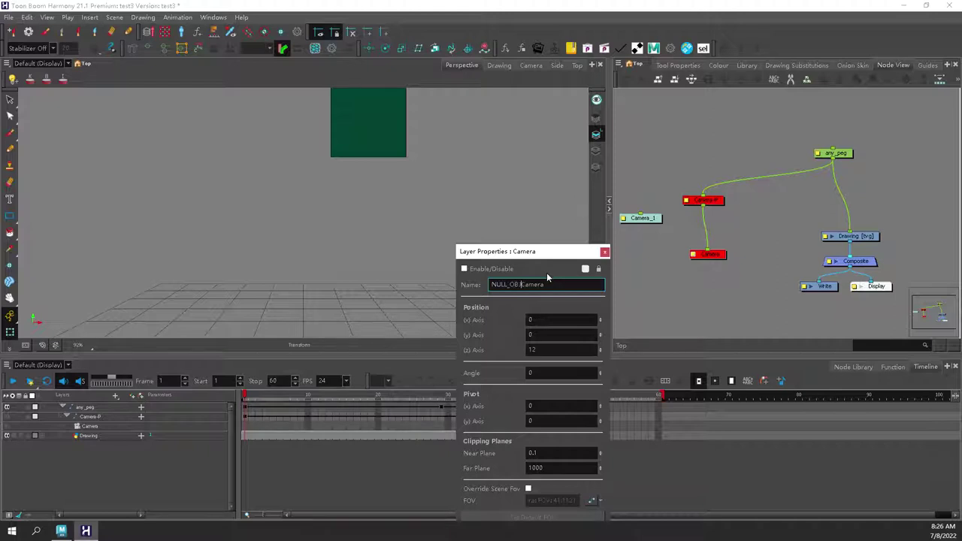
Step: Rename the original camera node NULL_OBJ_Camera and its parent peg NULL_PEG
key(Return)
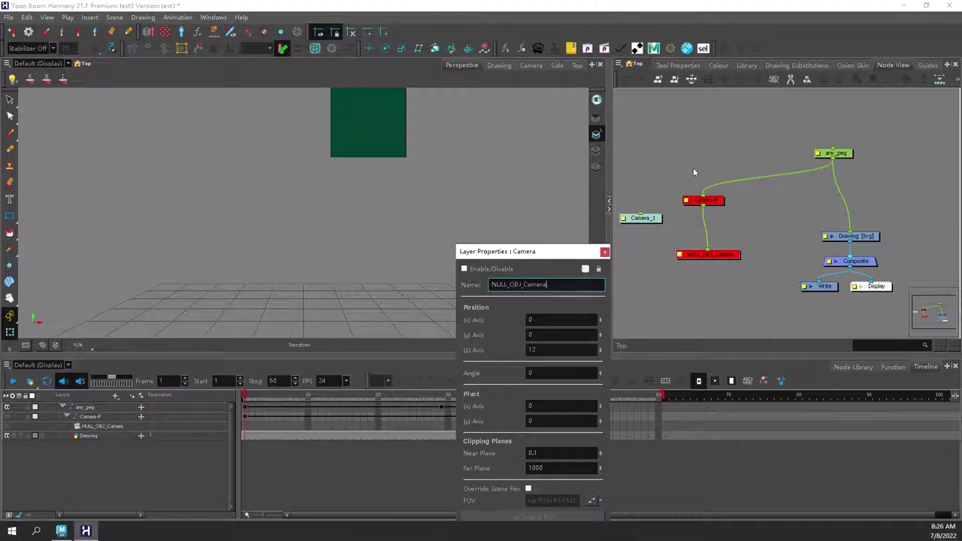
click(688, 201)
drag(529, 284, 451, 269)
text(NULL)
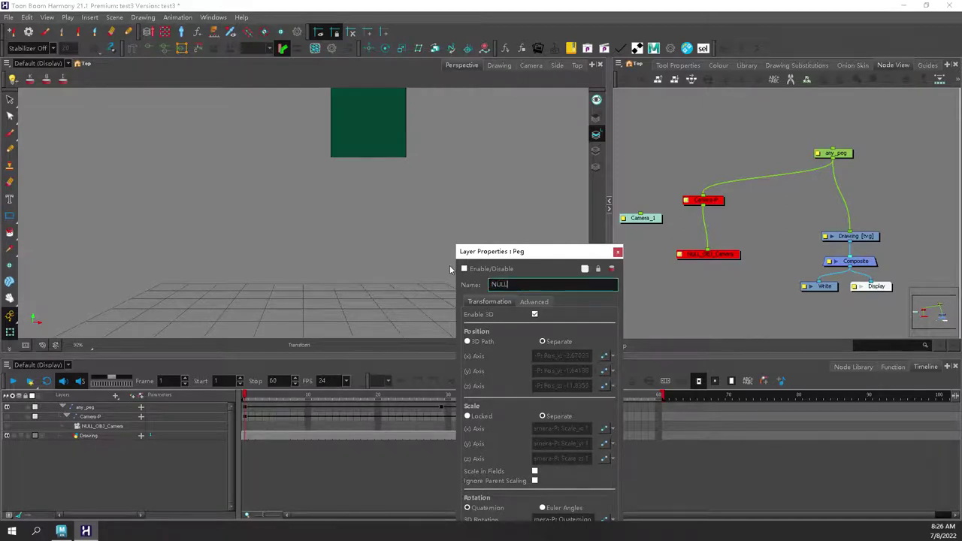
text(_PEG)
key(Return)
Step: Place the Camera_1 node level with NULL_OBJ_Camera, add a parent peg above it, and close the layer properties
drag(644, 219, 643, 255)
key(ctrl+p)
click(606, 250)
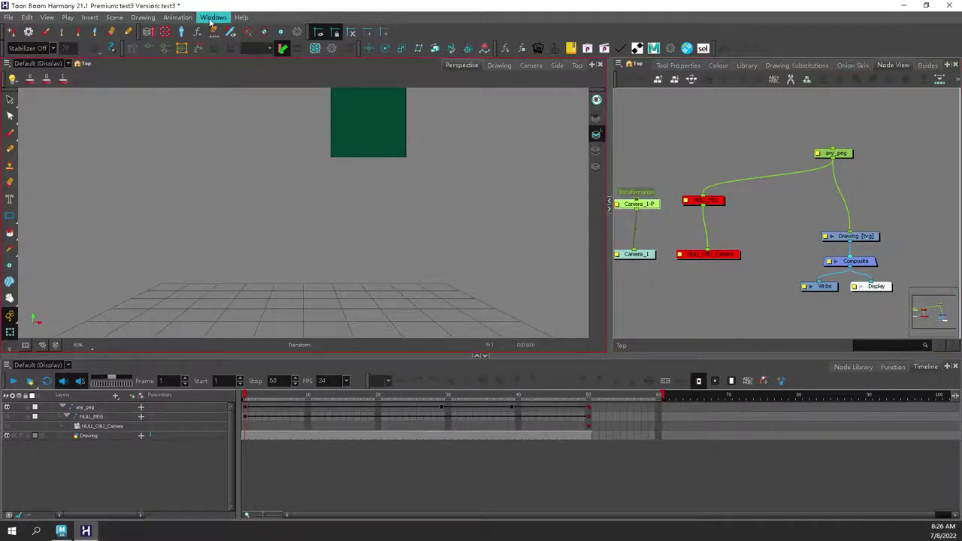
Step: Set Camera_1 as the active scene camera
click(114, 17)
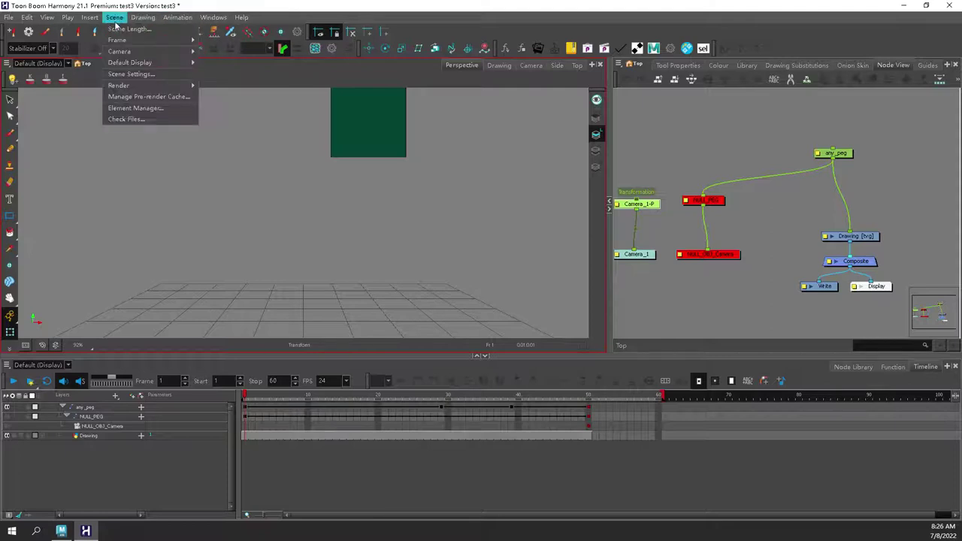
mouse_move(165, 51)
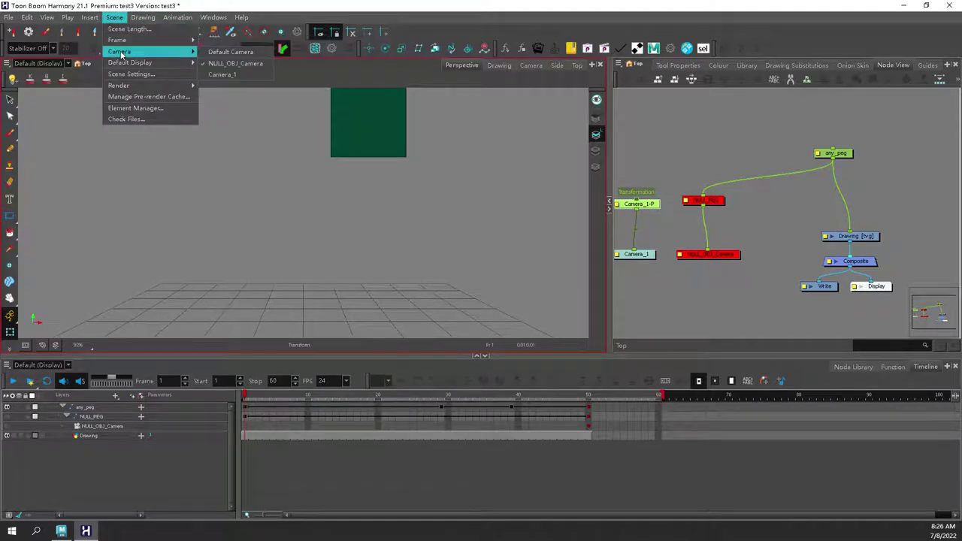
click(228, 75)
click(675, 136)
Step: Show the Camera view and select the Camera_1-P peg so the whole camera frame is visible
click(572, 81)
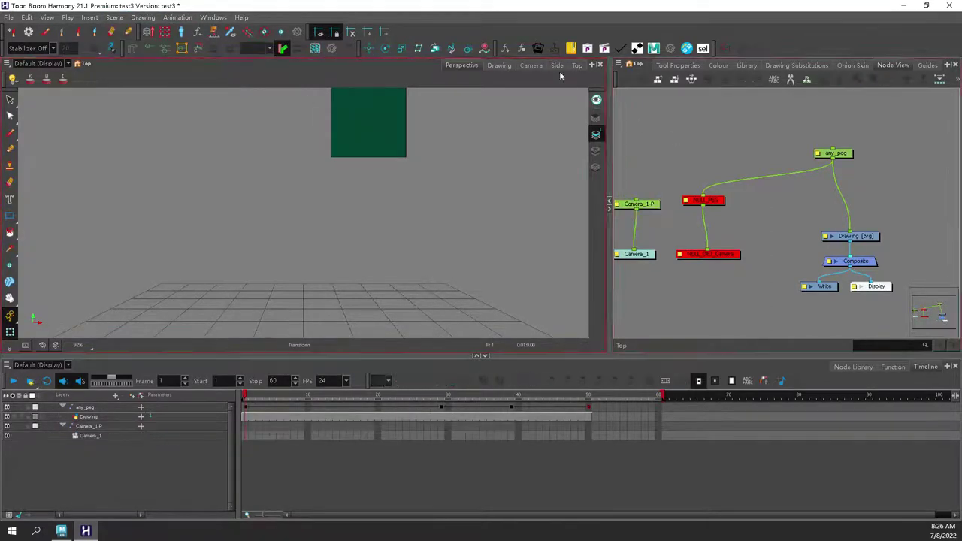
click(529, 65)
click(711, 212)
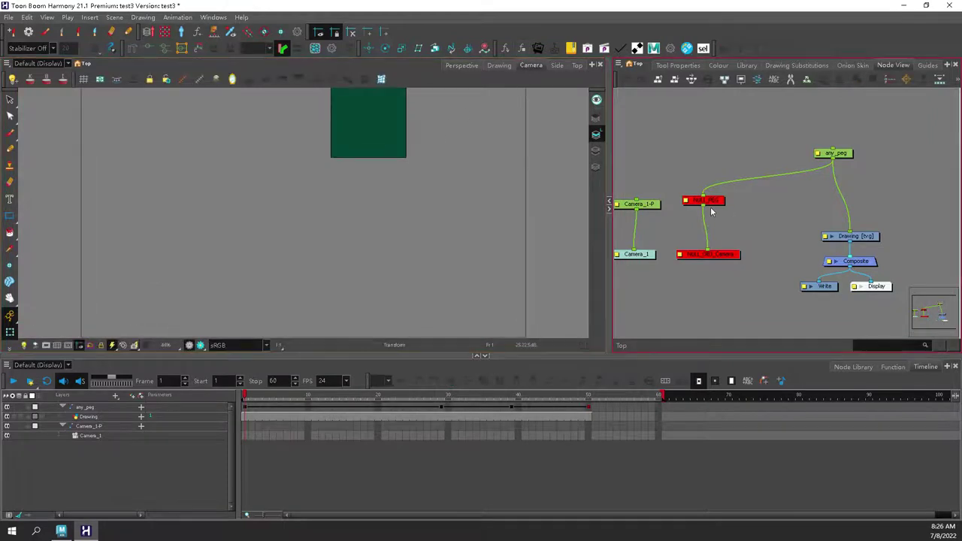
click(651, 204)
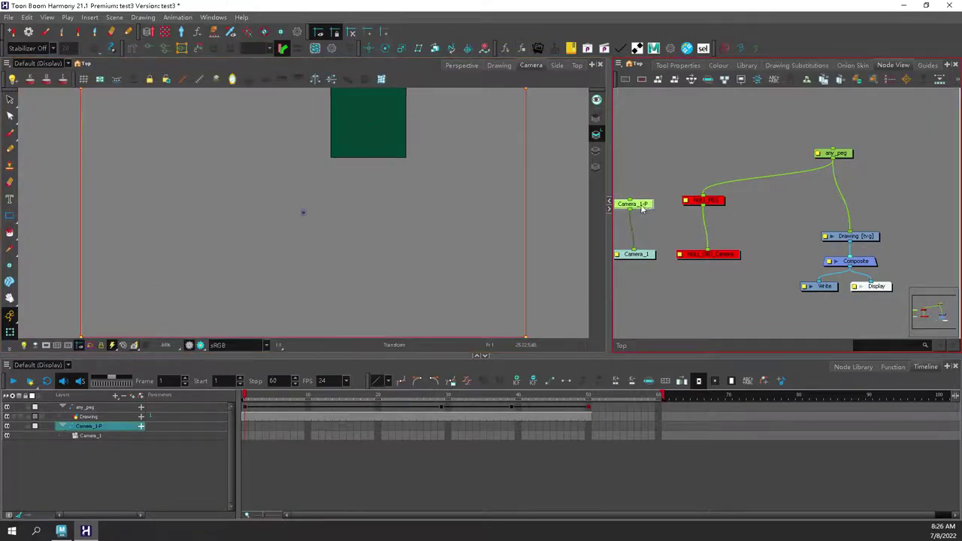
scroll(466, 178, down, 3)
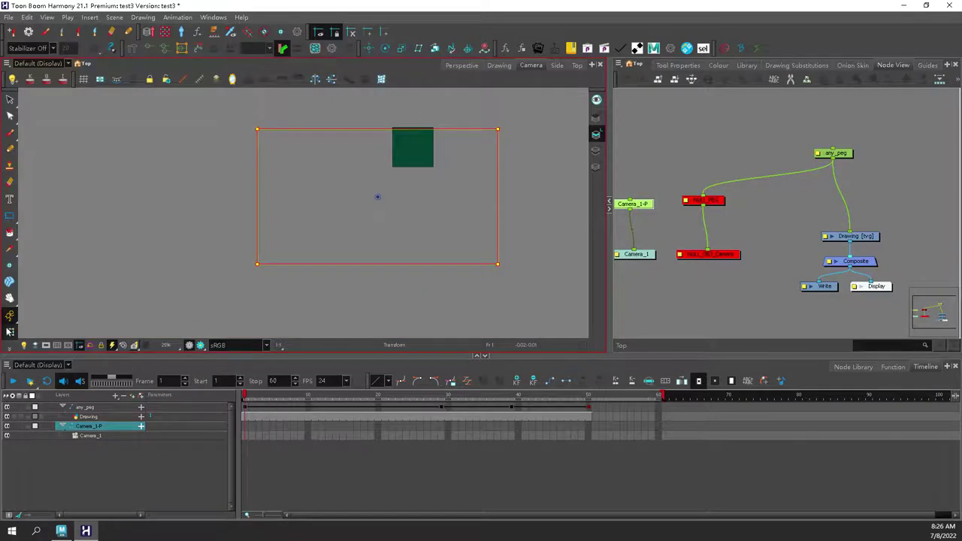
Step: Export the scene camera to the Desktop as a jsonx file named camera_export
click(675, 121)
click(554, 48)
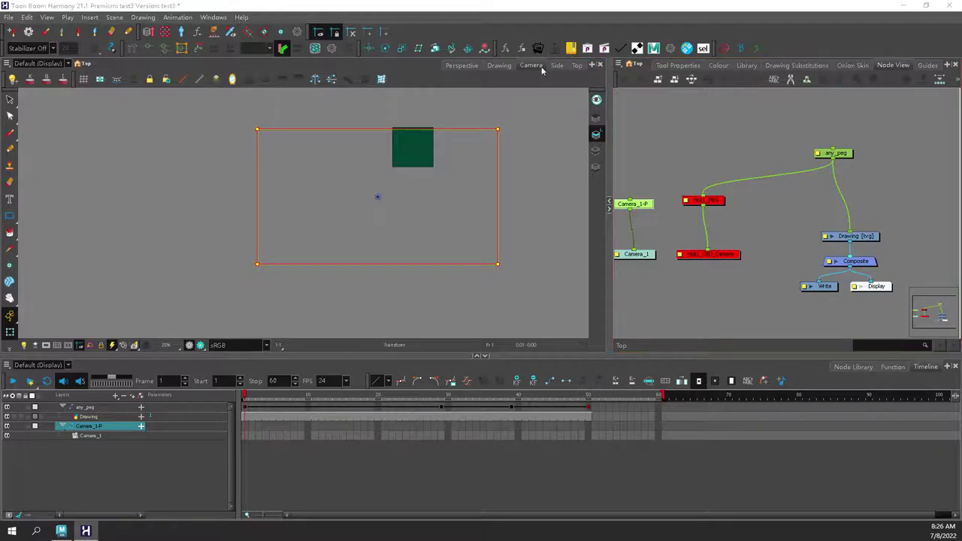
scroll(76, 91, up, 2)
scroll(75, 91, up, 1)
click(72, 87)
click(106, 216)
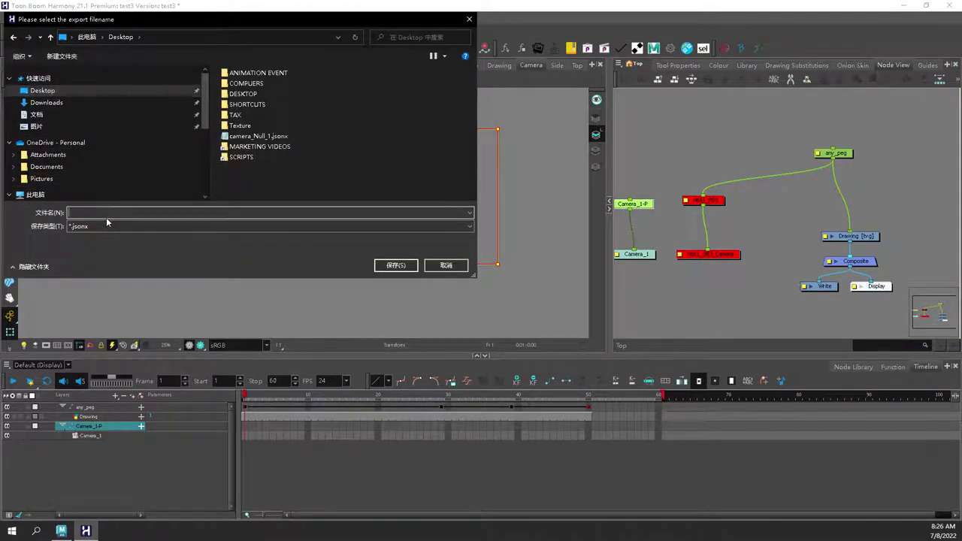
text(CAMERA)
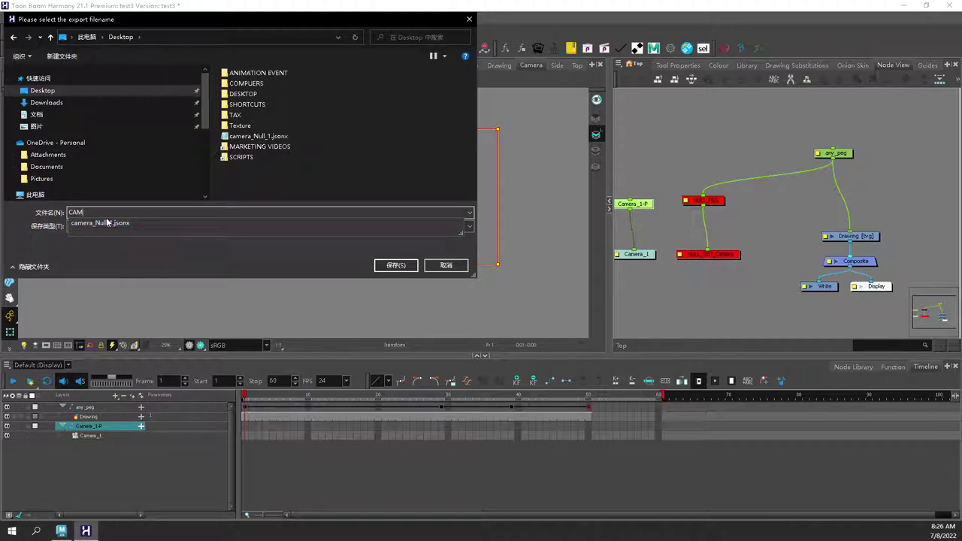
key(BackSpace)
key(BackSpace)
key(BackSpace)
key(BackSpace)
key(BackSpace)
key(BackSpace)
text(camera_)
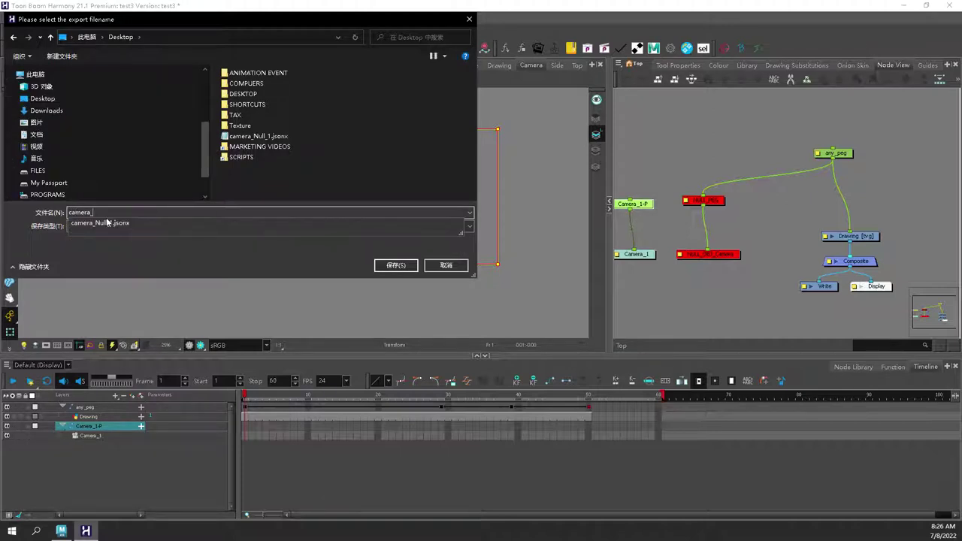
text(export)
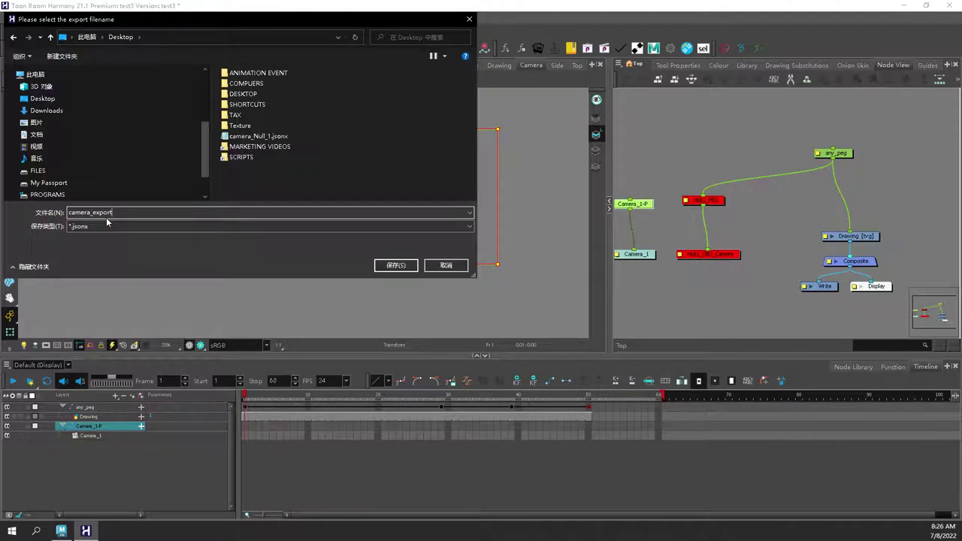
key(Return)
click(525, 235)
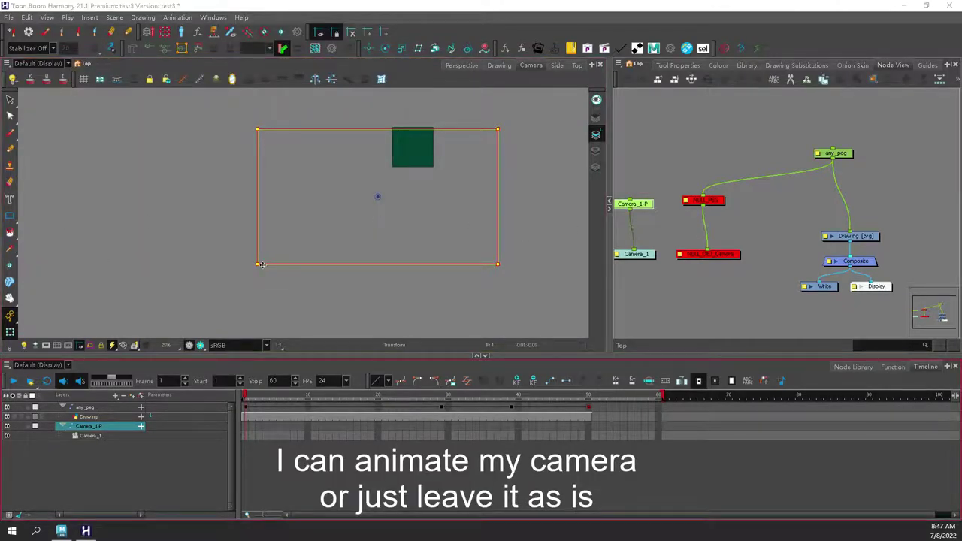
Step: Try enlarging the Camera_1-P camera frame from its lower corner and undo the change
click(259, 263)
drag(265, 262, 163, 297)
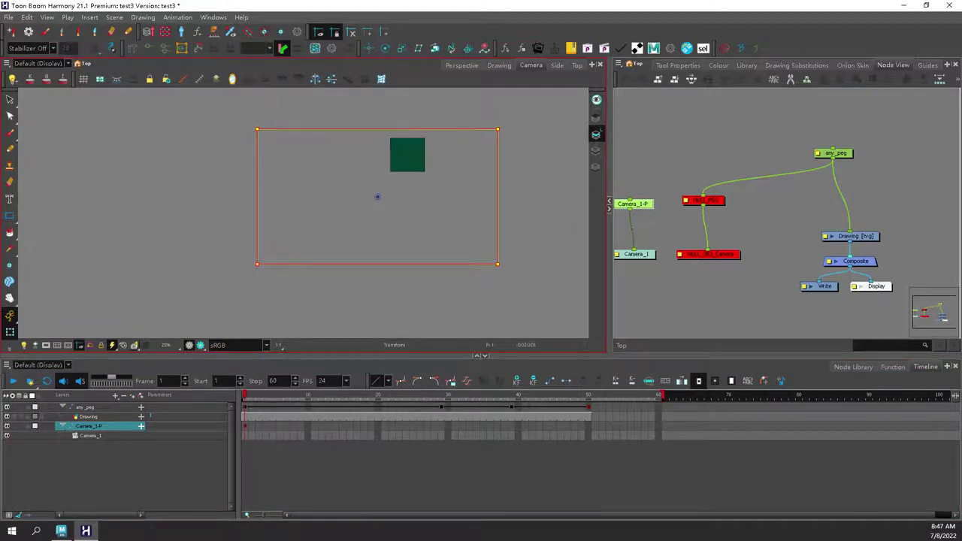
click(27, 17)
click(41, 29)
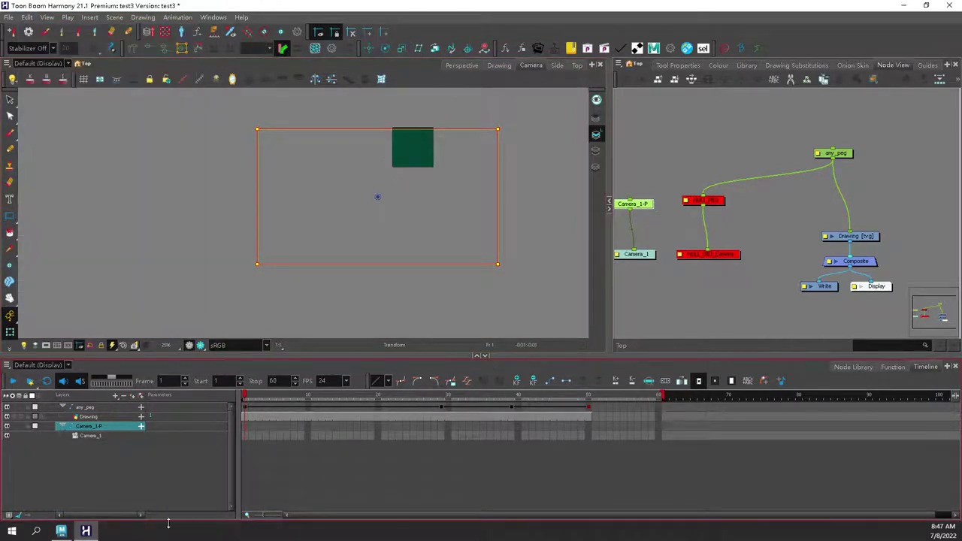
Step: Switch to Maya, run the TB_ImportCamera.py script to import camera_export.jsonx from the Desktop, and close the Script Editor
click(60, 530)
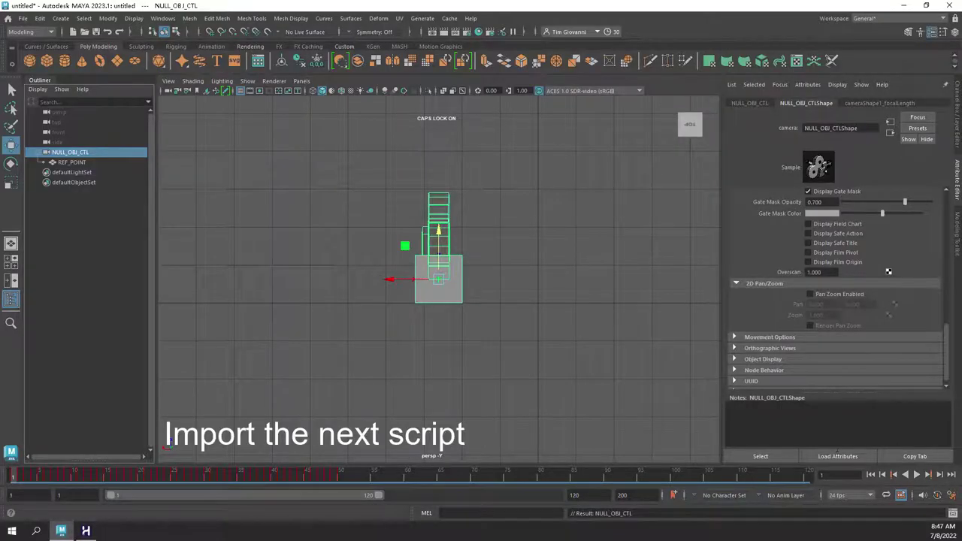
click(952, 513)
right_click(524, 344)
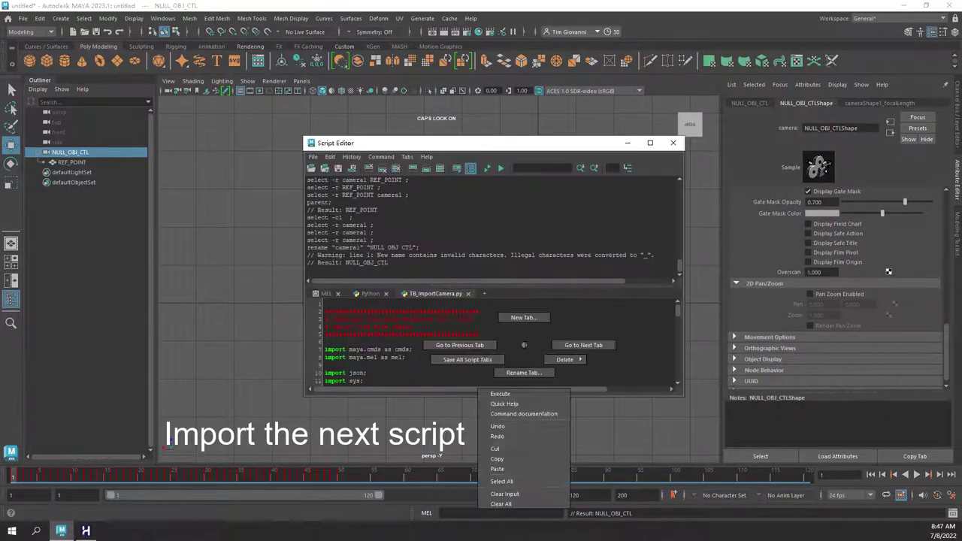
click(525, 412)
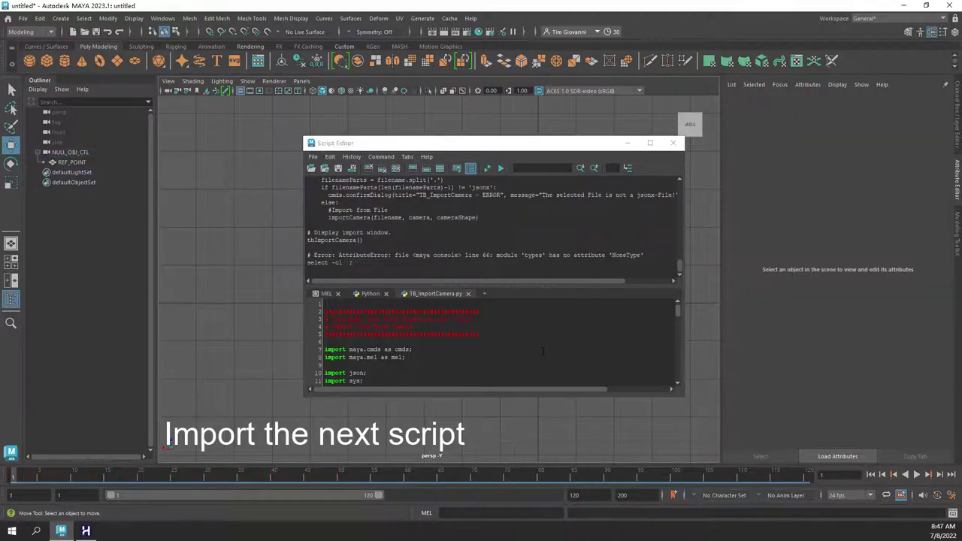
right_click(541, 350)
click(538, 395)
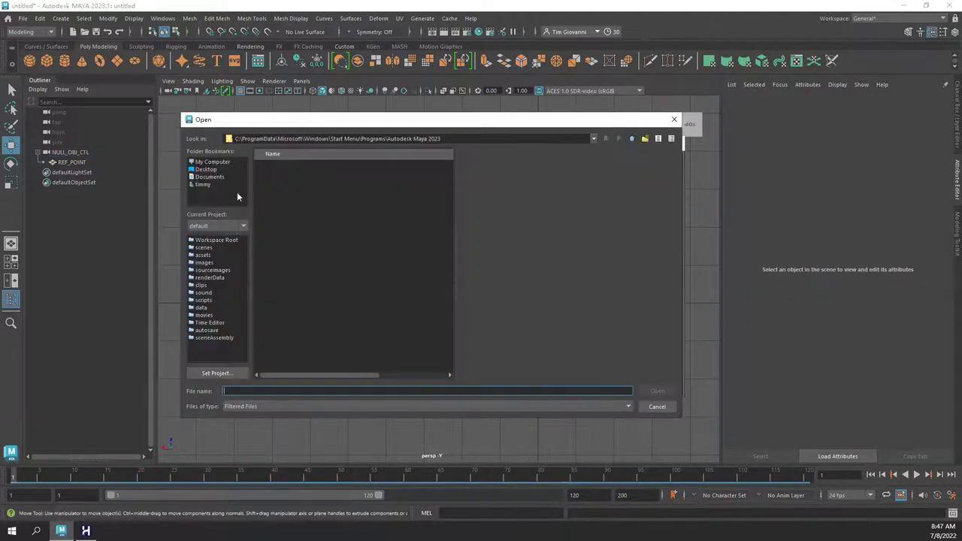
click(207, 169)
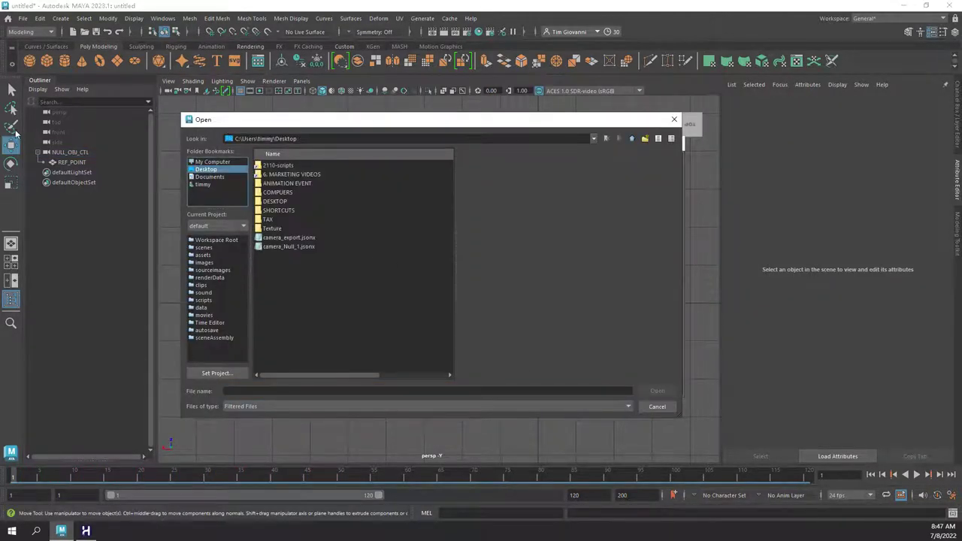
double_click(291, 238)
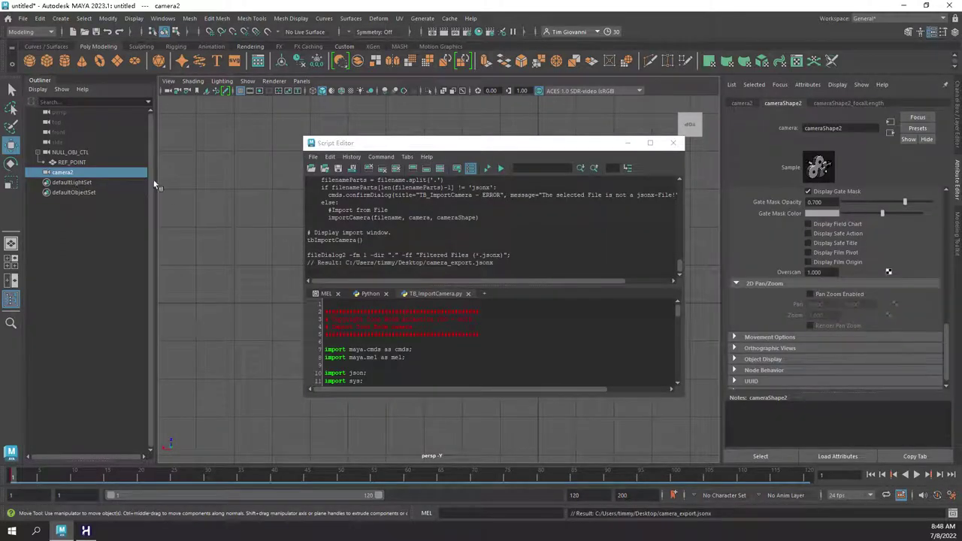
click(672, 143)
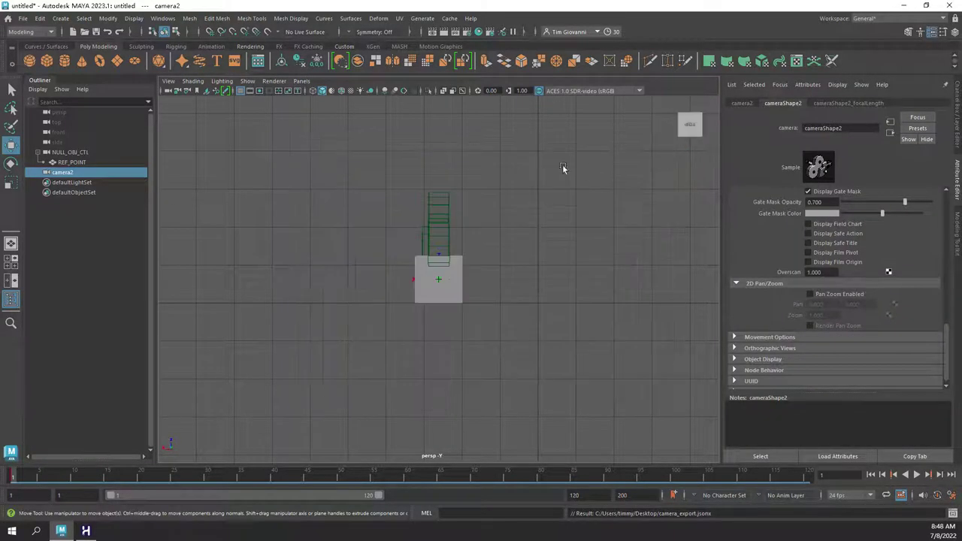
Step: Look through camera2 and play the animation to check the imported camera
click(301, 81)
mouse_move(386, 95)
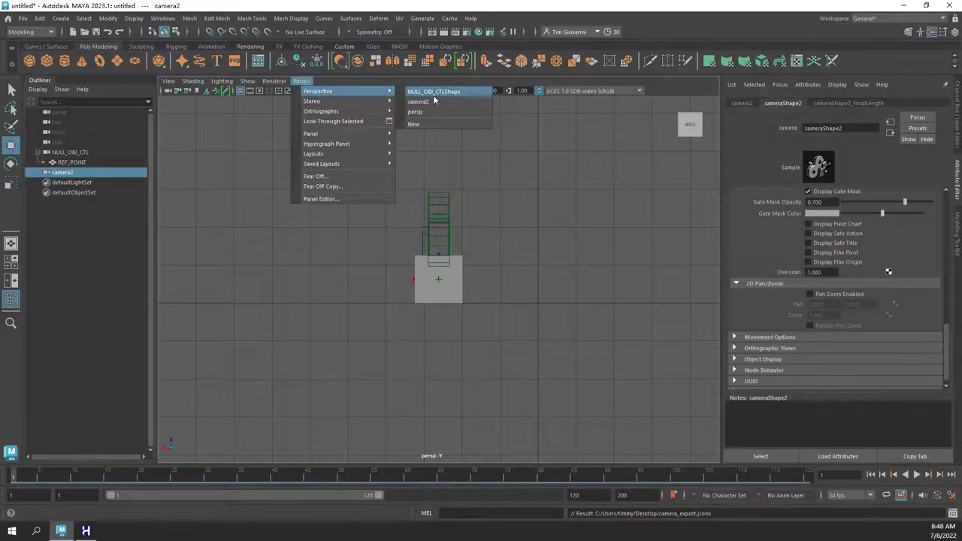
click(417, 101)
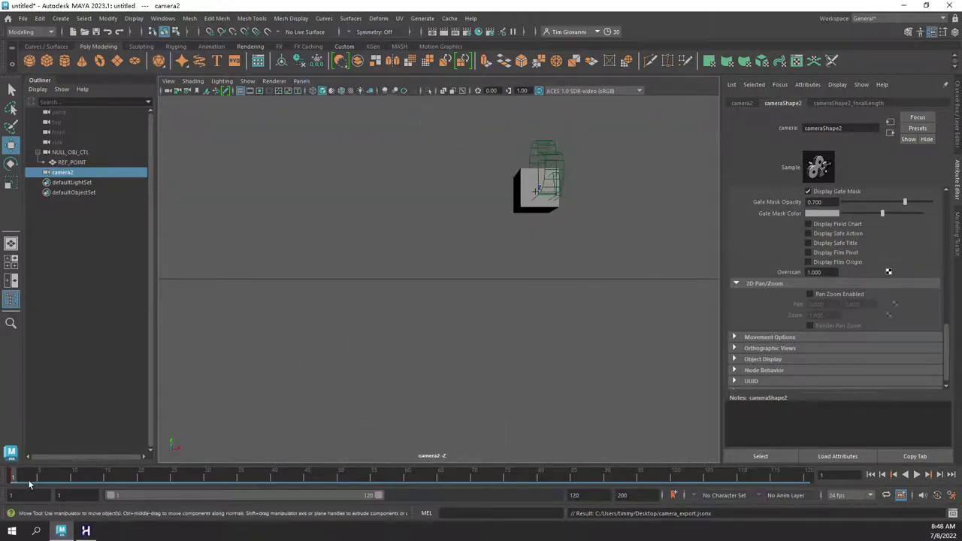
key(alt+v)
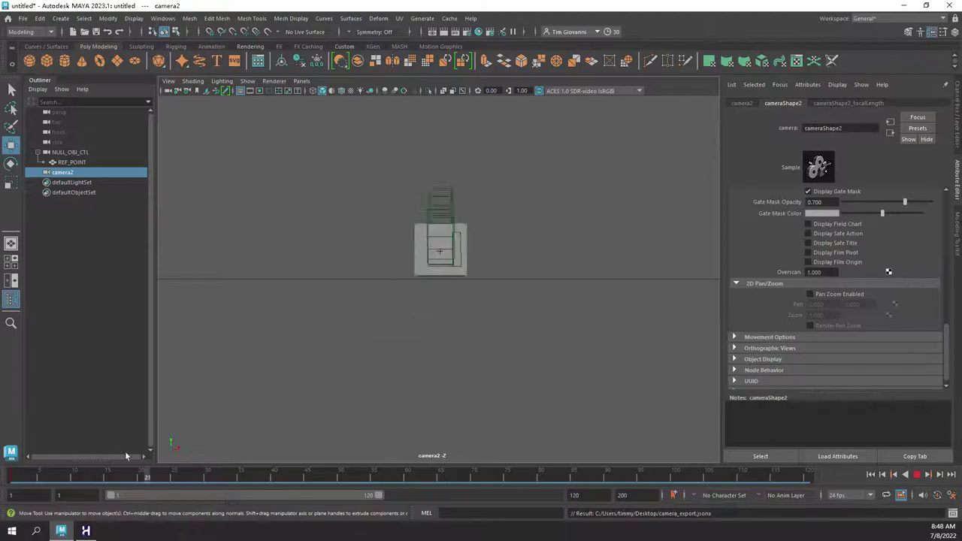
Step: Switch to Toon Boom Harmony and enlarge and reposition the Camera_1-P frame on frame 1 so the green square is centred
click(85, 532)
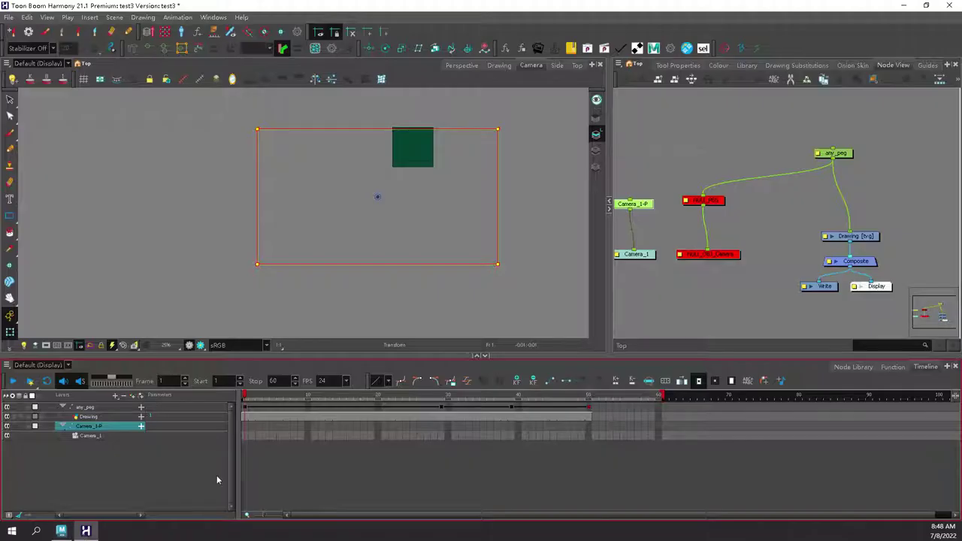
mouse_move(265, 399)
mouse_down()
mouse_move(546, 399)
mouse_move(258, 399)
mouse_up()
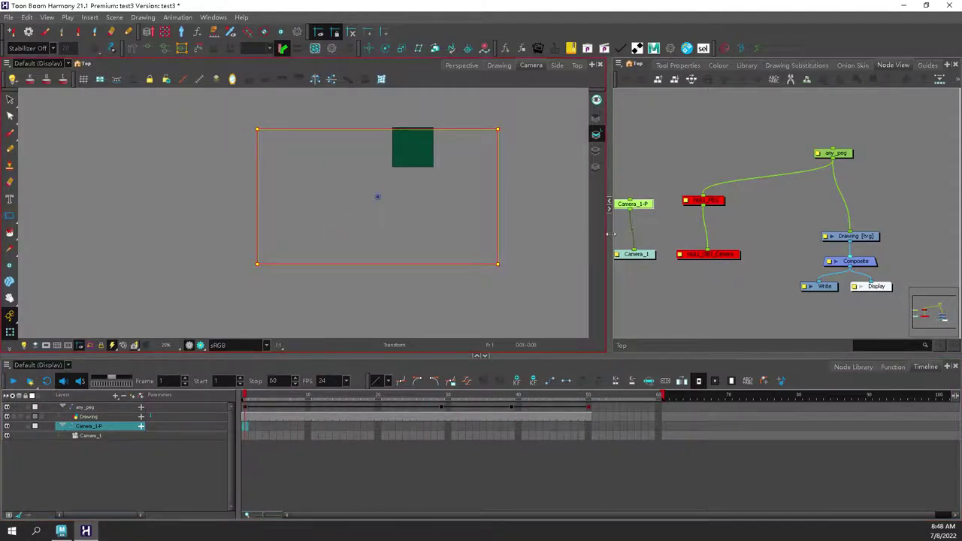
drag(496, 264, 482, 292)
drag(428, 226, 462, 176)
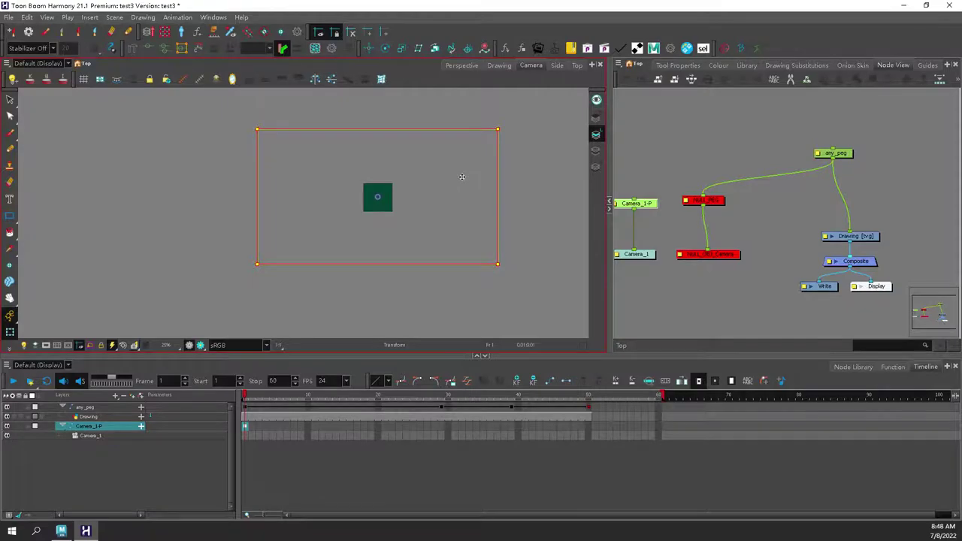
Step: Switch to Maya, delete the imported camera2, and return the viewport to the persp camera
click(60, 530)
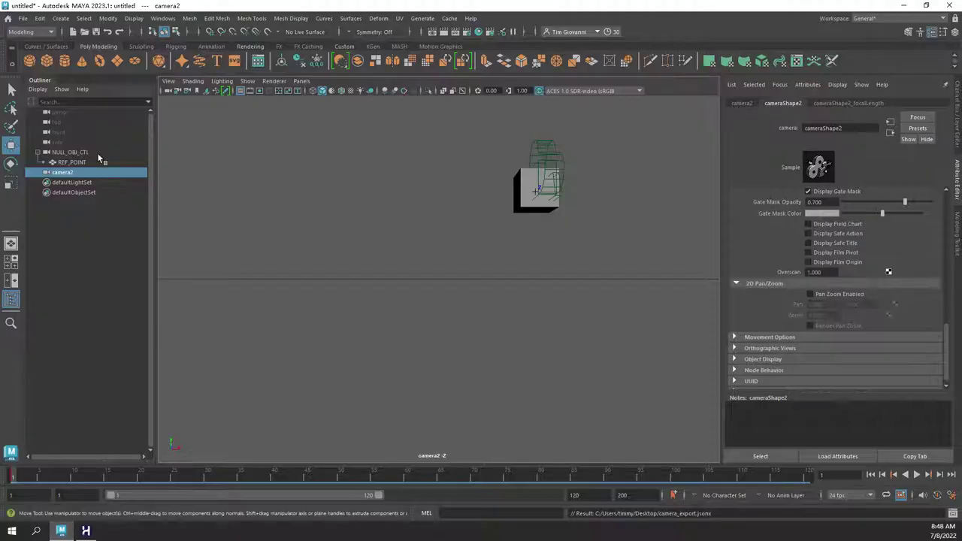
click(60, 163)
click(62, 172)
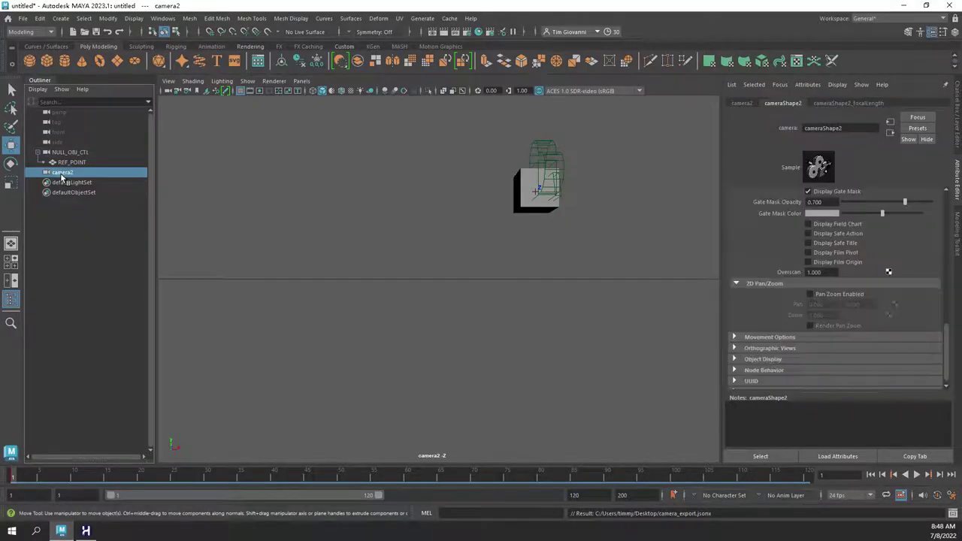
key(Delete)
click(301, 80)
mouse_move(324, 93)
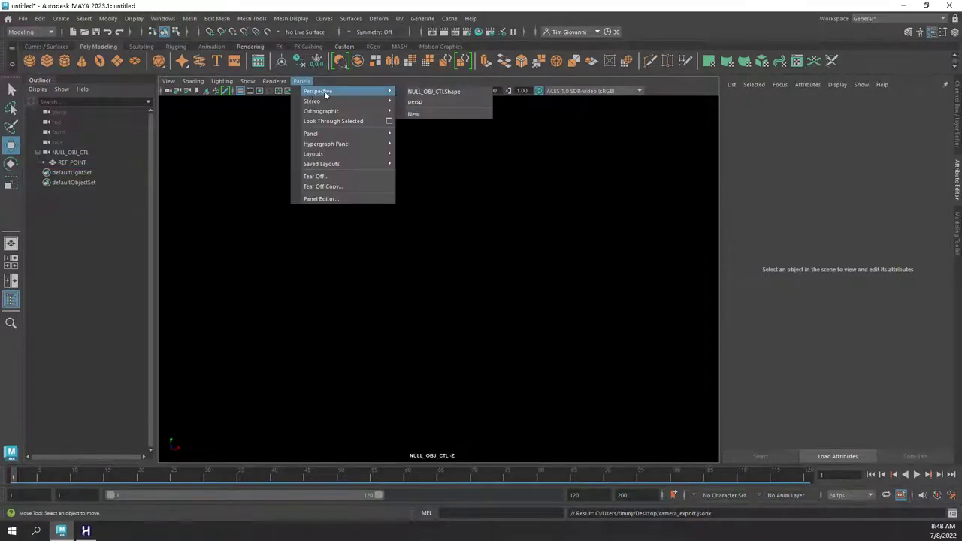
click(413, 102)
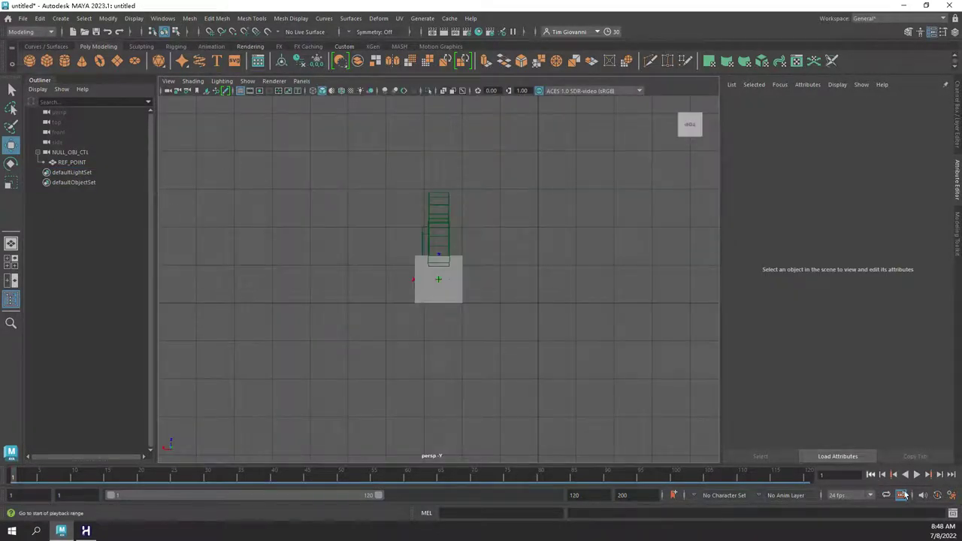
Step: Switch to Toon Boom Harmony and export the repositioned camera over the existing camera_export.jsonx on the Desktop
click(89, 531)
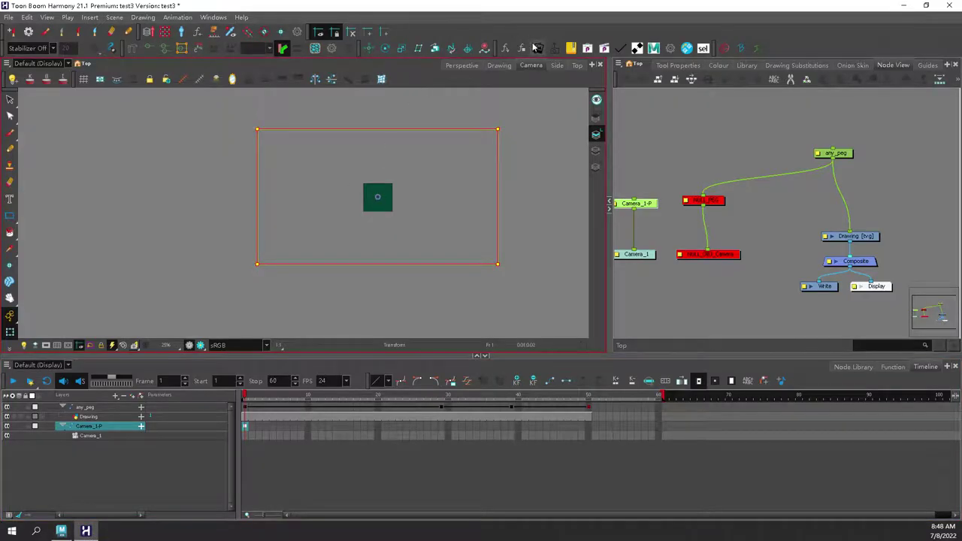
click(551, 50)
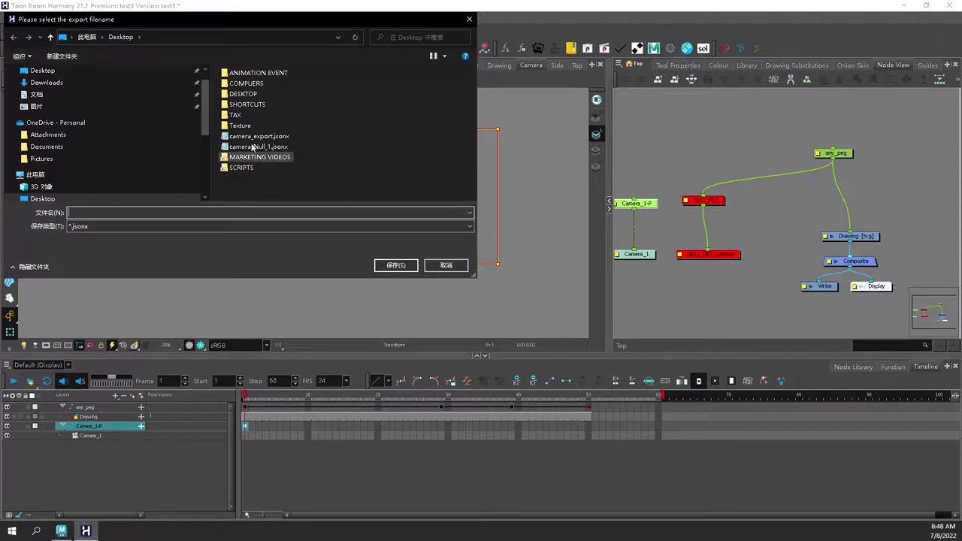
double_click(261, 138)
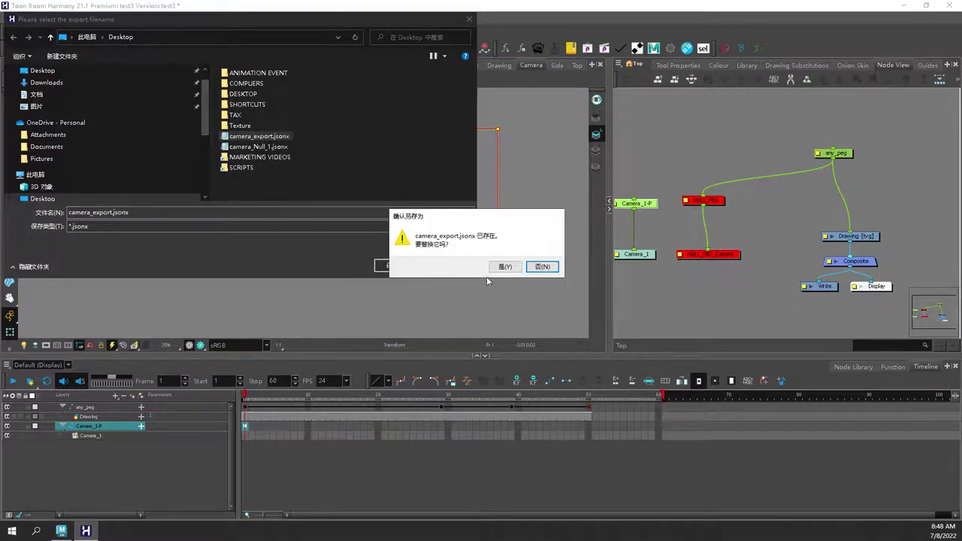
click(503, 266)
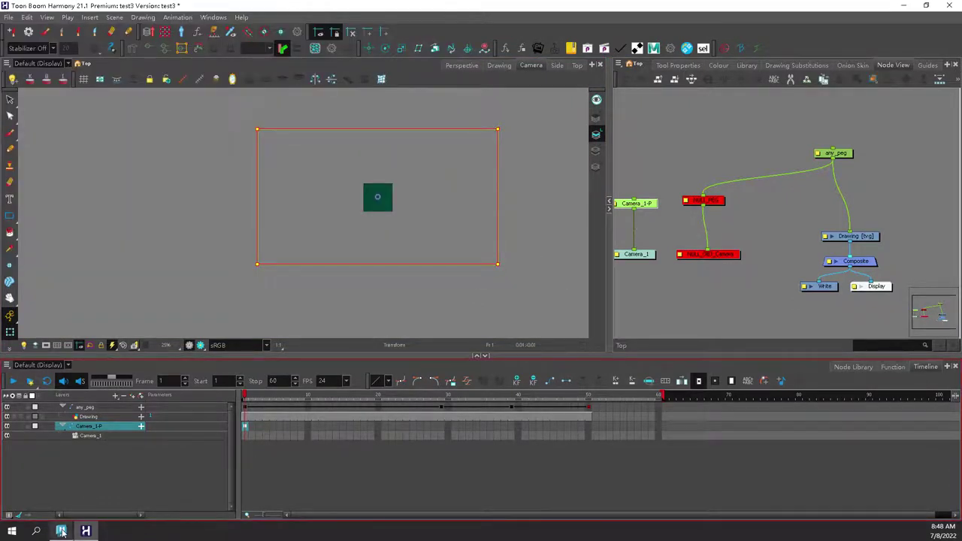
Step: Switch to Maya, run the TB_ImportCamera.py script on the updated camera_export.jsonx from the Desktop, and close the Script Editor
click(62, 531)
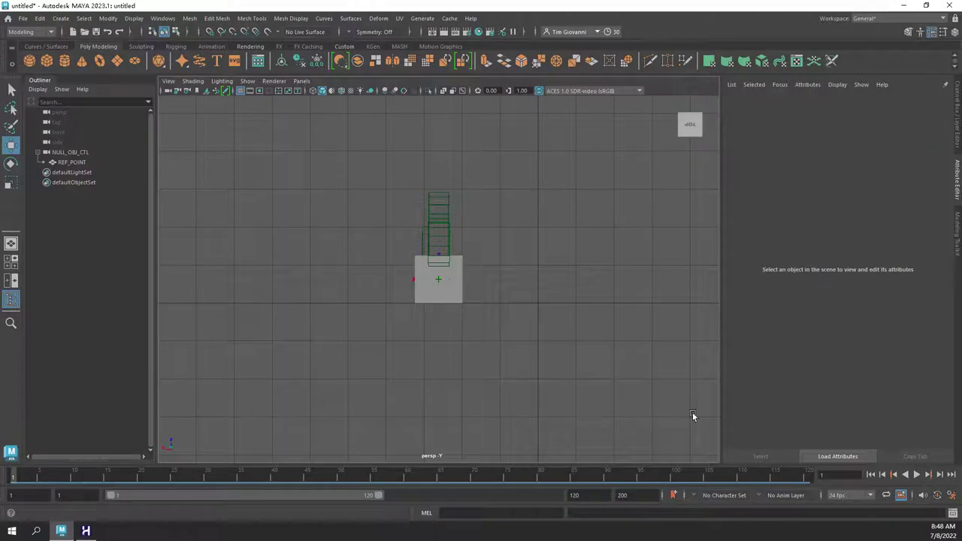
click(952, 512)
right_click(519, 324)
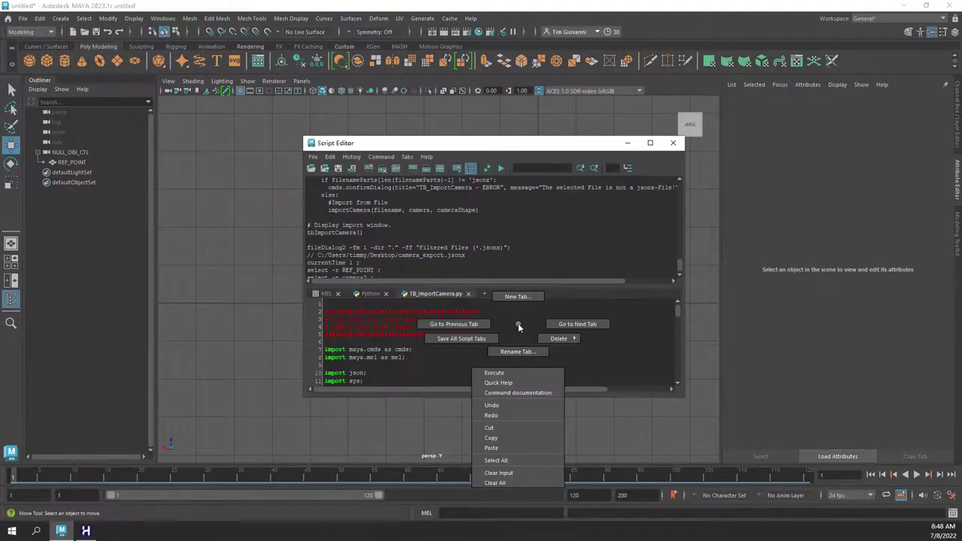
click(520, 368)
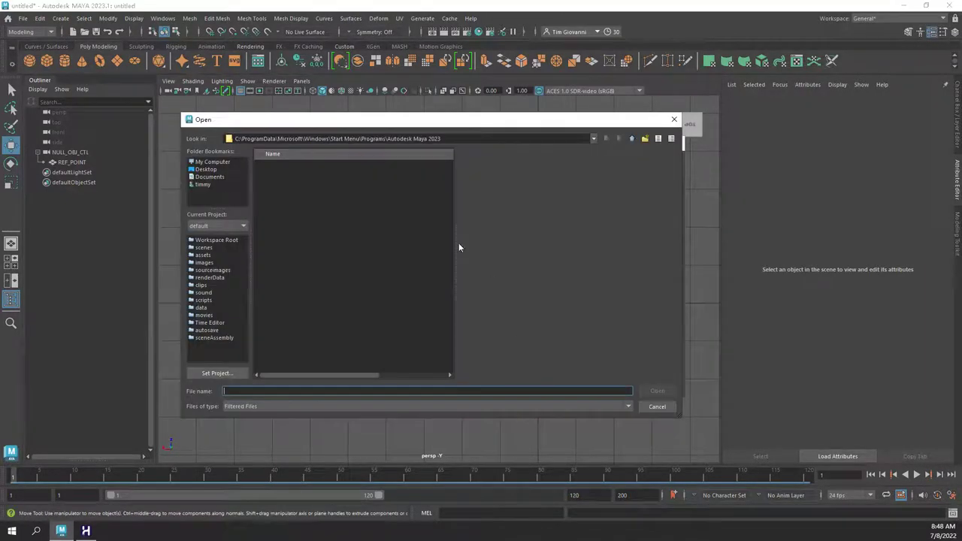
click(205, 170)
double_click(302, 240)
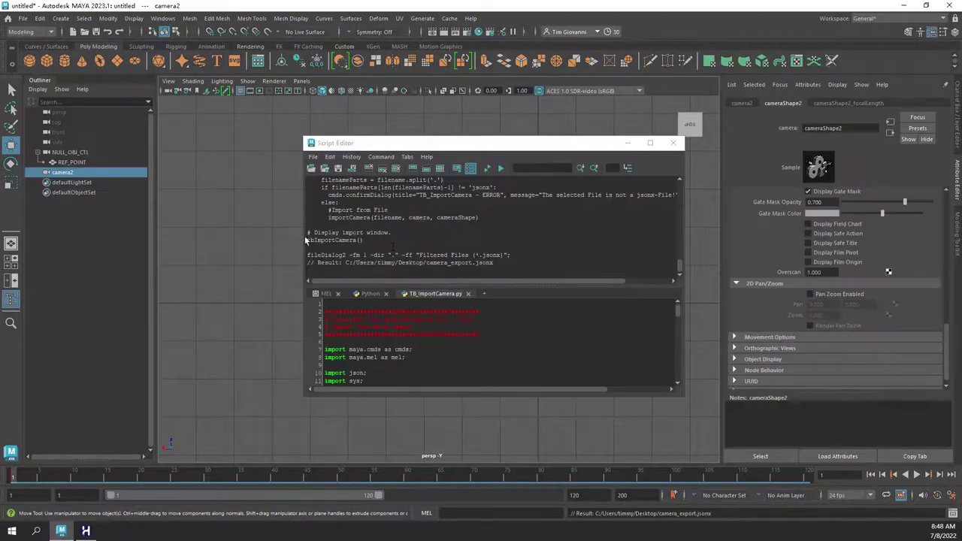
click(672, 142)
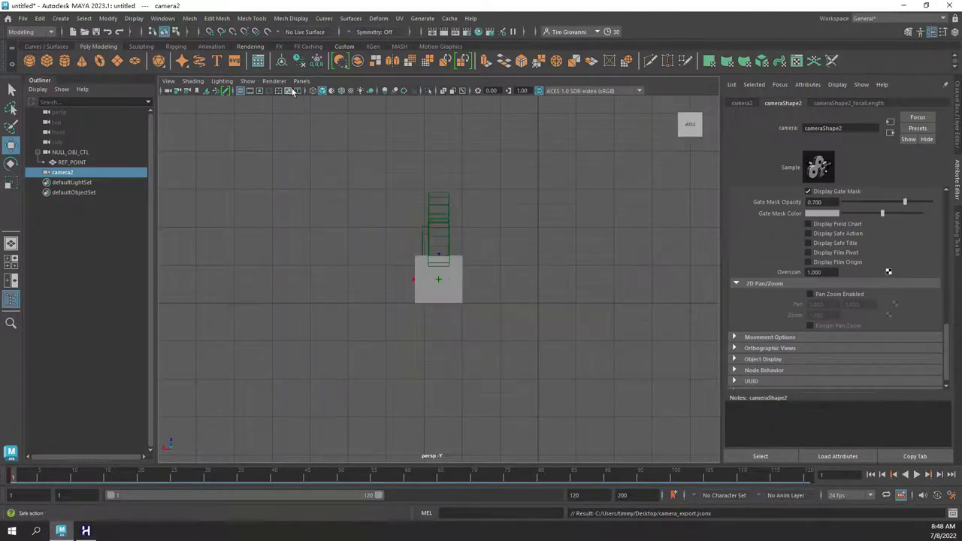
Step: View the scene through the reimported camera2 and play the animation to check its framing
click(302, 82)
mouse_move(339, 91)
click(418, 102)
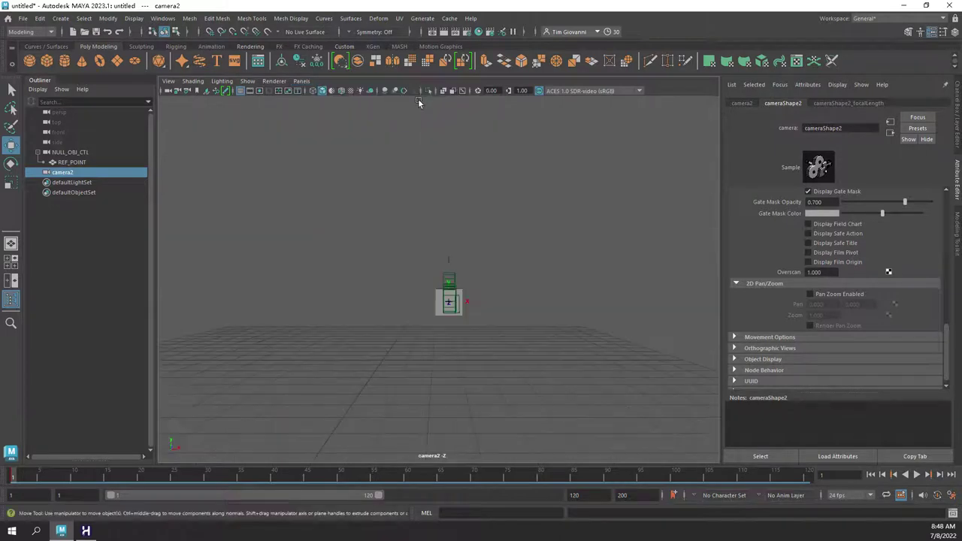
key(alt+v)
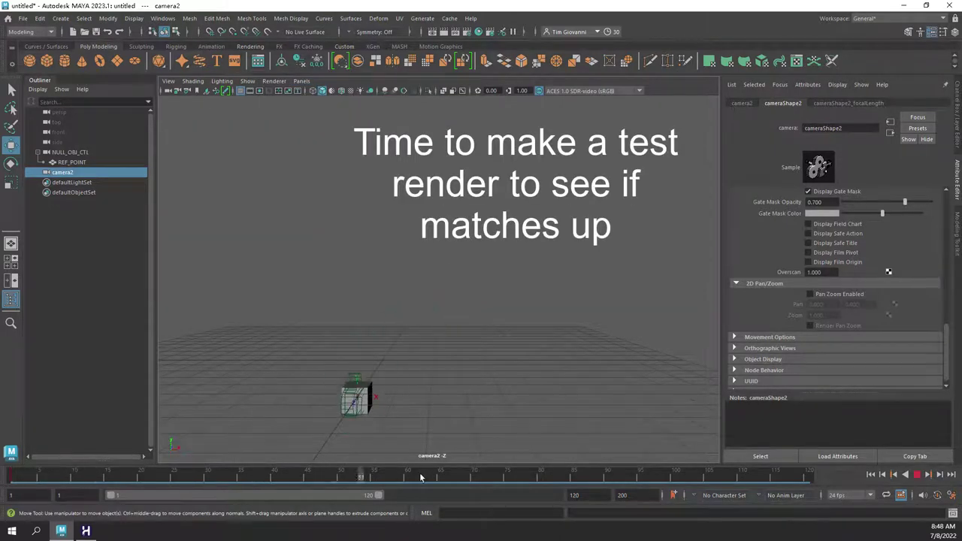
key(Escape)
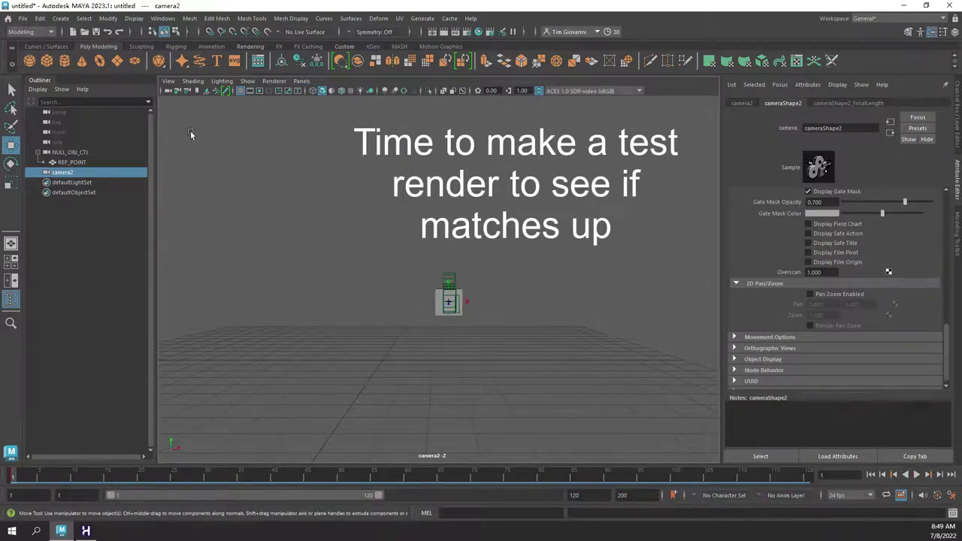
Step: Display the film gate for camera2 and check it against the camera frame in Toon Boom Harmony before returning to Maya
click(169, 81)
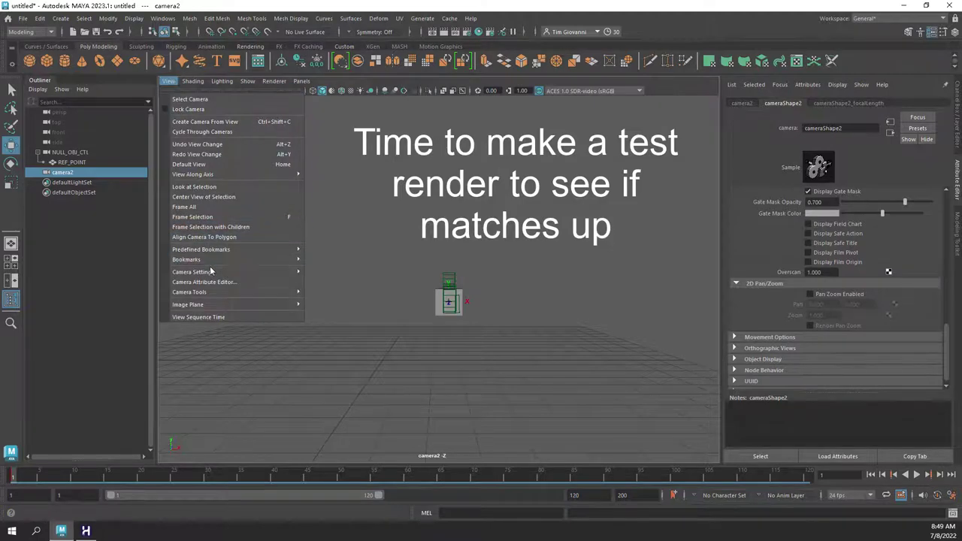
mouse_move(212, 274)
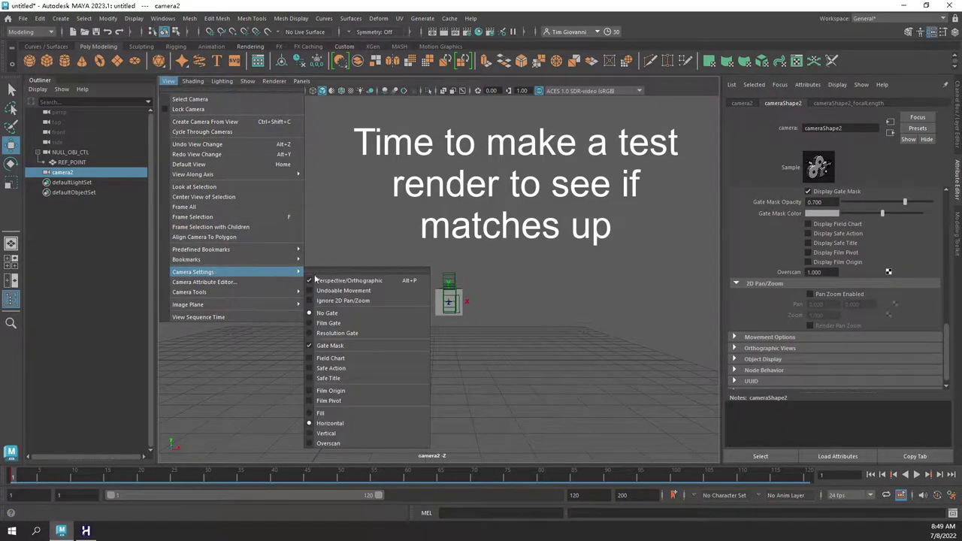
click(350, 323)
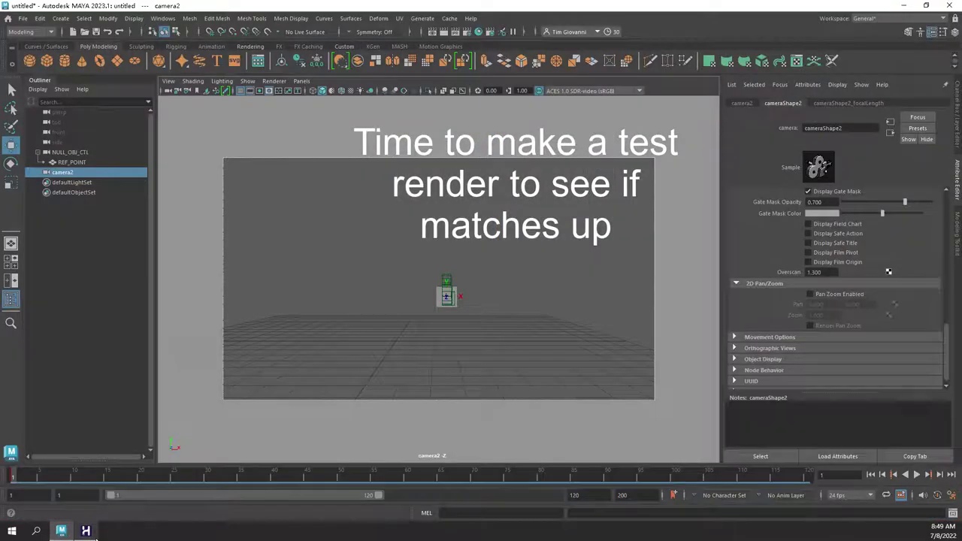
click(93, 530)
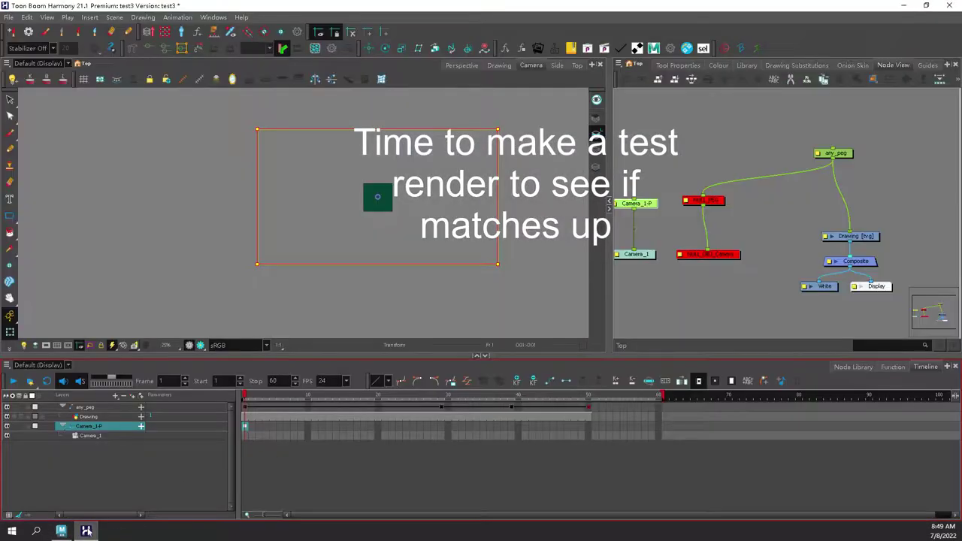
click(87, 530)
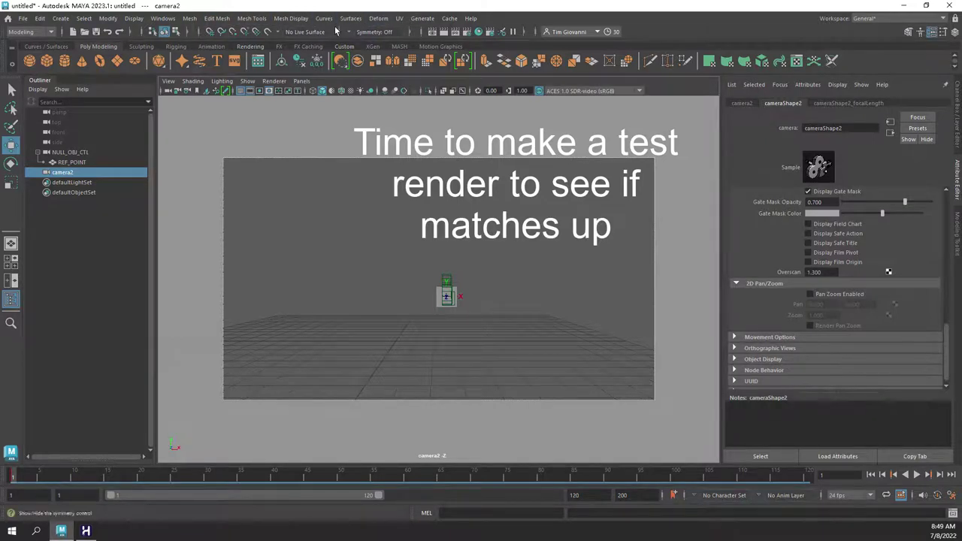
Step: Change to the Rendering menu set and set the Maya Software anti-aliasing quality to Intermediate quality in the Render Settings
click(34, 32)
click(21, 83)
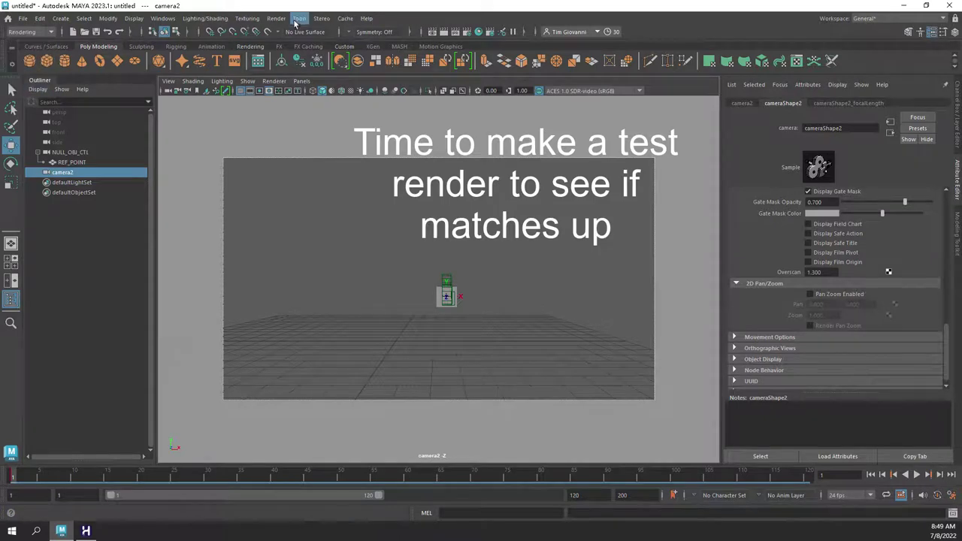
click(276, 19)
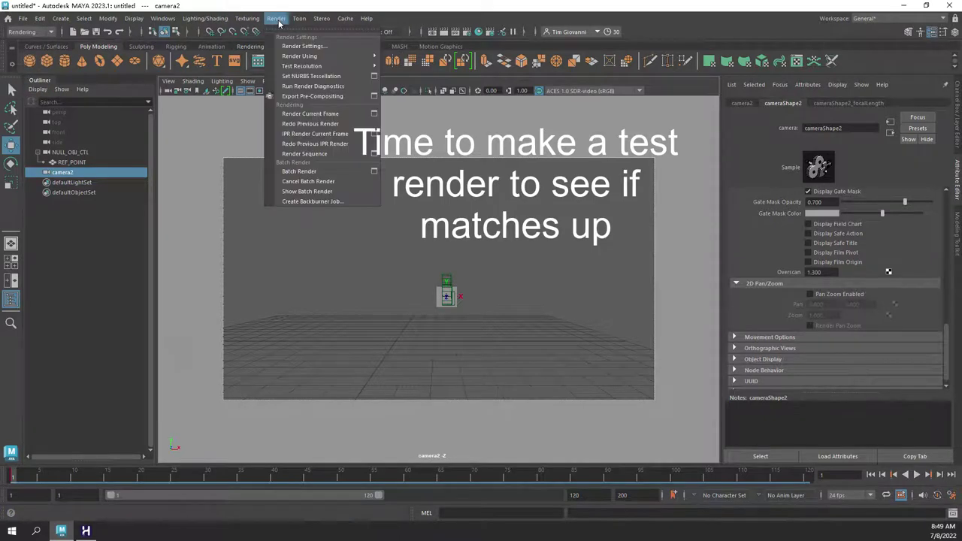
click(320, 48)
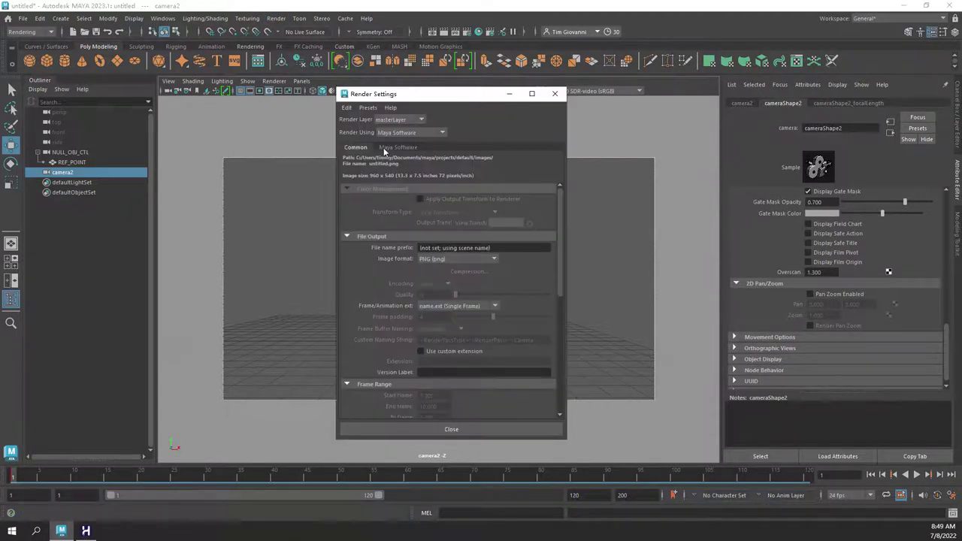
click(397, 147)
click(441, 170)
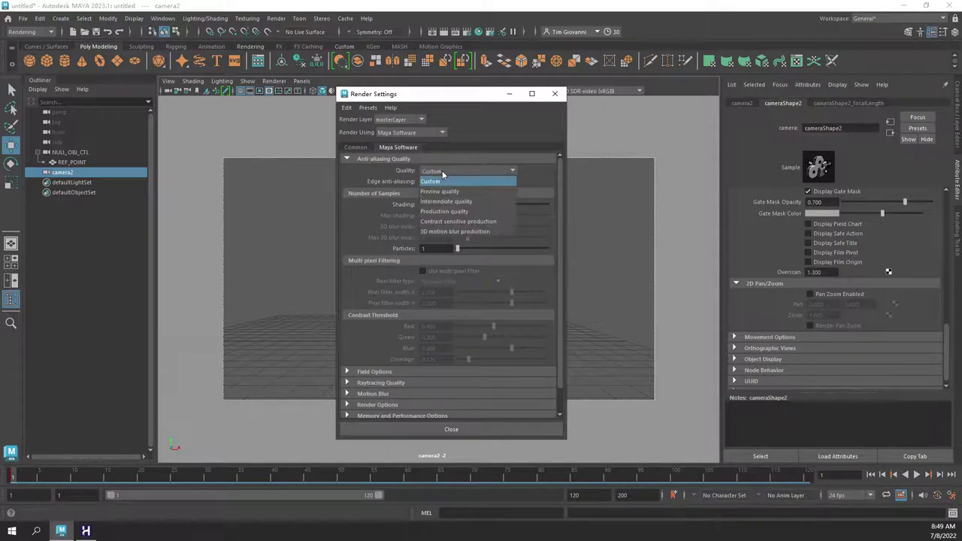
click(451, 199)
Step: Set the Maya project to the D:/TEMP/render folder and create a default workspace there
click(357, 148)
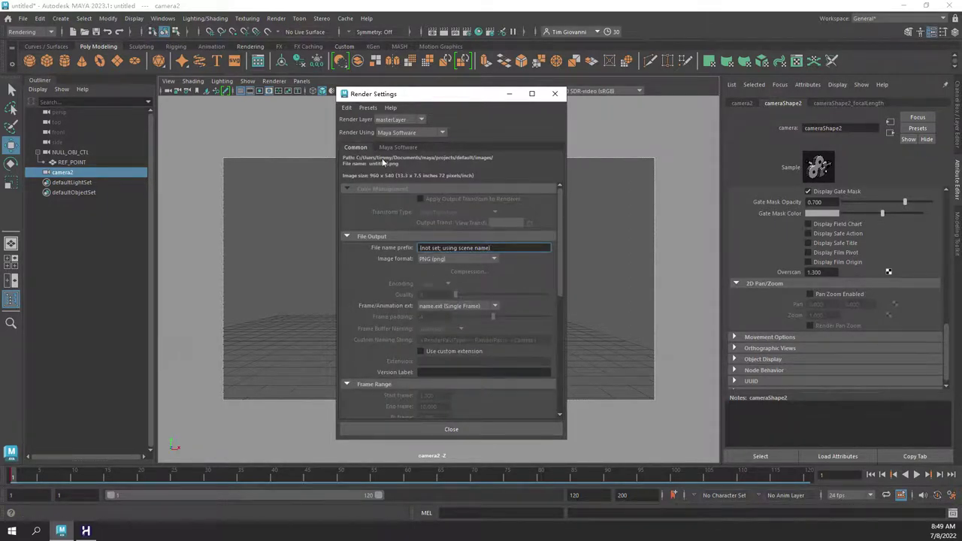
click(23, 18)
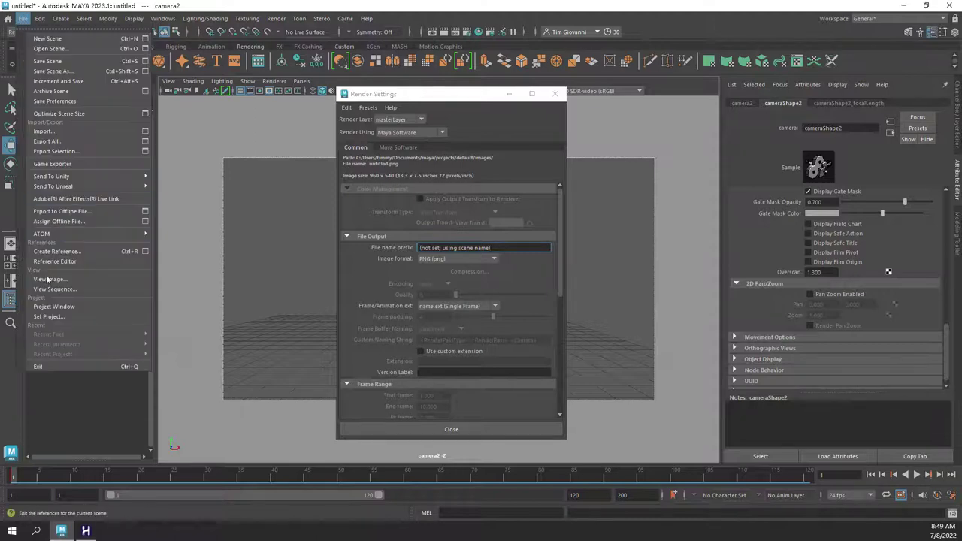
click(48, 317)
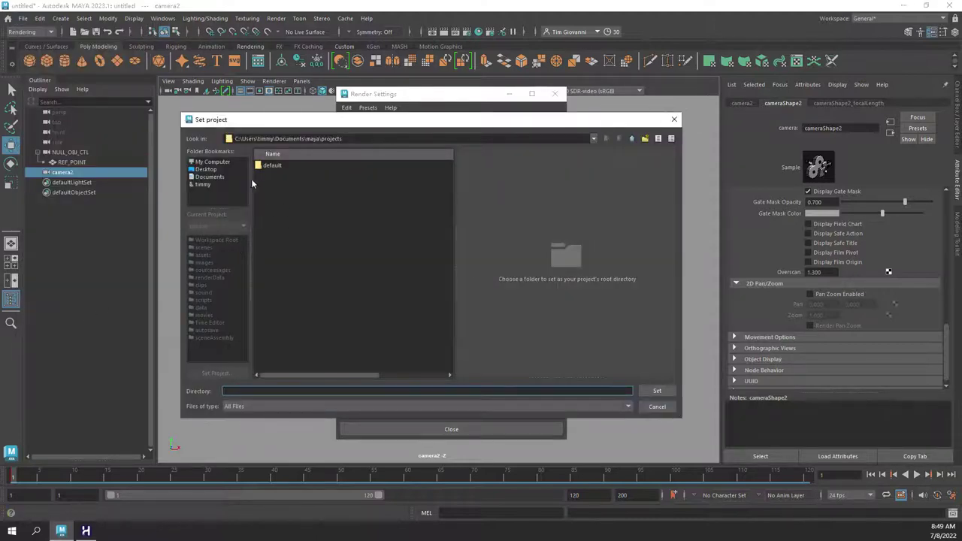
click(664, 391)
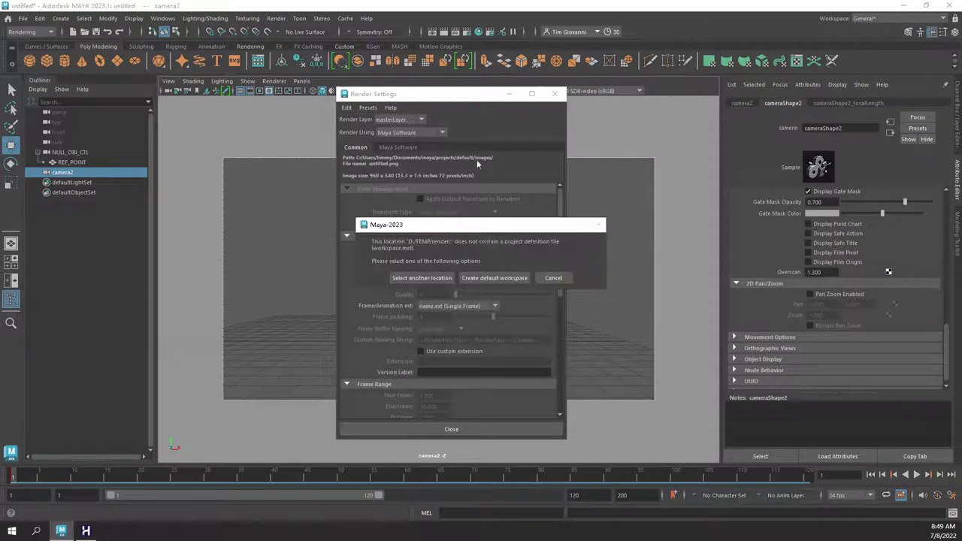
click(492, 278)
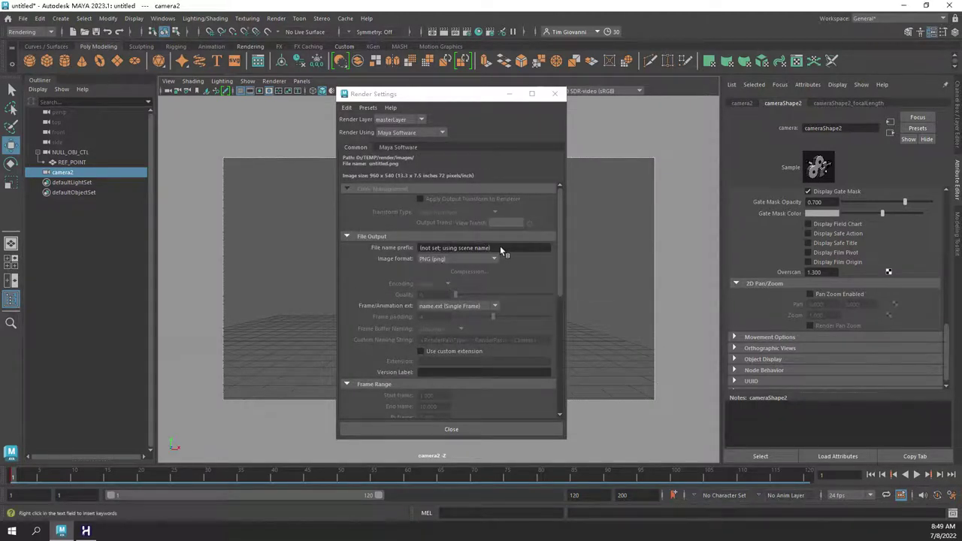
Step: Set the render's frame/animation naming to name_#.ext and its image size preset to HD 1080
click(455, 306)
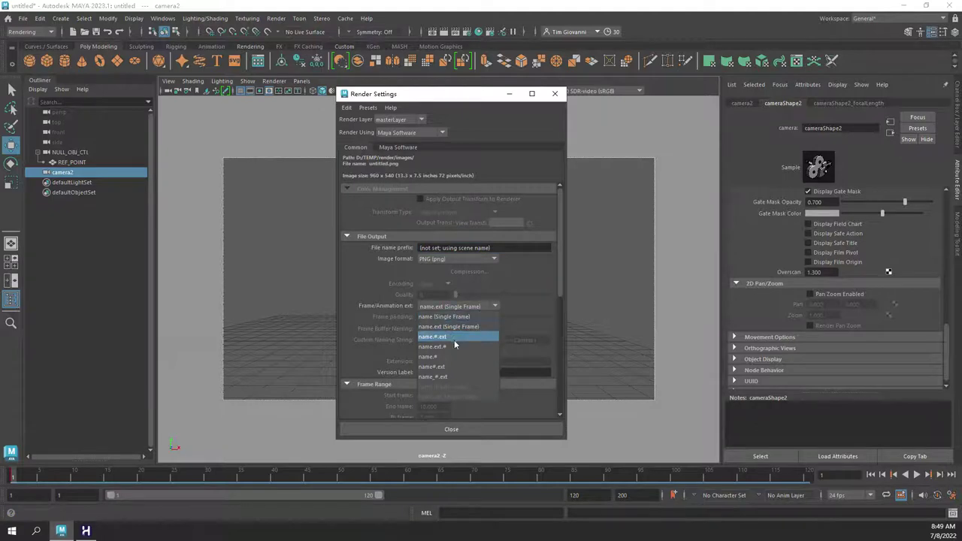
click(454, 377)
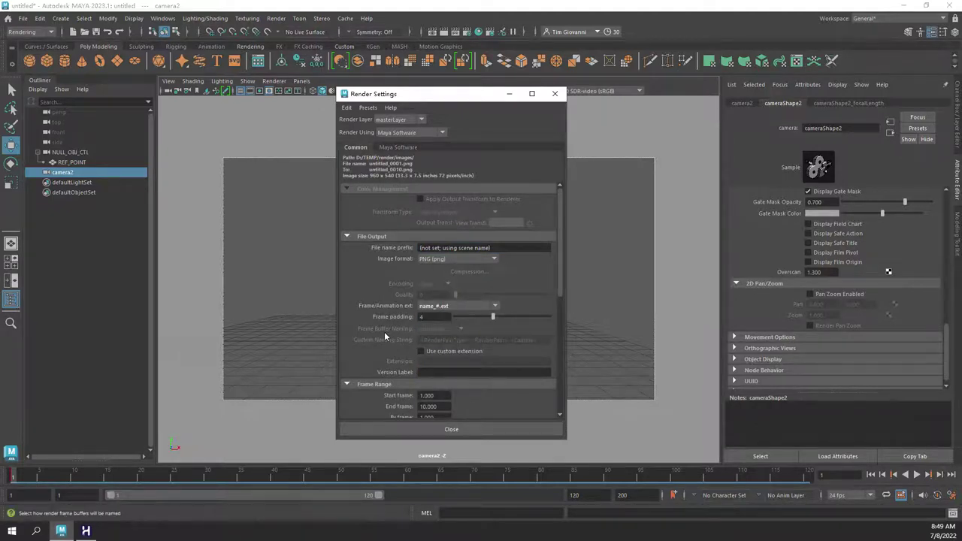
scroll(391, 316, down, 5)
scroll(392, 320, down, 1)
click(443, 317)
scroll(449, 368, down, 4)
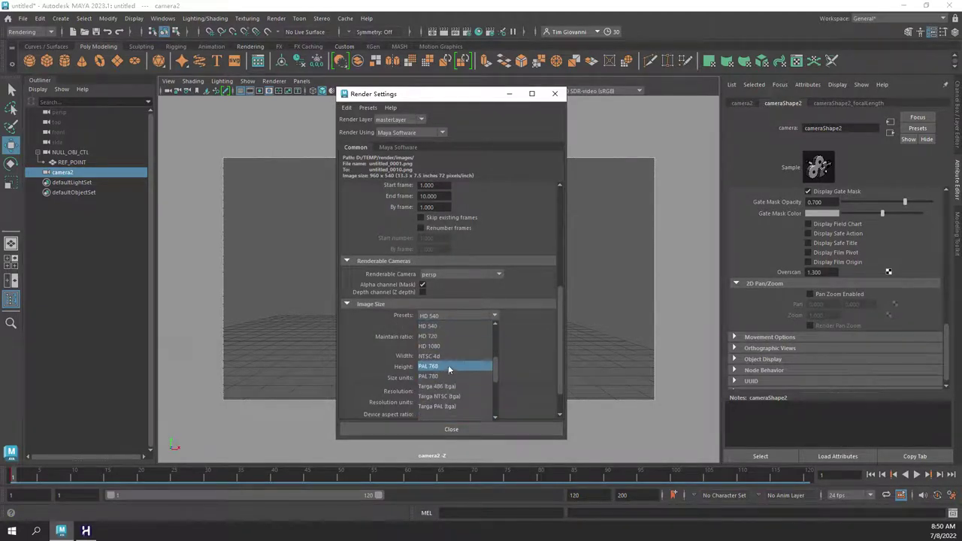
scroll(448, 358, up, 2)
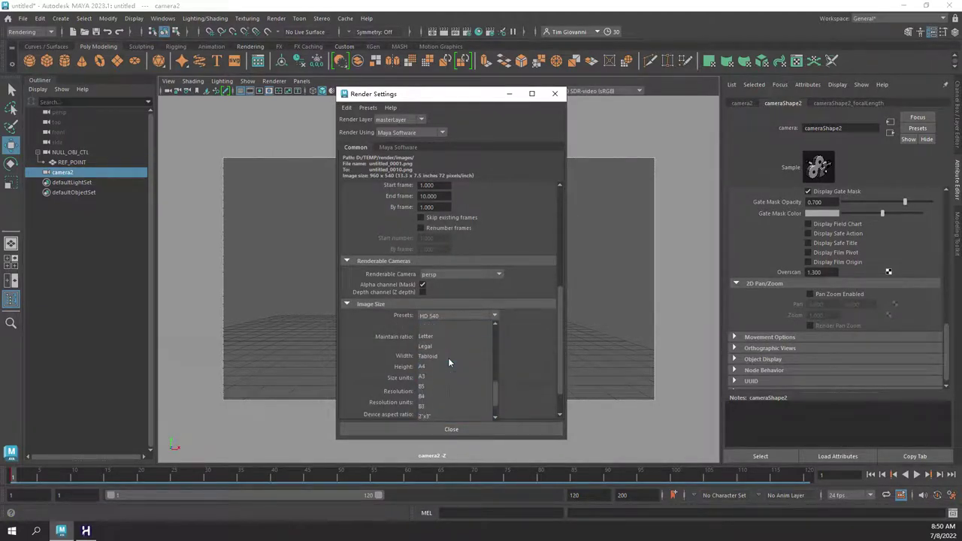
scroll(496, 384, up, 3)
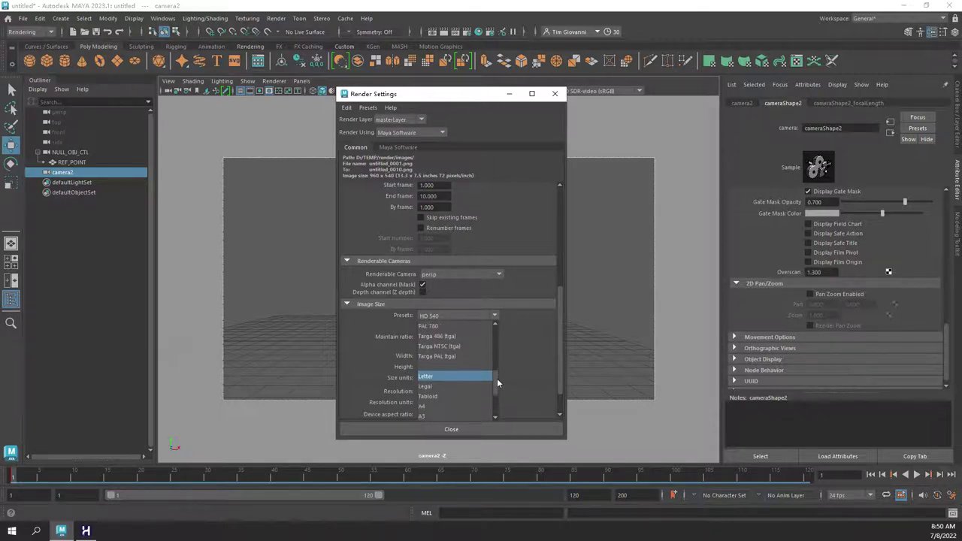
click(460, 363)
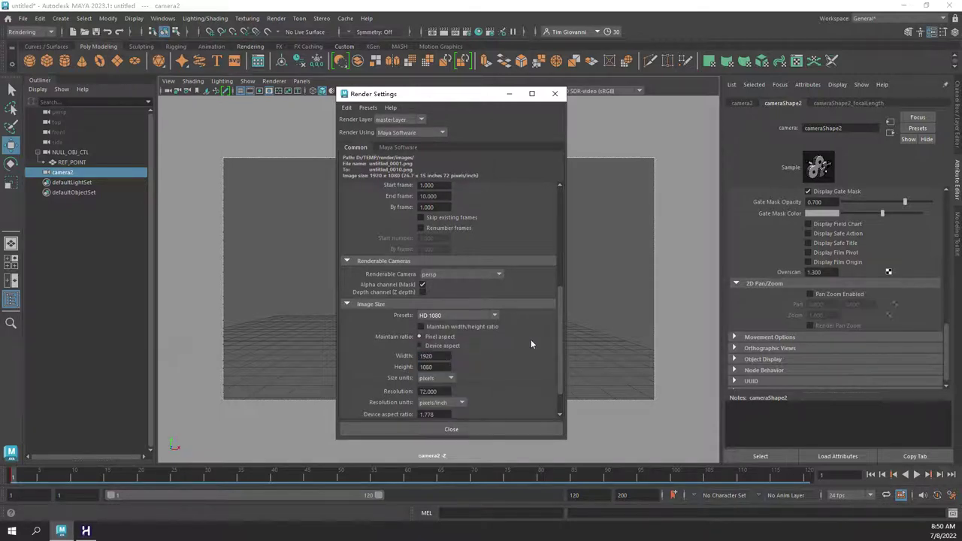
Step: Choose a different renderable camera in place of persp and turn off the alpha channel mask
scroll(560, 325, down, 2)
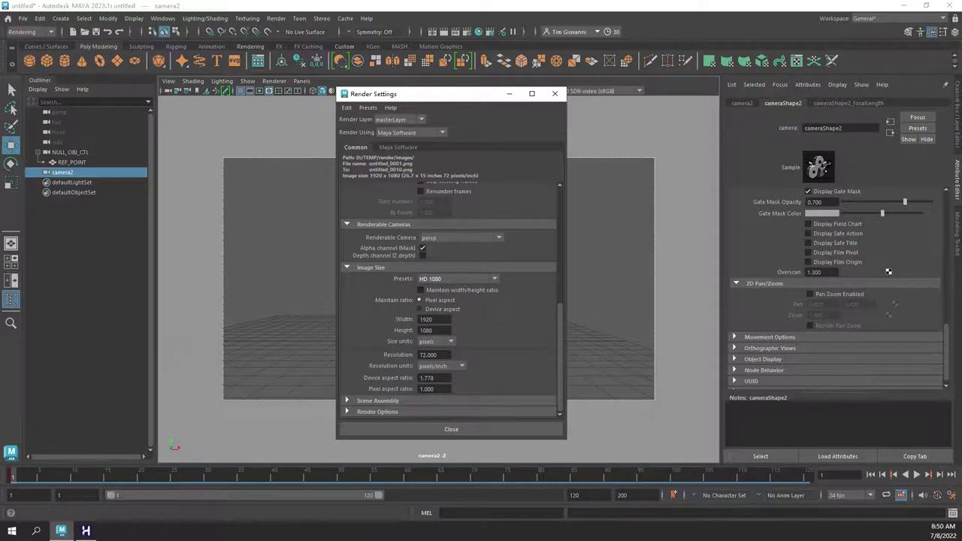
drag(559, 311, 564, 288)
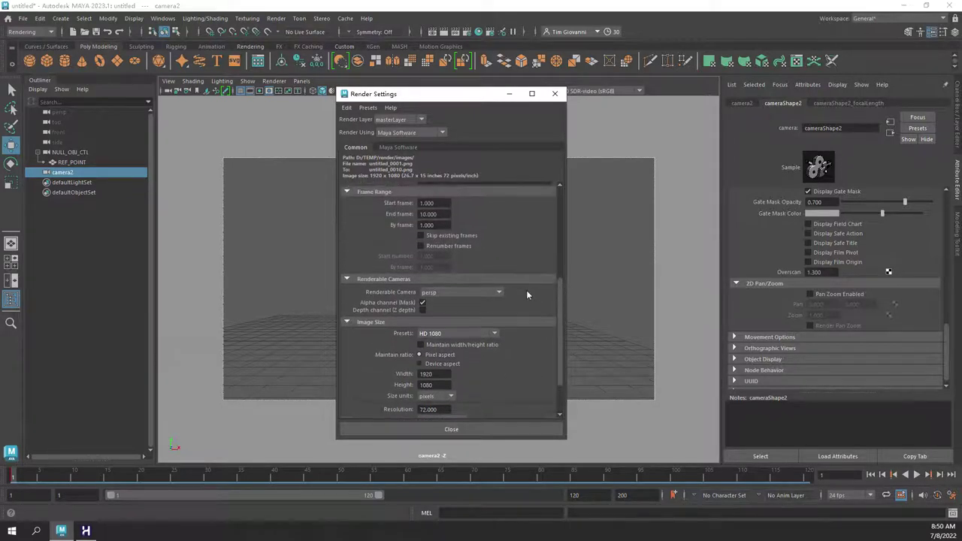
click(432, 294)
click(434, 326)
click(422, 302)
drag(562, 303, 564, 206)
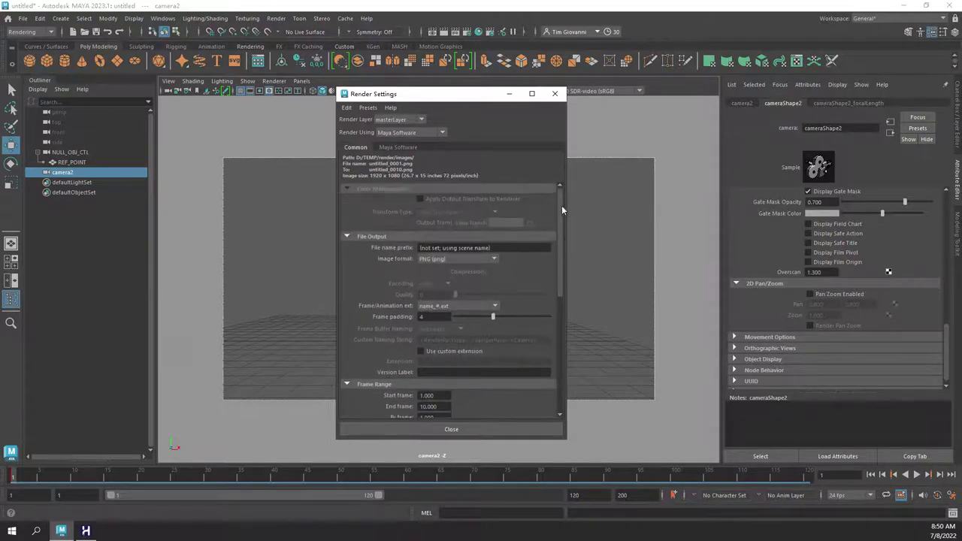
Step: Set the render's file name prefix to test
click(500, 250)
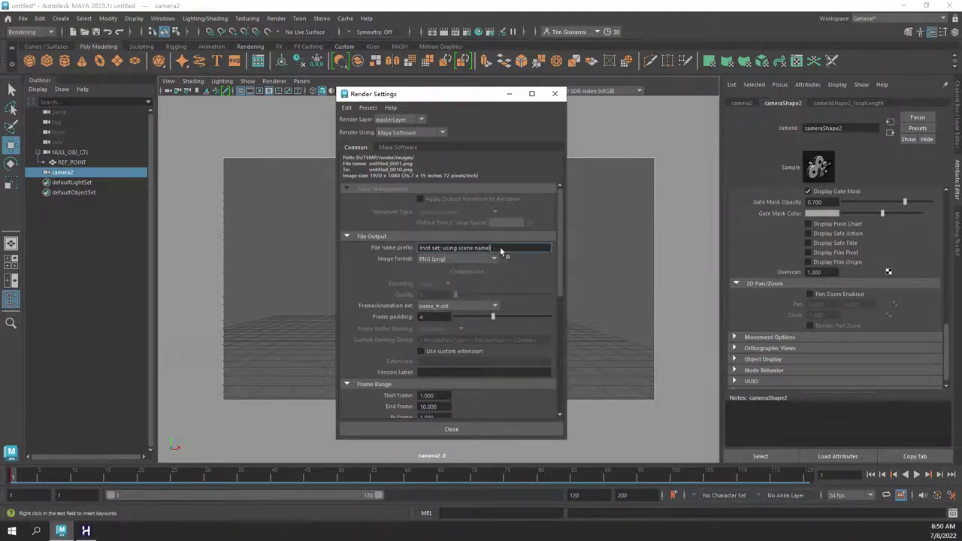
key(BackSpace)
key(BackSpace)
key(BackSpace)
key(BackSpace)
key(BackSpace)
key(BackSpace)
key(BackSpace)
key(BackSpace)
key(BackSpace)
key(BackSpace)
key(BackSpace)
key(BackSpace)
key(BackSpace)
key(BackSpace)
key(BackSpace)
key(BackSpace)
key(BackSpace)
key(BackSpace)
key(BackSpace)
key(BackSpace)
text(test)
key(Return)
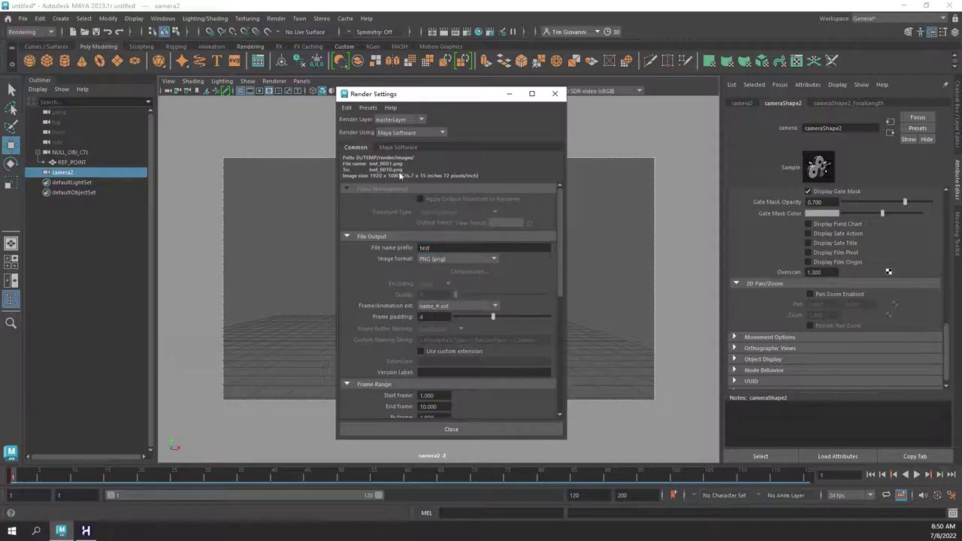
Step: Check the scene length in Toon Boom Harmony's timeline and set the end frame in Maya's Render Settings to 60
mouse_move(85, 530)
click(138, 461)
drag(248, 396, 631, 395)
click(72, 532)
double_click(442, 407)
text(60)
key(Return)
Step: Start a batch render of the sequence and open the Script Editor to follow its progress
drag(559, 218, 564, 169)
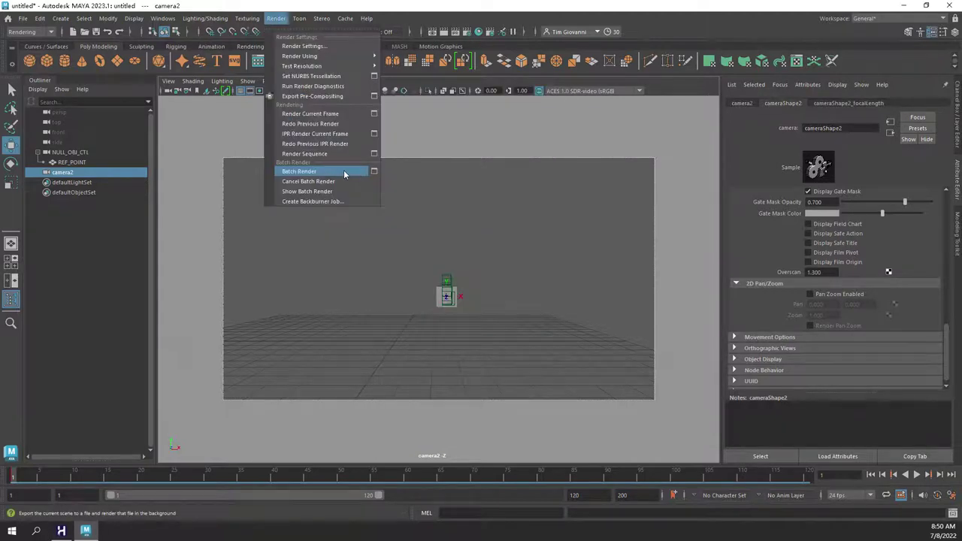
click(343, 172)
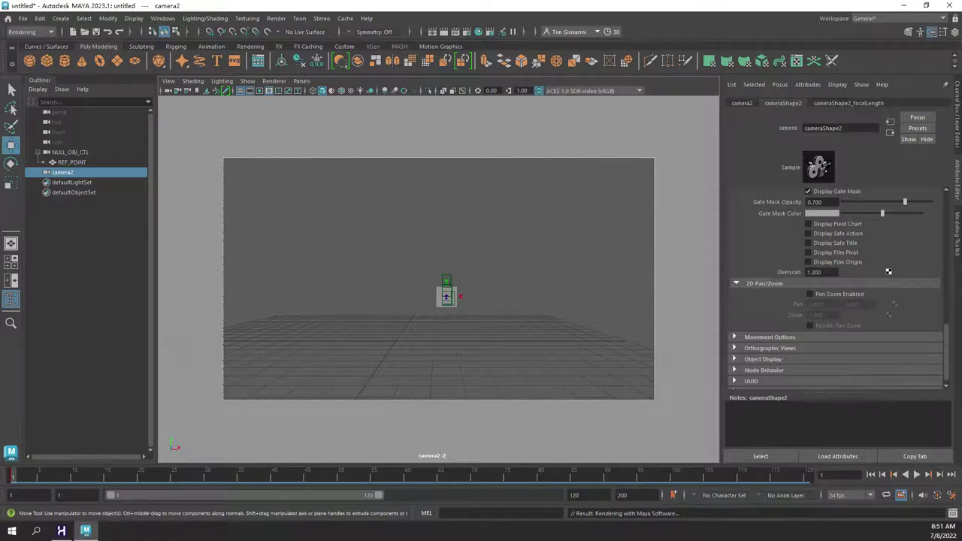
click(951, 513)
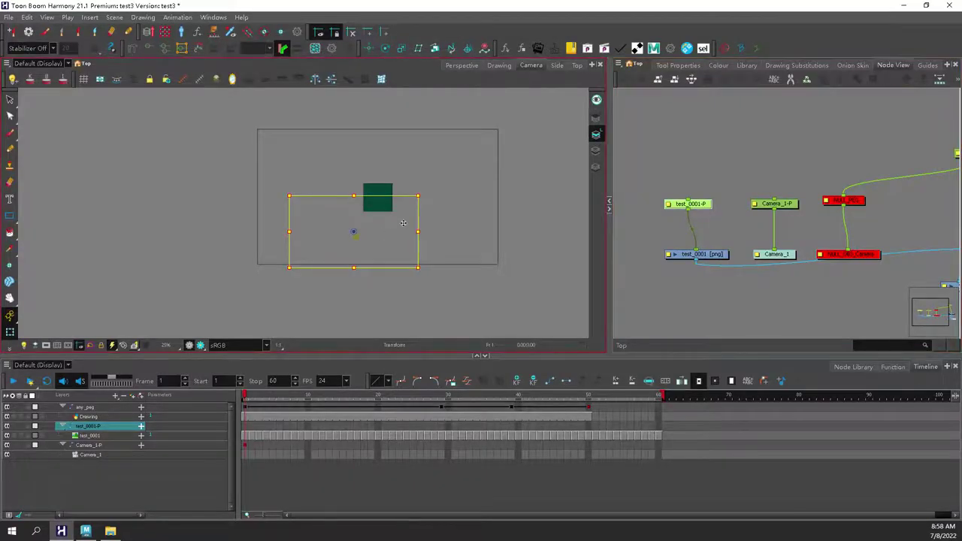
Step: Move and scale the imported test_0001-P image sequence to fit the camera frame in Harmony, nudging it slightly left
drag(393, 214, 496, 130)
scroll(494, 147, up, 2)
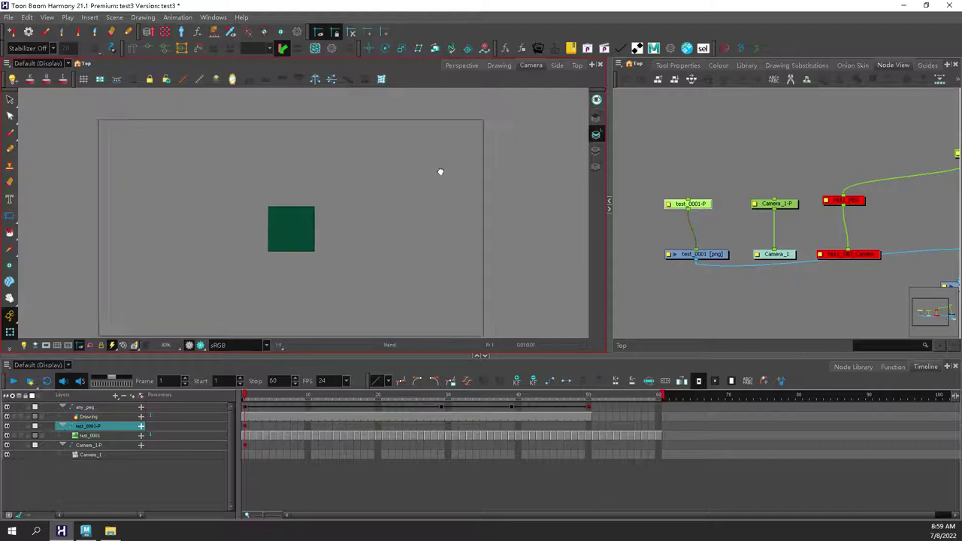
drag(444, 173, 447, 176)
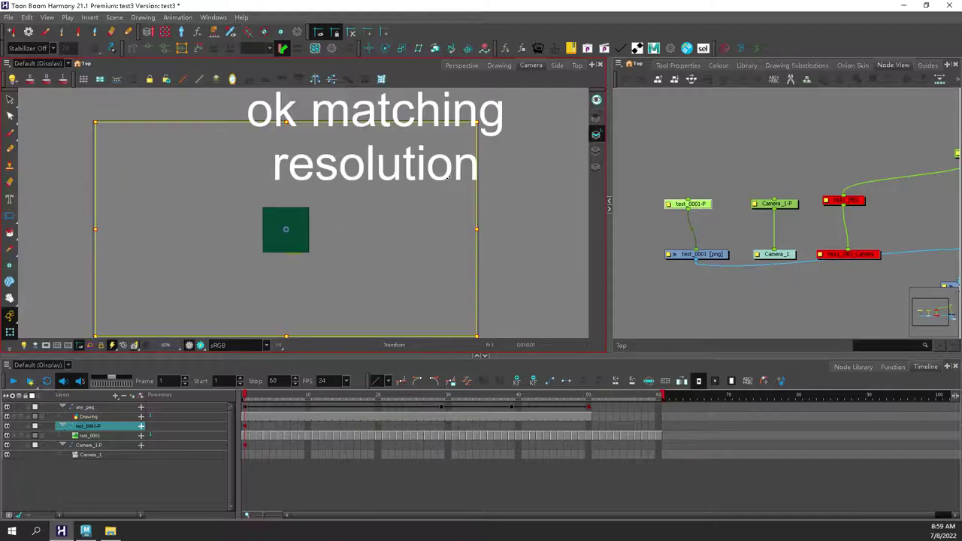
drag(477, 121, 479, 121)
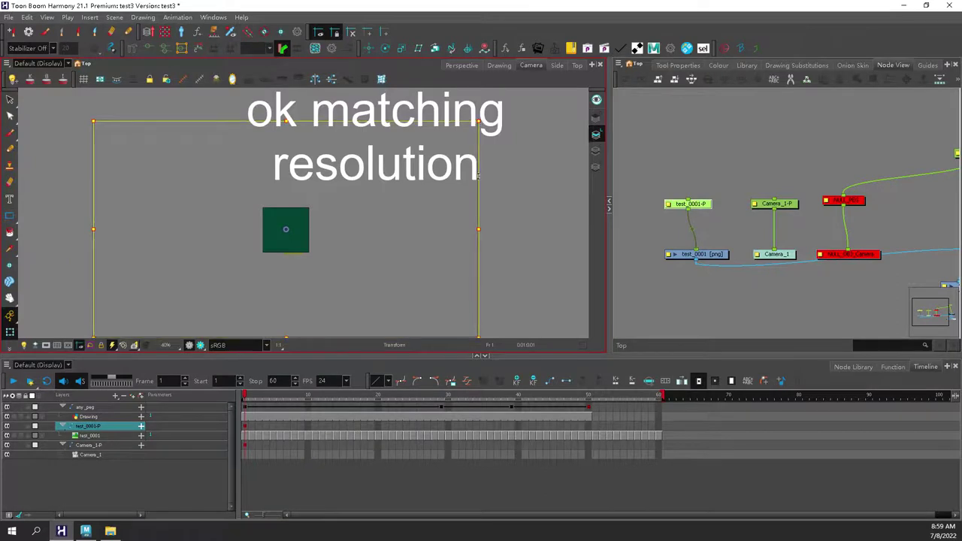
scroll(451, 278, up, 2)
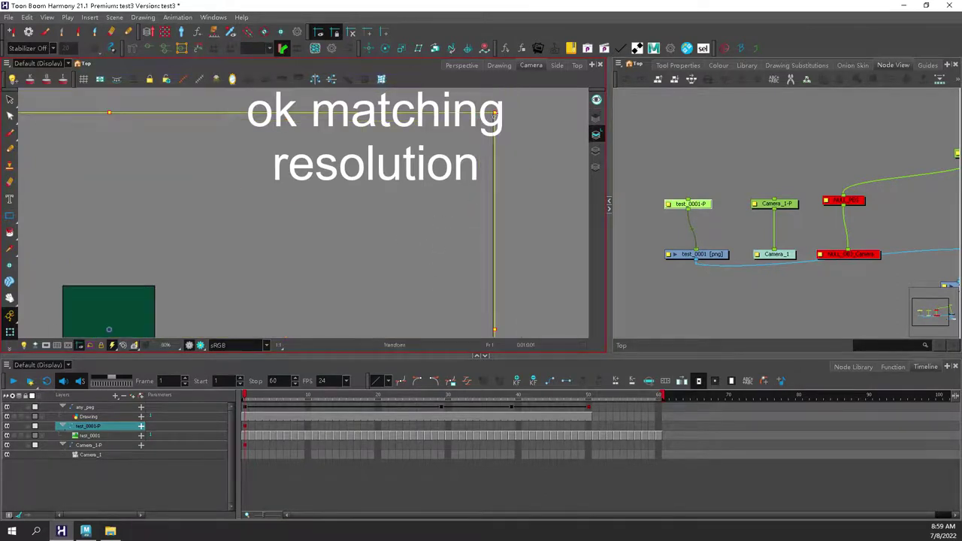
key(Left)
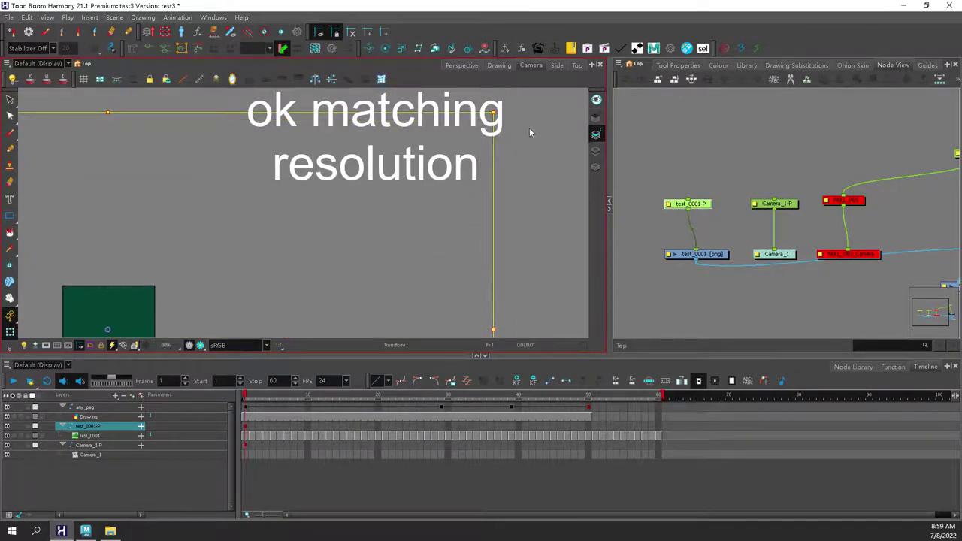
Step: Fine-tune the fit of the test_0001-P image against the camera frame's lower-left and upper-left corners
click(549, 167)
drag(188, 197, 548, 194)
scroll(427, 246, down, 2)
drag(430, 263, 373, 136)
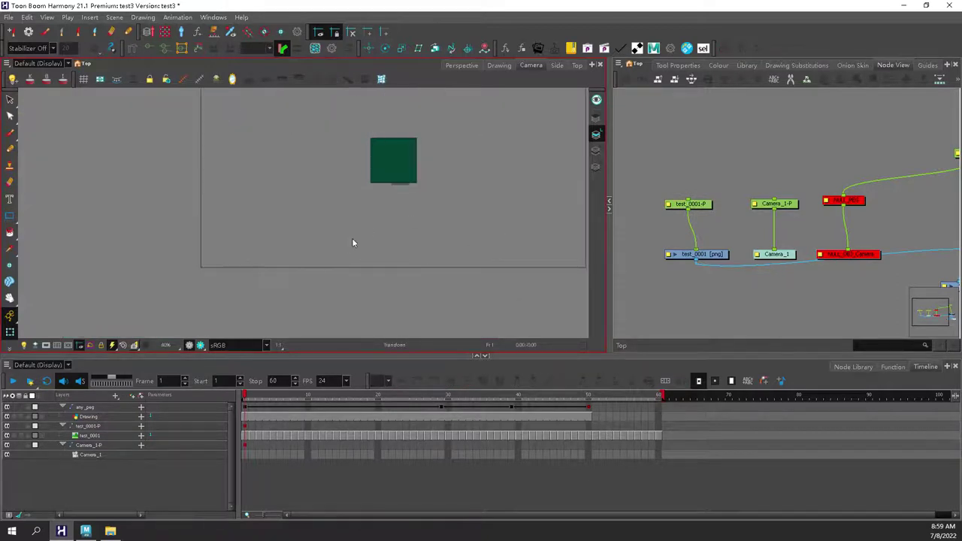
click(356, 238)
scroll(251, 259, up, 3)
scroll(148, 275, up, 4)
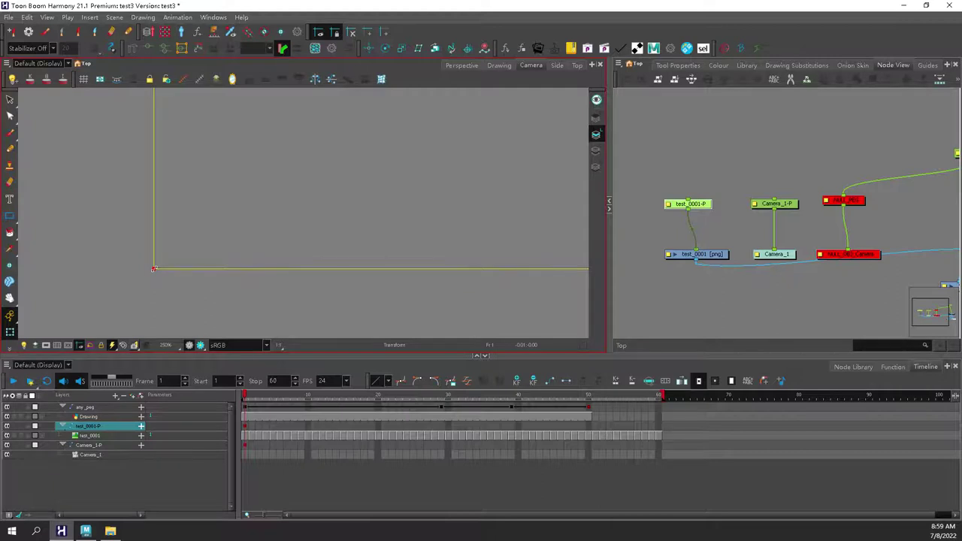
scroll(166, 259, down, 5)
drag(238, 133, 251, 242)
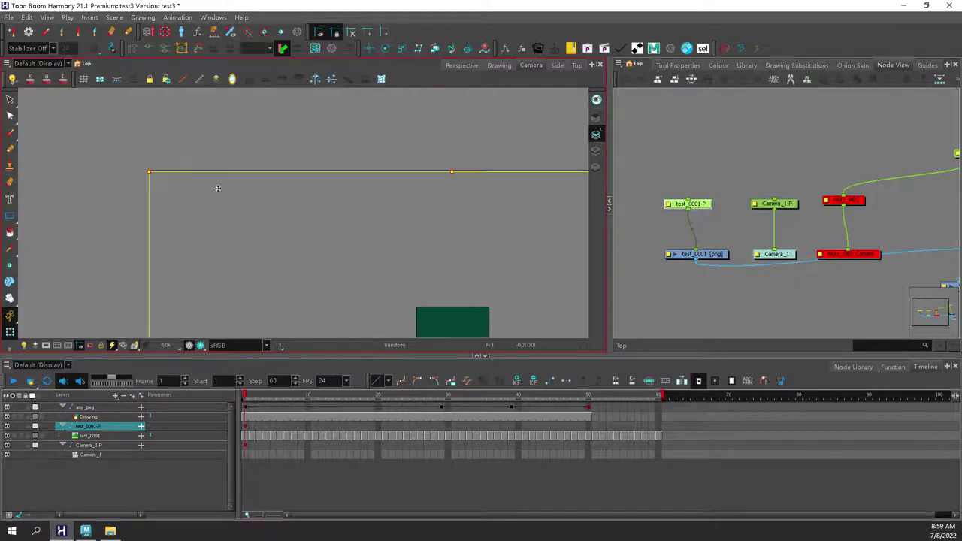
scroll(151, 172, up, 2)
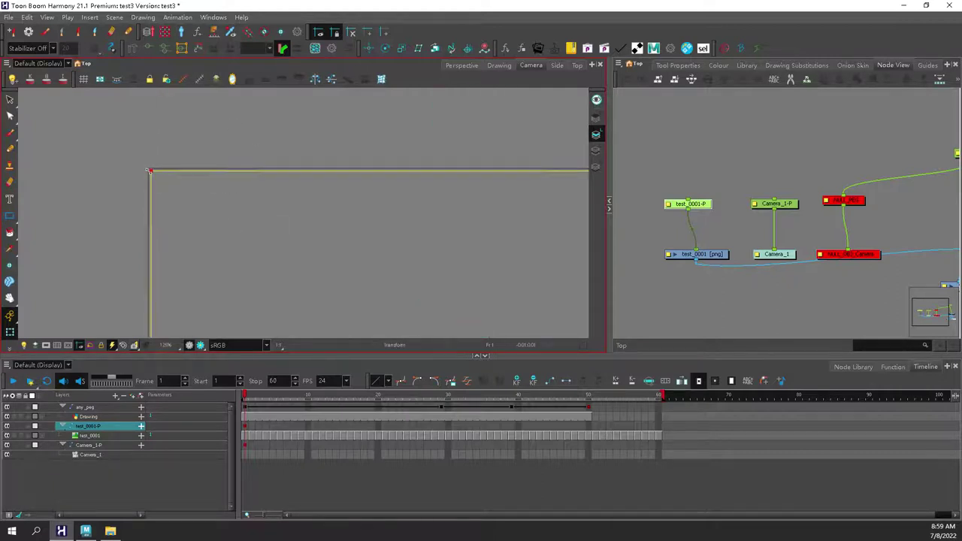
scroll(451, 203, down, 3)
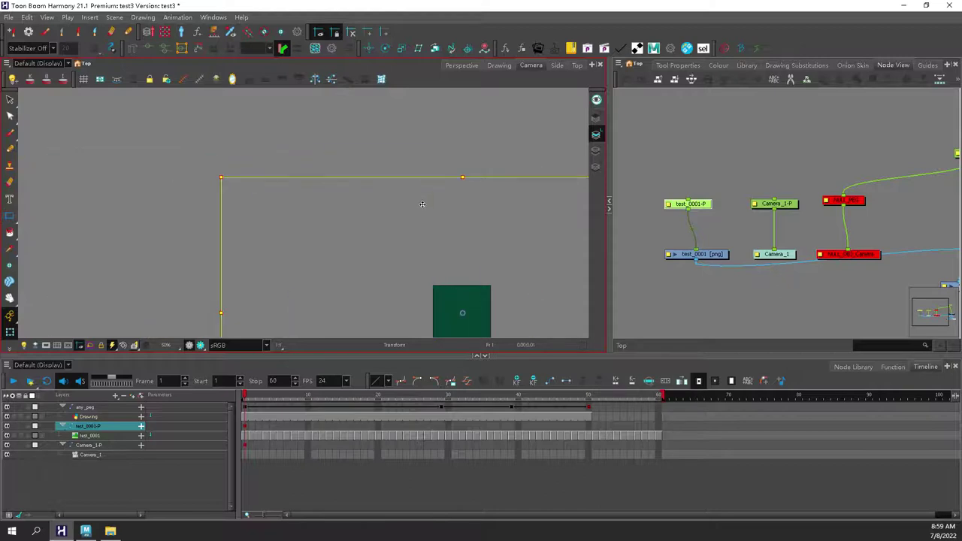
drag(485, 202, 107, 186)
Step: Switch the test_0001-P peg's scale to Locked and set its xy scale to 1.778
click(671, 208)
double_click(671, 207)
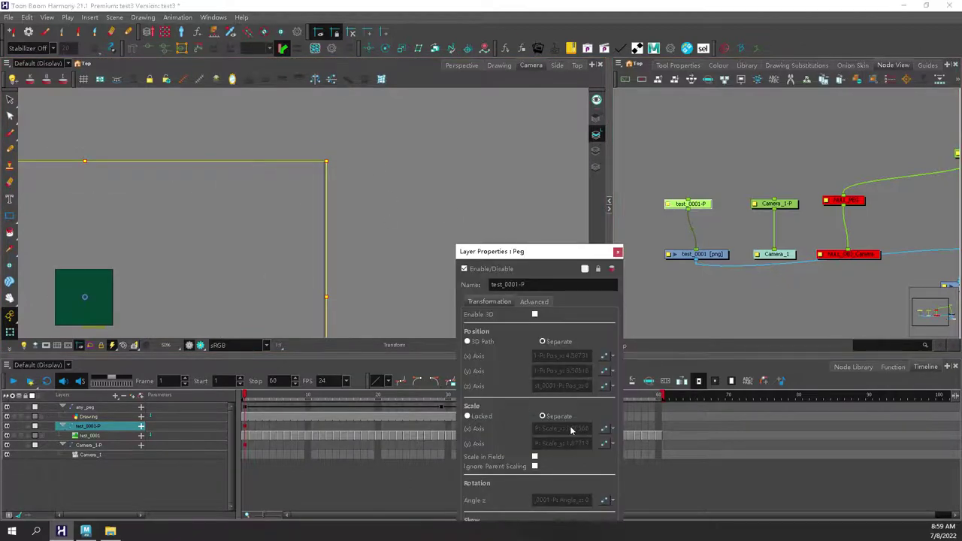
click(466, 415)
click(562, 428)
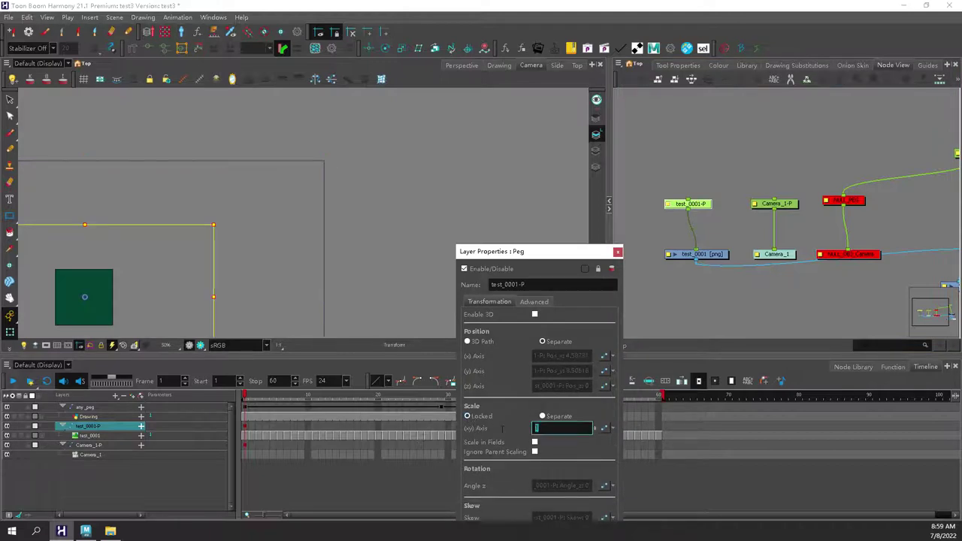
key(Return)
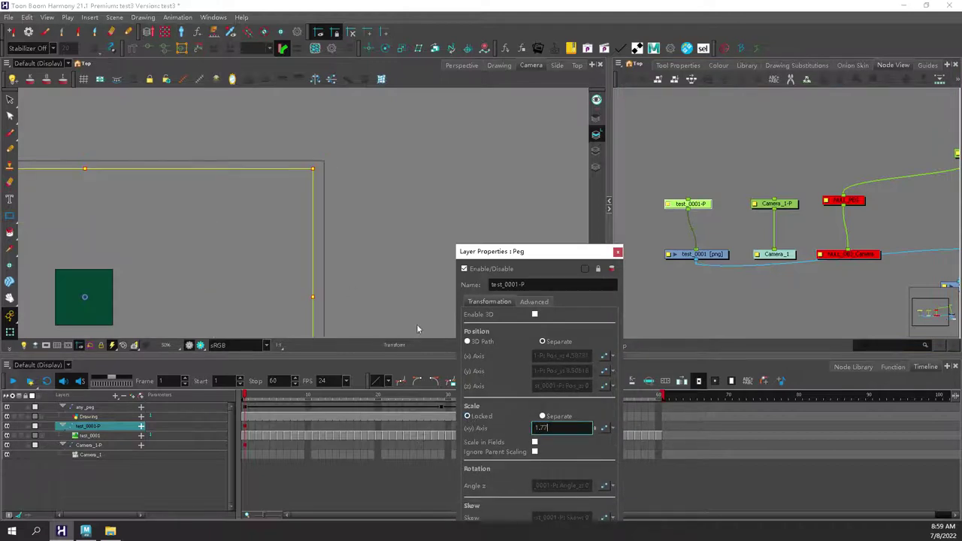
key(Return)
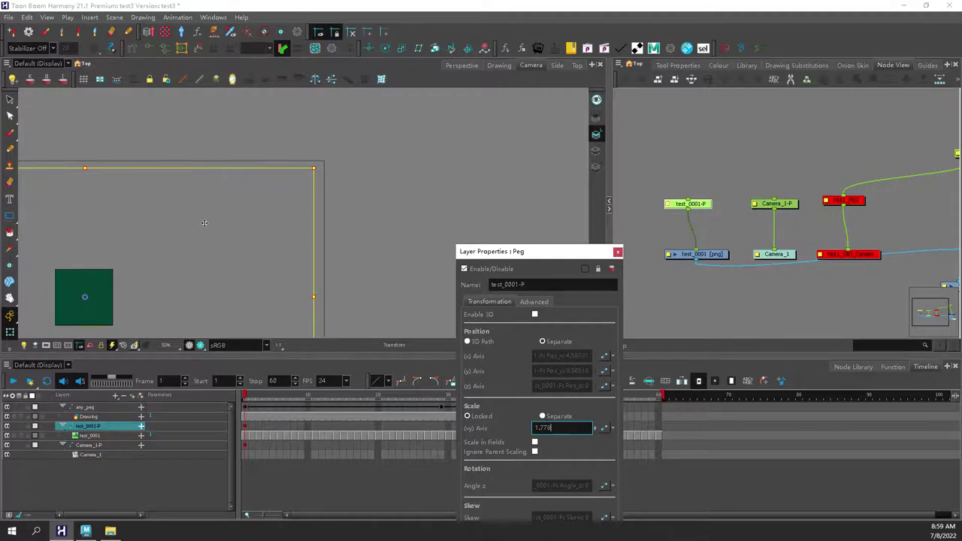
Step: Scale the test_0001-P image from its corner out to the camera frame and nudge it up and left
scroll(208, 226, down, 2)
scroll(236, 206, up, 2)
click(225, 185)
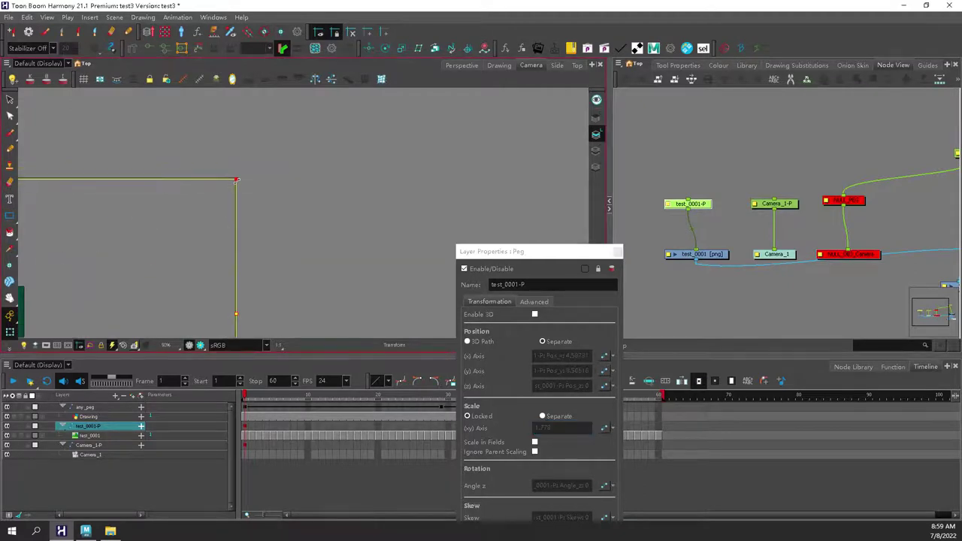
key(space)
drag(195, 222, 381, 128)
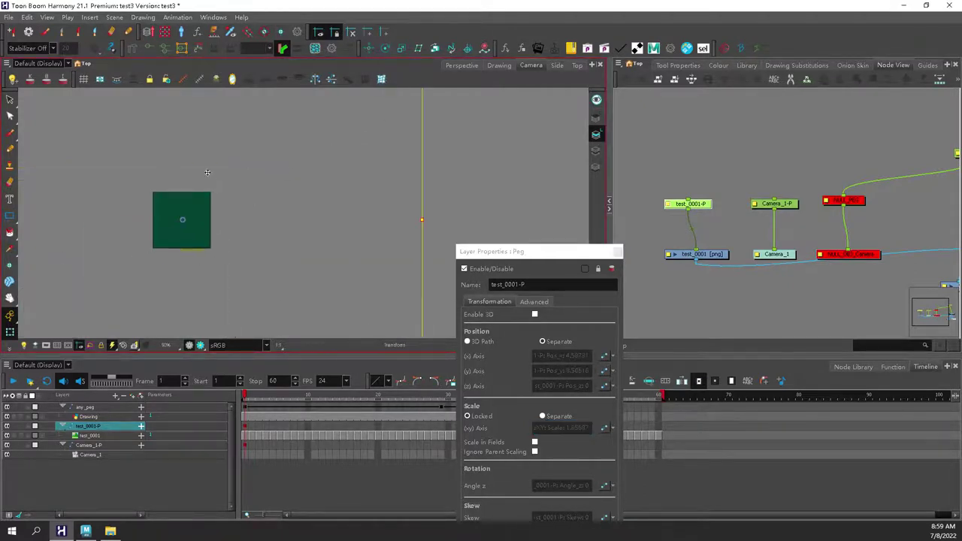
key(space)
drag(219, 180, 471, 313)
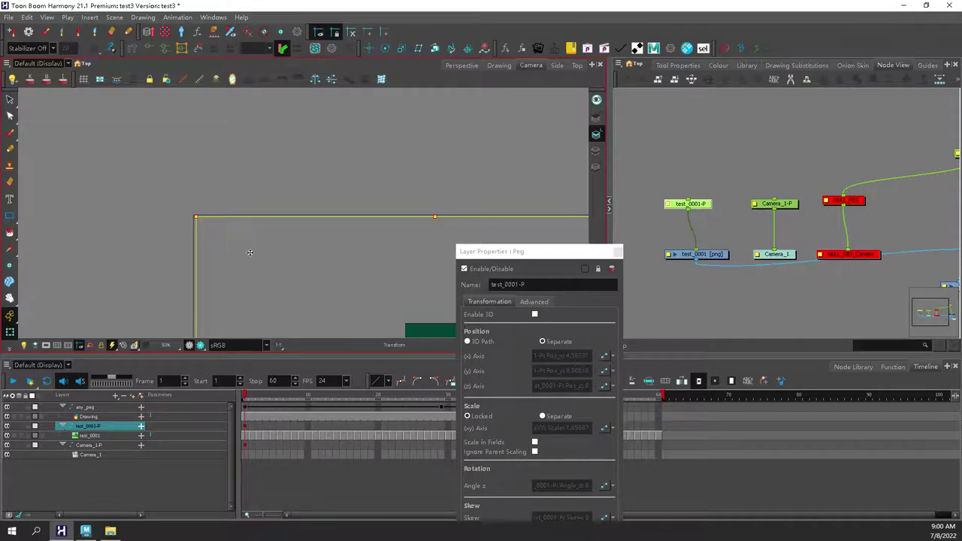
key(Up)
key(Left)
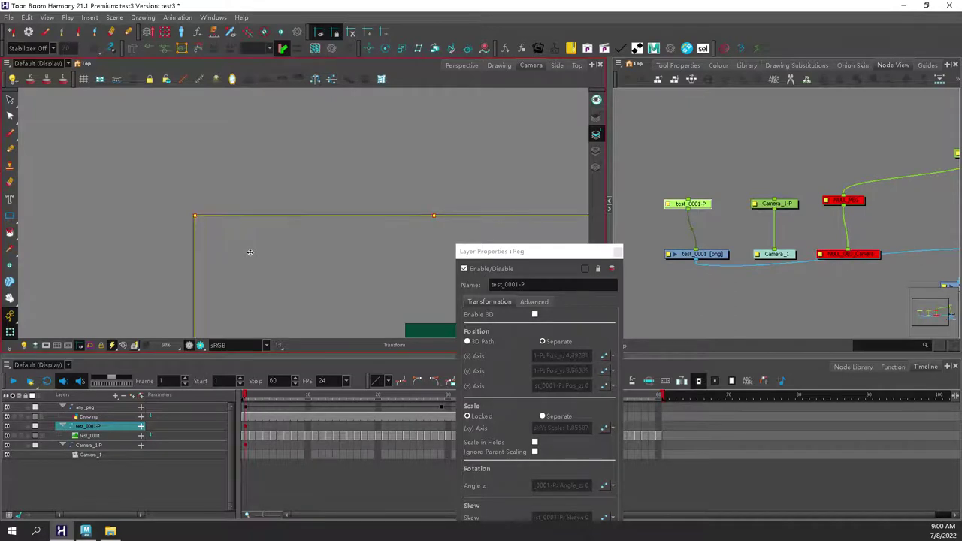
Step: Refine the test_0001-P image's scale at its lower-right and upper-left corners to match the camera frame
key(space)
drag(450, 316, 181, 100)
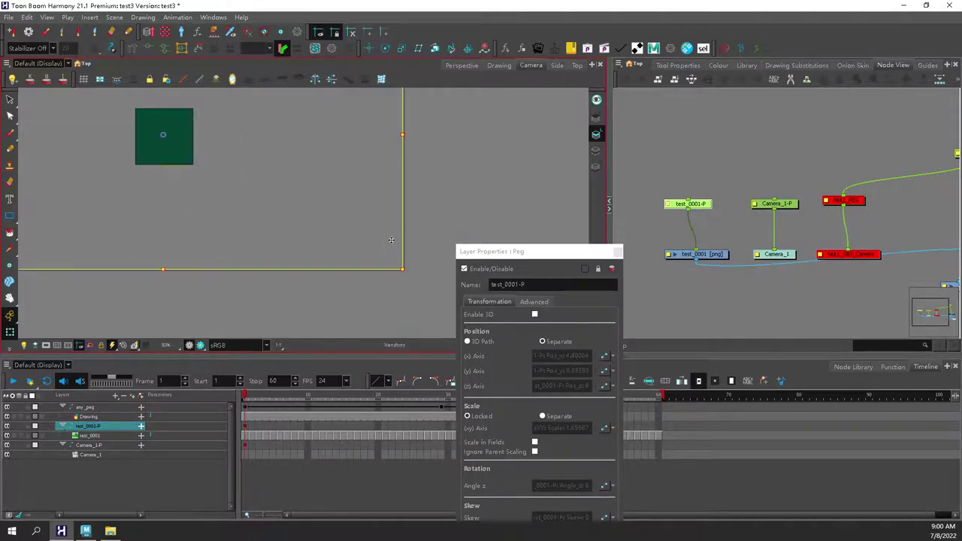
drag(392, 264, 413, 277)
scroll(380, 246, down, 5)
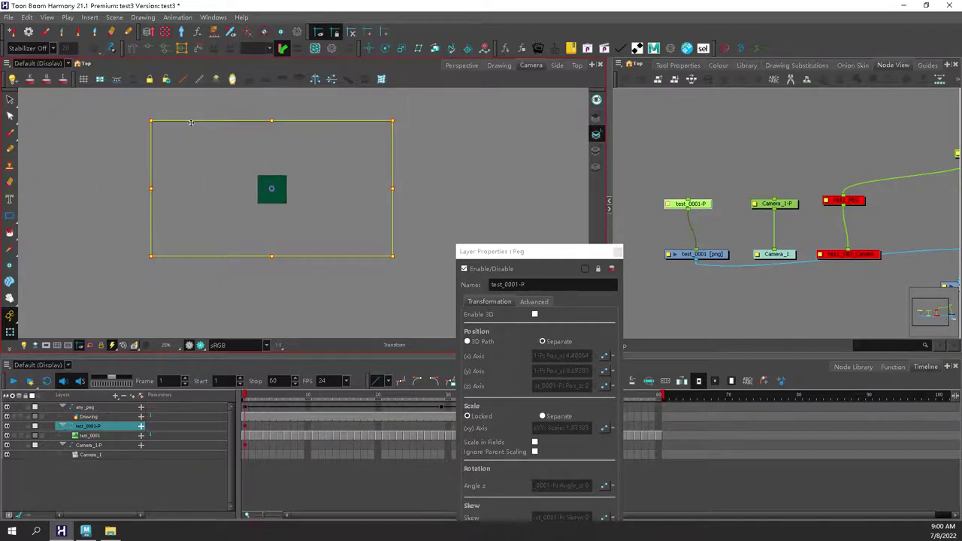
scroll(177, 125, up, 4)
scroll(122, 138, up, 1)
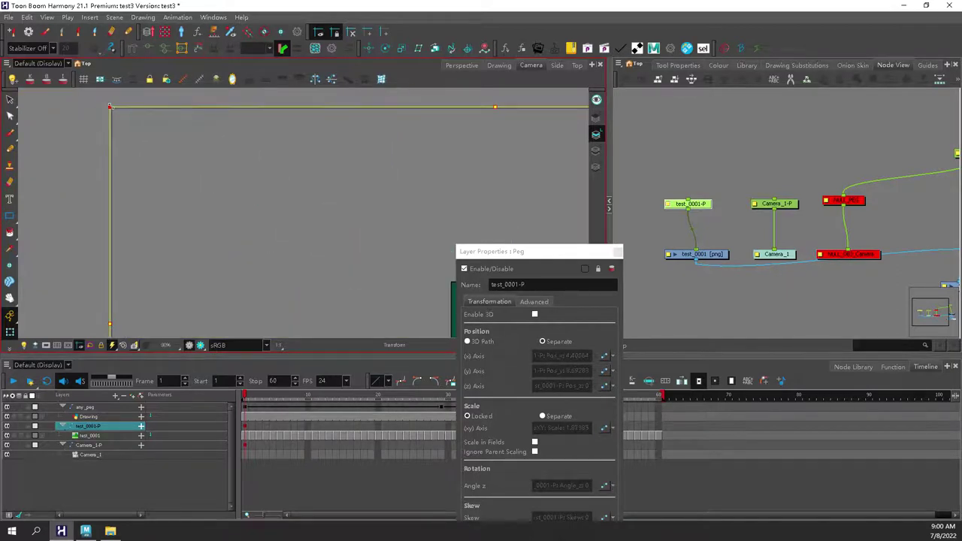
click(134, 129)
key(shift+m)
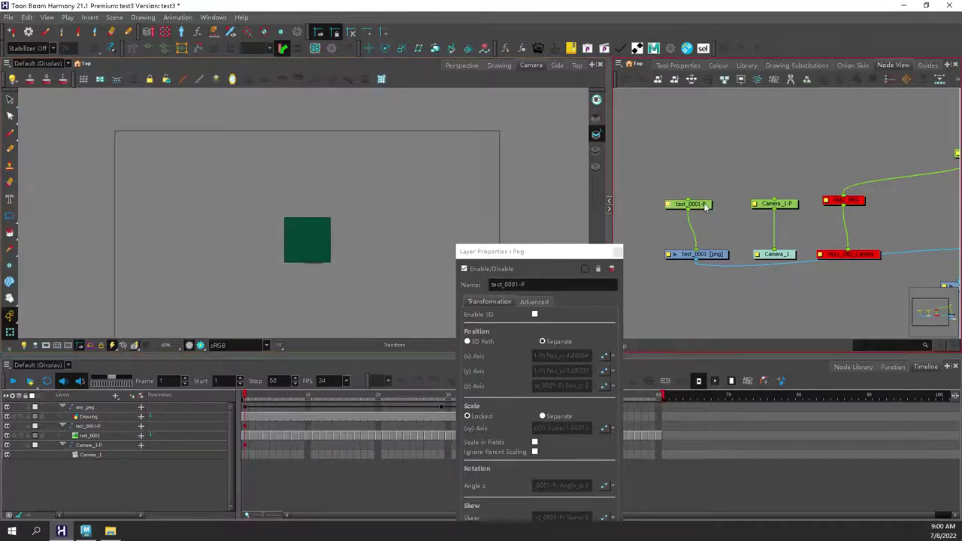
Step: Reselect the test_0001-P peg and shift the image slightly down to line up with the camera frame
click(703, 205)
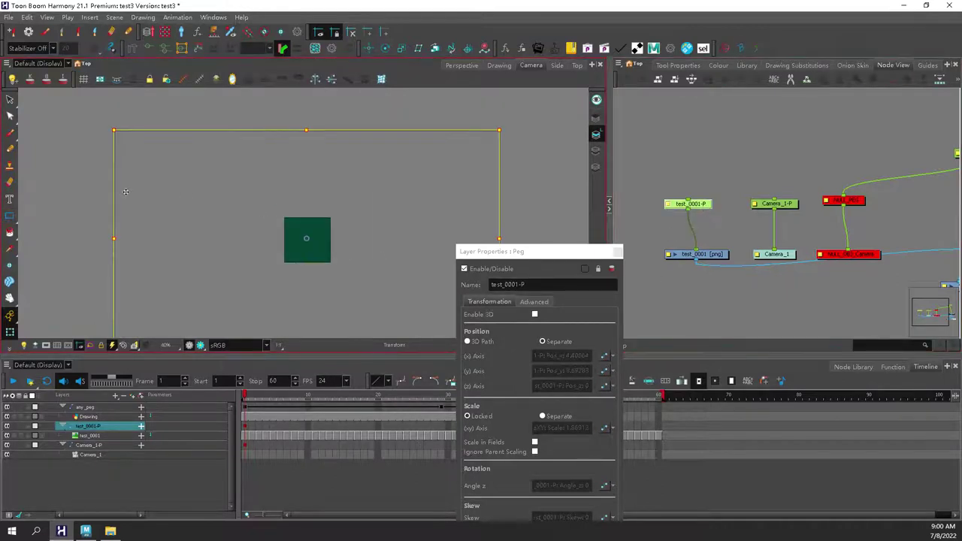
drag(305, 214, 305, 216)
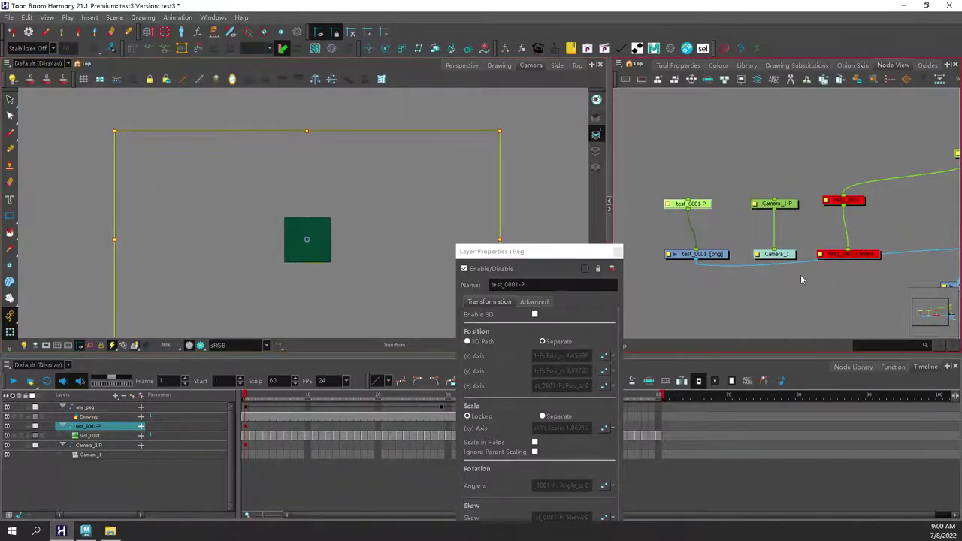
Step: Place the test_0001 input in front of the drawing in the Composite node and close the peg's layer properties
drag(830, 278, 567, 243)
scroll(719, 239, up, 2)
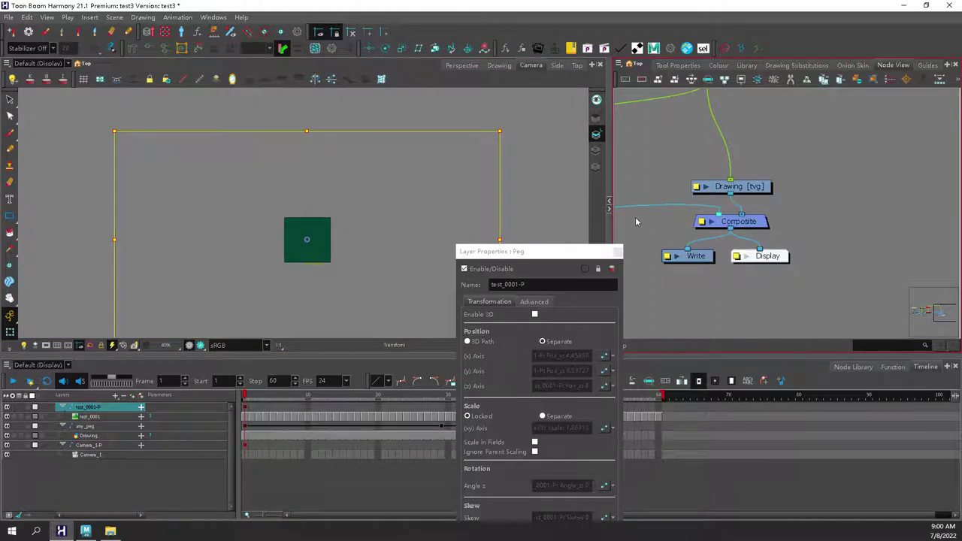
click(616, 251)
click(542, 246)
Step: Move the Drawing node clear of the Composite node and select the test_0001 and Drawing elements in turn to compare them
drag(743, 190, 791, 168)
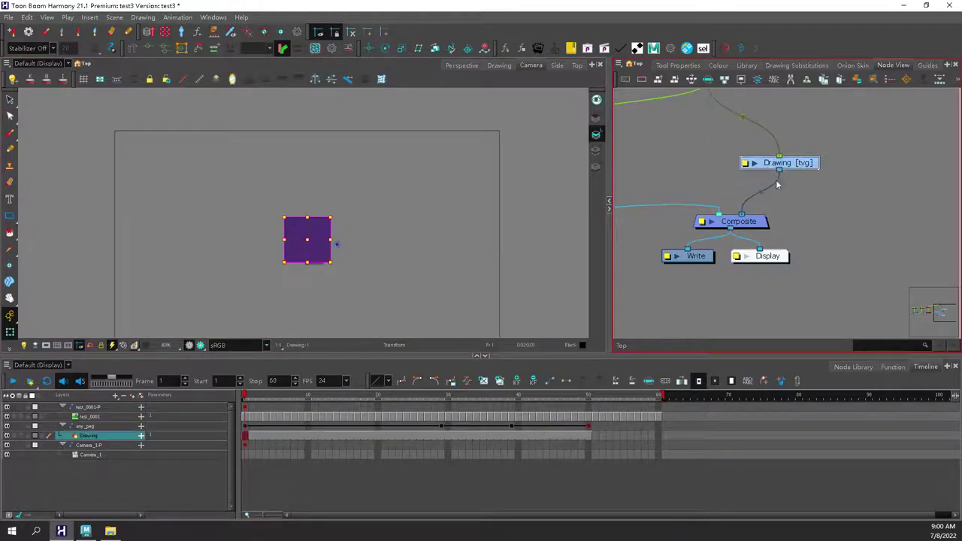
scroll(725, 184, down, 3)
scroll(721, 177, up, 1)
drag(656, 193, 731, 200)
drag(665, 215, 704, 204)
click(707, 205)
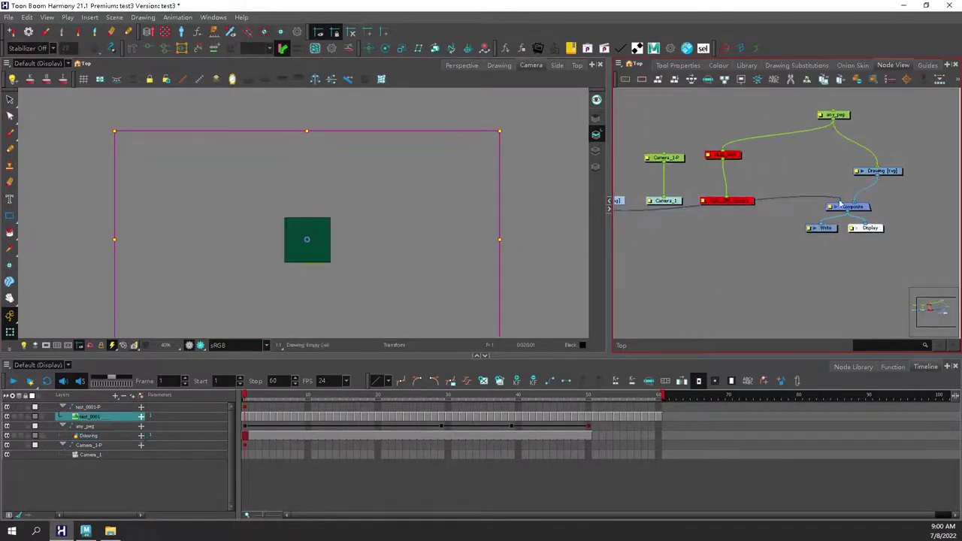
click(902, 174)
click(366, 261)
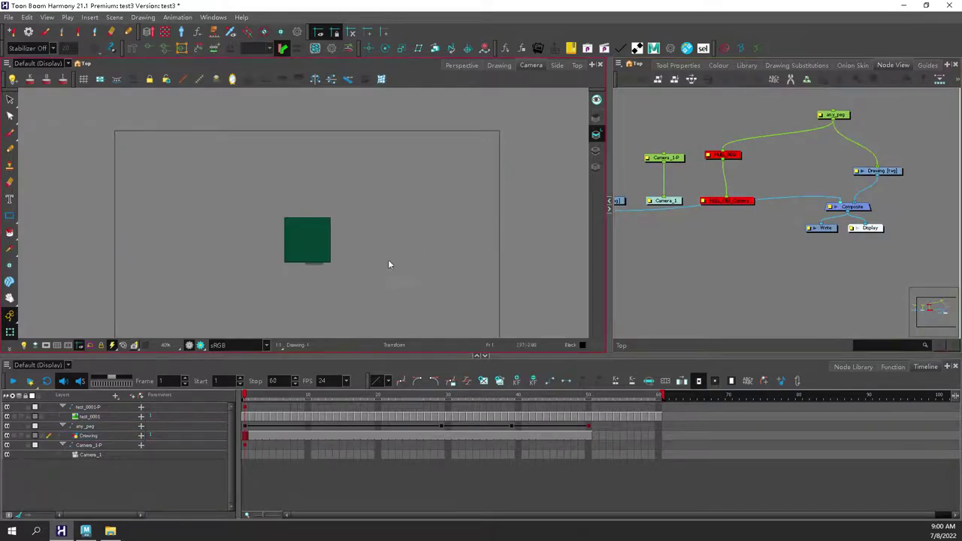
Step: Disconnect the any_peg node from the red null peg, keeping its connection to the Drawing node
click(793, 214)
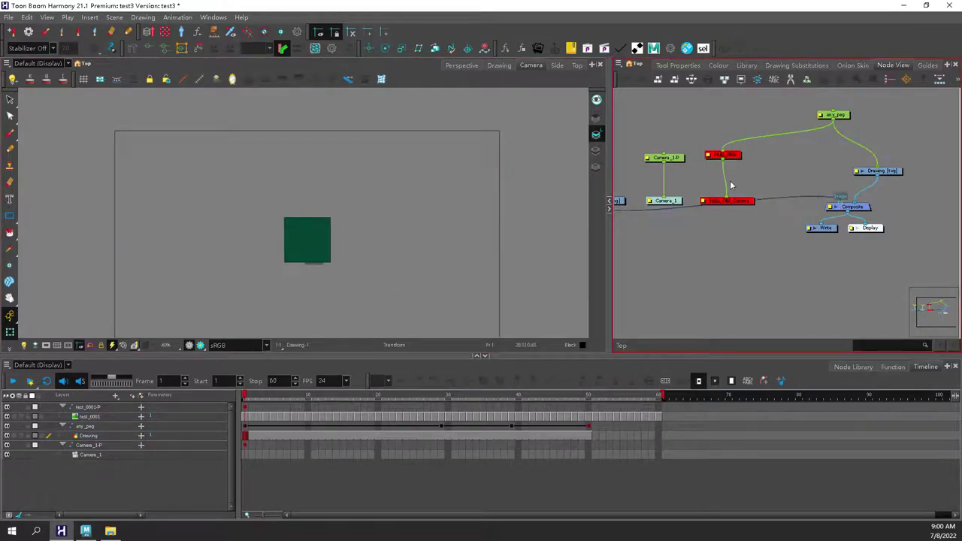
drag(725, 152, 730, 131)
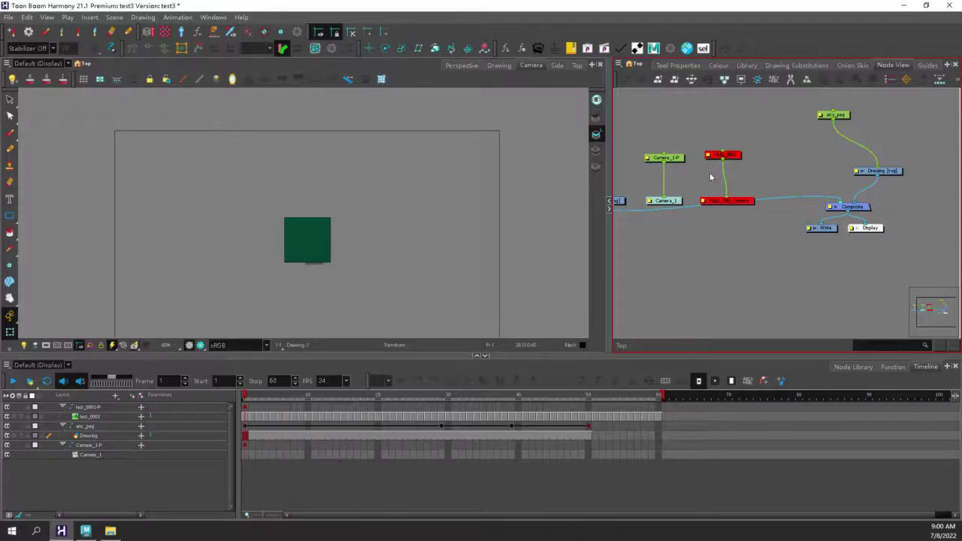
Step: Open the any_peg layer properties and scrub the timeline to frame 36 to examine the peg's position values
drag(687, 183, 697, 180)
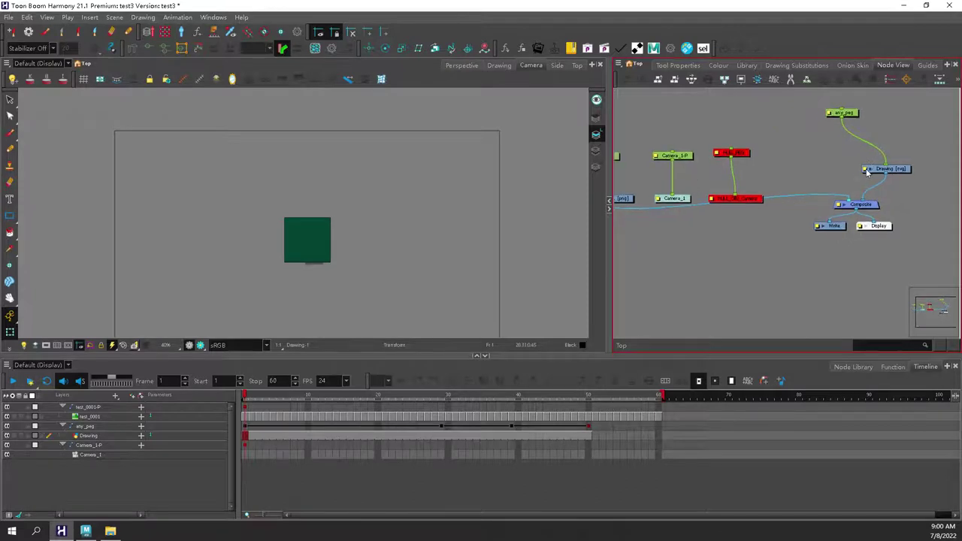
double_click(830, 114)
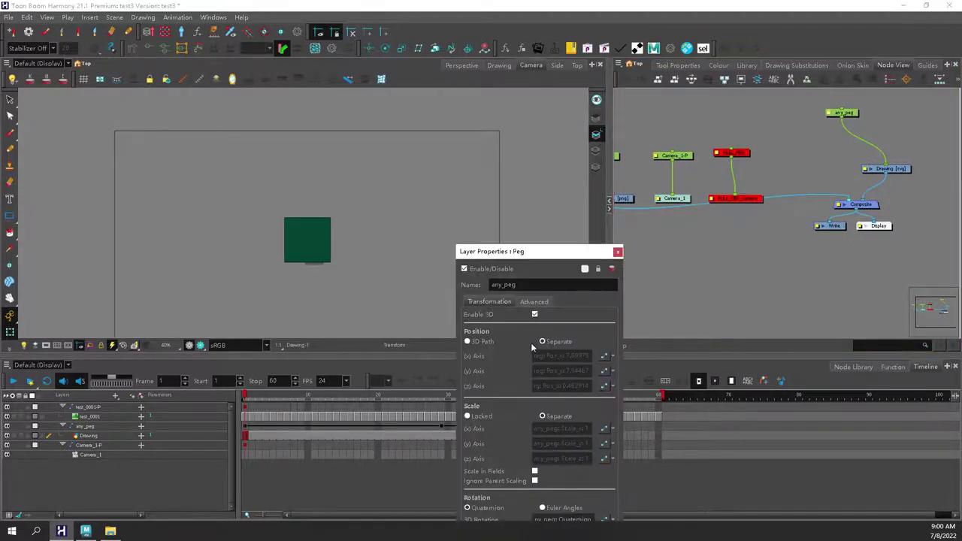
drag(540, 251, 529, 169)
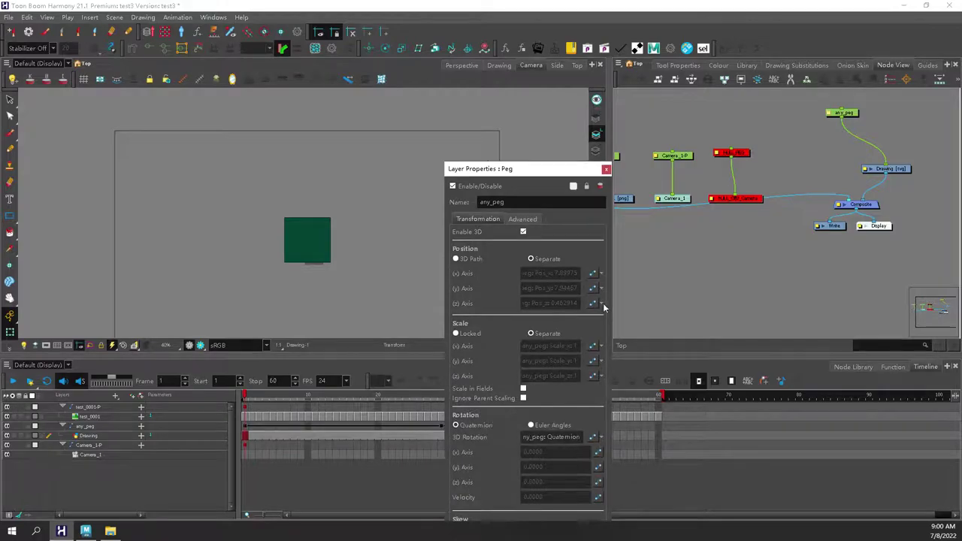
drag(279, 394, 489, 391)
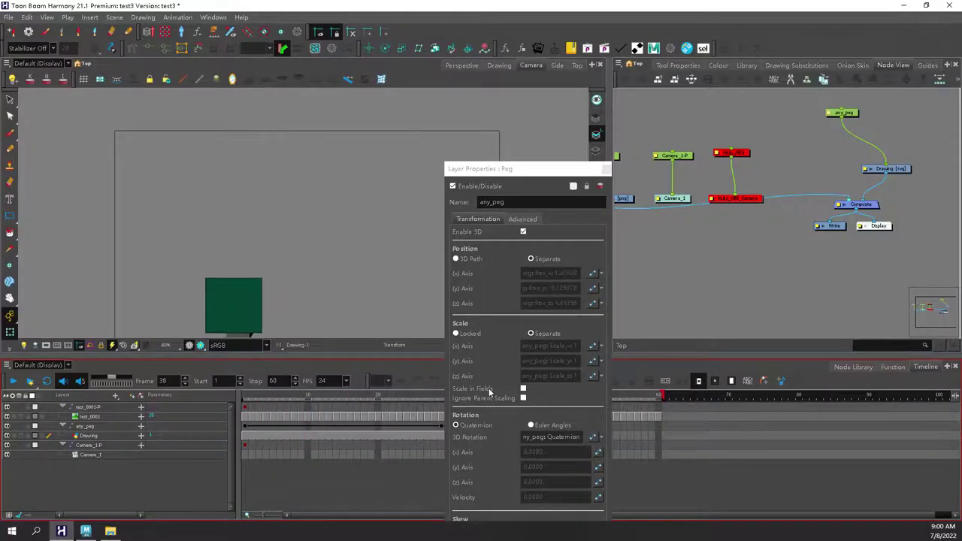
key(Return)
Step: Add a parent peg above any_peg in the node network
click(851, 113)
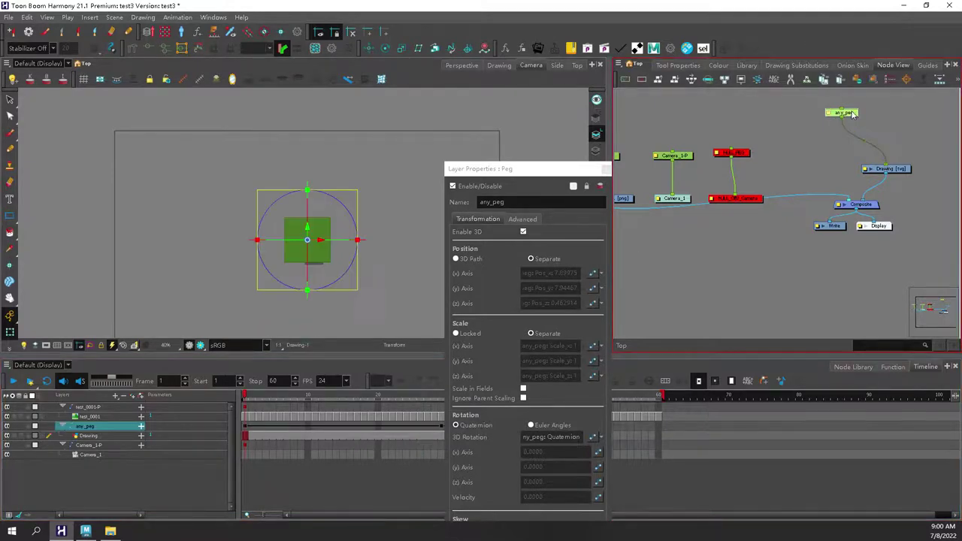
key(ctrl+p)
drag(861, 126, 852, 230)
click(882, 170)
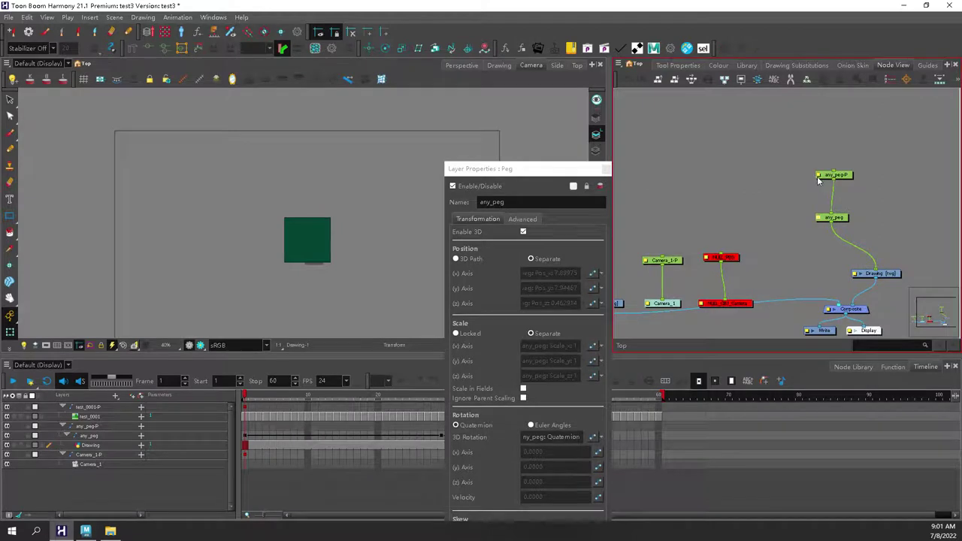
Step: Set the Z position of the any_peg-P peg to -0.7, close its layer properties and return to the first frame
click(824, 177)
click(544, 305)
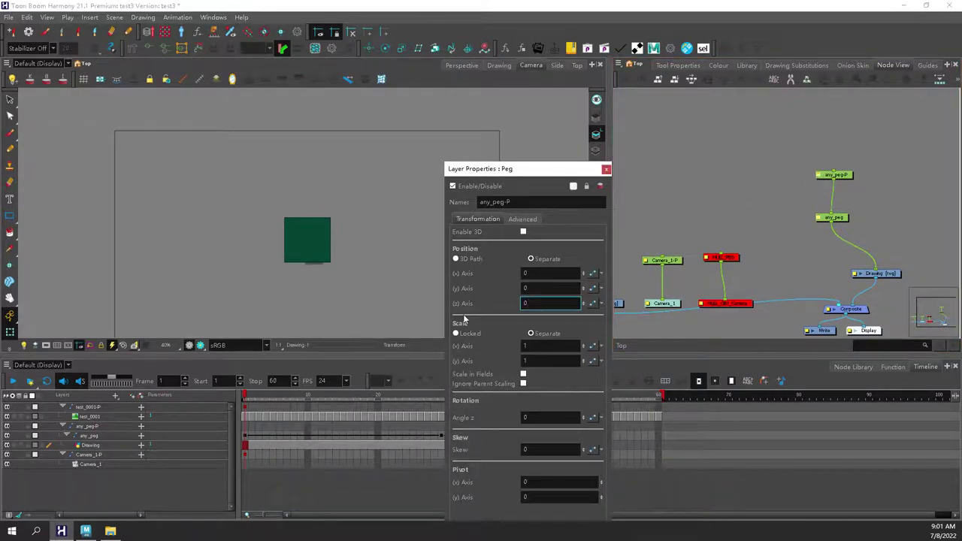
text(1)
key(Return)
key(Return)
key(Return)
click(606, 168)
mouse_move(253, 394)
mouse_down()
mouse_move(314, 394)
mouse_move(242, 392)
mouse_up()
click(833, 194)
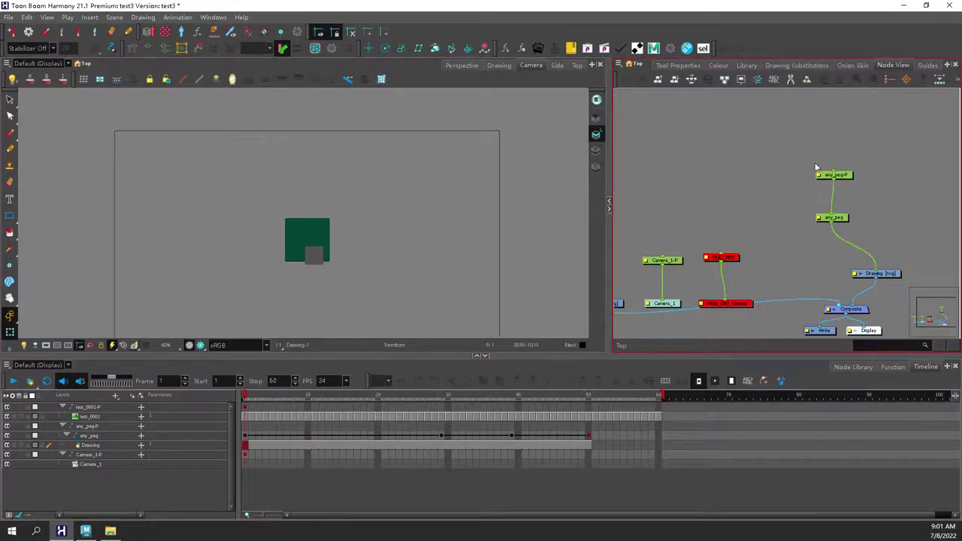
Step: Select any_peg-P and scrub the timeline to frame 50 and back to frame 39 to compare the drawing with the rendered cube
click(10, 315)
click(21, 337)
double_click(824, 177)
drag(550, 303, 466, 307)
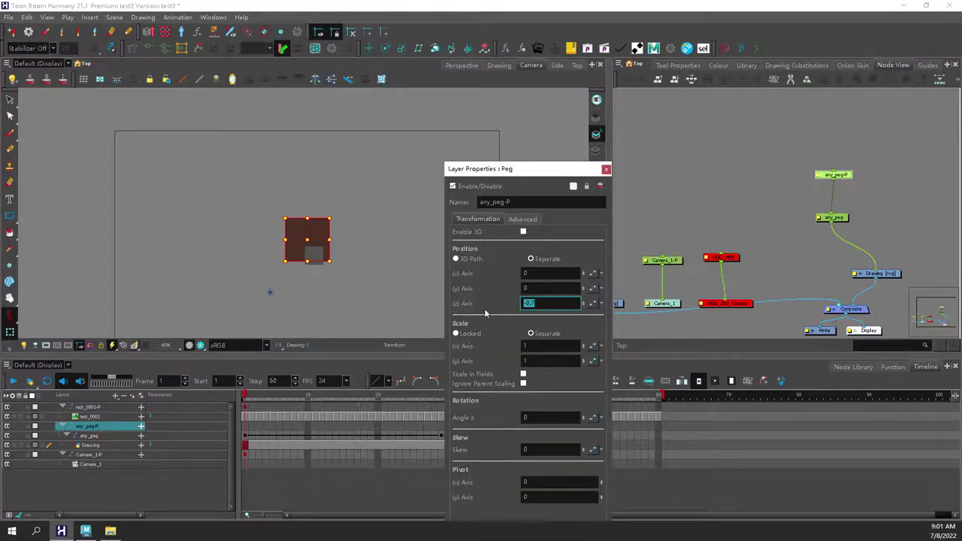
click(304, 396)
drag(304, 396, 585, 373)
click(607, 168)
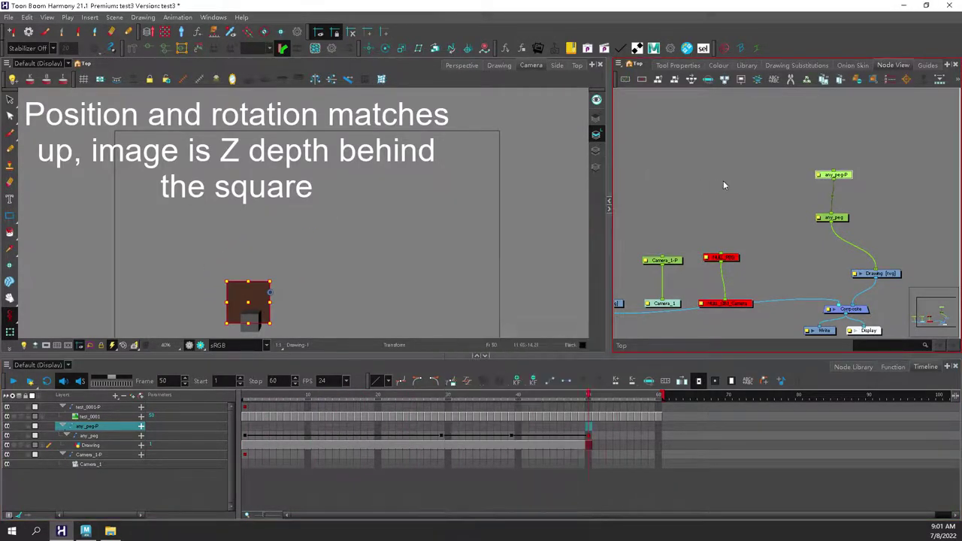
drag(589, 397, 511, 403)
drag(386, 226, 400, 174)
click(734, 196)
Step: Fine-tune the Z position of the any_peg-P peg in its layer properties
click(819, 175)
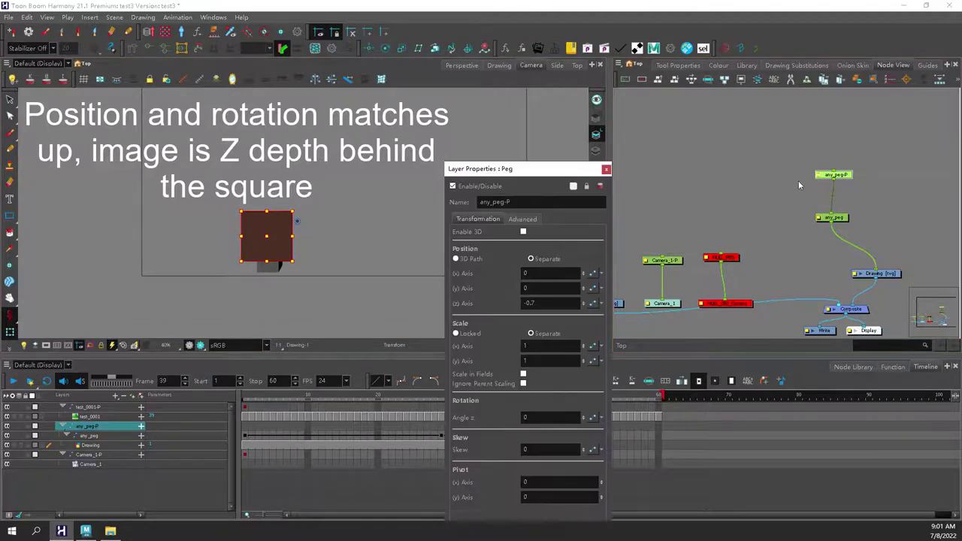
drag(539, 303, 529, 303)
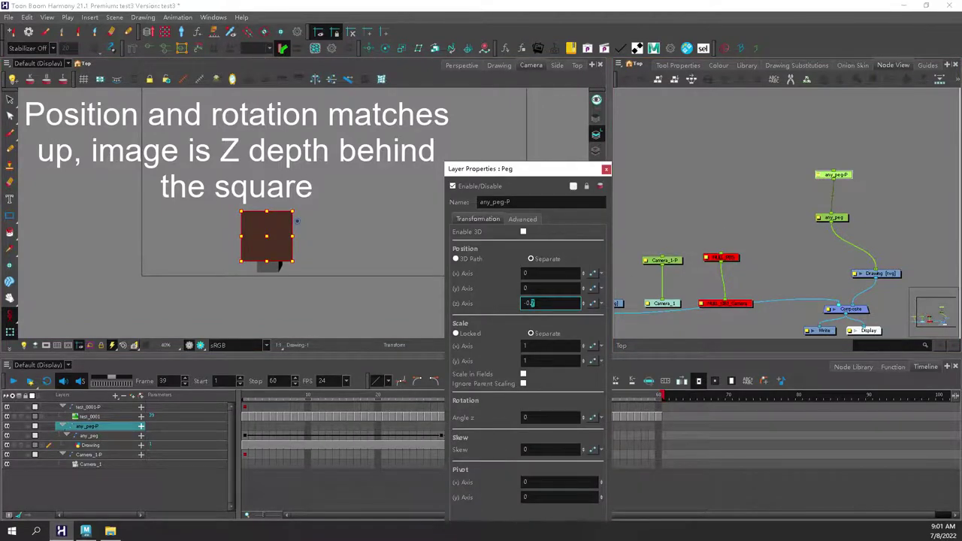
key(Return)
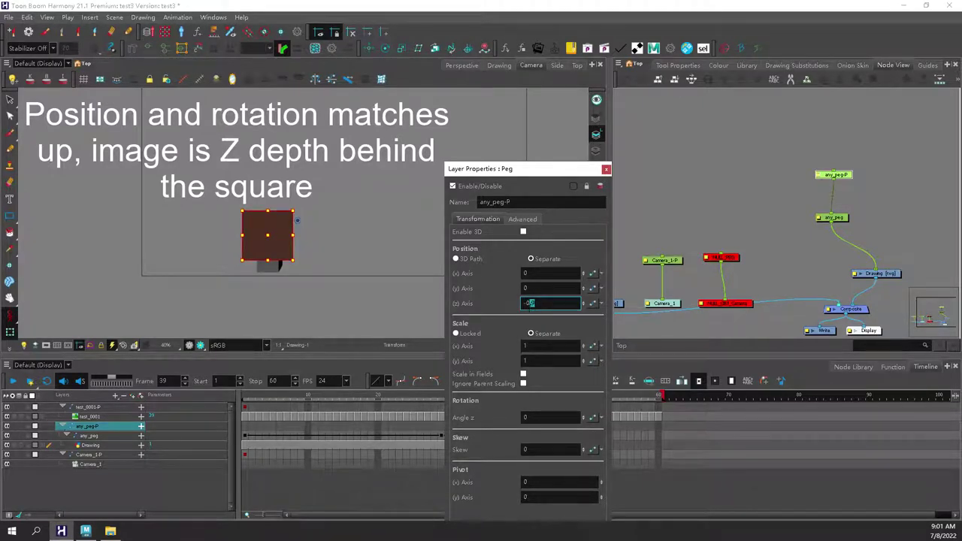
key(BackSpace)
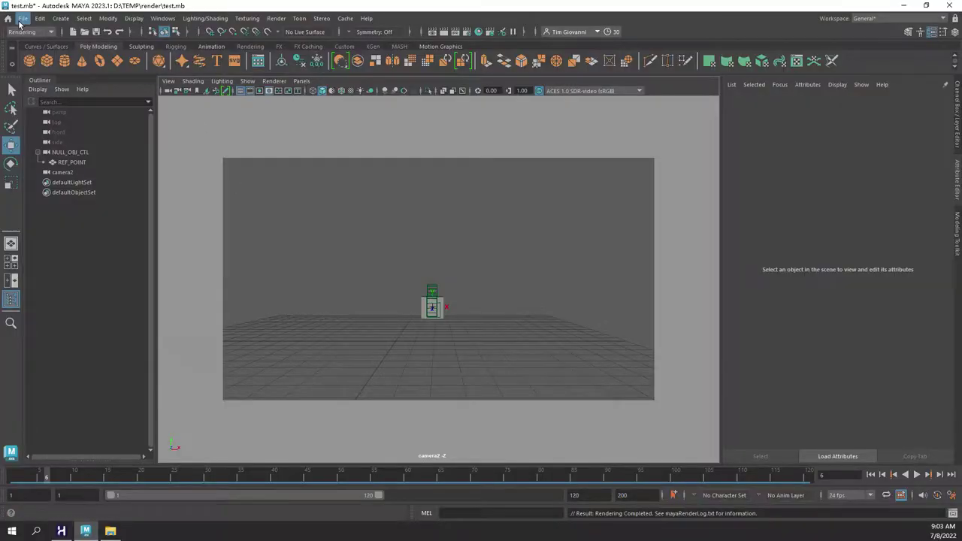
Step: Open the Export All options in Maya and set the file type to FBX export
click(24, 18)
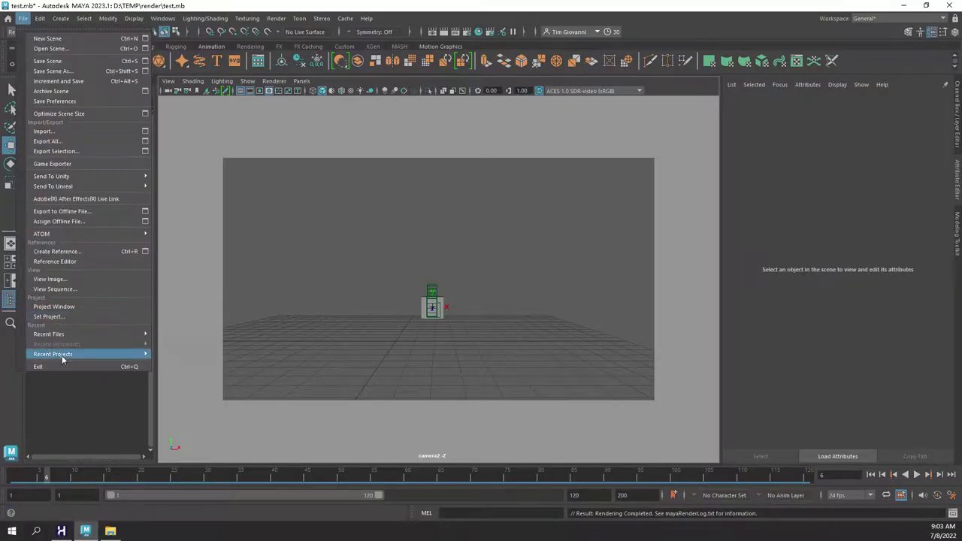
click(147, 144)
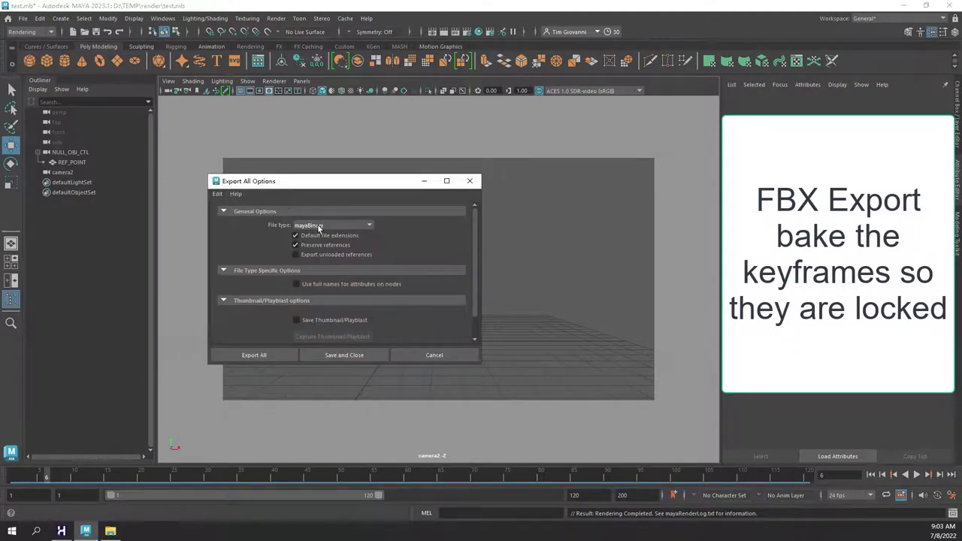
click(318, 224)
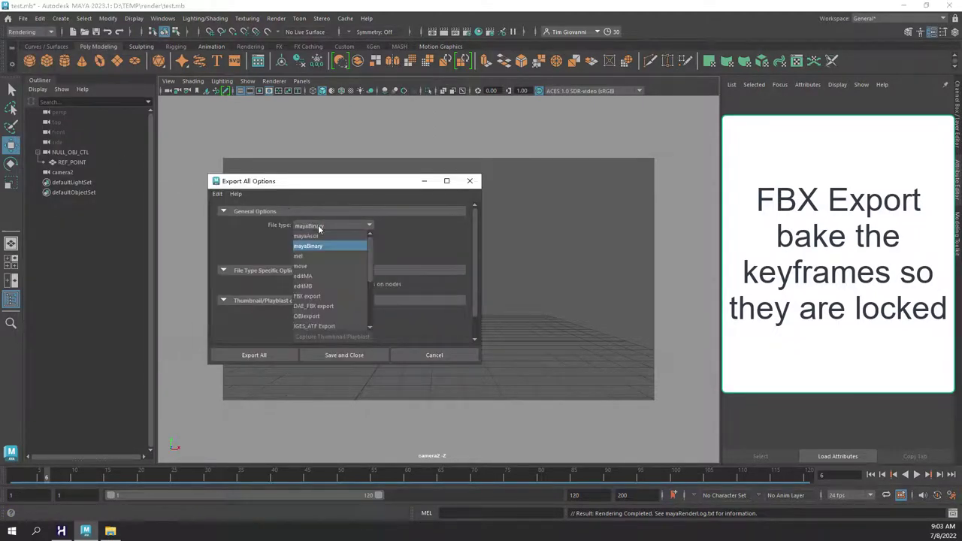
click(315, 299)
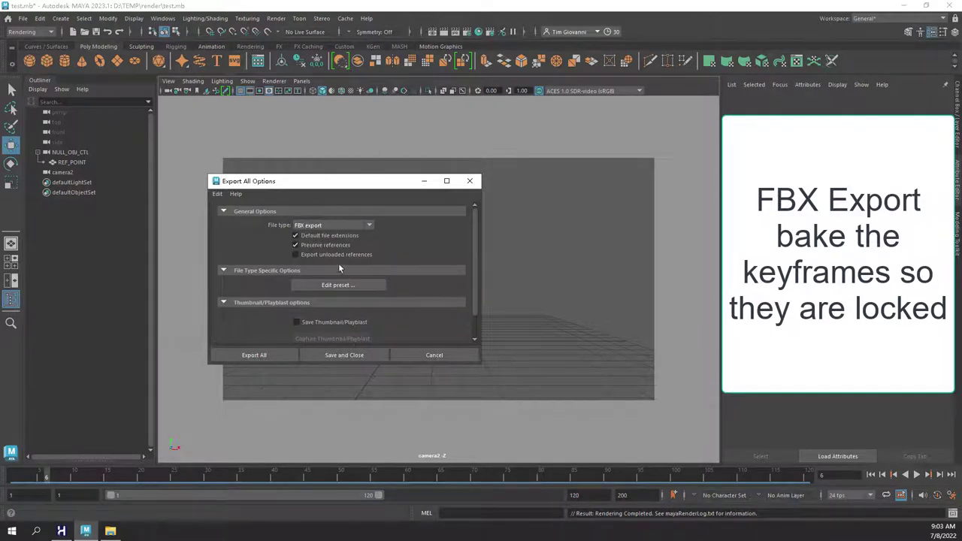
Step: Check the camera options in the FBX export preset and enable Bake Animation for frames 1 to 200
click(338, 285)
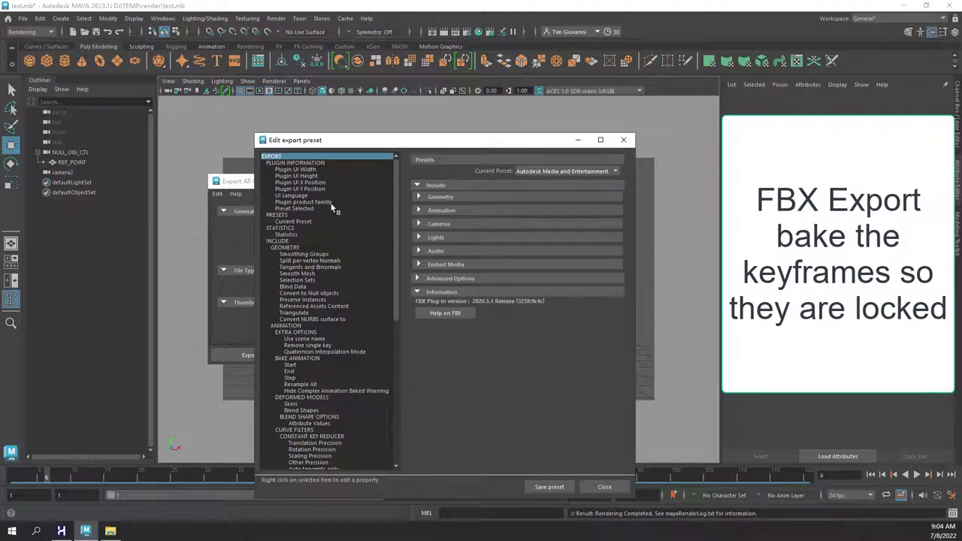
click(552, 224)
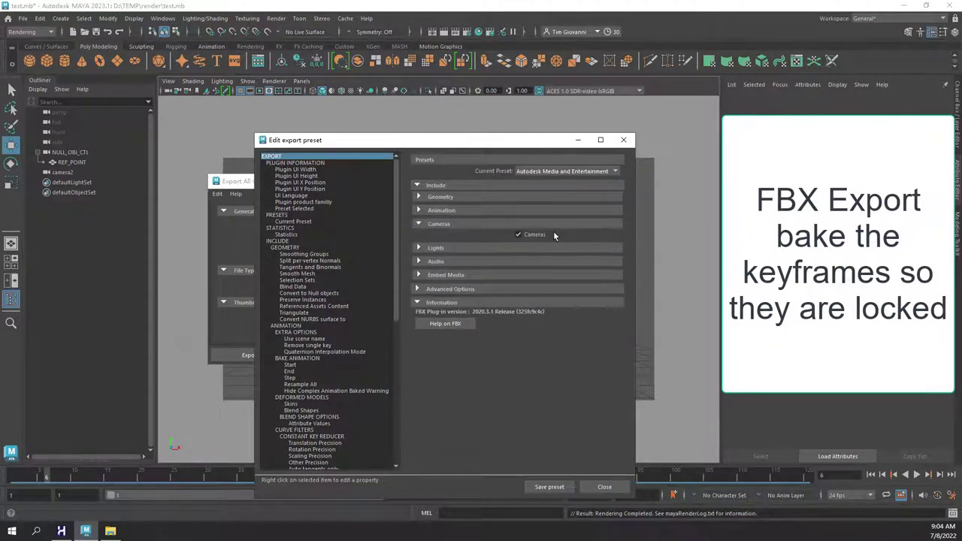
click(419, 225)
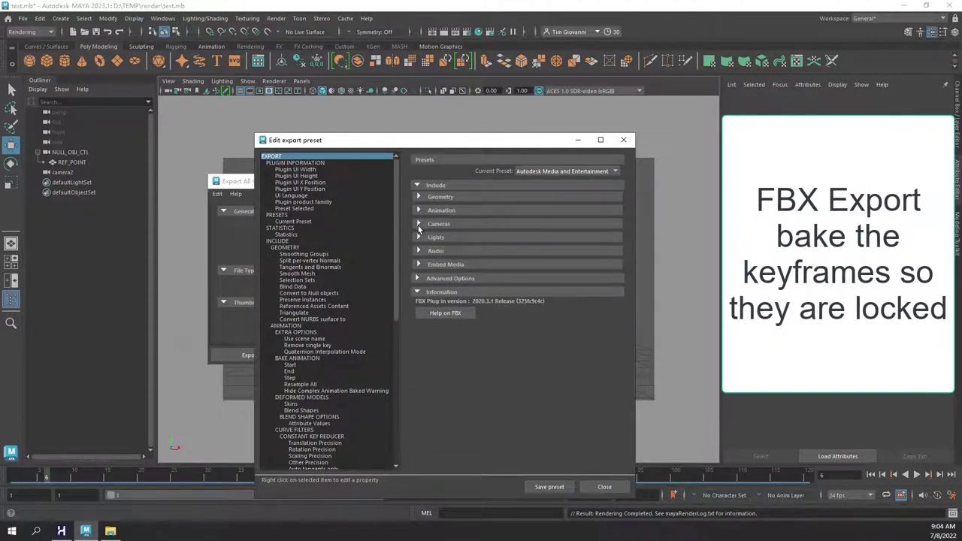
click(419, 210)
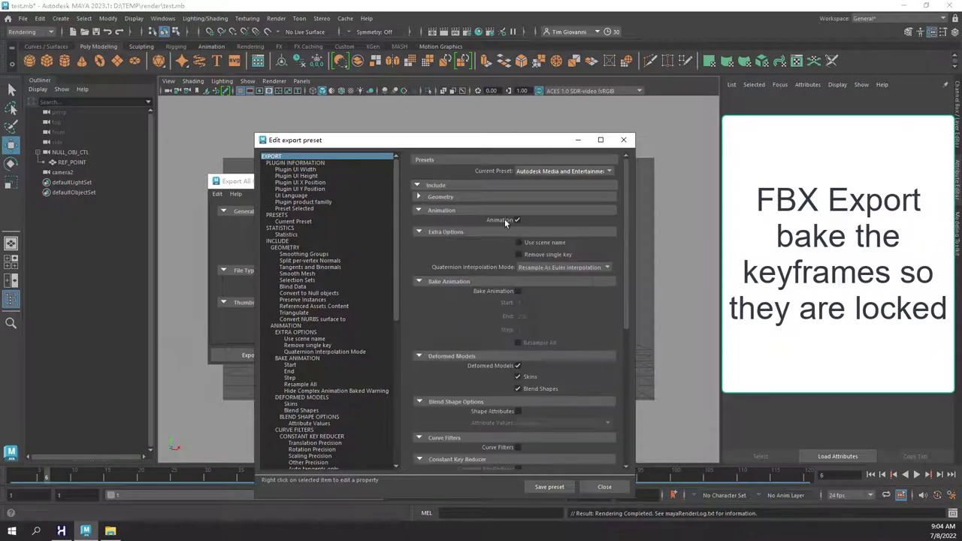
click(517, 292)
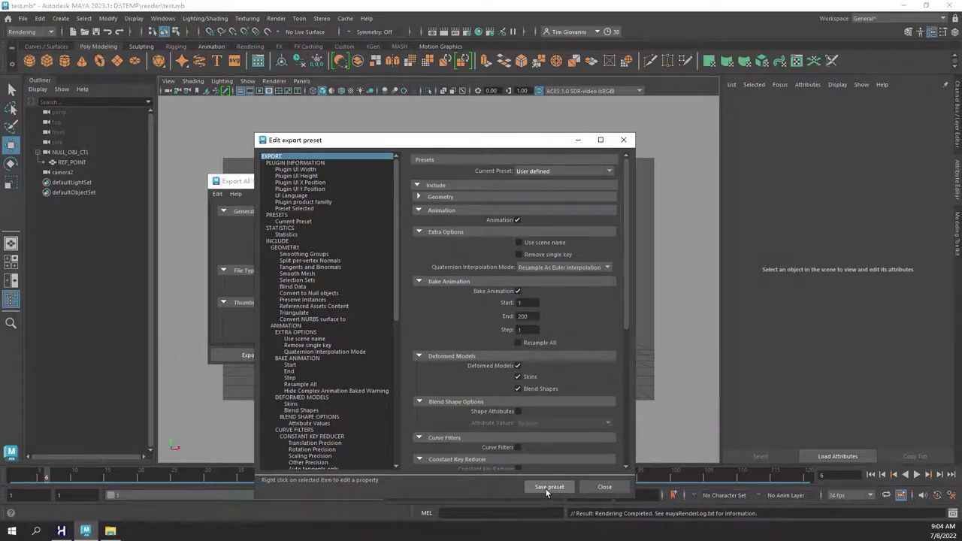
click(537, 172)
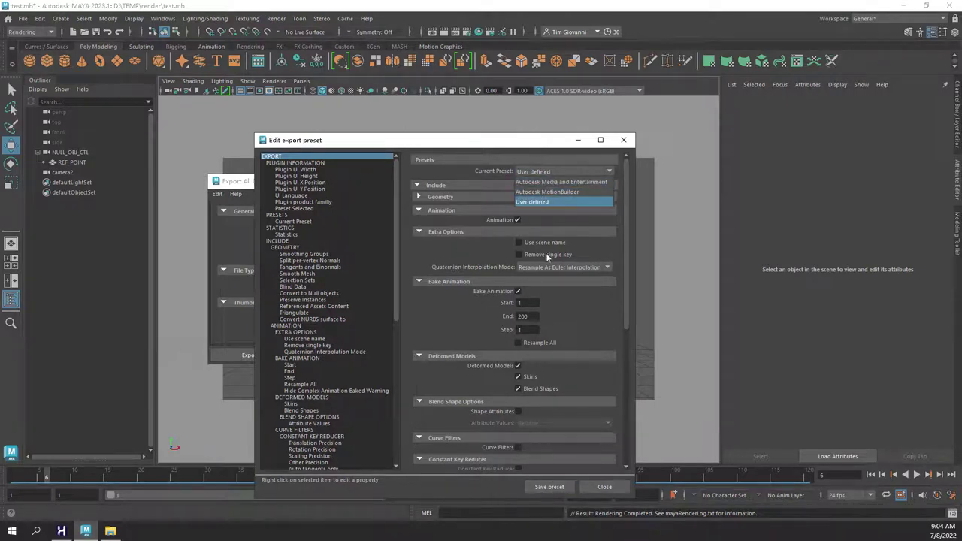
click(480, 331)
Step: Save the FBX export settings as a new preset under a custom name and close the preset editor
click(549, 487)
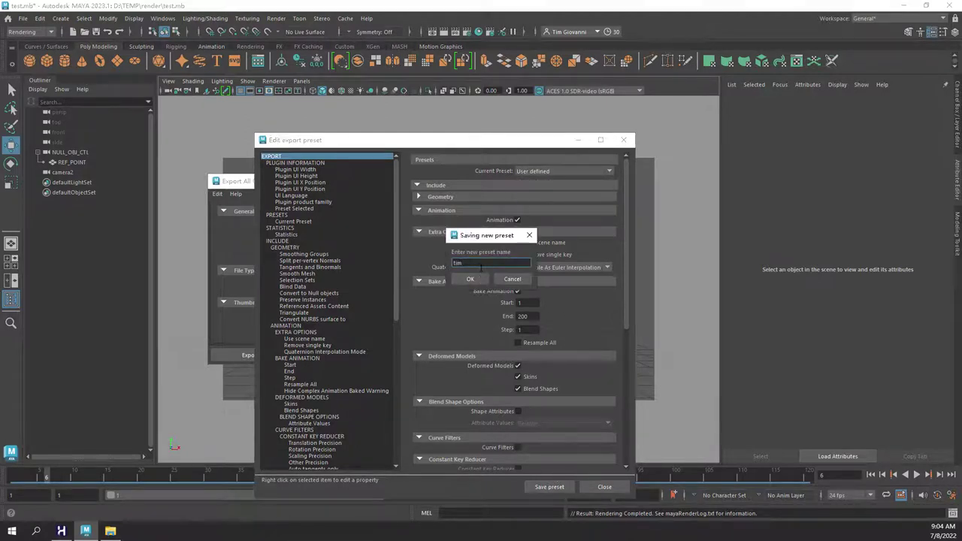
click(481, 280)
click(601, 487)
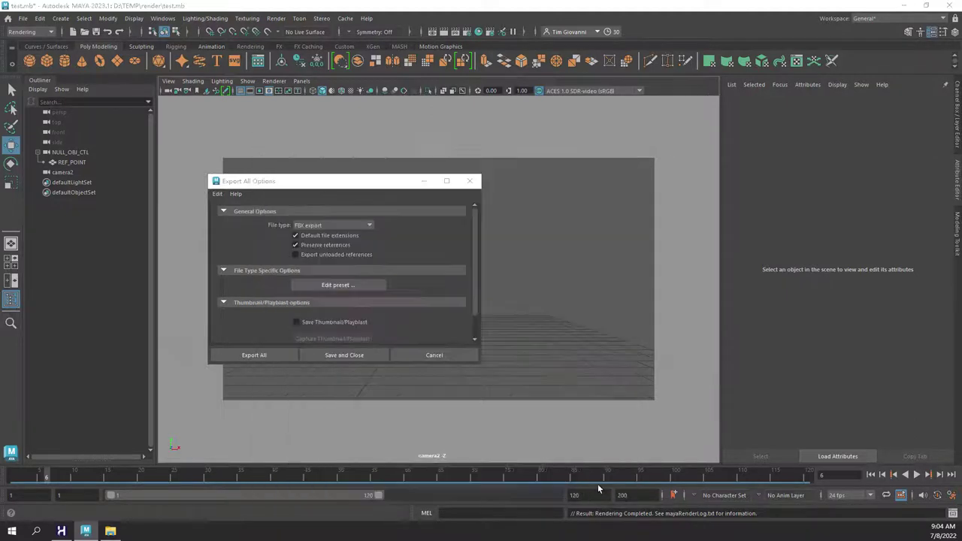
Step: Export the whole scene to the Desktop as an FBX file named "camera to blender" and close Maya
click(267, 354)
click(205, 171)
click(283, 386)
text(ca)
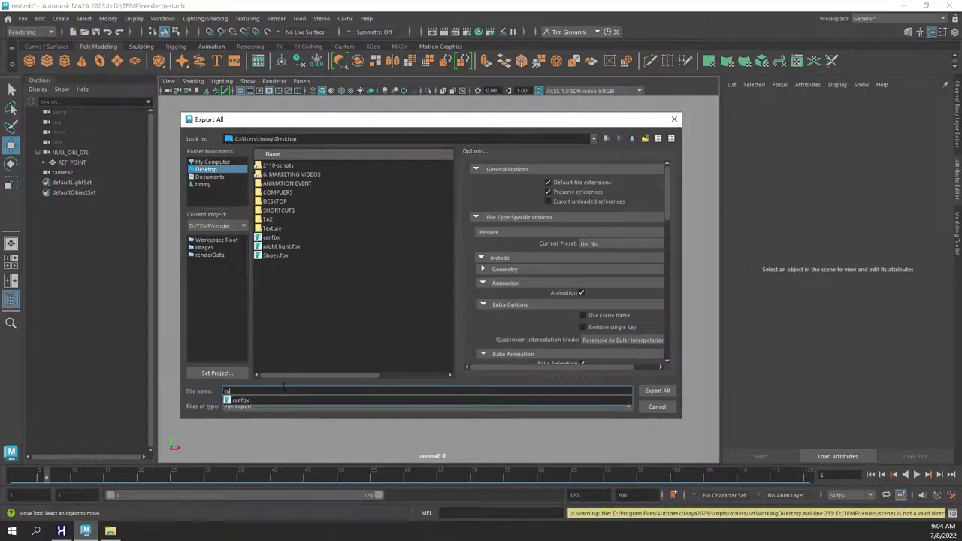
text(mera)
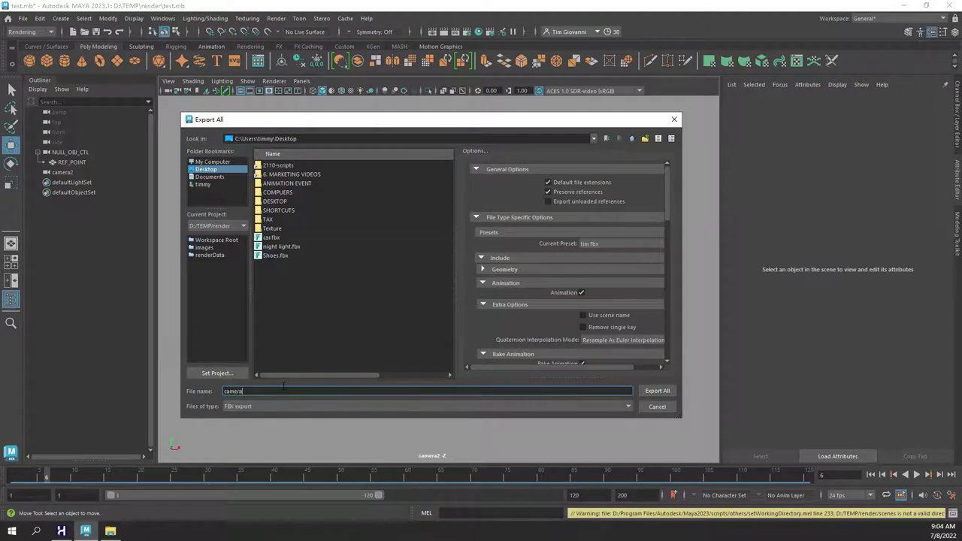
text( to blender)
key(Return)
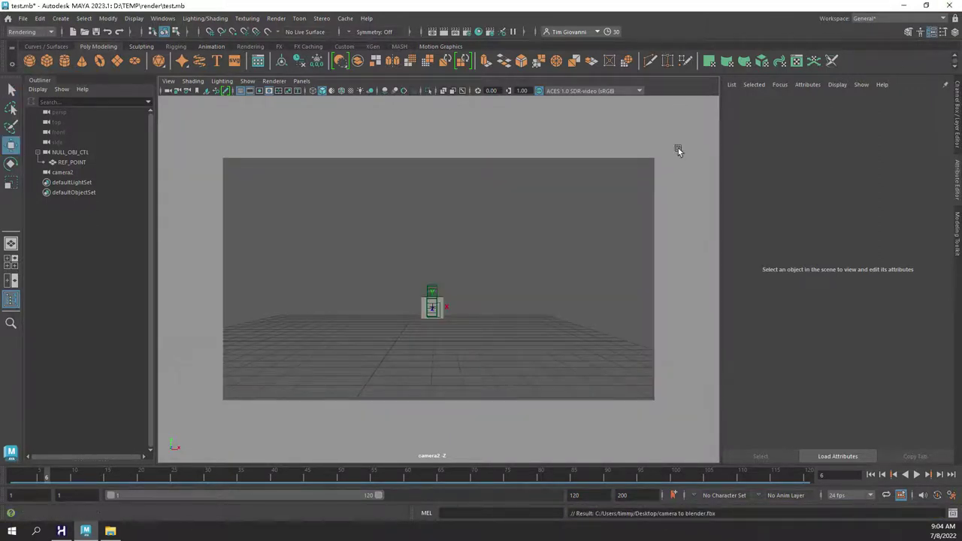
click(954, 9)
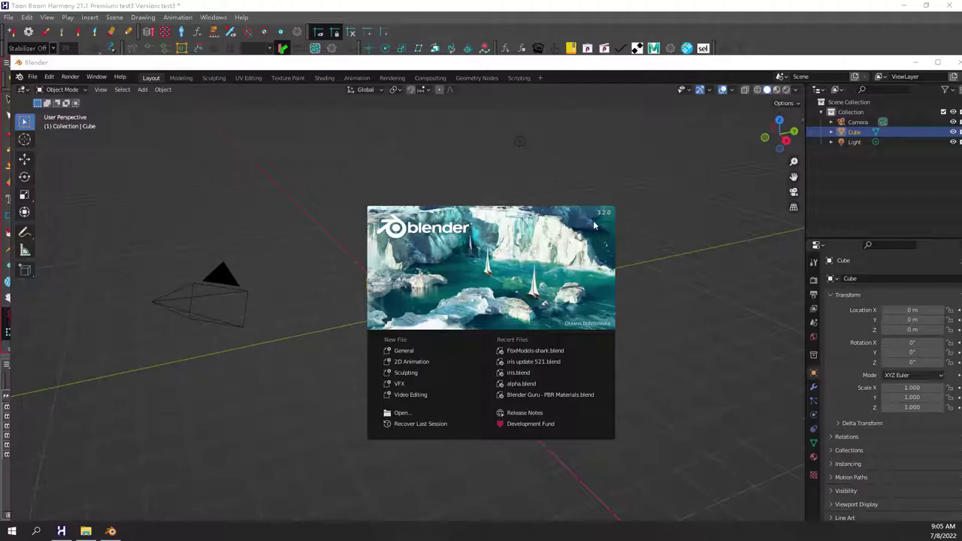
Step: Dismiss Blender's splash screen, maximise its window and delete the default camera, cube and light
click(594, 223)
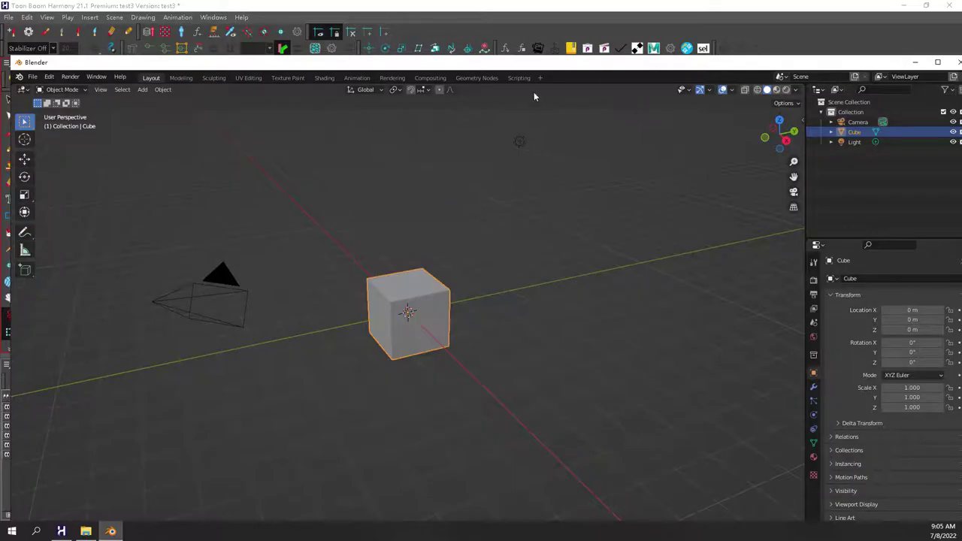
double_click(502, 67)
drag(593, 61, 2, 393)
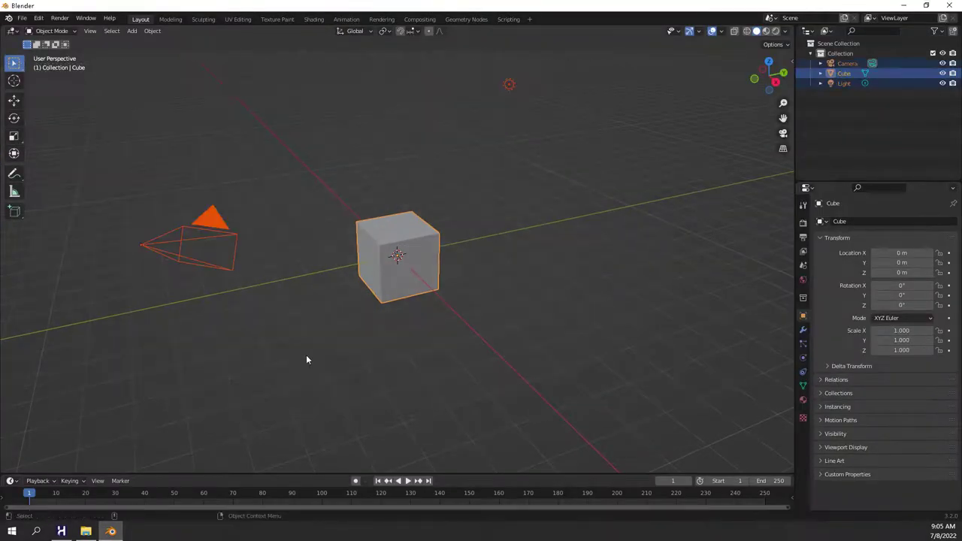
key(Delete)
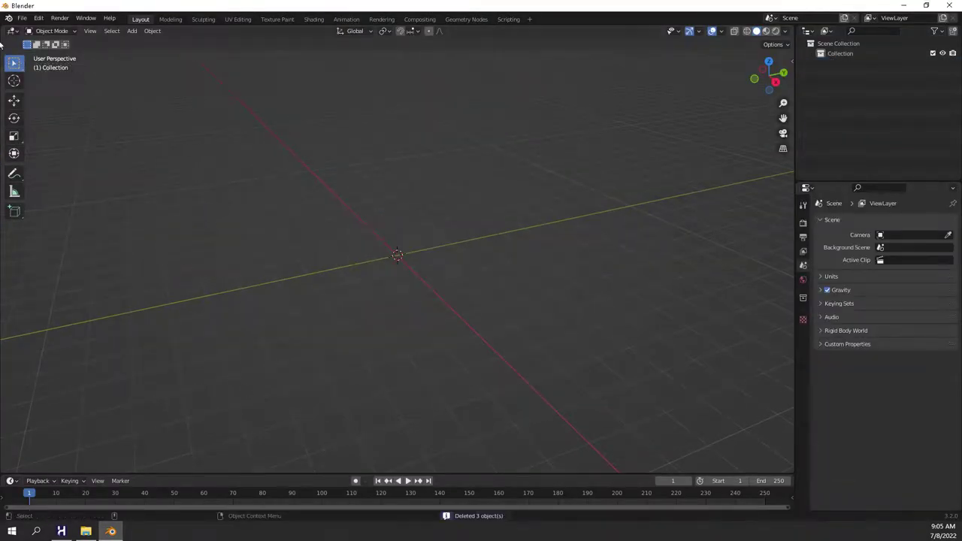
Step: Import the "camera to blender" FBX file from the Desktop with the default FBX import settings
click(22, 17)
mouse_move(53, 153)
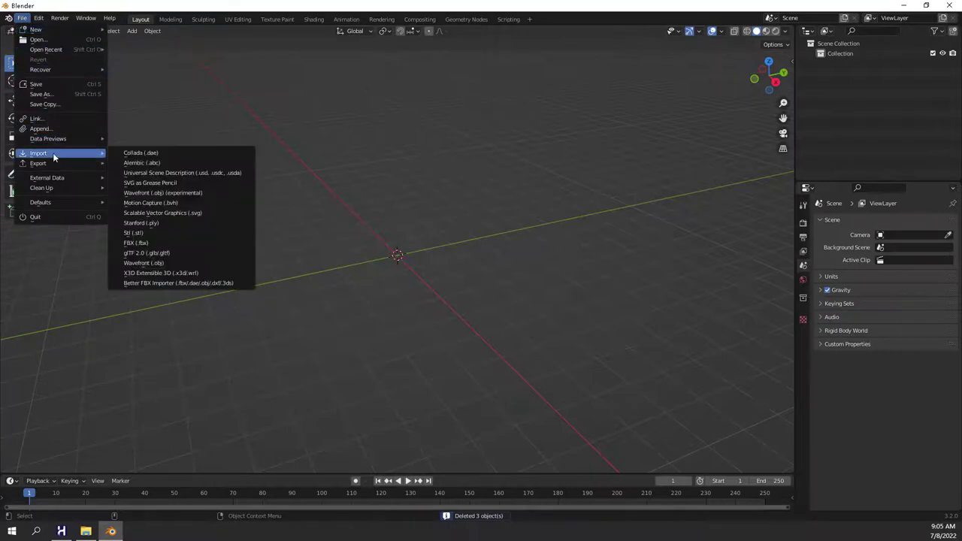
click(162, 243)
click(249, 218)
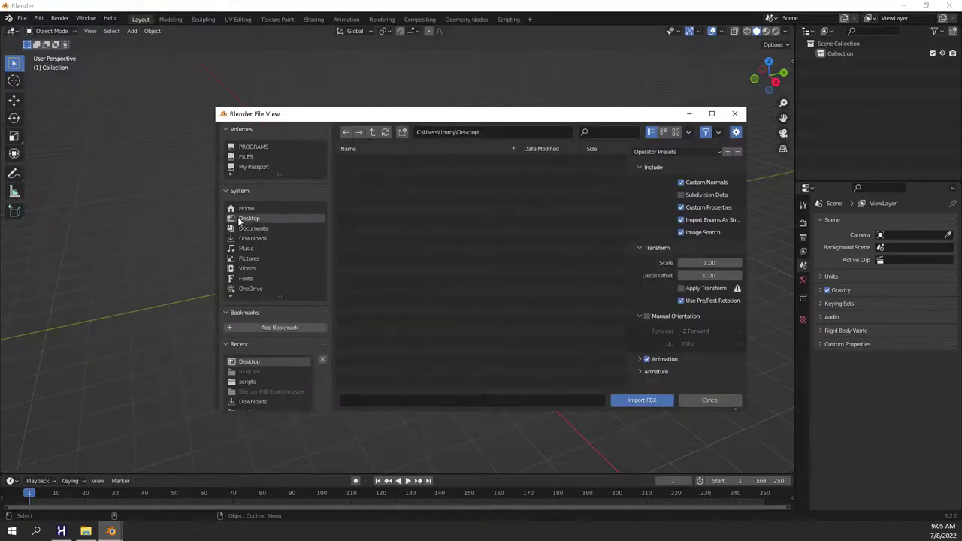
double_click(361, 240)
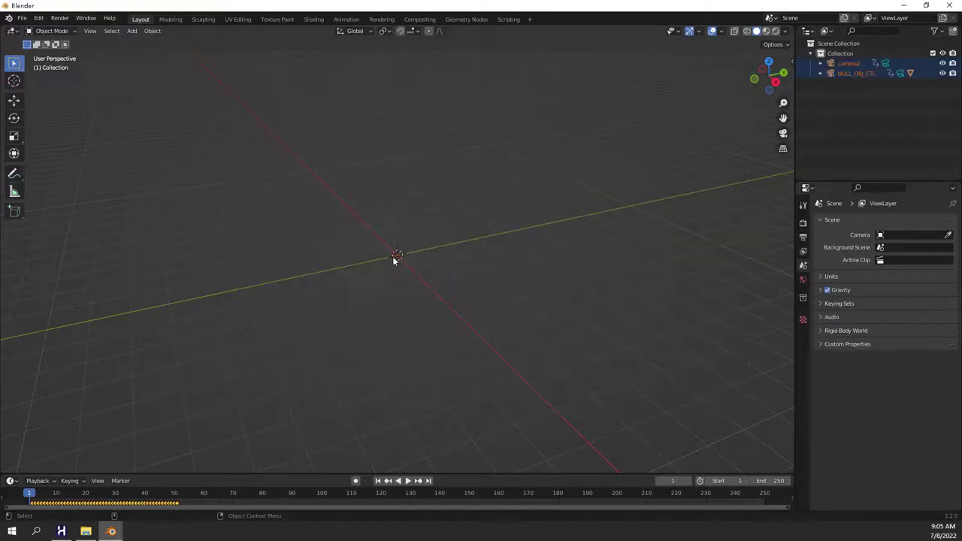
Step: Play and scrub through the imported animation, returning to frame 1
drag(417, 191, 386, 246)
scroll(394, 278, up, 12)
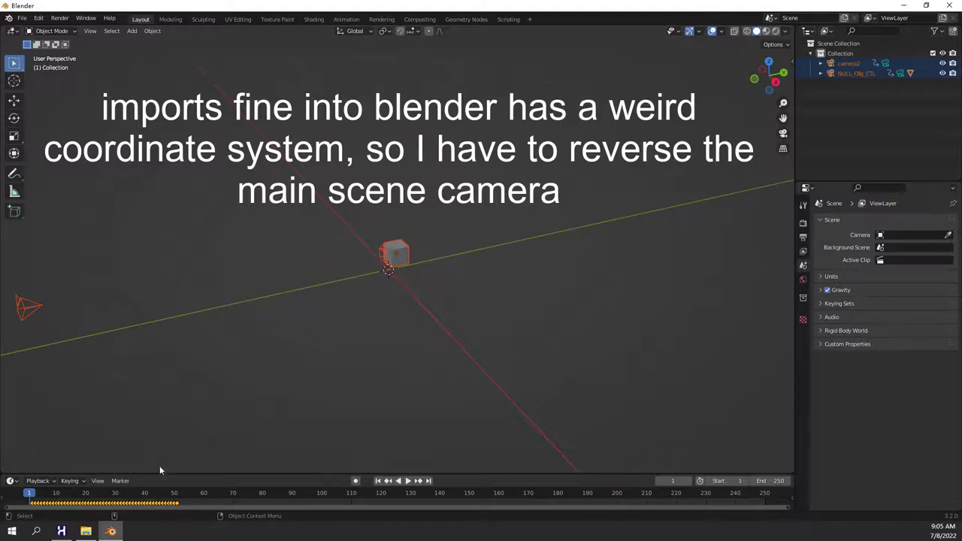
key(space)
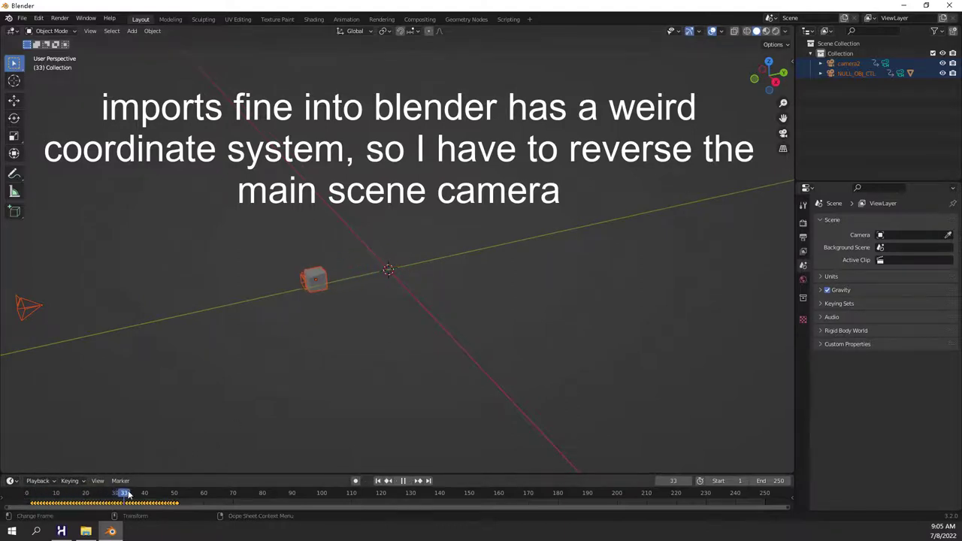
drag(160, 496, 28, 496)
Step: Select the imported camera2 and move the timeline to its keyframe at frame 2
click(39, 320)
click(37, 307)
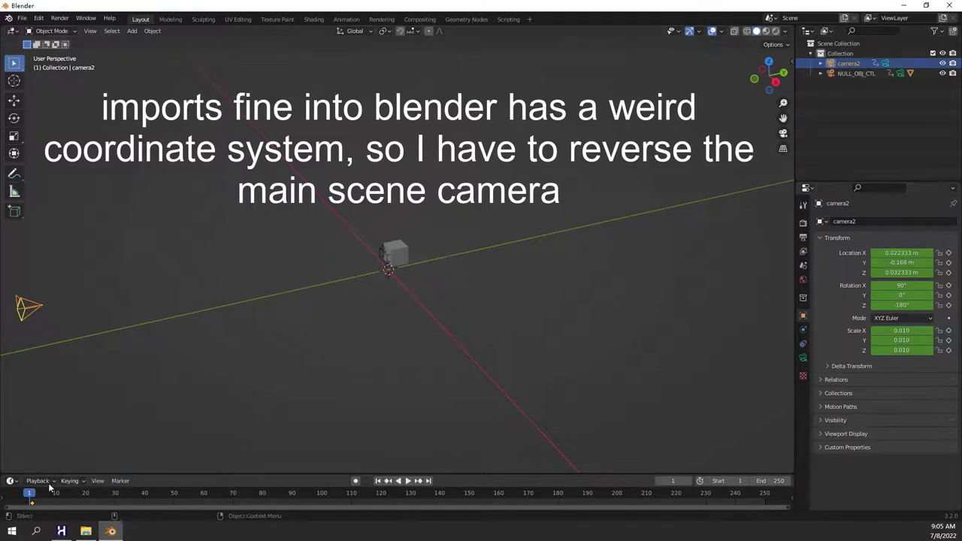
mouse_move(34, 497)
mouse_down()
mouse_move(195, 496)
mouse_move(33, 501)
mouse_up()
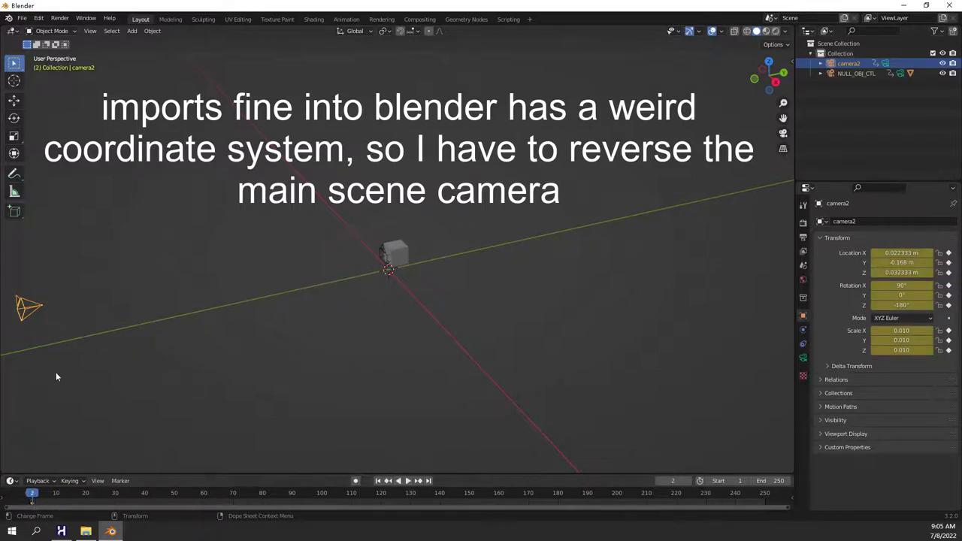
Step: Try to turn camera2 around freehand with the Rotate tool and undo the rotation
click(14, 118)
drag(46, 326, 213, 225)
key(ctrl+z)
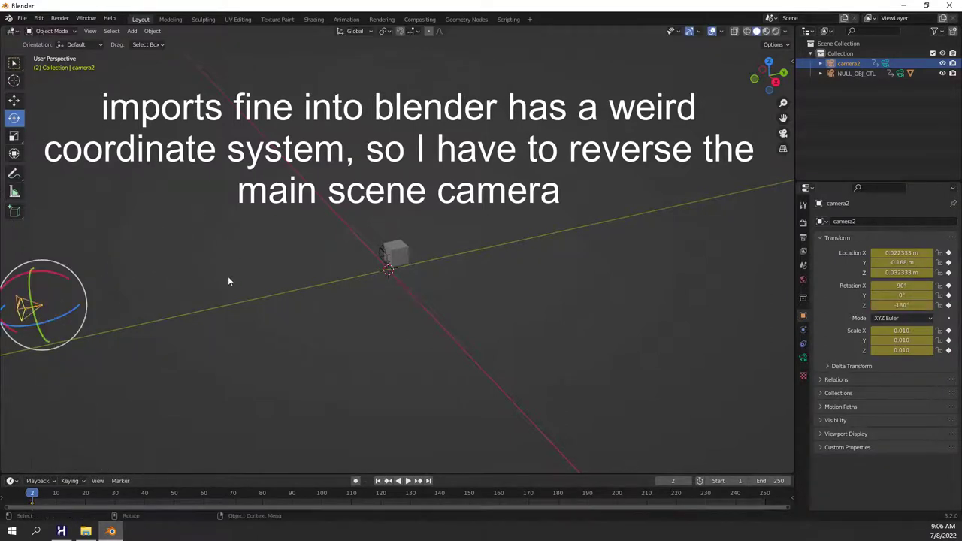
Step: Set camera2's Z rotation to 0° to reverse the direction it faces
click(901, 304)
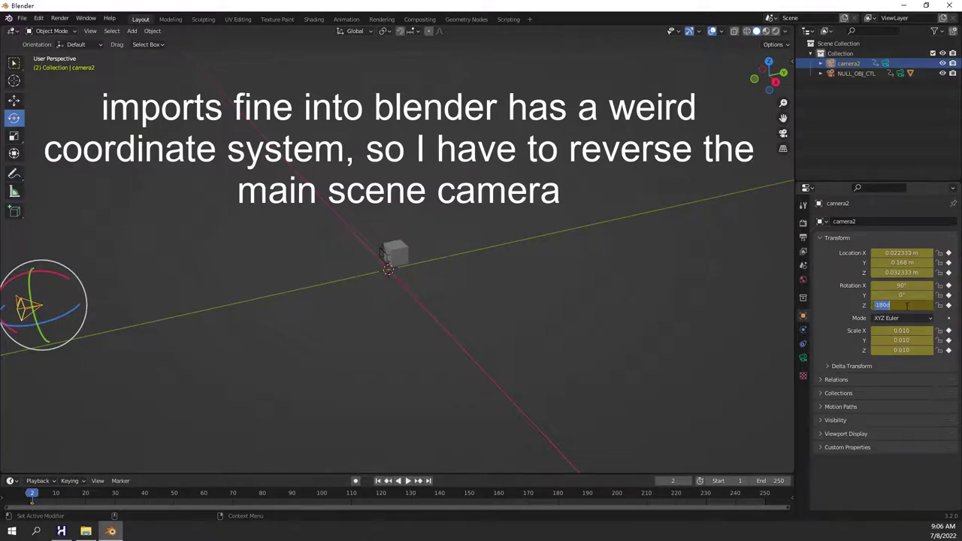
text(0)
key(Return)
click(324, 311)
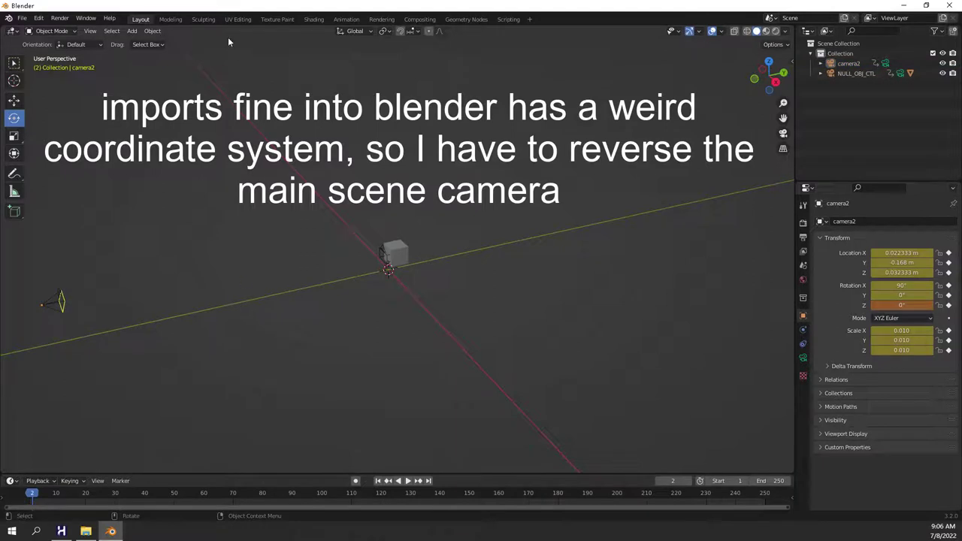
Step: Select camera2, look through it as the active camera and play the animation from its view
click(88, 32)
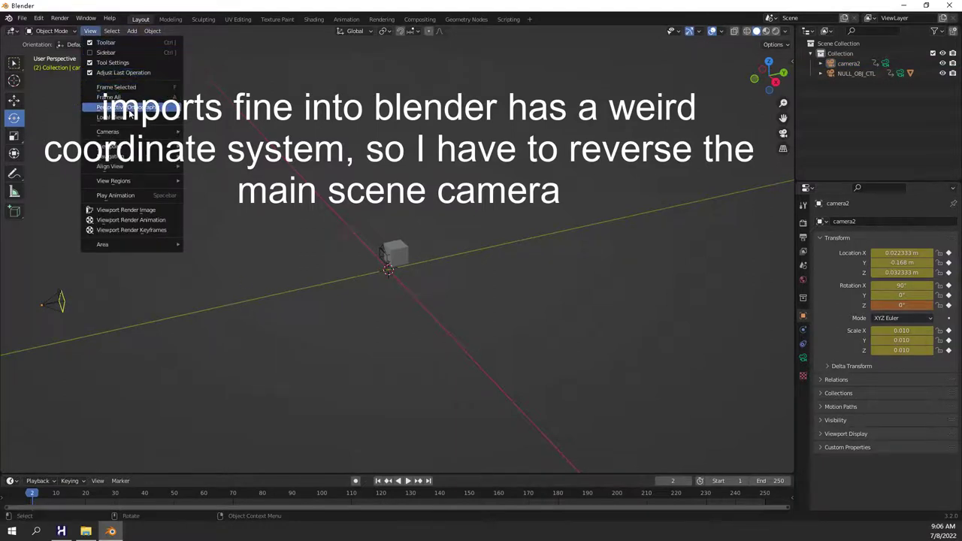
mouse_move(135, 133)
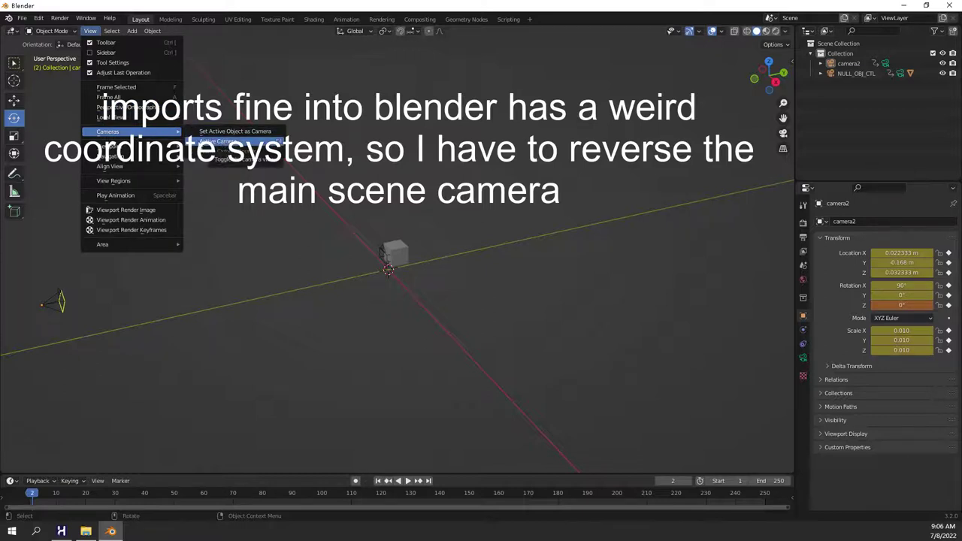
drag(15, 268, 80, 325)
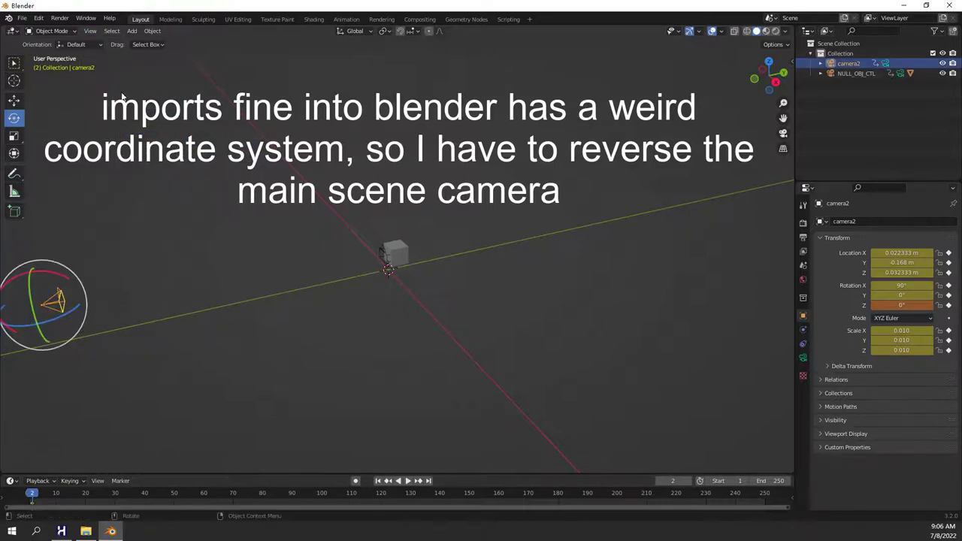
click(89, 31)
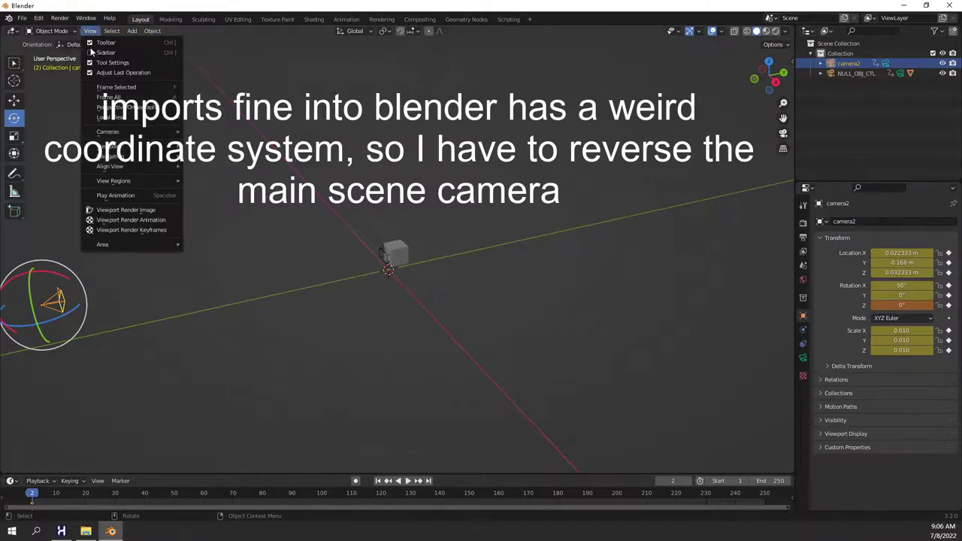
mouse_move(116, 133)
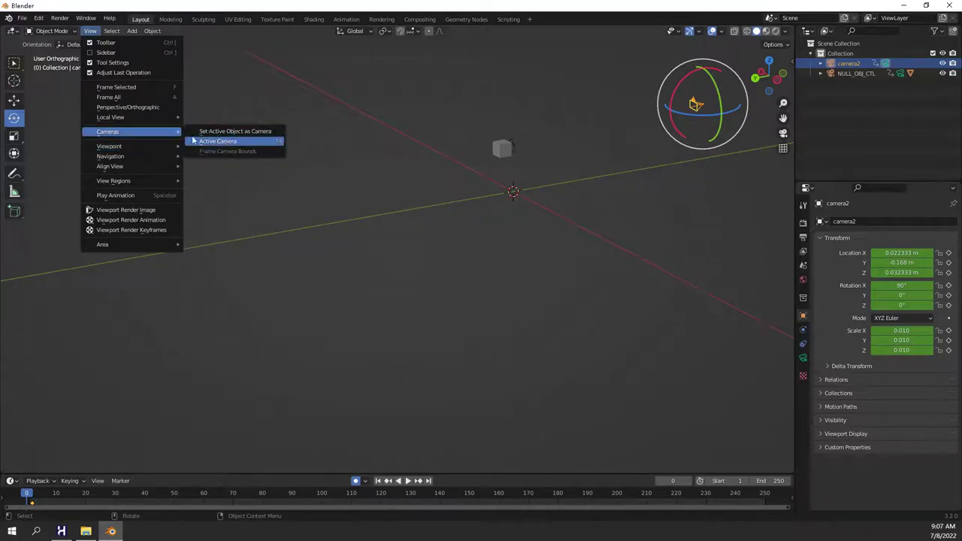
mouse_move(174, 120)
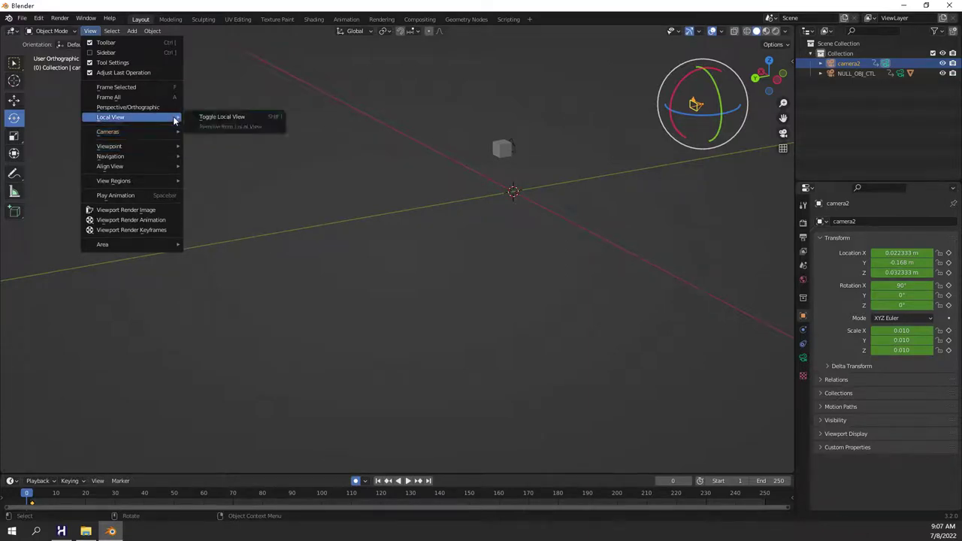
click(210, 141)
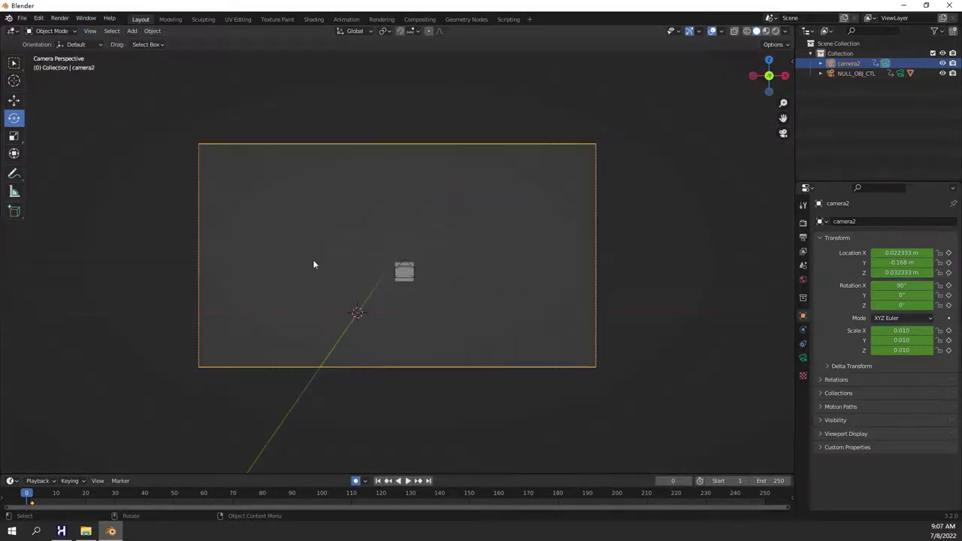
key(space)
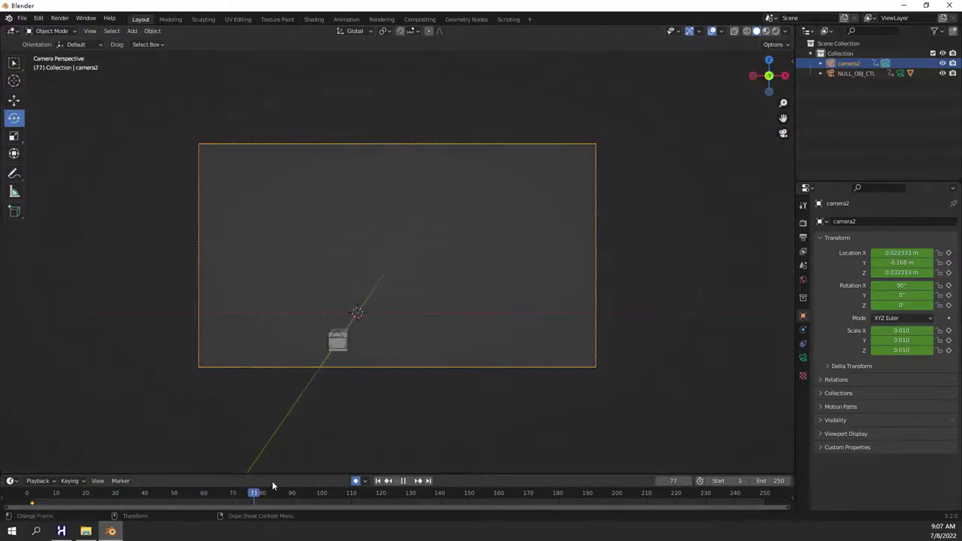
key(Escape)
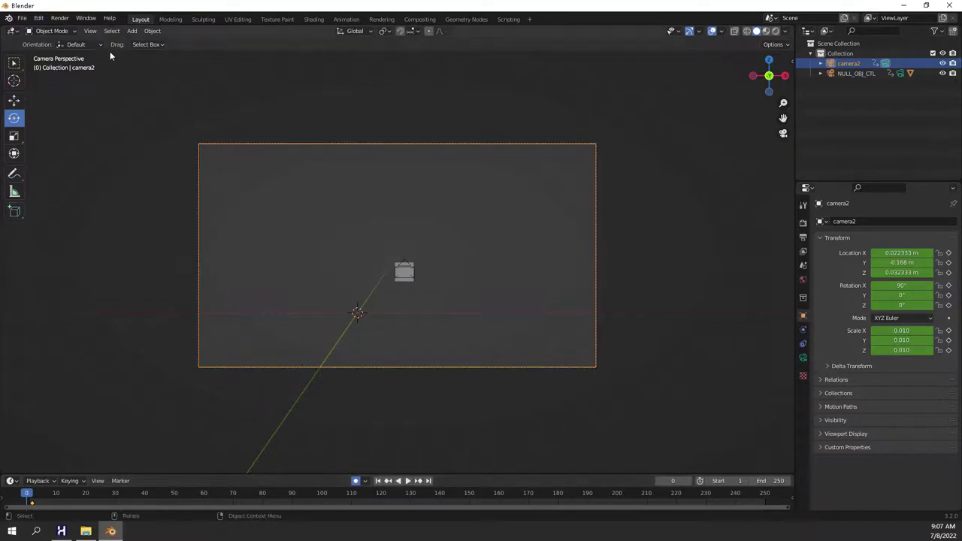
Step: Examine the scene's render, output and view layer settings, including resolution, frame range and file format
click(67, 24)
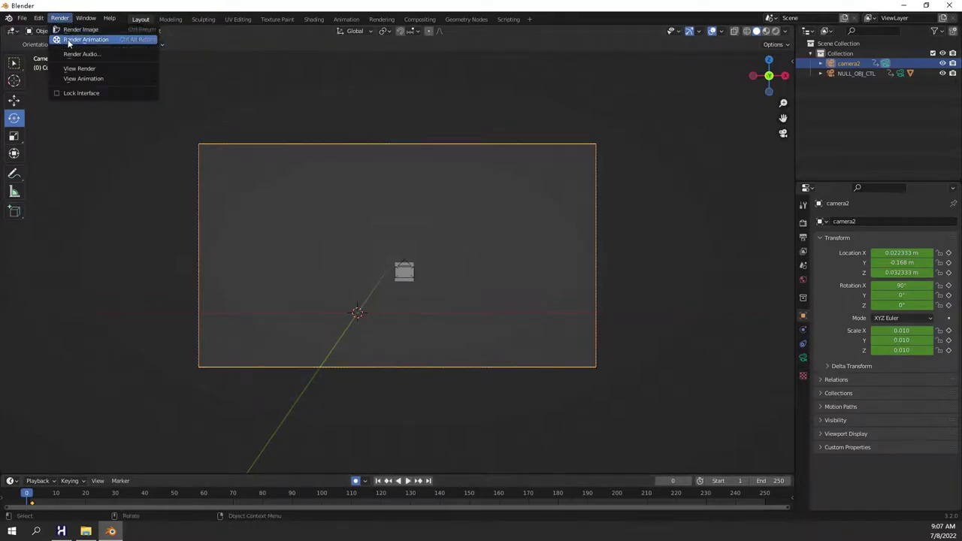
click(803, 224)
click(803, 233)
click(802, 224)
click(802, 237)
click(802, 251)
click(803, 265)
click(803, 251)
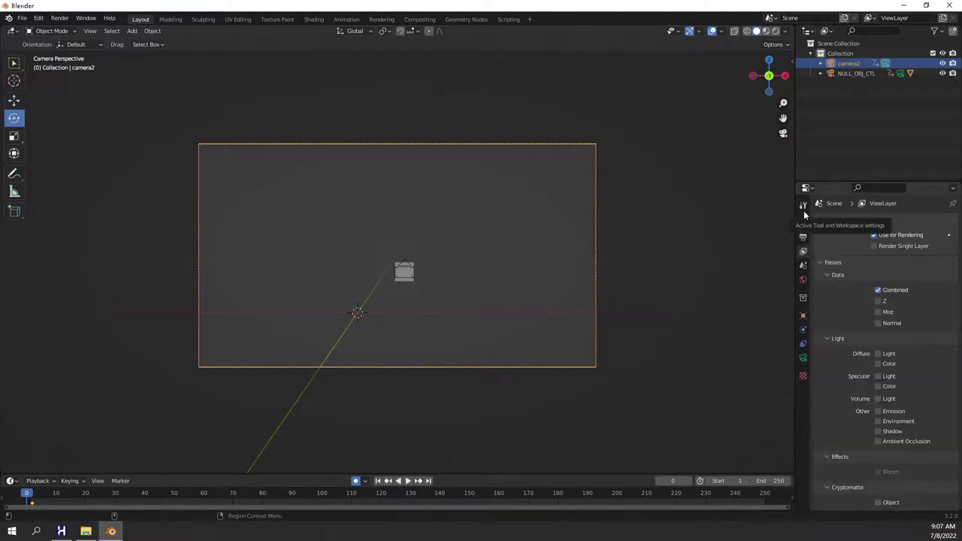
click(802, 237)
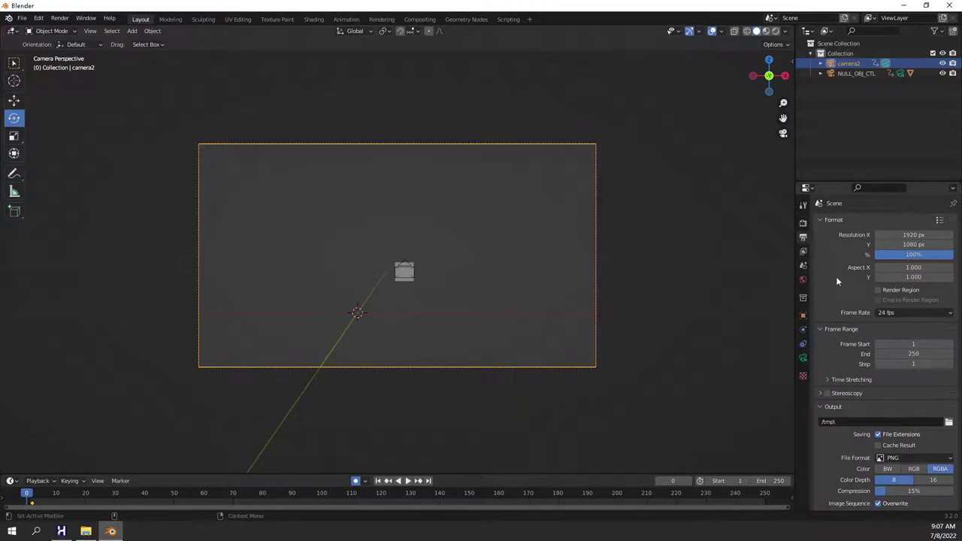
scroll(849, 304, down, 3)
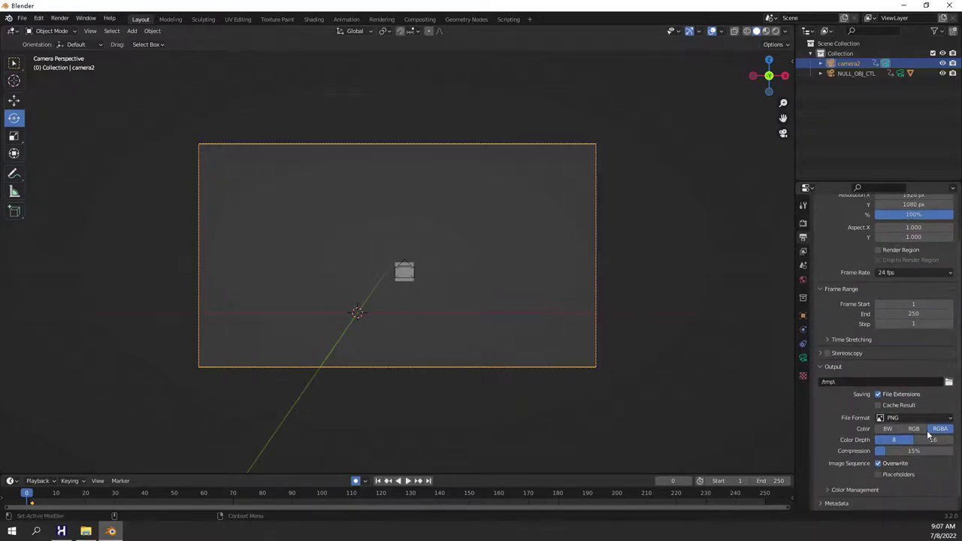
scroll(857, 415, up, 3)
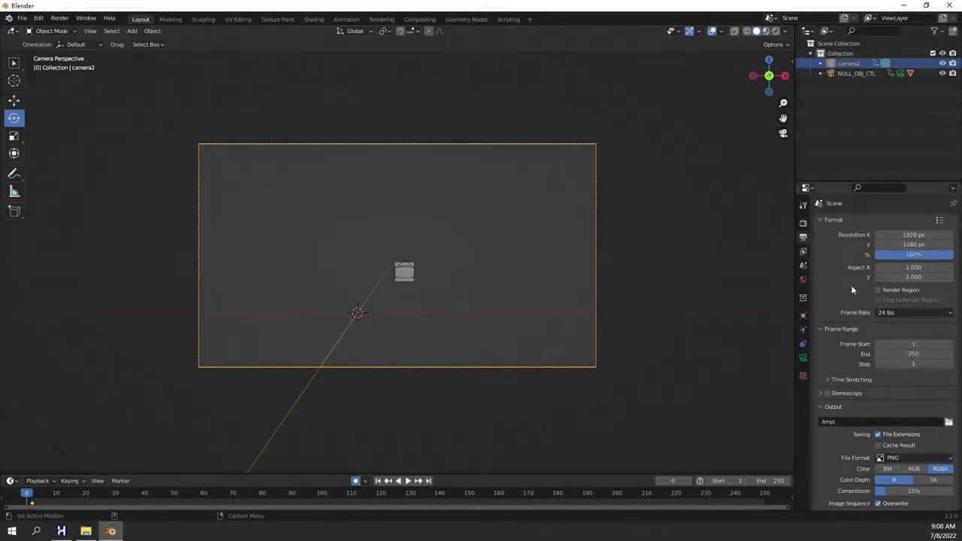
click(802, 223)
Step: Create a folder named "render 2" in D:\TEMP for the render output and open it
click(803, 237)
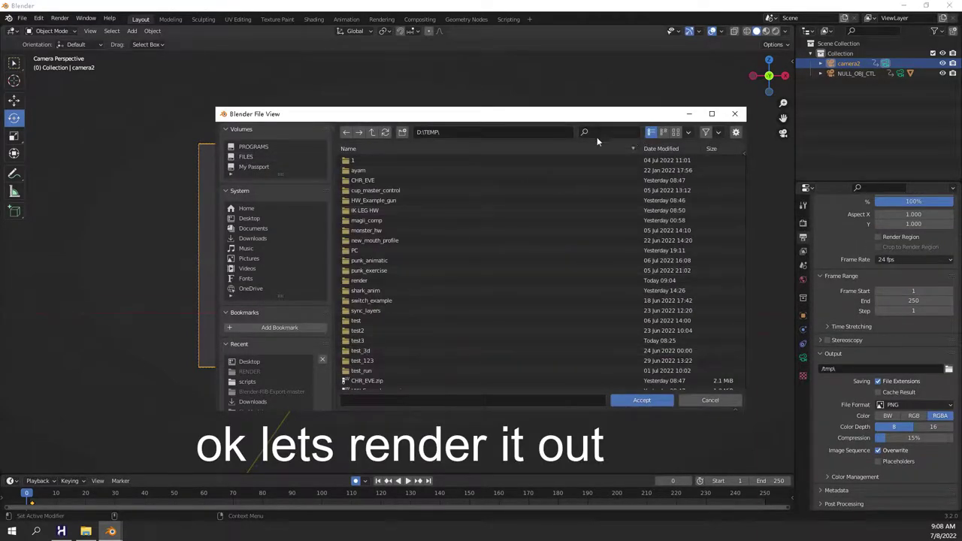
click(402, 132)
text(render 2)
key(Return)
click(402, 133)
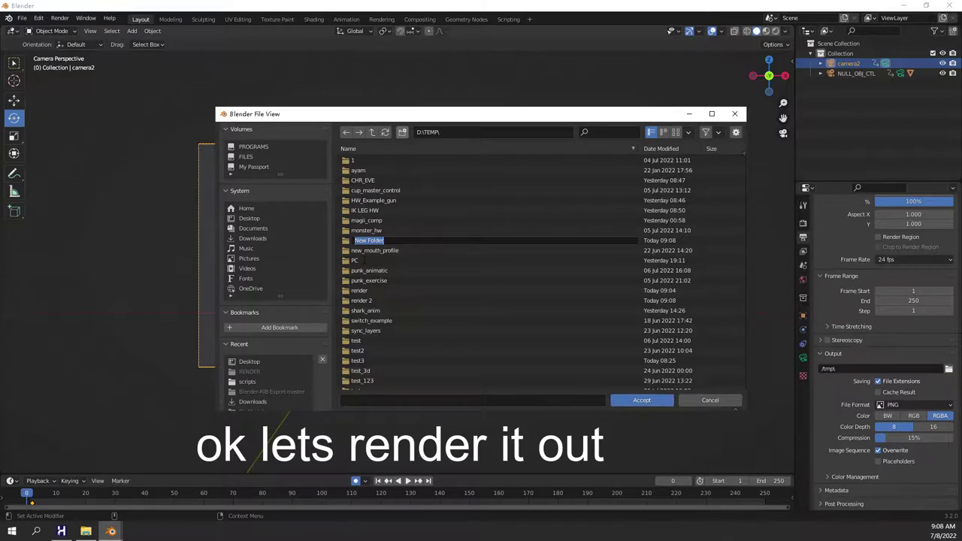
double_click(361, 300)
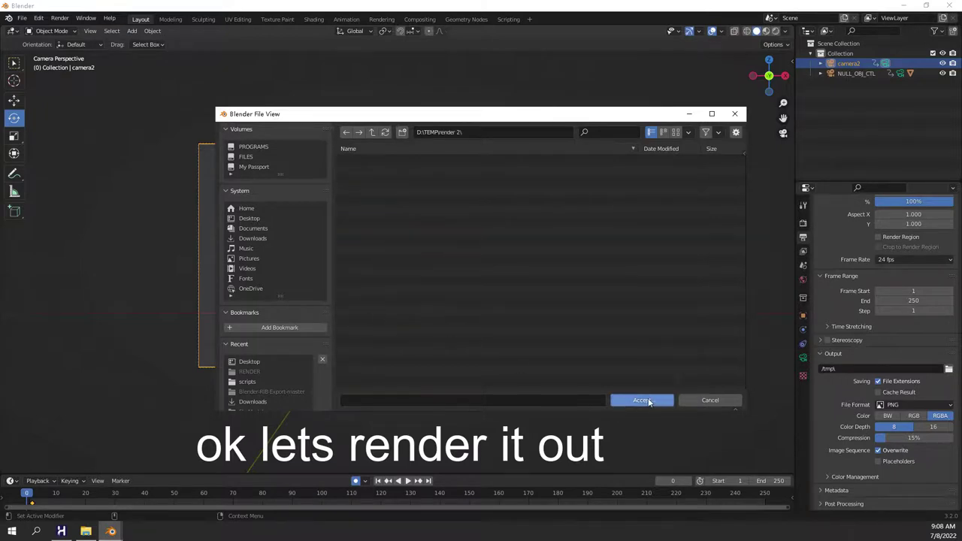
Step: Set the output file name to "render_" in the new folder and accept the path
click(576, 402)
text(render_)
key(BackSpace)
text(2)
click(645, 402)
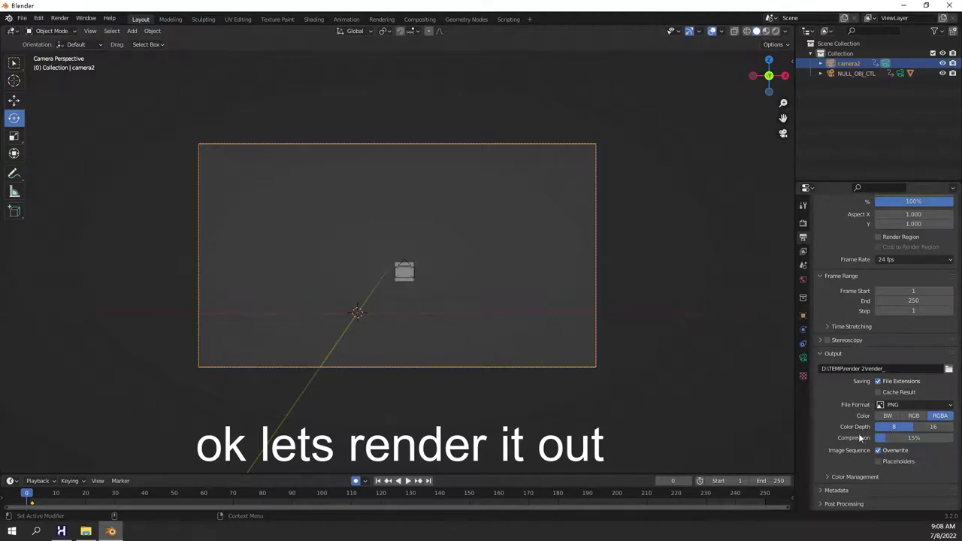
Step: Render the animation to the output folder
scroll(849, 441, up, 2)
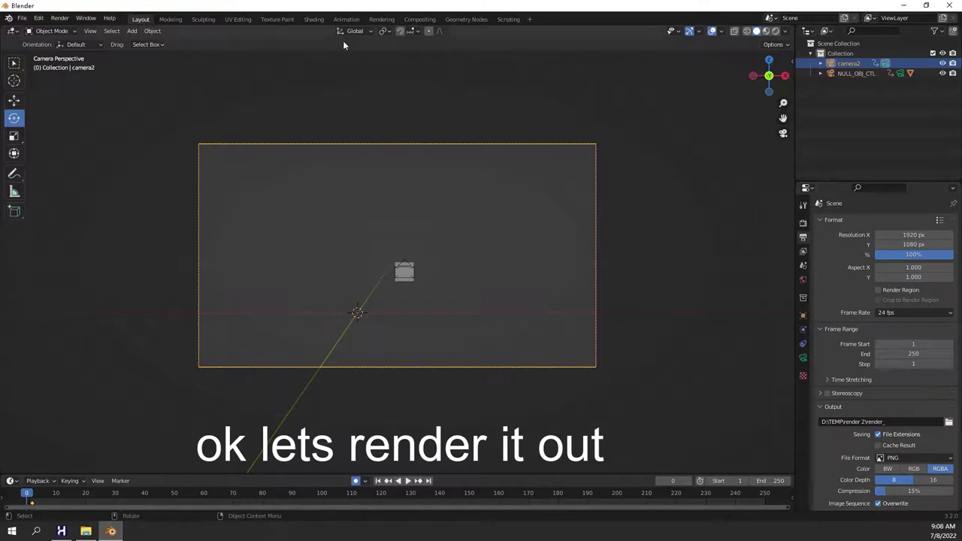
click(60, 18)
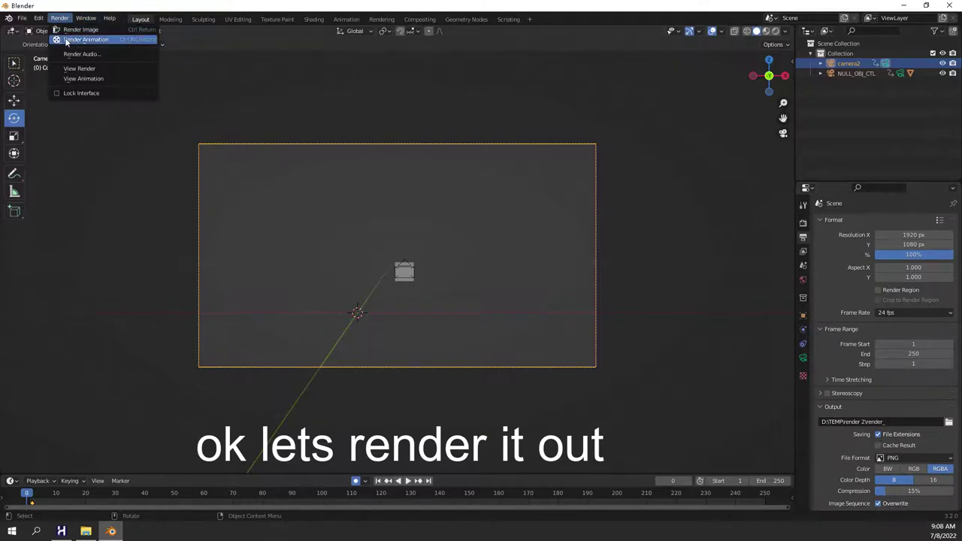
click(66, 38)
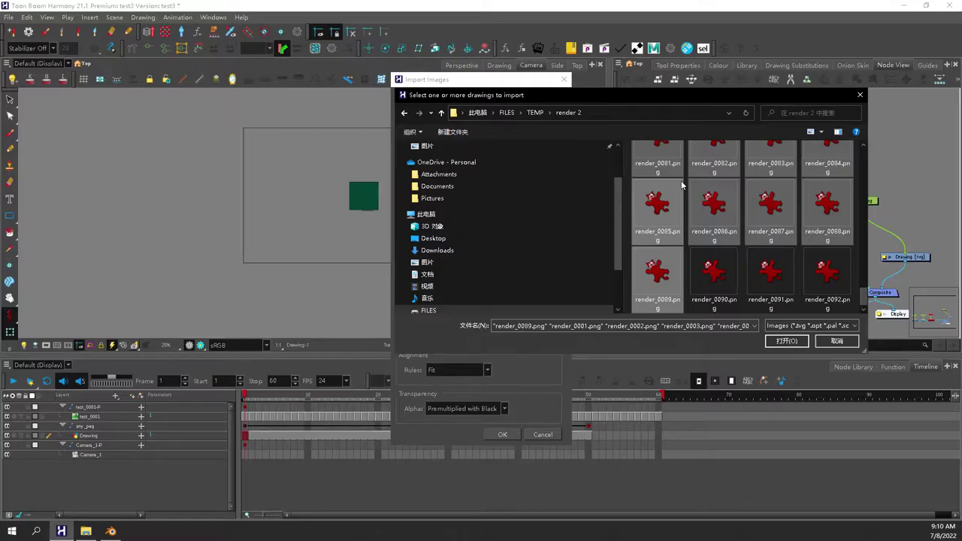
Step: In Harmony's image import, shorten the selection of PNG frames from the "render 2" folder, keeping render_0001 as the first, and import the sequence
key(shift+Left)
key(shift+Left)
key(shift+Left)
key(shift+Left)
key(shift+Left)
key(shift+Left)
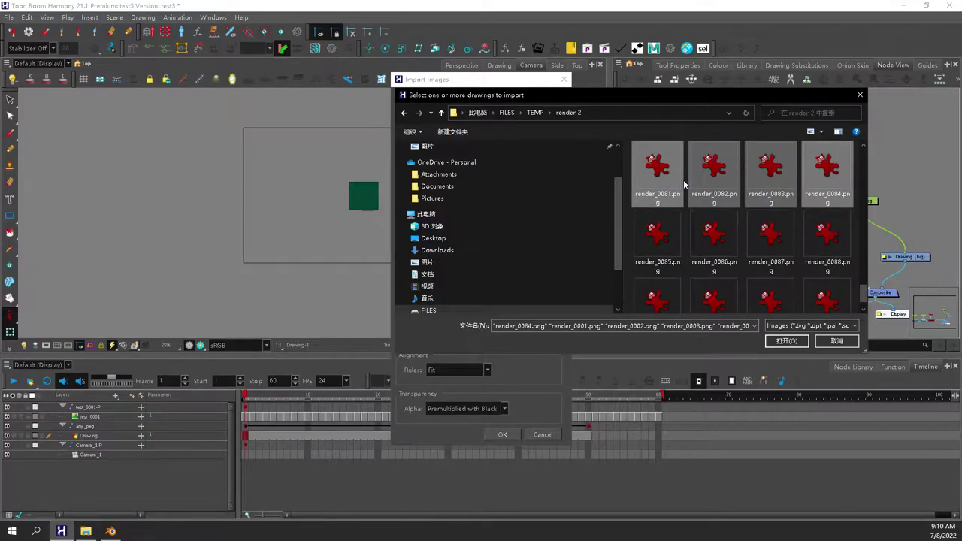
key(shift+Left)
key(shift+Left)
key(shift+Left)
key(shift+Left)
key(shift+Left)
key(shift+Left)
key(shift+Left)
key(shift+Left)
key(shift+Left)
key(shift+Left)
key(shift+Left)
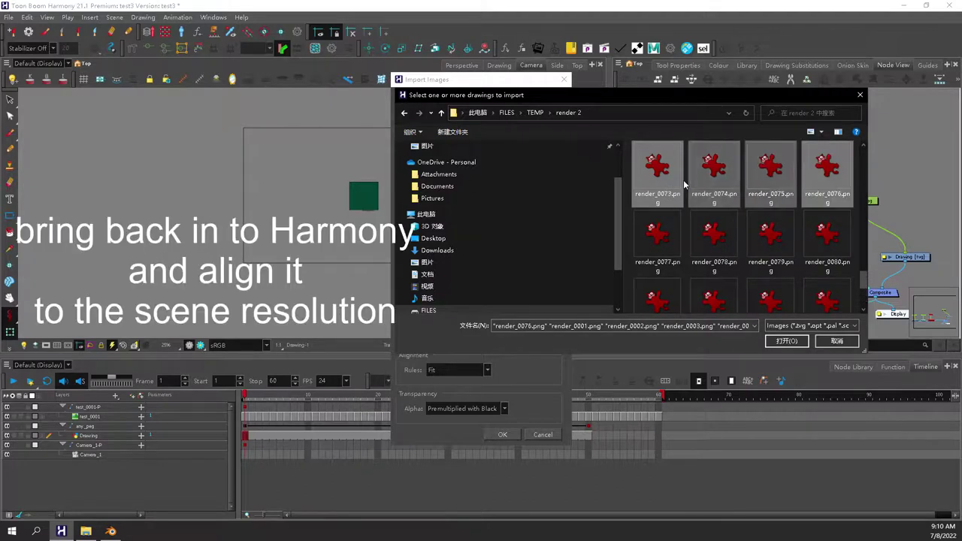
key(shift+Left)
key(shift+Left)
key(shift+Left)
key(shift+Right)
key(shift+Right)
key(shift+Left)
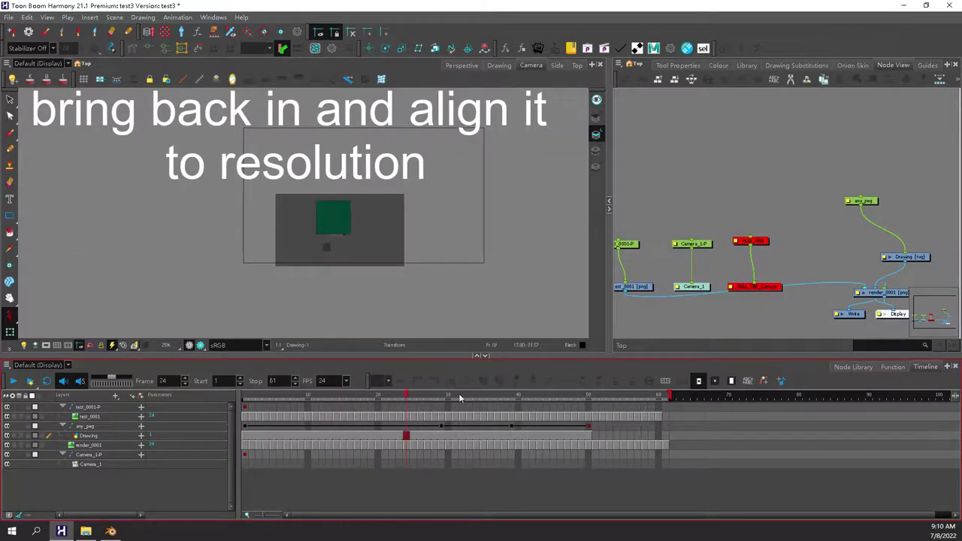
Step: Scrub through the imported render sequence in Harmony, delete it and switch back to Blender
drag(460, 396, 370, 357)
key(Delete)
click(110, 531)
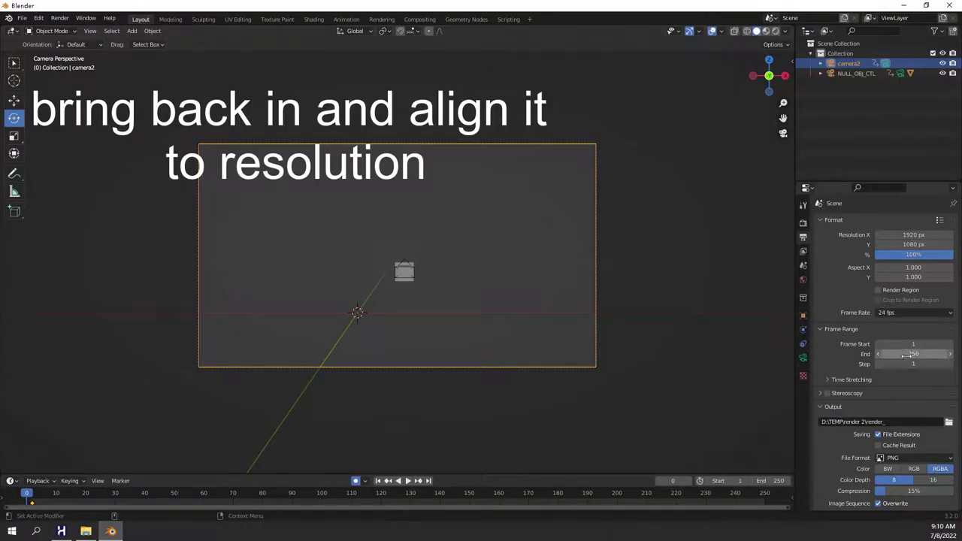
Step: Set the end frame of the render range to 60 and switch to Harmony
click(917, 353)
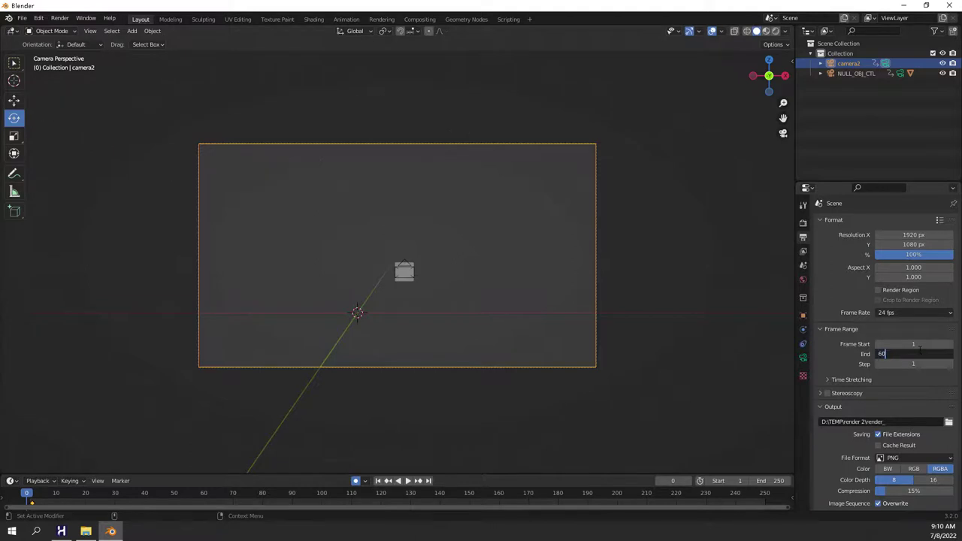
text(60)
key(Return)
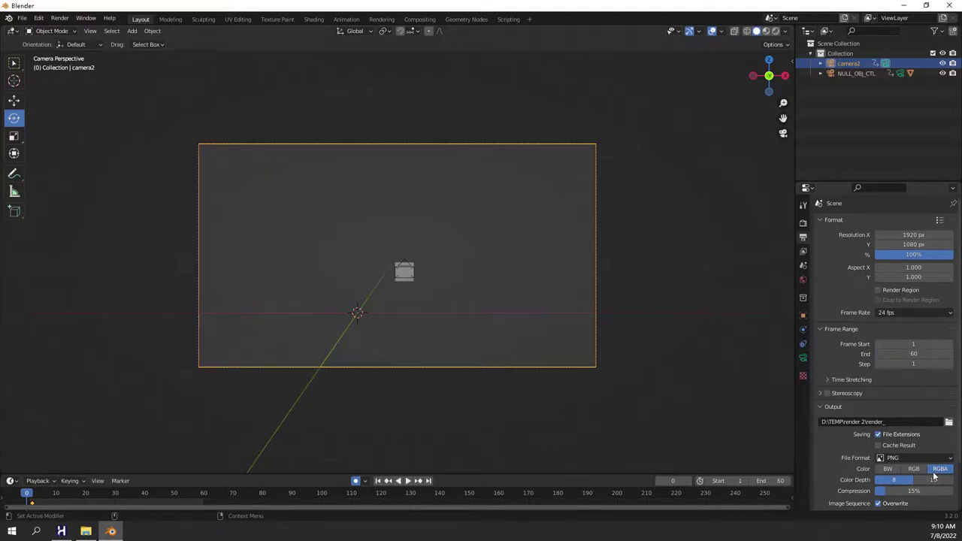
click(63, 531)
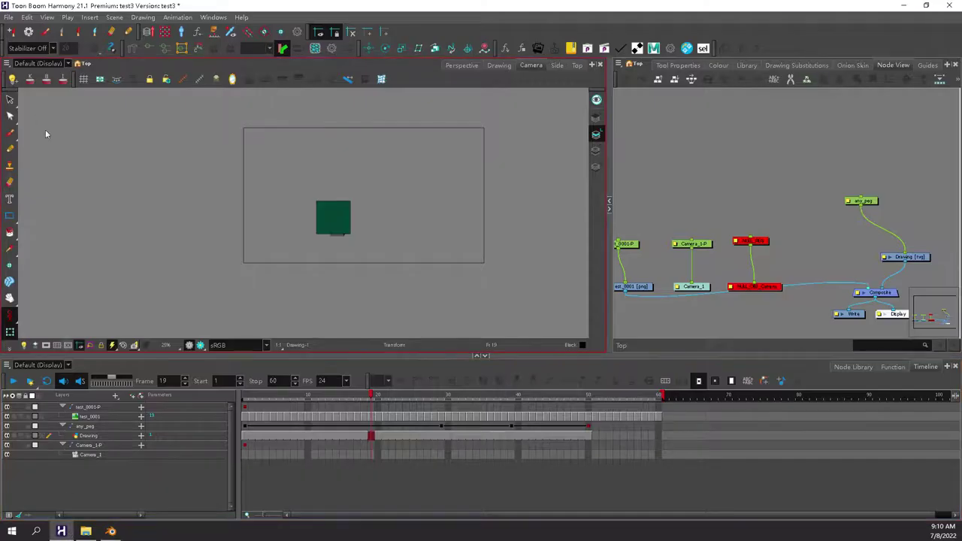
Step: Import the render sequence as a single layer named render_0001 with Fit alignment and Premultiplied with Black alpha
click(8, 18)
mouse_move(55, 151)
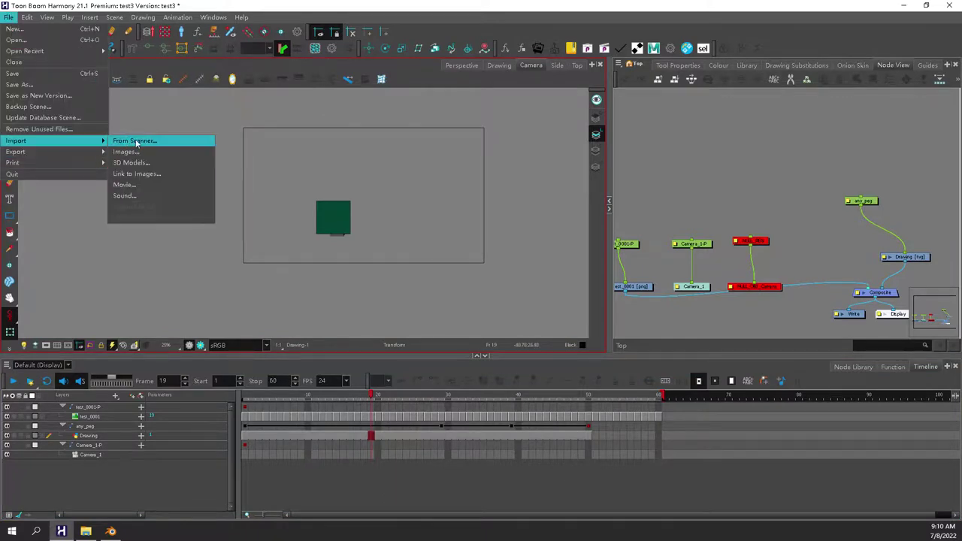
click(154, 155)
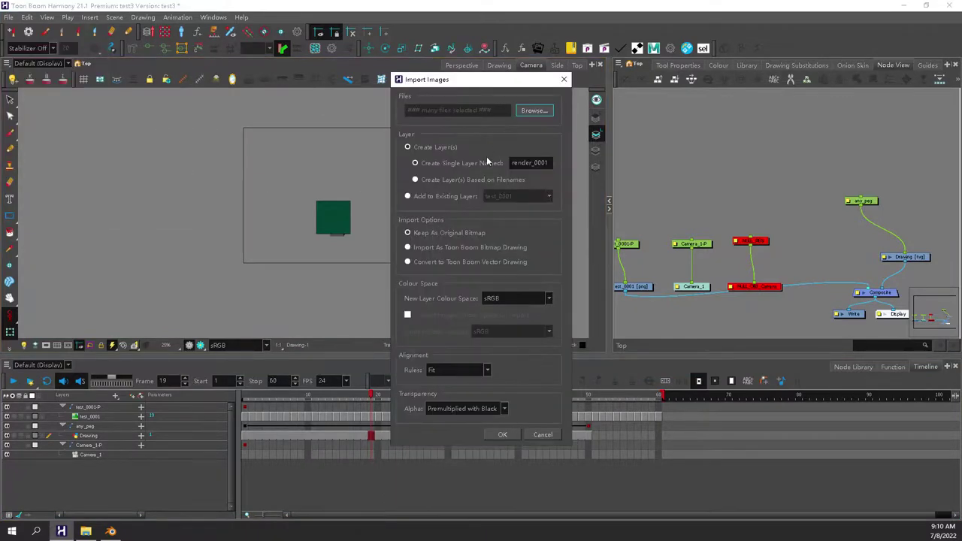
click(458, 407)
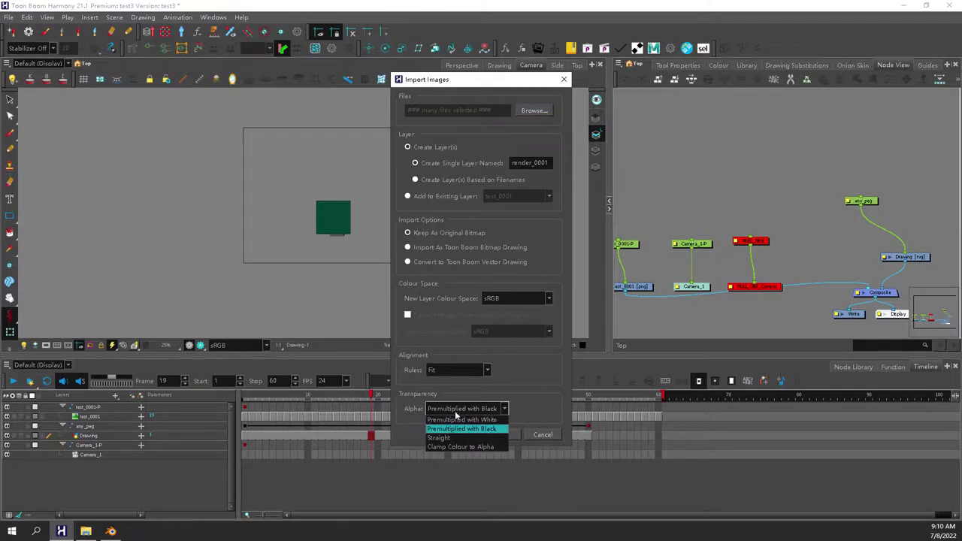
click(459, 419)
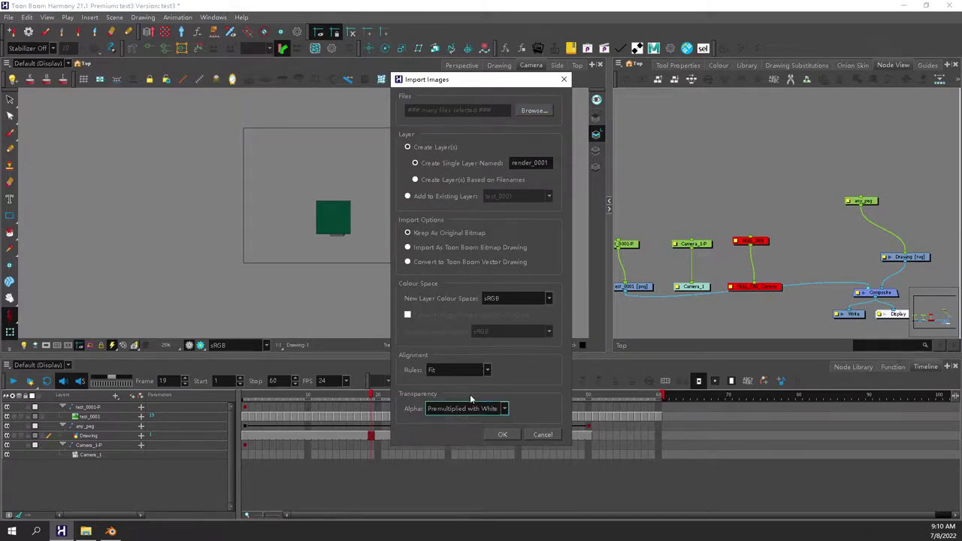
click(470, 410)
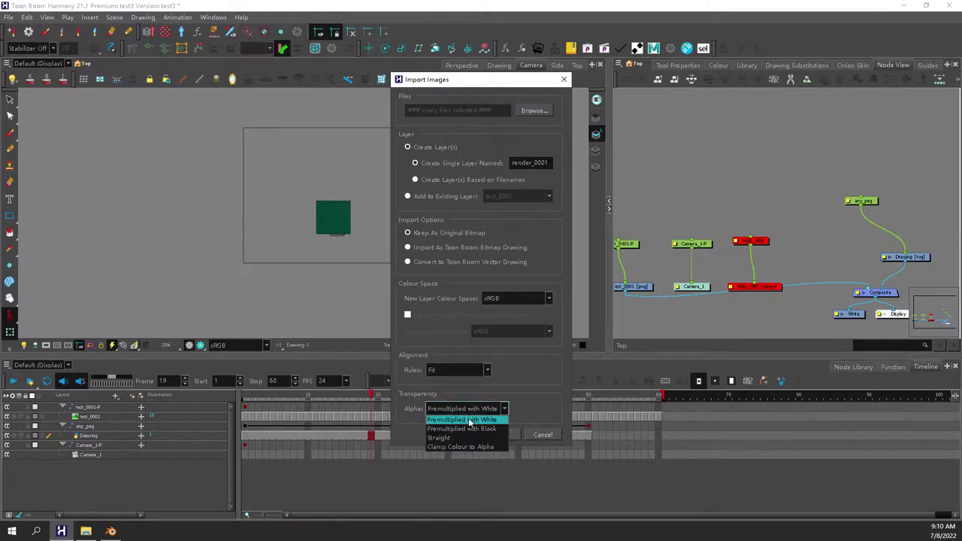
click(472, 429)
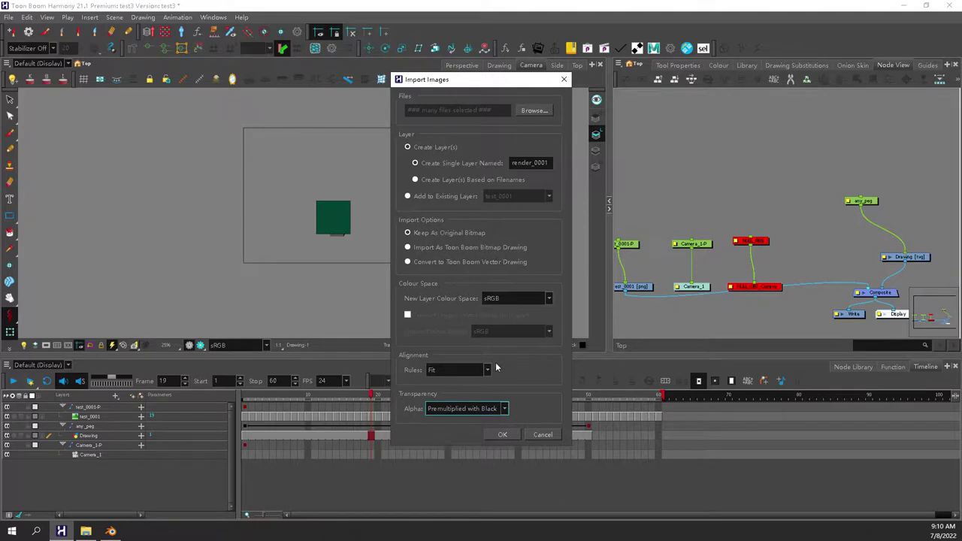
click(505, 436)
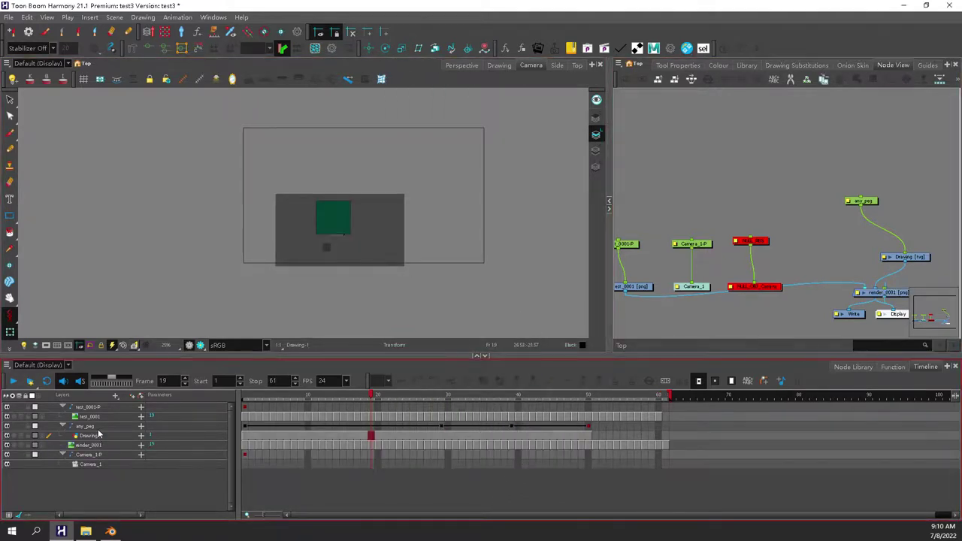
drag(804, 276, 763, 262)
drag(858, 286, 730, 171)
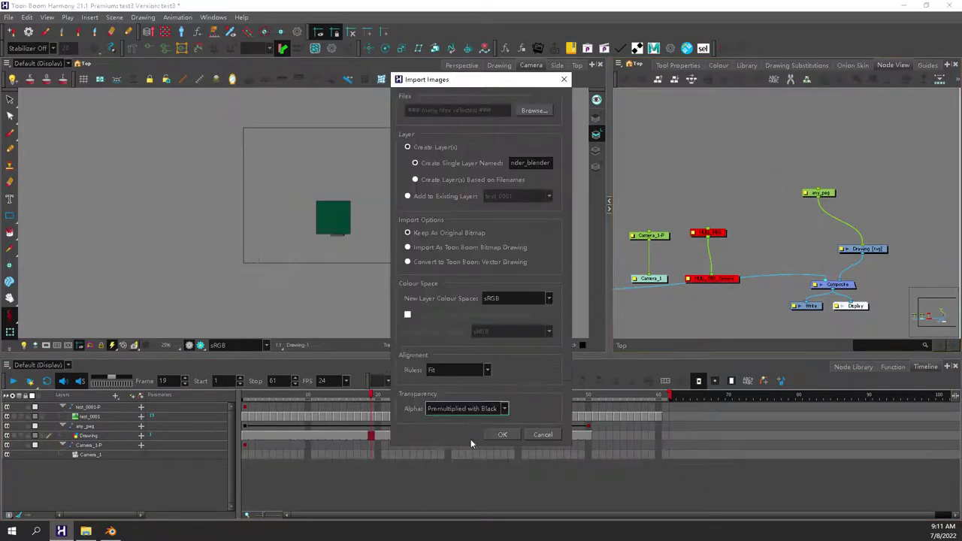
Step: Import the rendered sequence as a single layer named render_blender with Straight alpha, and select the new layer
click(470, 438)
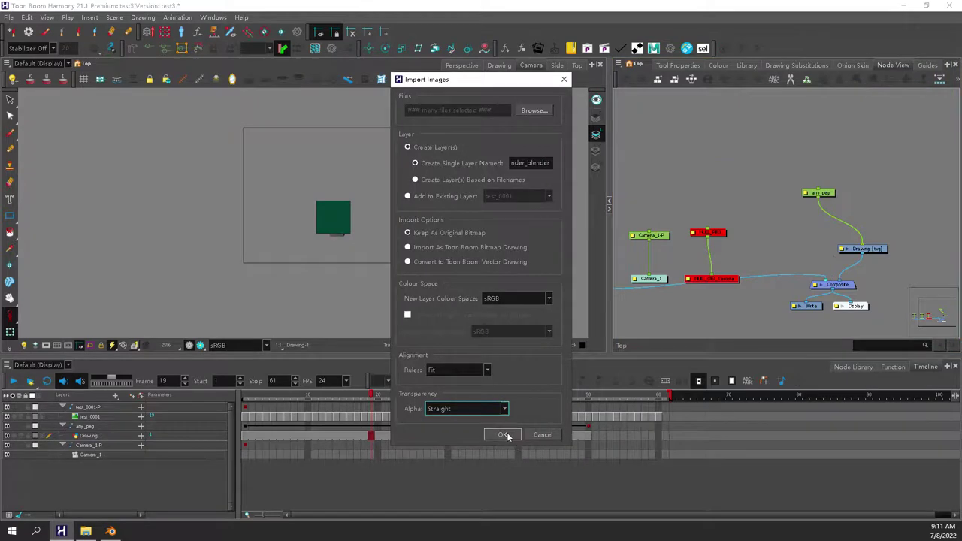
click(506, 435)
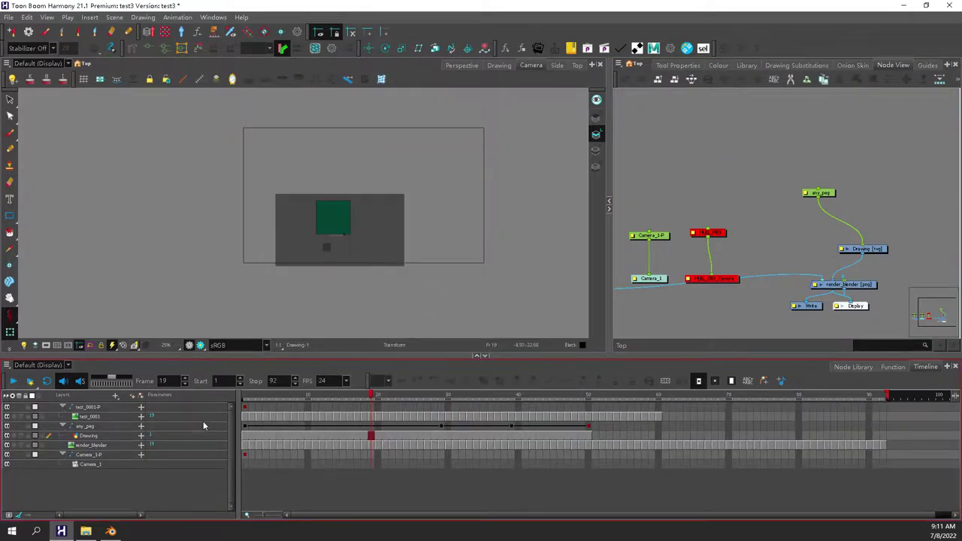
click(85, 418)
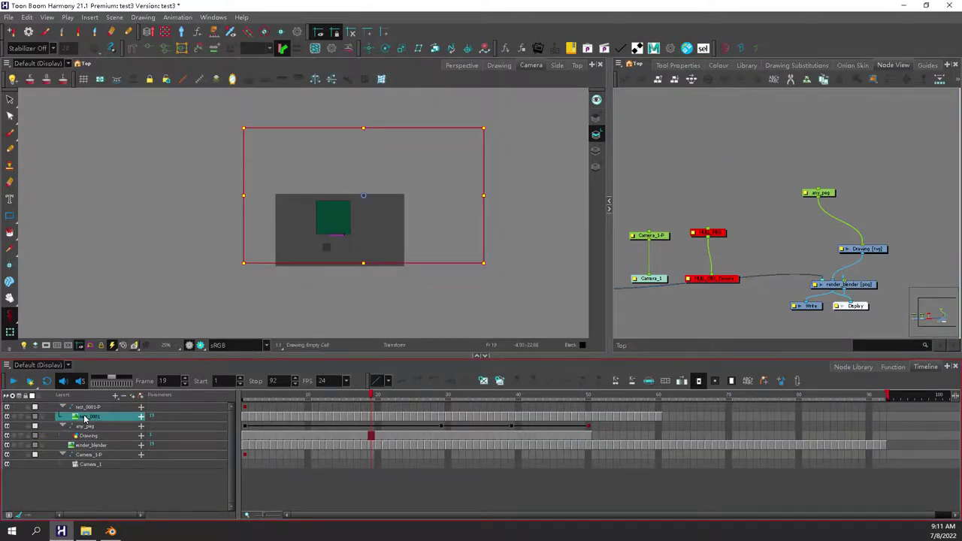
click(93, 446)
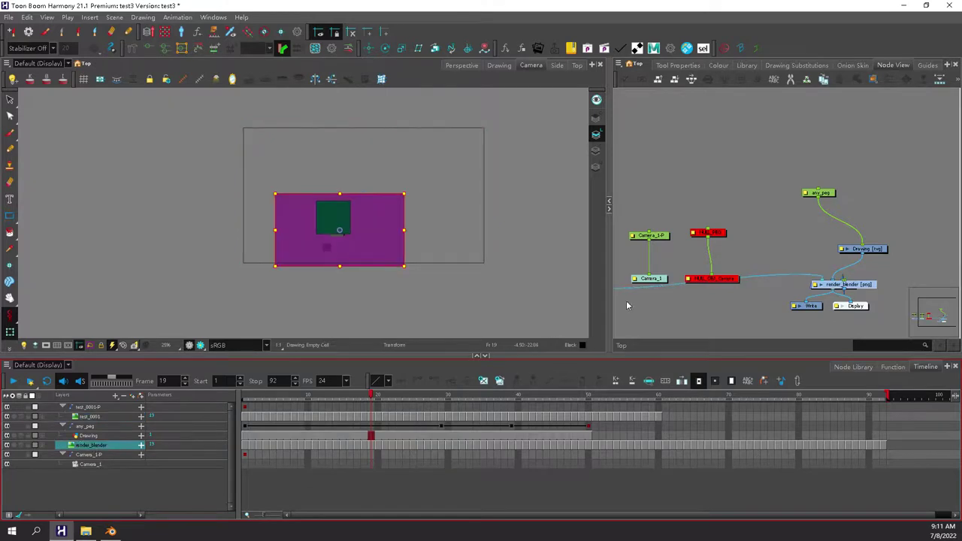
Step: Move the render_blender node clear of the composite and connect it under the test_0001-P peg
drag(869, 279, 888, 222)
click(706, 206)
drag(695, 247, 702, 164)
drag(860, 228, 708, 172)
click(362, 170)
scroll(362, 169, up, 2)
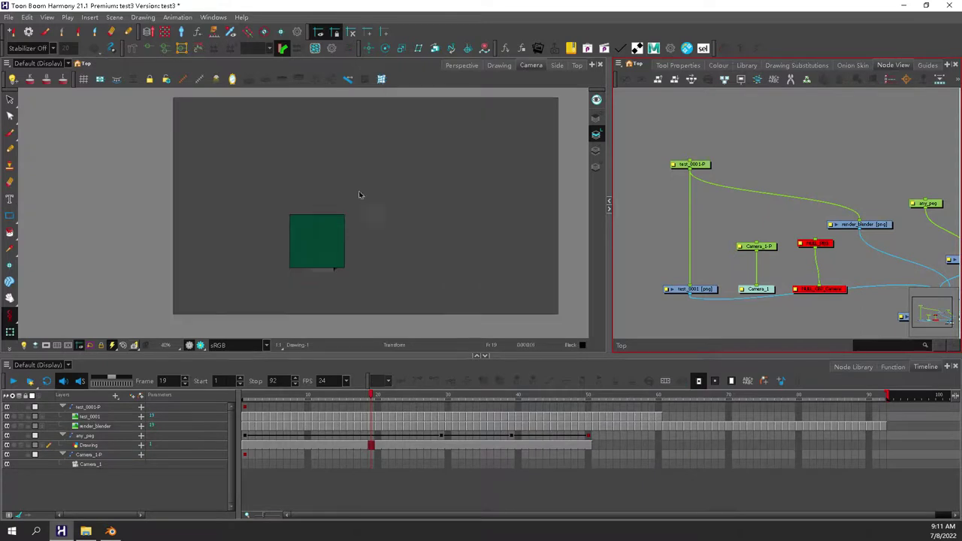
drag(852, 201, 656, 177)
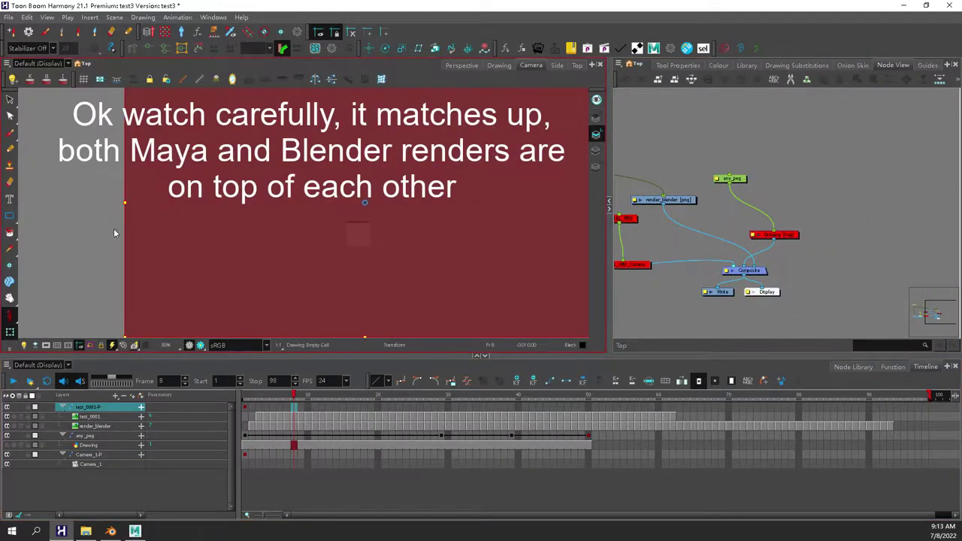
Step: Scrub the timeline from frame 8 to frame 28 to compare the overlaid Maya and Blender renders
click(114, 232)
drag(316, 396, 434, 398)
drag(768, 189, 869, 191)
drag(807, 195, 861, 200)
Step: Disable and re-enable the render_blender node repeatedly to check the cube's alignment against the Maya render
click(829, 206)
scroll(247, 293, up, 2)
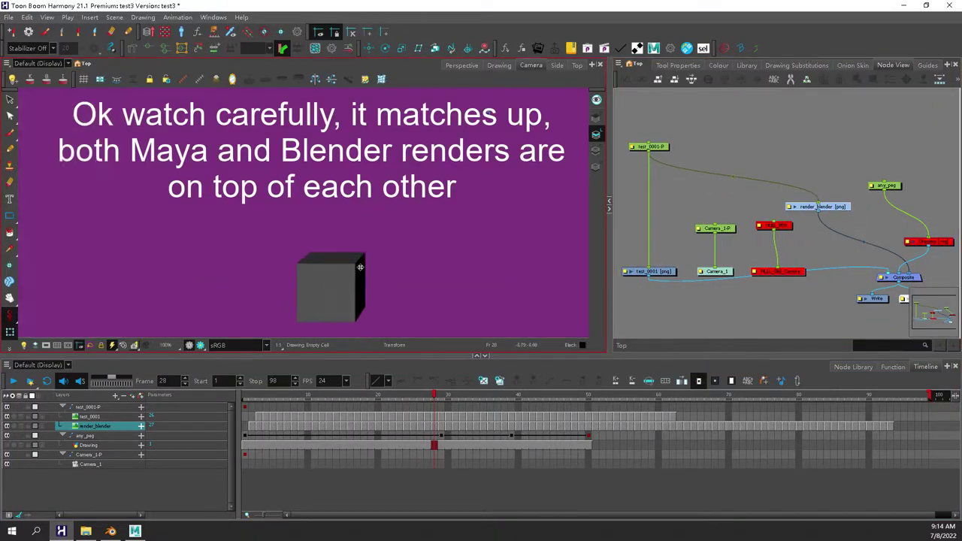
click(643, 80)
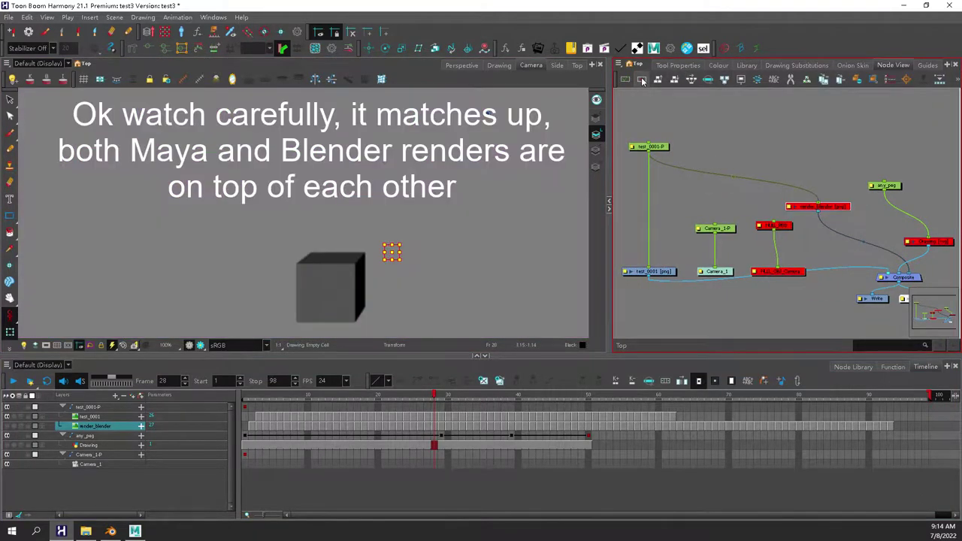
click(639, 80)
click(639, 80)
click(639, 79)
click(639, 80)
click(639, 80)
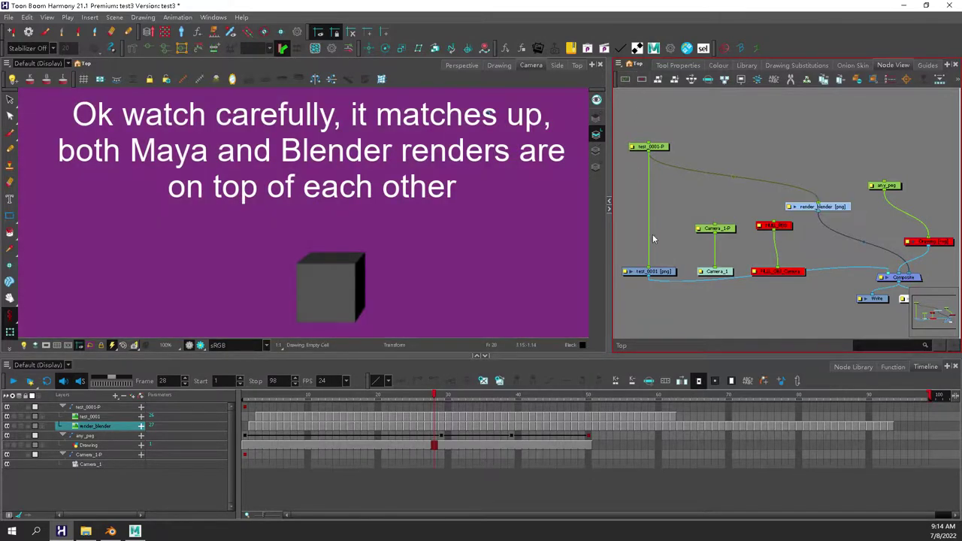
Step: Disable and re-enable the test_0001 node repeatedly to compare its cube with the Blender render
click(666, 272)
click(640, 78)
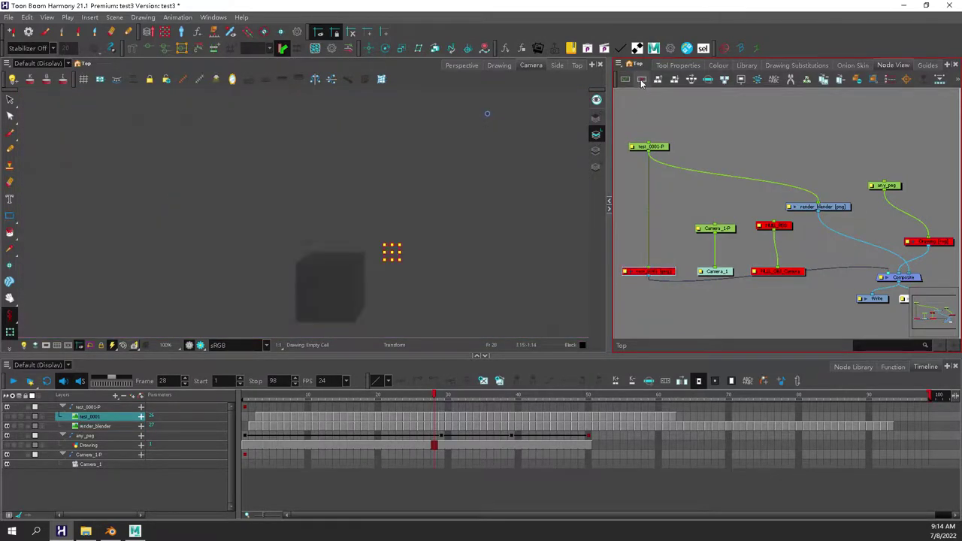
click(639, 80)
click(639, 79)
click(639, 80)
click(640, 79)
click(625, 80)
click(671, 109)
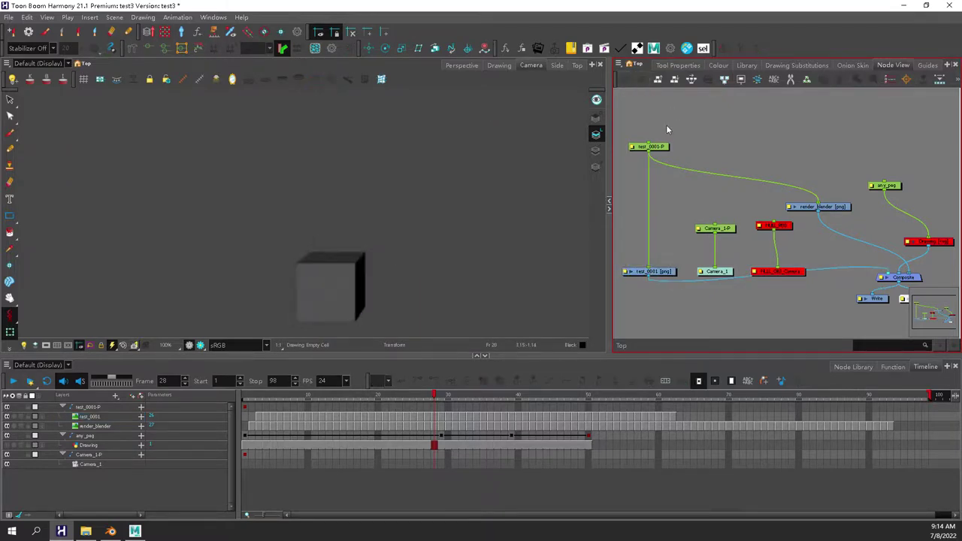
Step: Centre the cube in the camera view and repeat the on/off comparison with the test_0001 node
drag(473, 215, 458, 135)
click(635, 67)
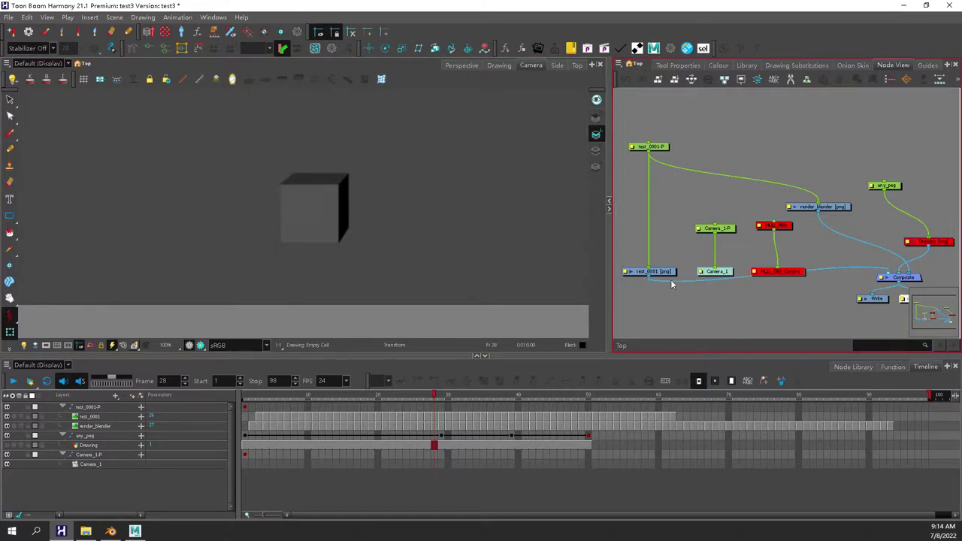
click(664, 277)
click(641, 80)
click(641, 79)
click(641, 80)
click(641, 80)
click(778, 160)
Step: Repeat the on/off comparison with the render_blender node, leaving it enabled, and check the whole camera frame
click(834, 209)
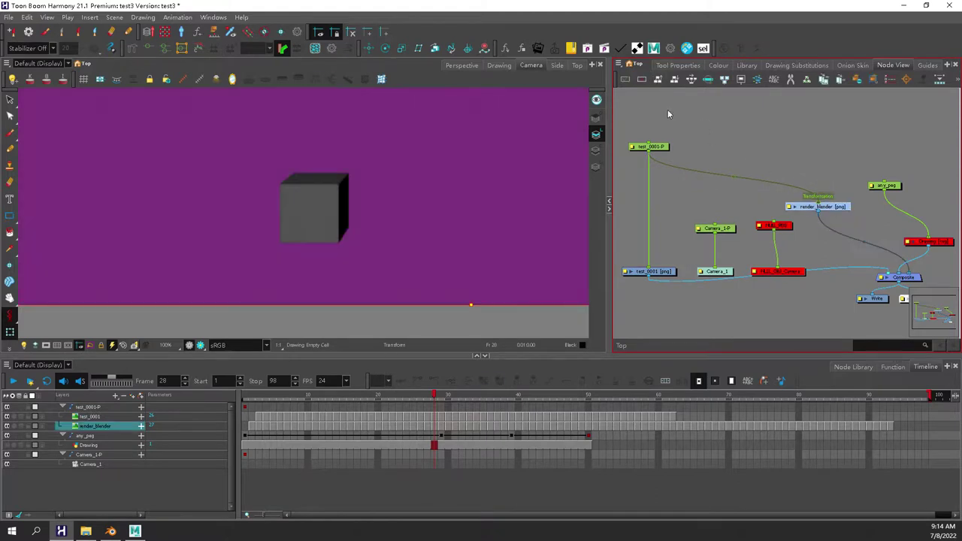
click(641, 80)
click(628, 80)
click(628, 80)
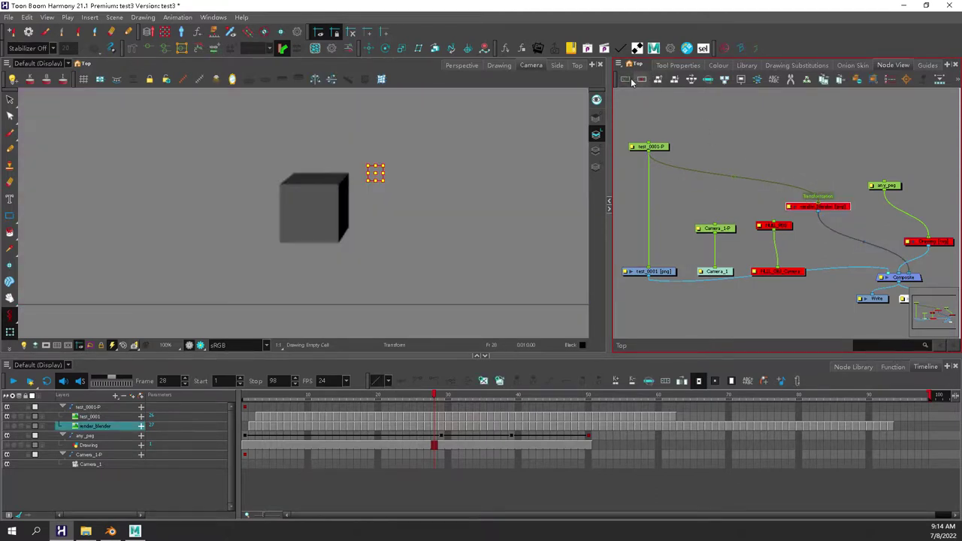
click(628, 80)
click(677, 145)
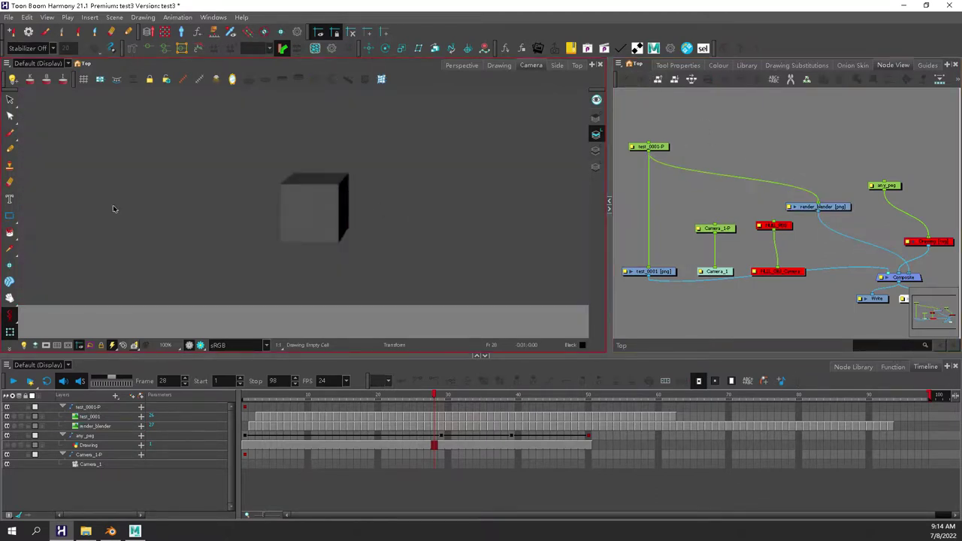
scroll(408, 242, down, 2)
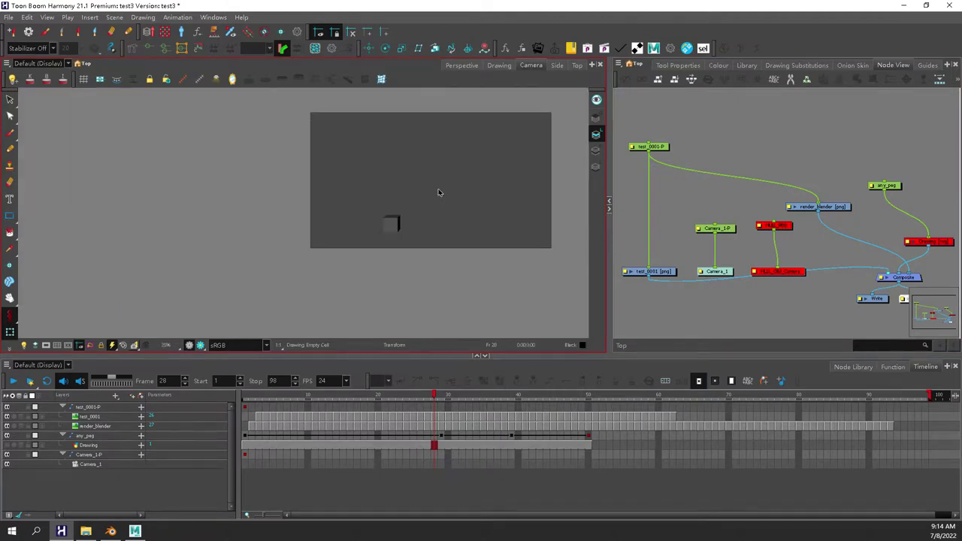
drag(438, 192, 367, 203)
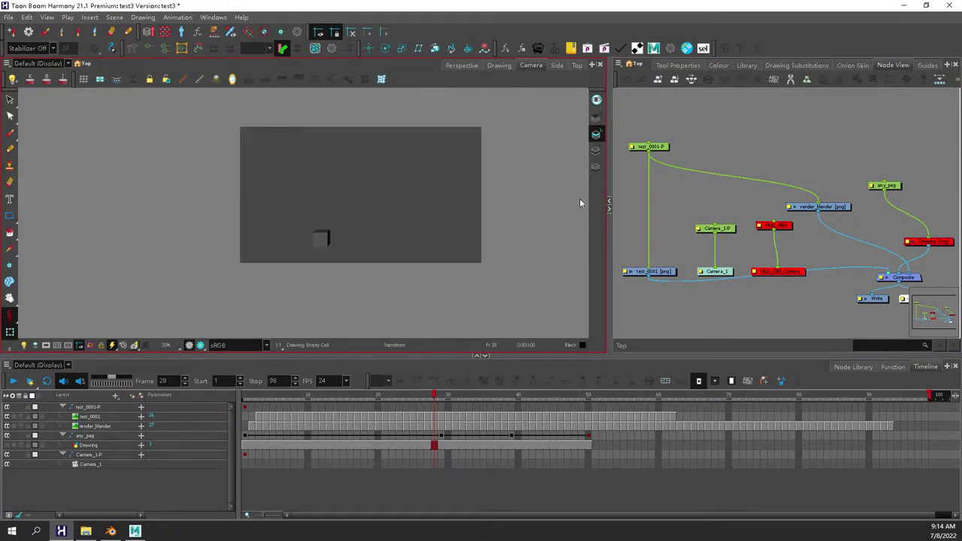
Step: Widen the node view and select the NULL_PEG and NULL_OBJ_Camera nodes
scroll(778, 213, up, 4)
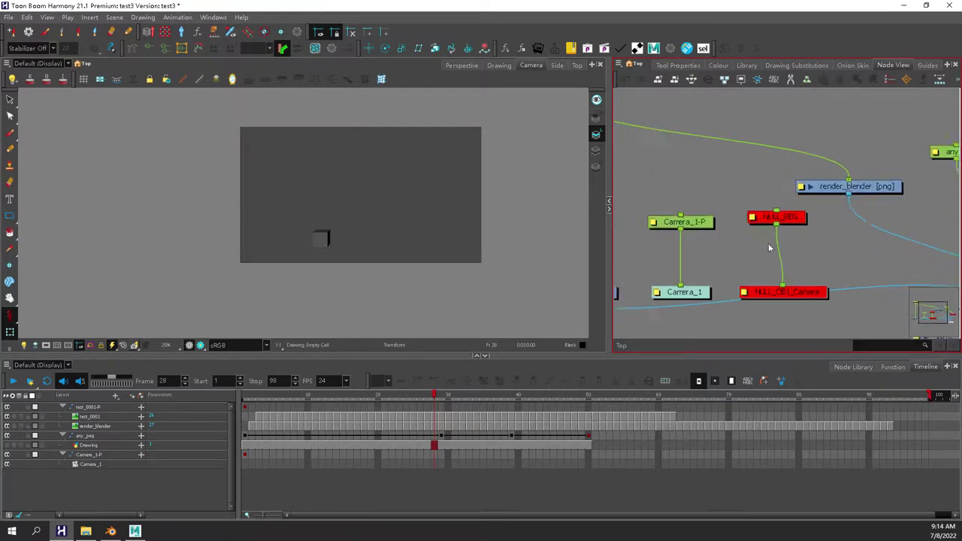
drag(718, 139, 870, 337)
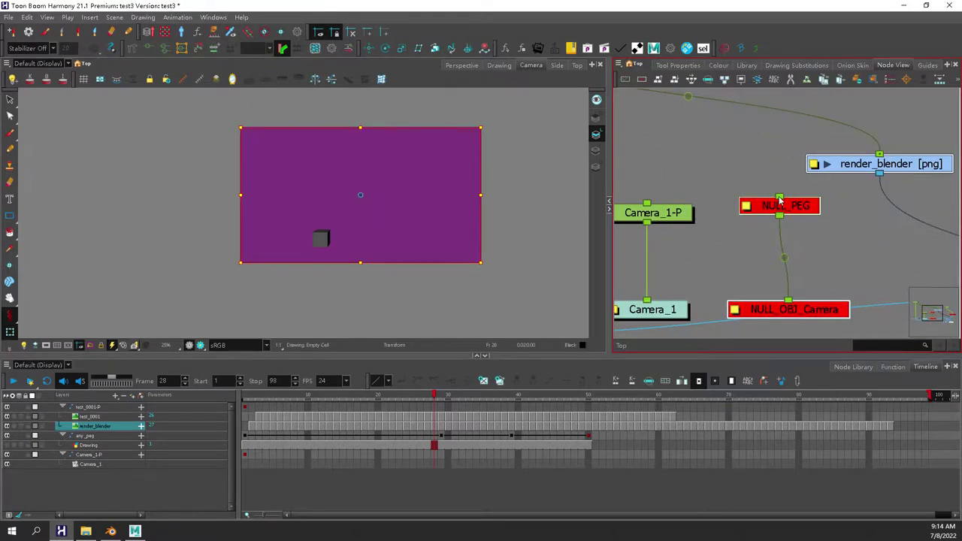
click(909, 270)
drag(477, 256, 430, 255)
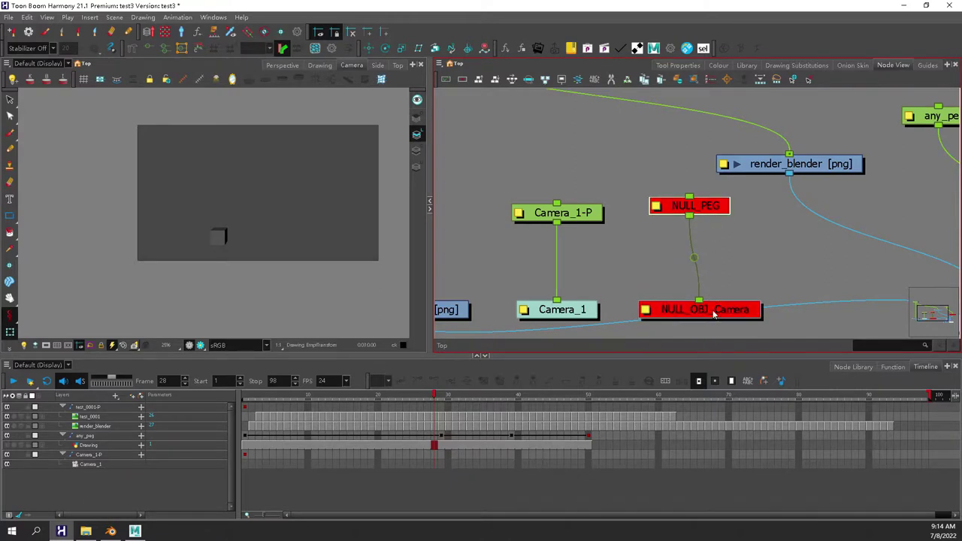
drag(714, 314, 716, 314)
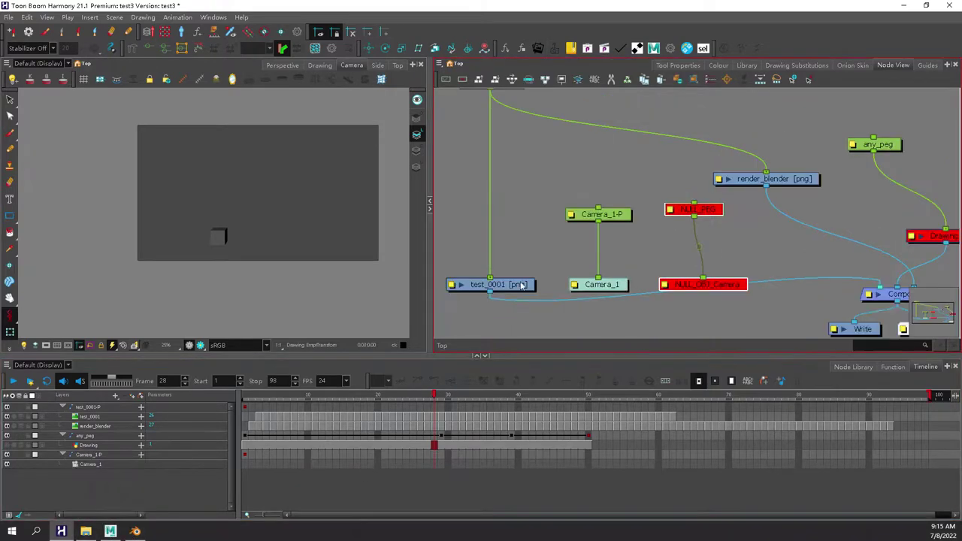
Step: Disable the test_0001 node and select the NULL_OBJ_Camera node
click(521, 285)
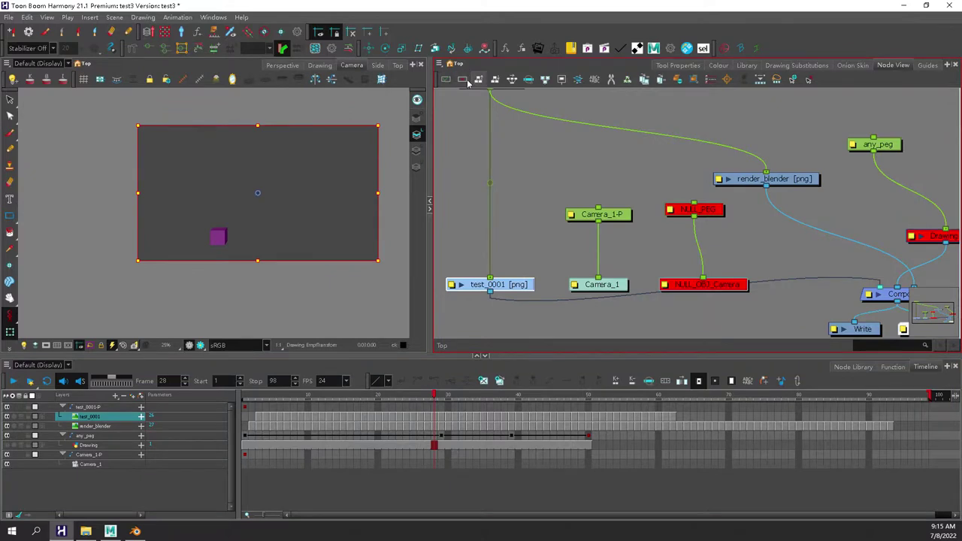
click(463, 80)
click(546, 170)
scroll(600, 208, down, 2)
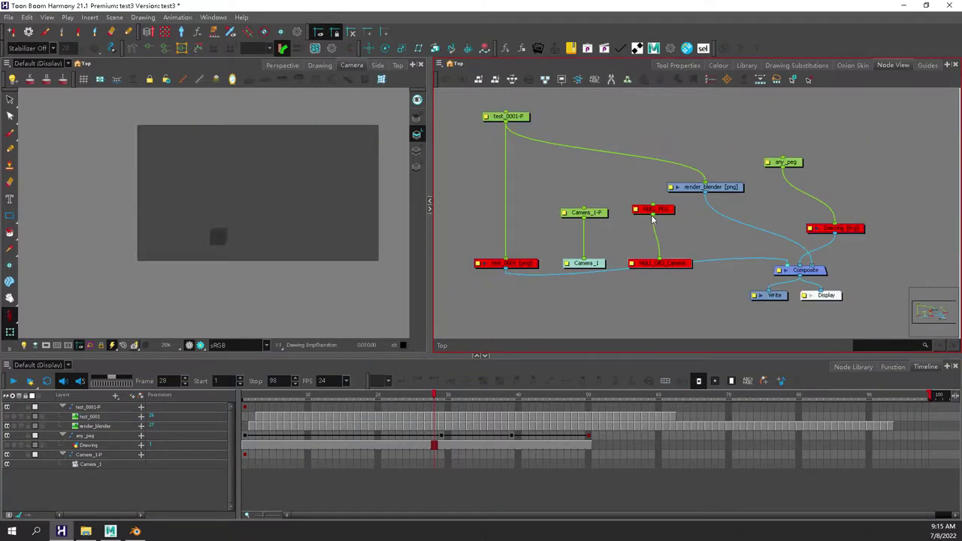
drag(673, 216, 663, 215)
click(656, 263)
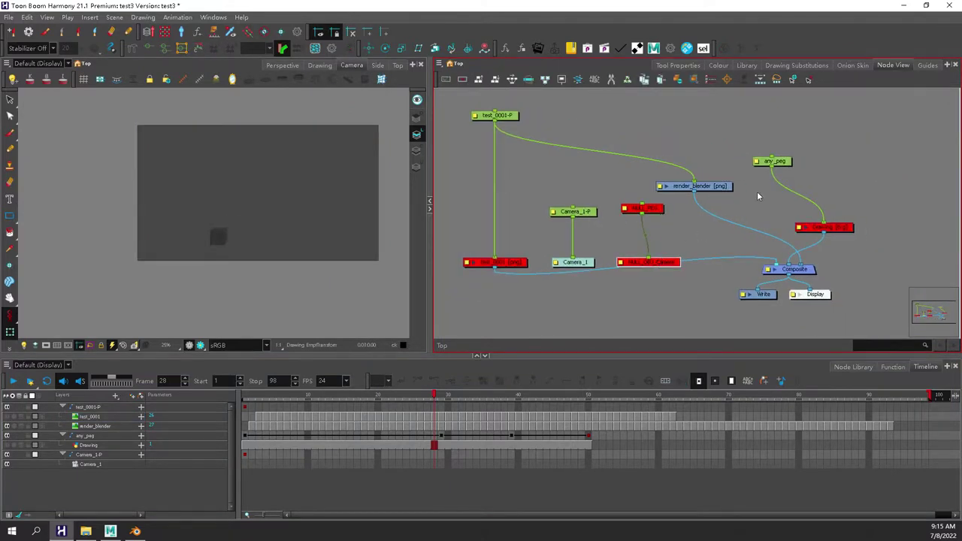
Step: Enable the Drawing node and scrub the timeline to compare the green square's position with the rendered cube
click(825, 230)
click(446, 80)
click(586, 113)
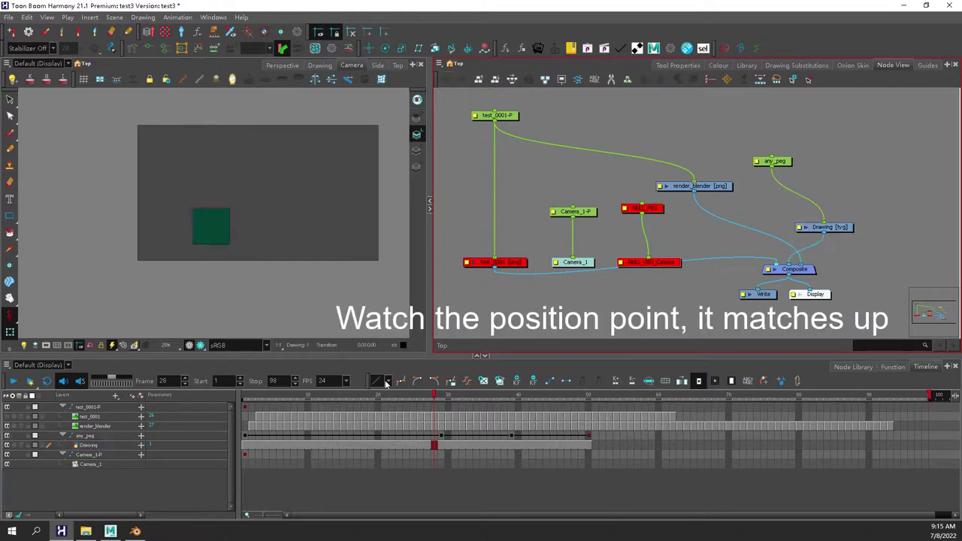
drag(273, 395, 329, 376)
scroll(251, 184, up, 3)
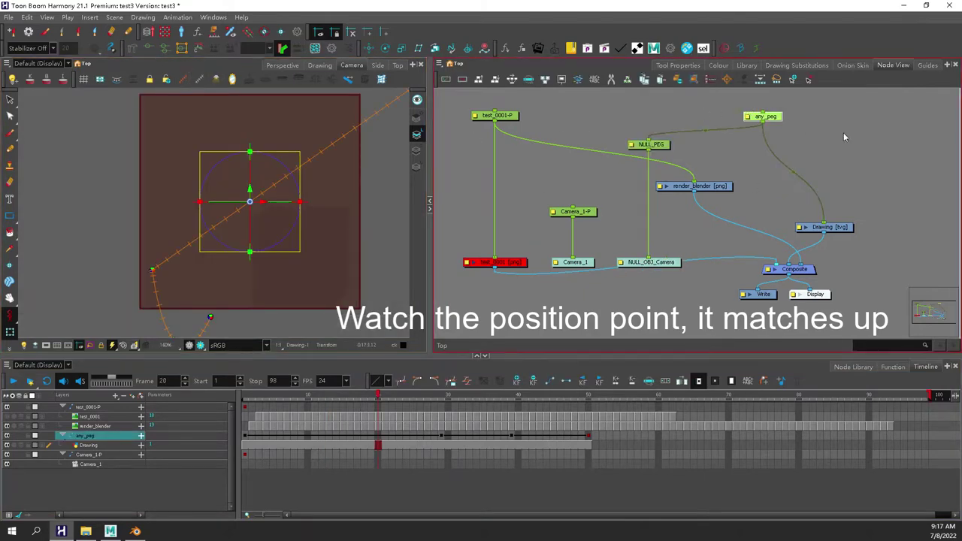
Step: Deselect the any_peg node and scrub the animation to compare the motion path point with the cube up close
click(843, 134)
scroll(302, 264, down, 2)
scroll(321, 264, up, 3)
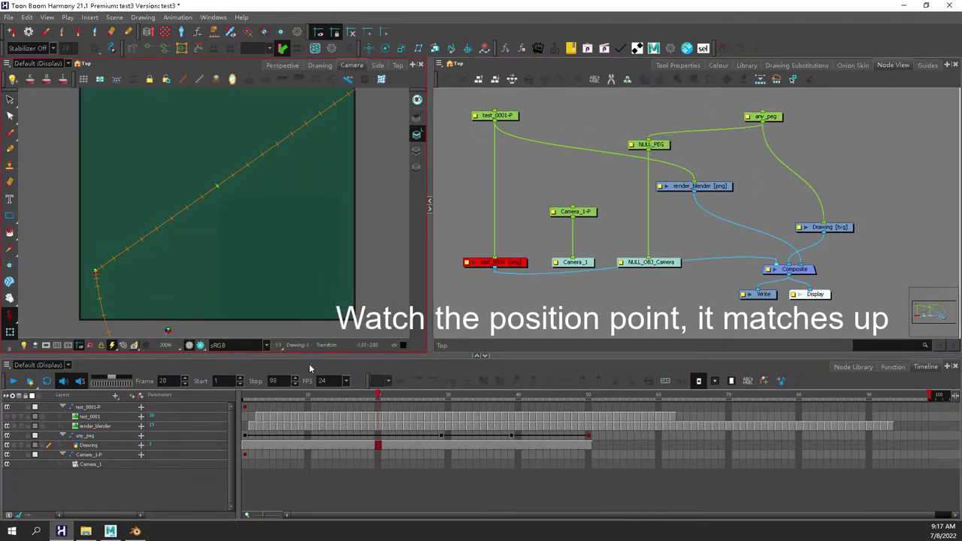
drag(279, 376, 386, 361)
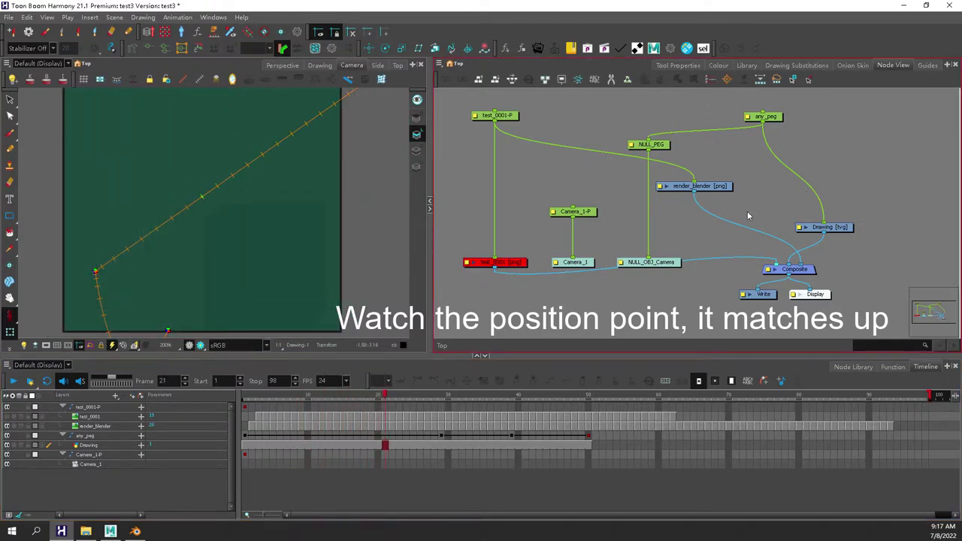
Step: Set the opacity of the Drawing layer to 72 and the render_blender layer to 83
click(800, 228)
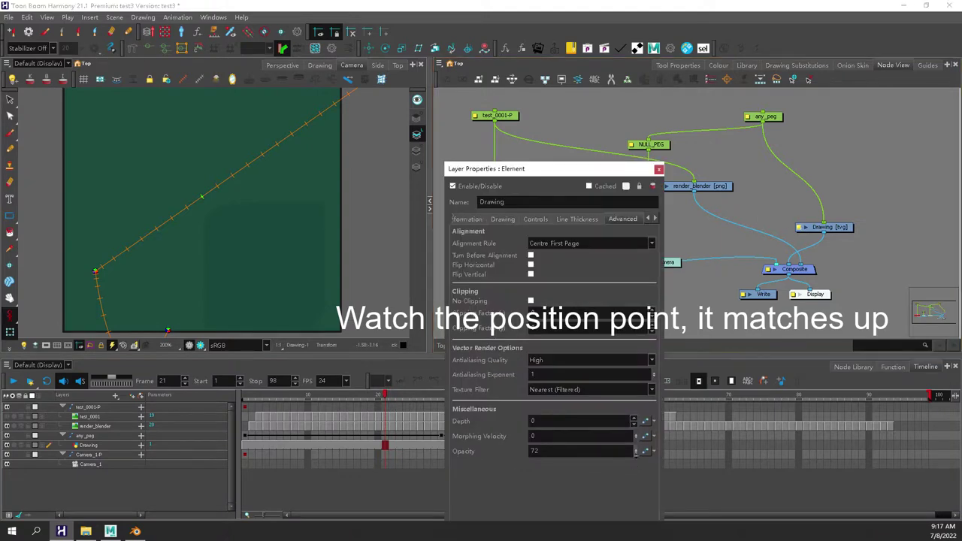
click(658, 169)
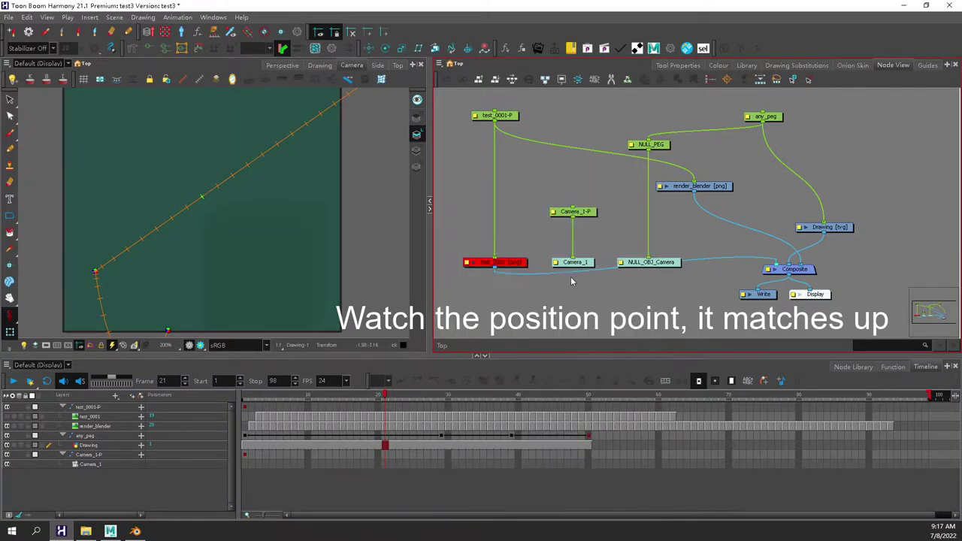
click(662, 189)
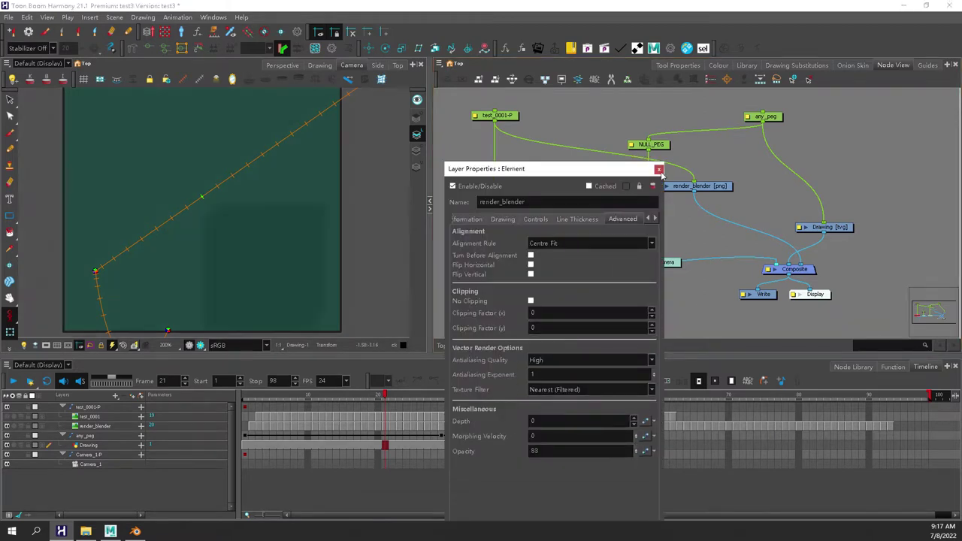
click(658, 169)
Step: Scrub back and forth through the animation to check the path's position points against the semi-transparent render
drag(315, 396, 468, 358)
scroll(308, 208, down, 1)
scroll(311, 208, down, 2)
scroll(285, 318, up, 3)
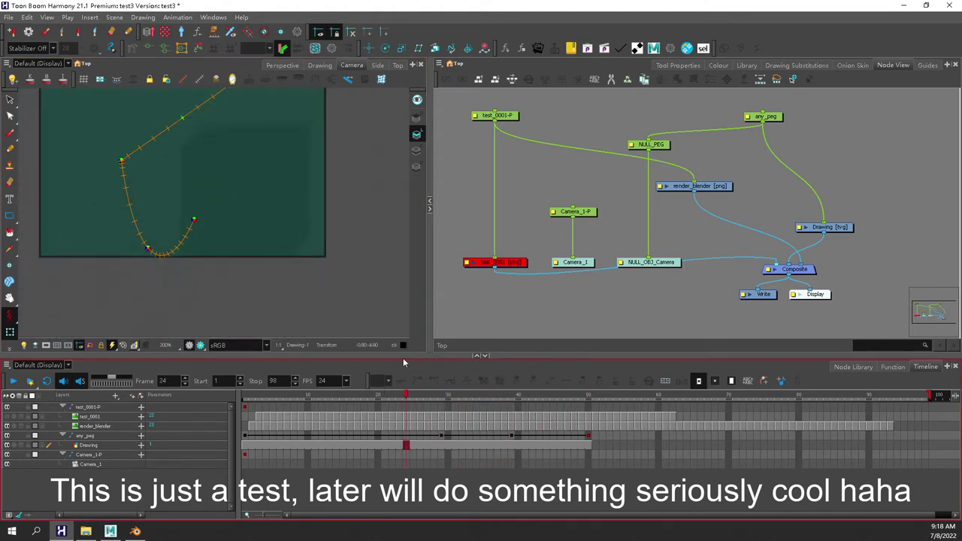
drag(403, 363, 364, 346)
scroll(323, 133, down, 6)
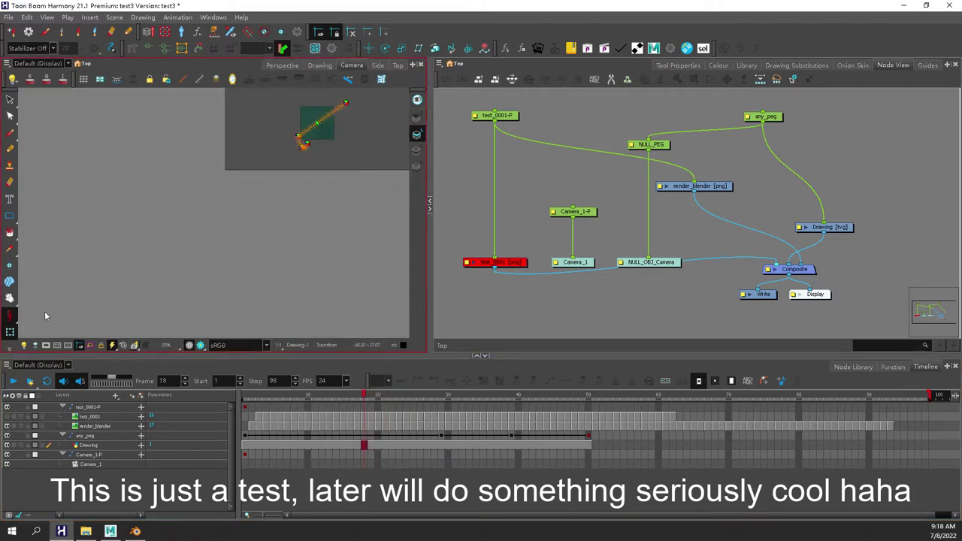
Step: Enlarge the camera view, select the render_blender layer and scrub the timeline to review the cube along the motion path
drag(139, 356, 139, 409)
drag(430, 205, 505, 190)
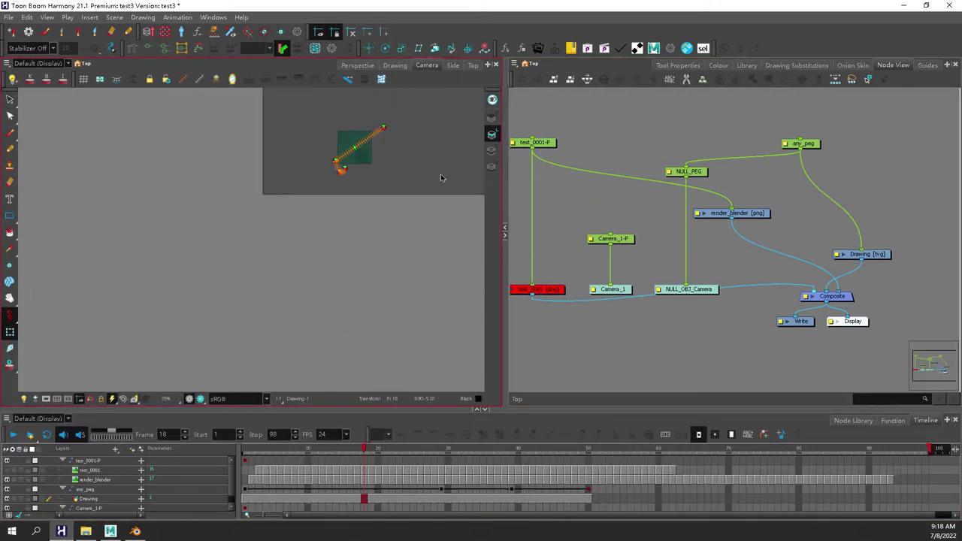
click(431, 164)
scroll(406, 133, up, 5)
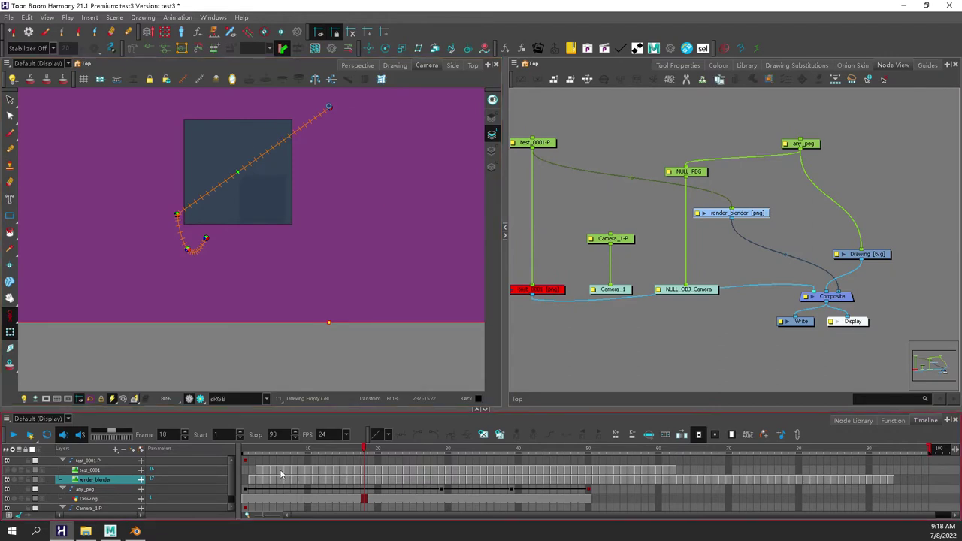
drag(272, 451, 398, 418)
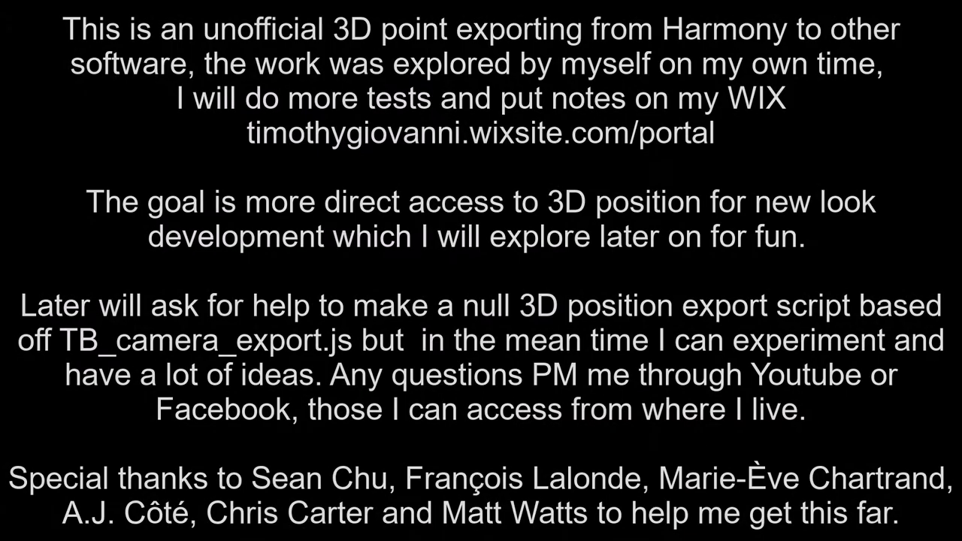